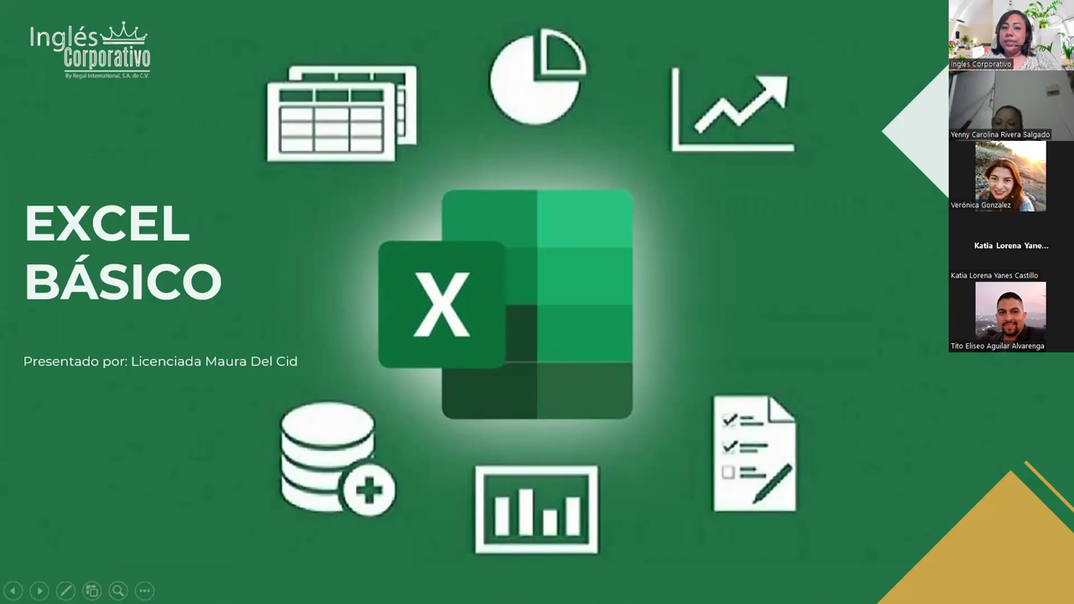
Advance the slideshow through the Sesión 16 title slide to the AGENDA slide.
key(Right)
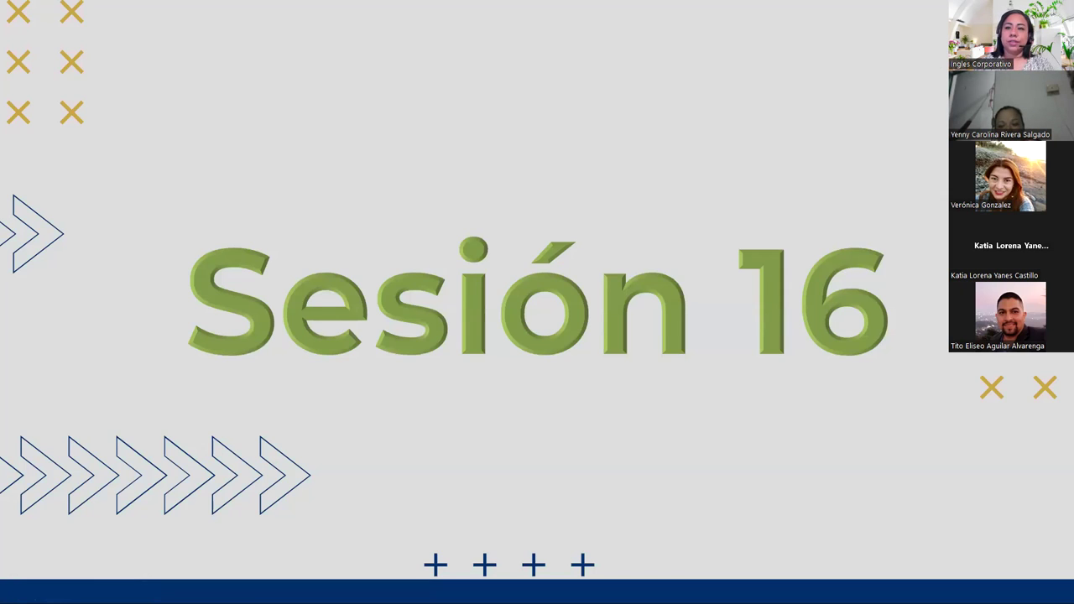
key(Right)
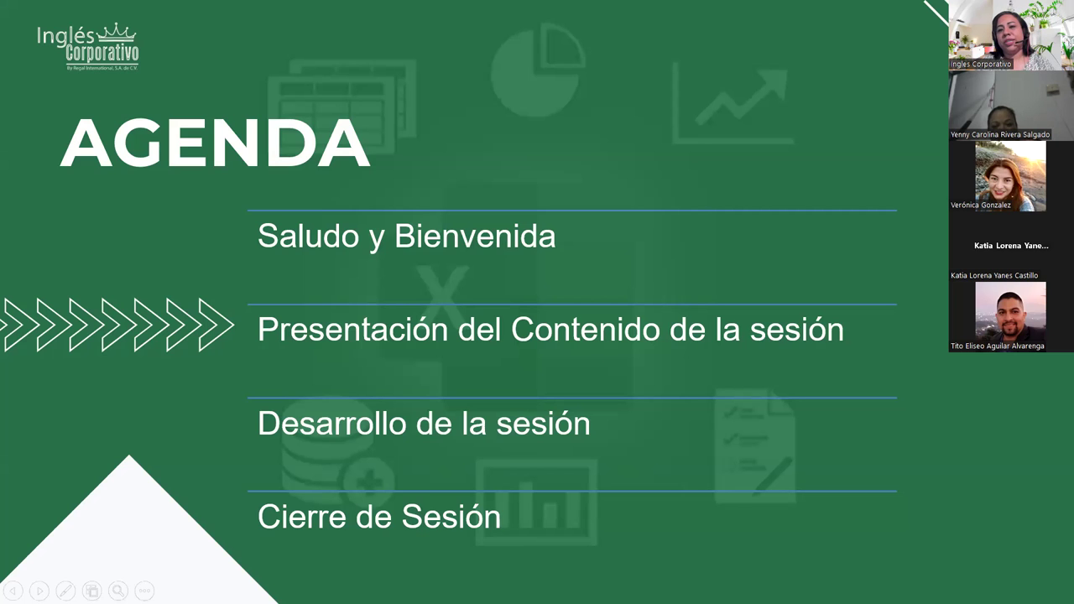
Advance through CONTENIDO SESIÓN 16 to the OBJETIVO SESIÓN 16 slide.
key(Right)
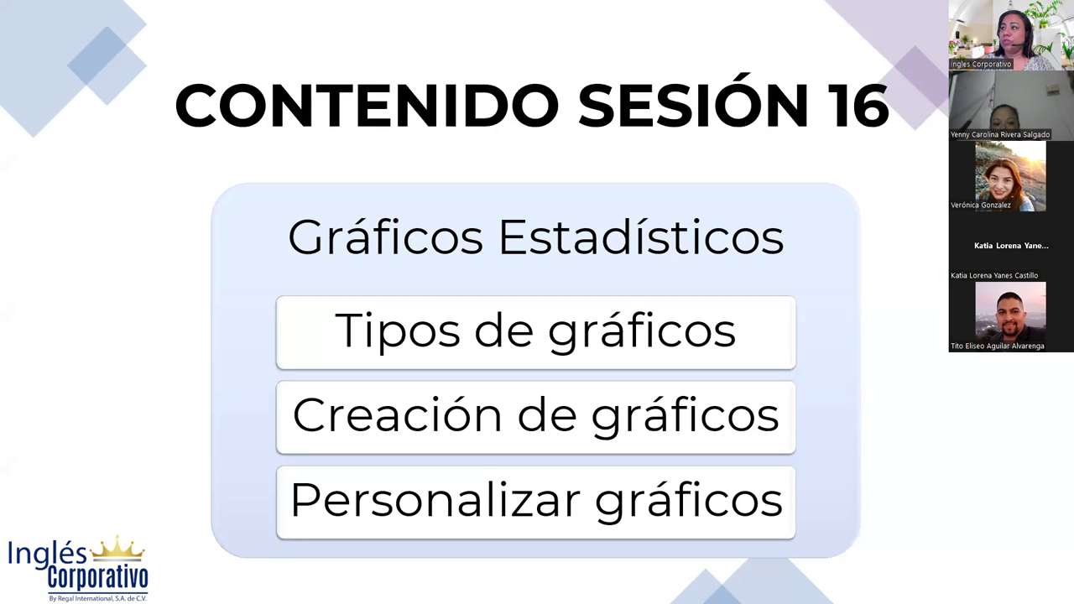
key(Right)
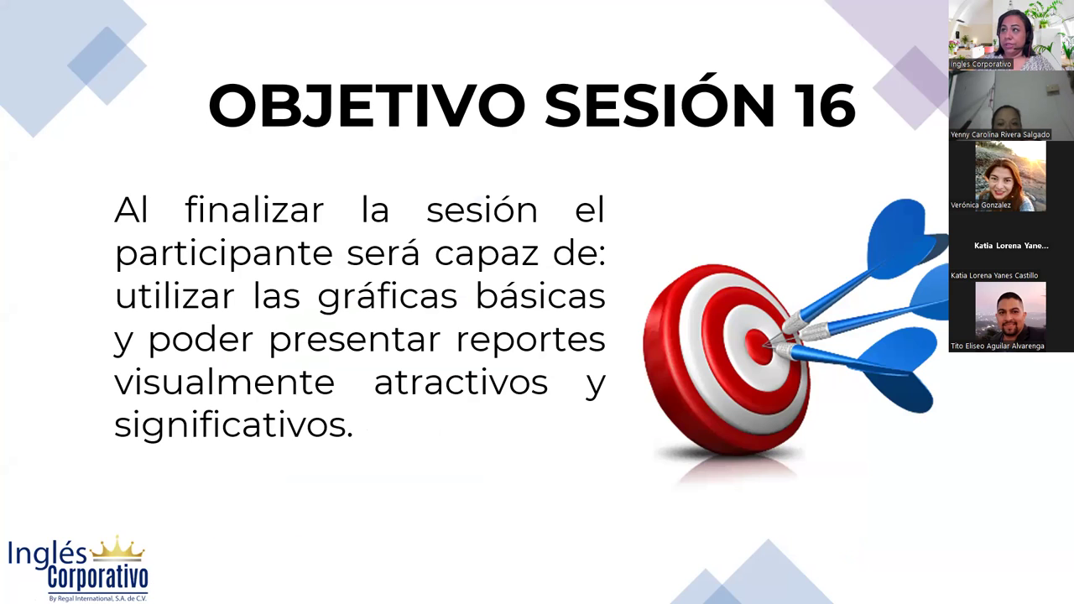
Advance the slideshow to the GRÁFICOS ESTADÍSTICOS definition slide.
key(Right)
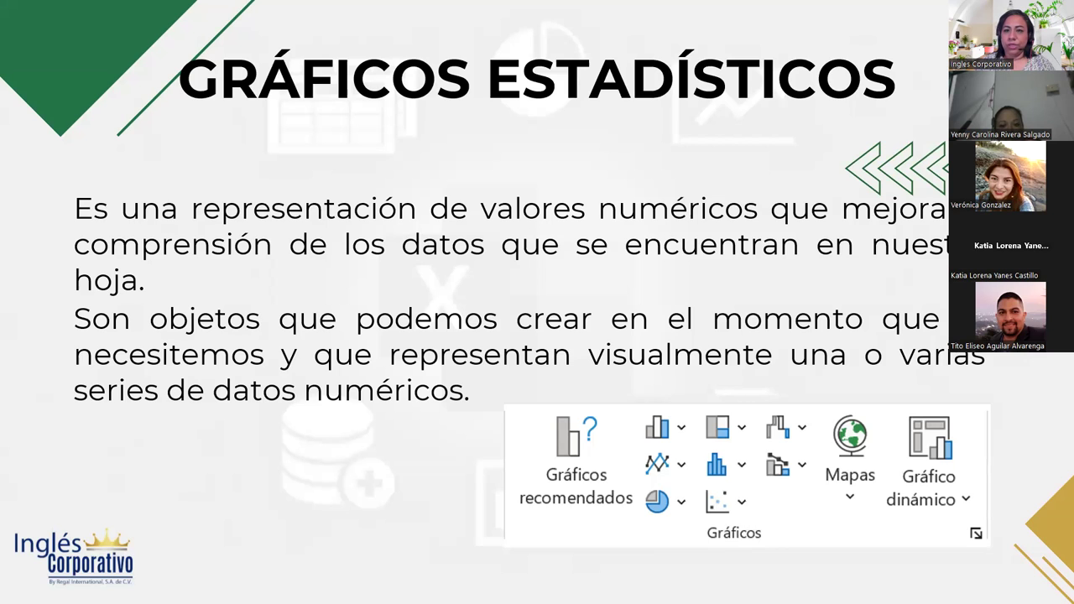
Advance to TIPOS DE GRÁFICOS, listing column, bar, line, scatter and pie charts.
key(Right)
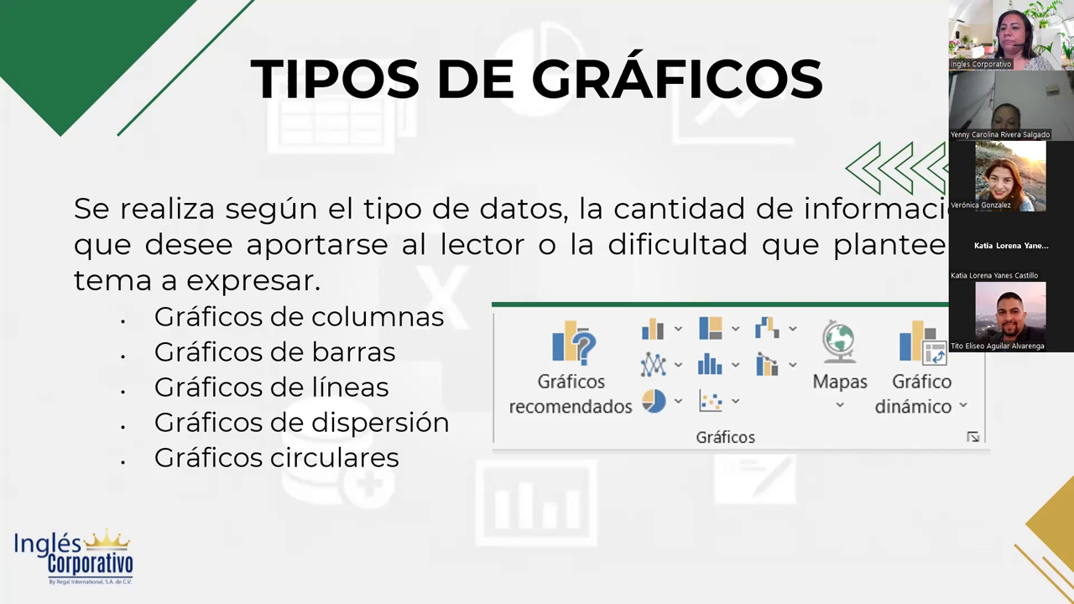
Advance to the ELEMENTOS DE UN GRÁFICO slide with the labelled column chart.
key(Right)
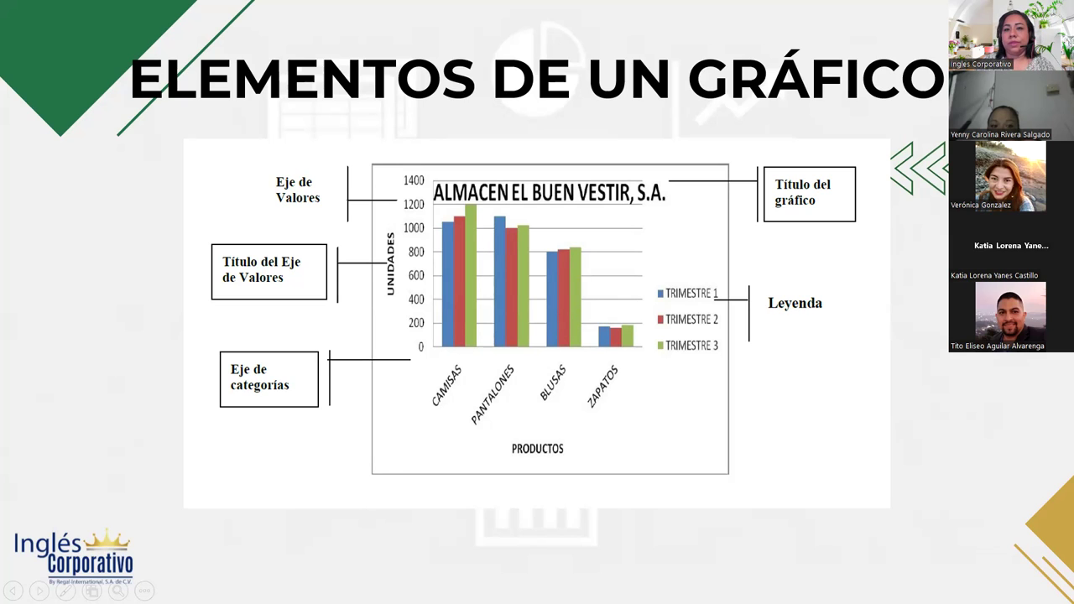
Advance to the PASOS PARA CREAR UN GRÁFICO slide with the Excel demo.
key(Right)
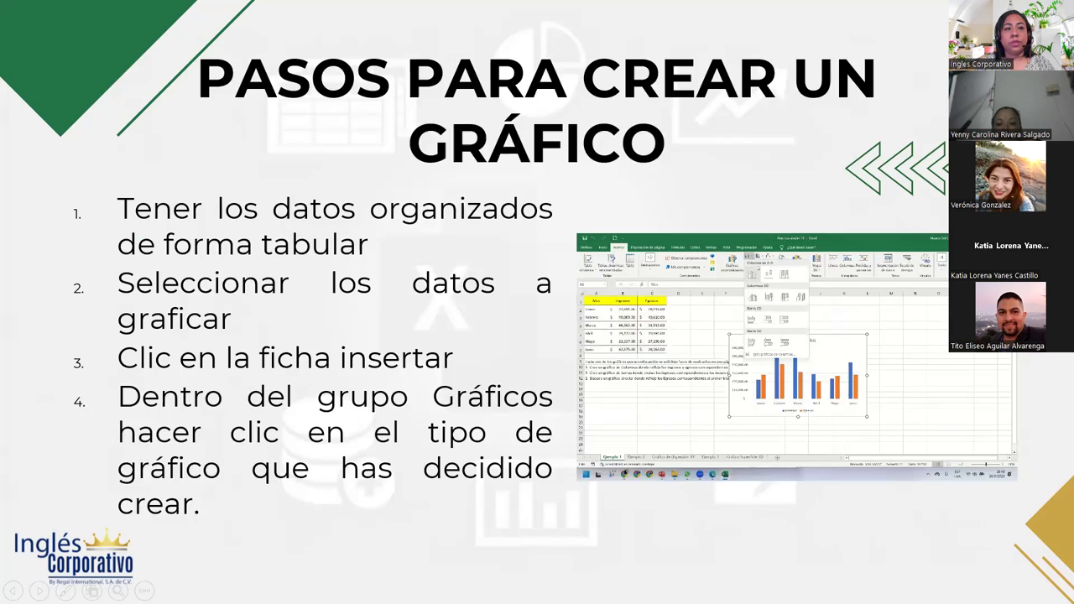
Advance the slideshow toward the MODIFICAR EL TIPO DE GRÁFICO slide.
key(Right)
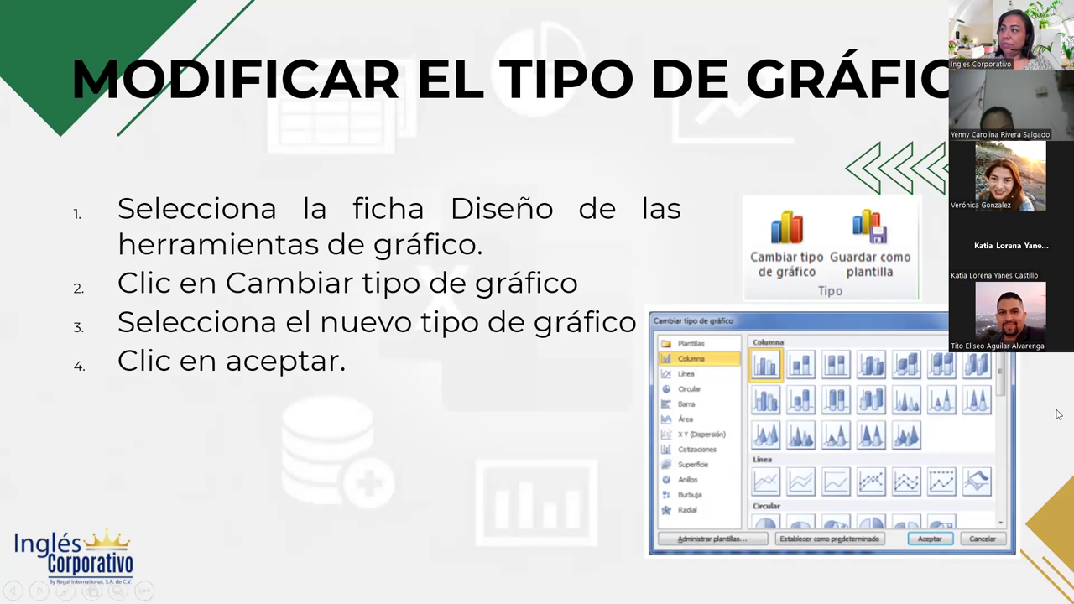
Advance to the DAR FORMATO A UN ELEMENTO DEL GRÁFICO slide.
key(Right)
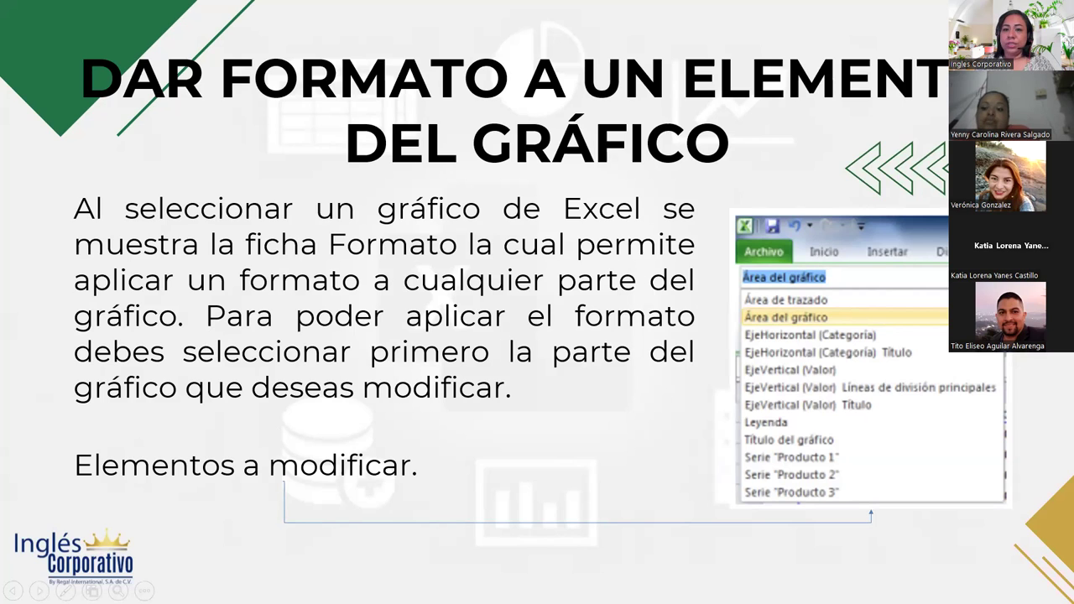
Pass the Práctica de gráficos slide, then switch to the Excel workbook and maximize it.
key(Right)
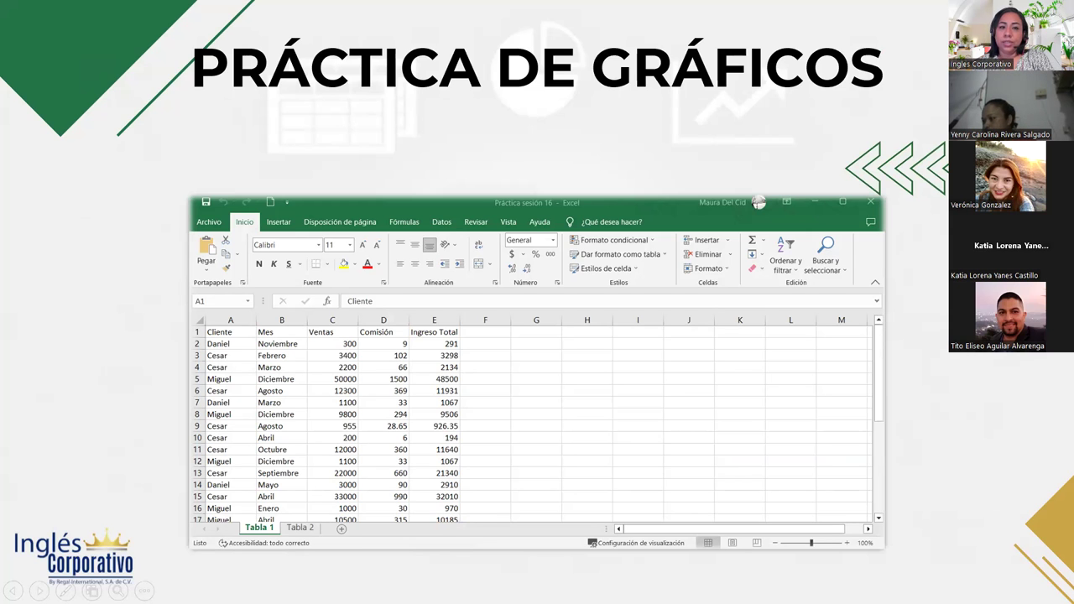
key(alt+Tab)
double_click(505, 120)
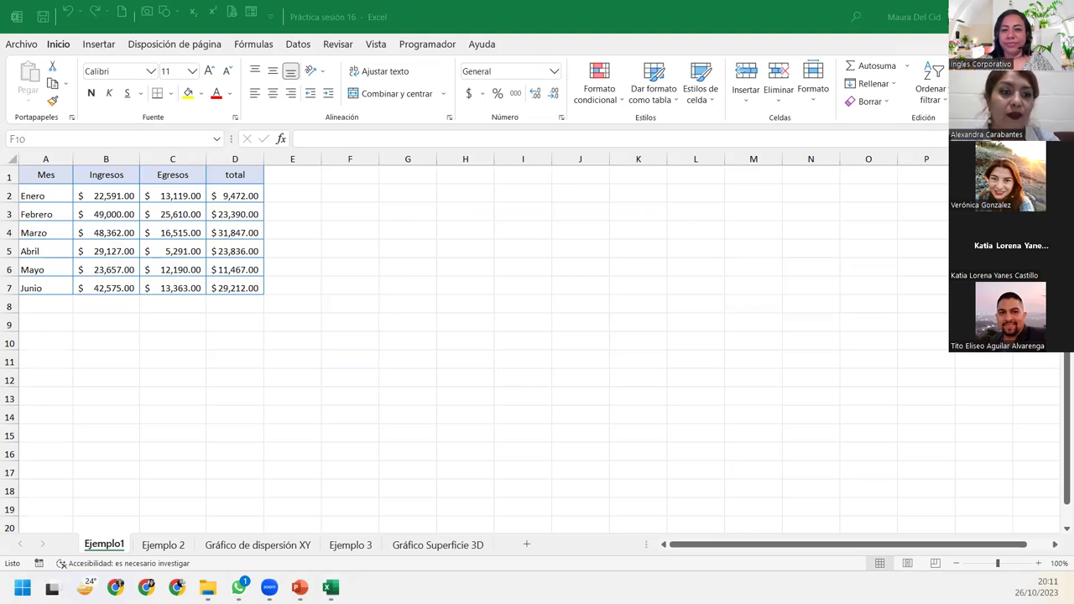
Review the Ejemplo1 table by selecting its months, Ingresos, Egresos and total columns.
click(181, 227)
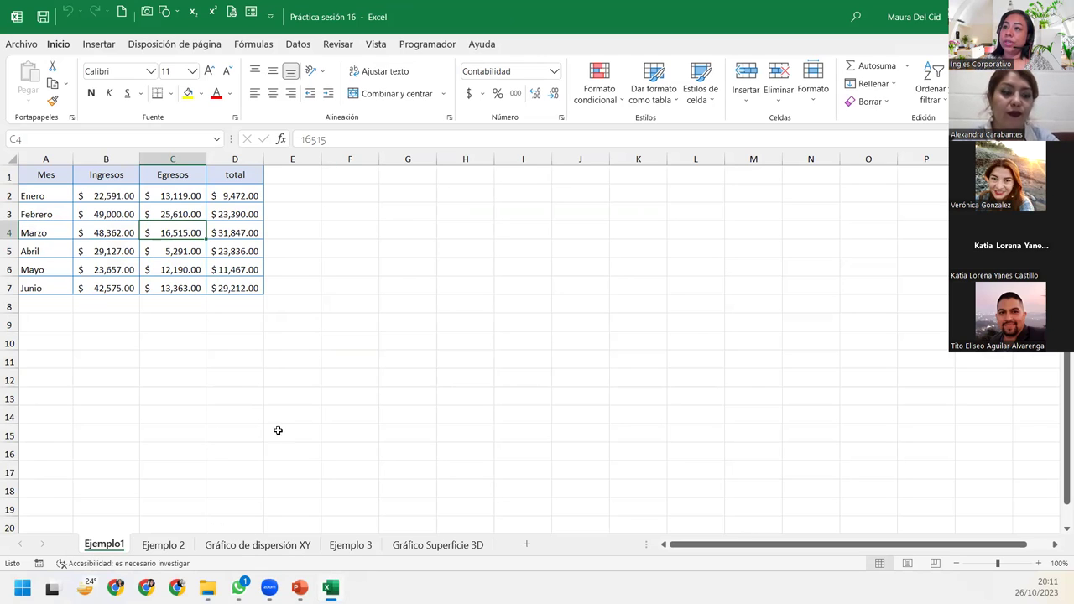
drag(42, 176, 50, 288)
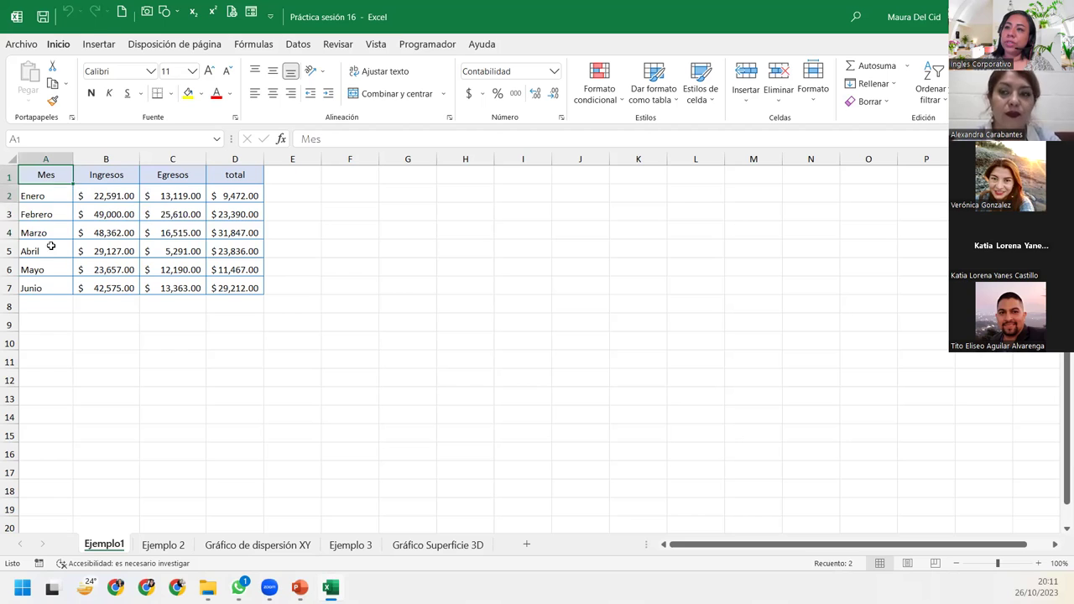
click(106, 158)
click(168, 160)
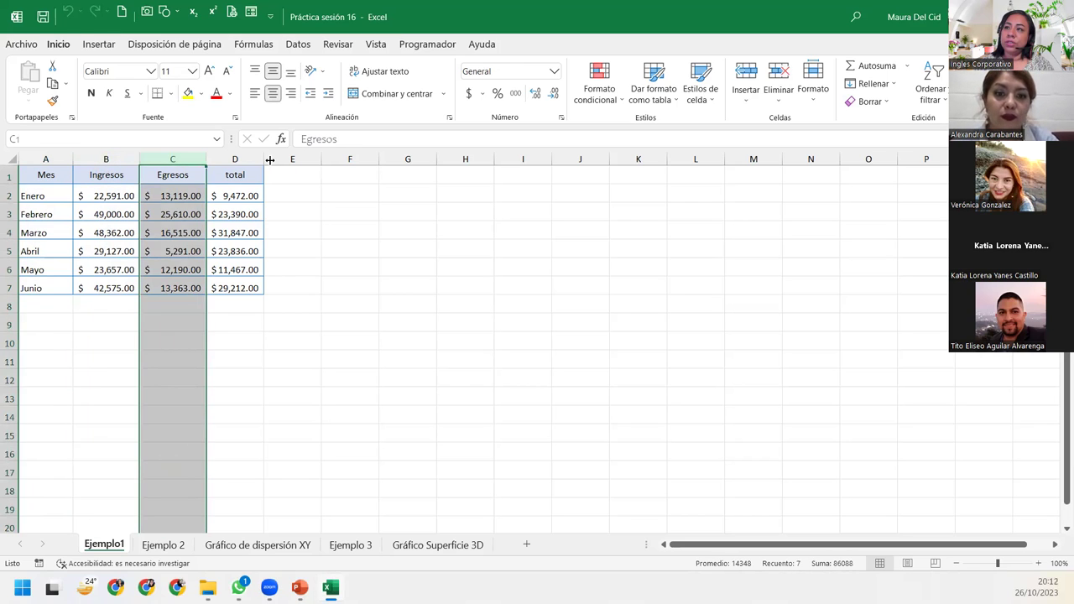
click(243, 155)
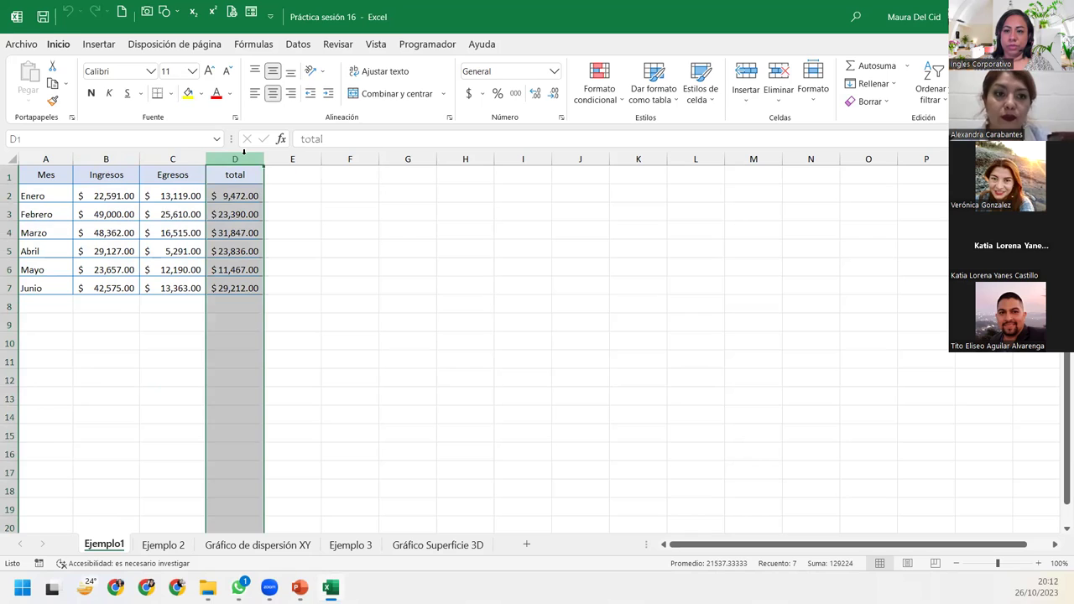
click(157, 198)
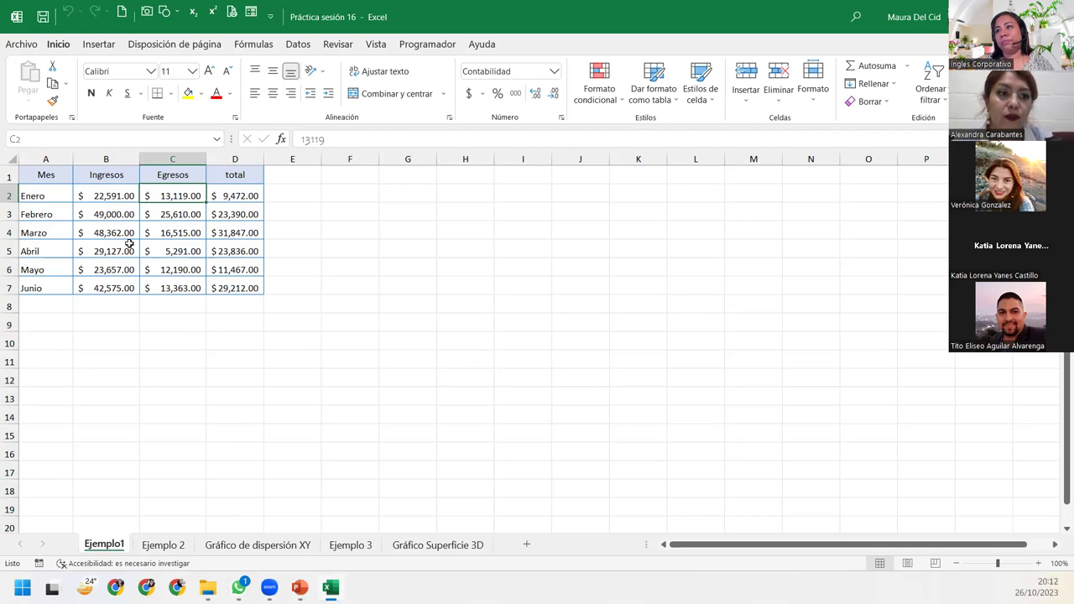
Select the months with Ingresos and Egresos, bring up Insertar, and maximize Excel.
drag(47, 175, 117, 288)
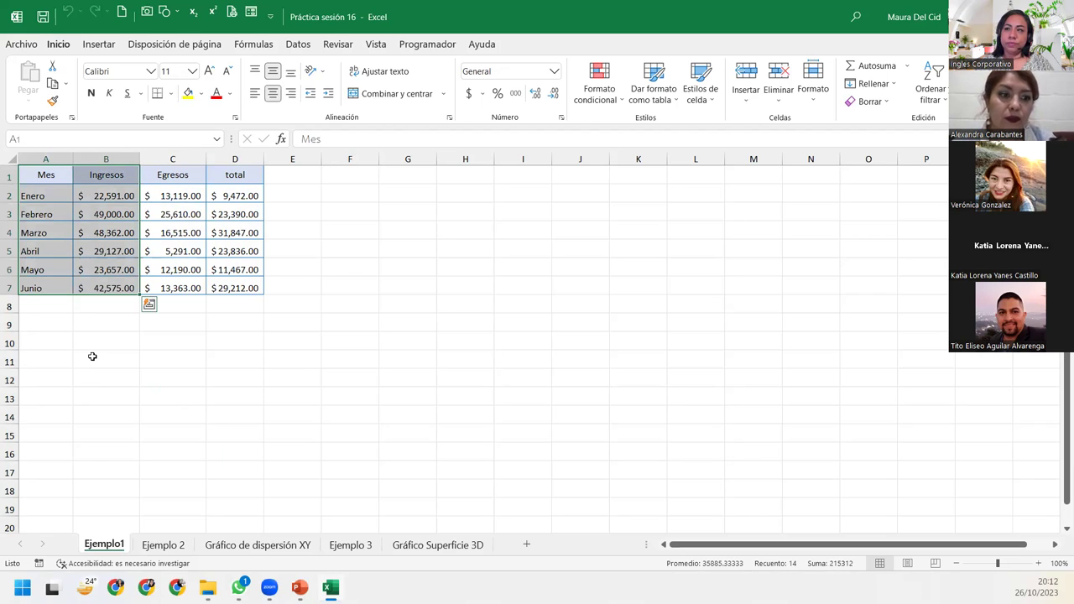
mouse_move(29, 177)
mouse_down()
mouse_move(154, 214)
mouse_move(180, 285)
mouse_up()
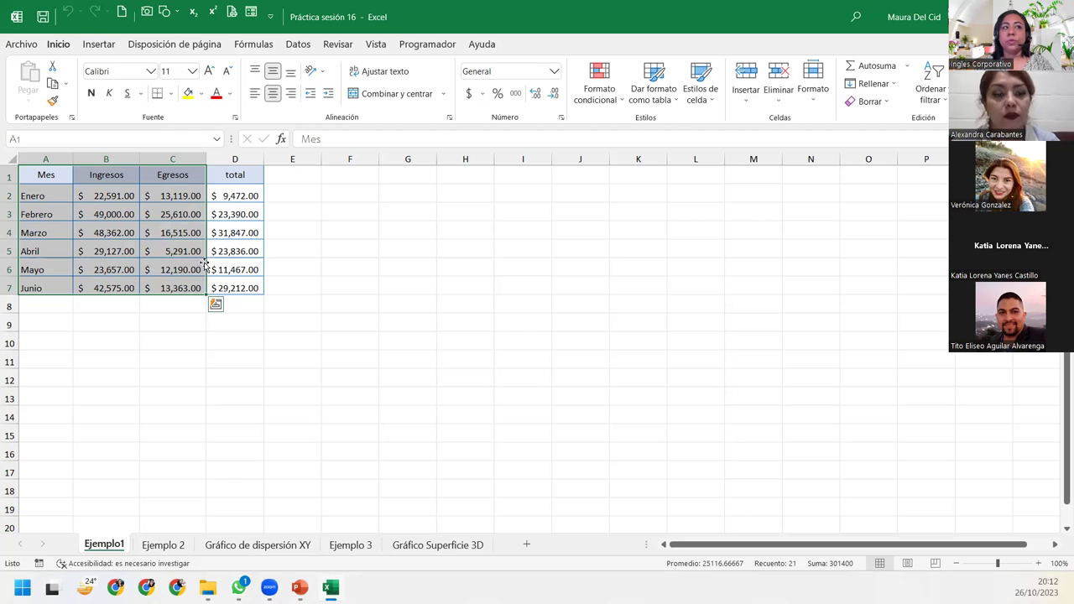
click(102, 48)
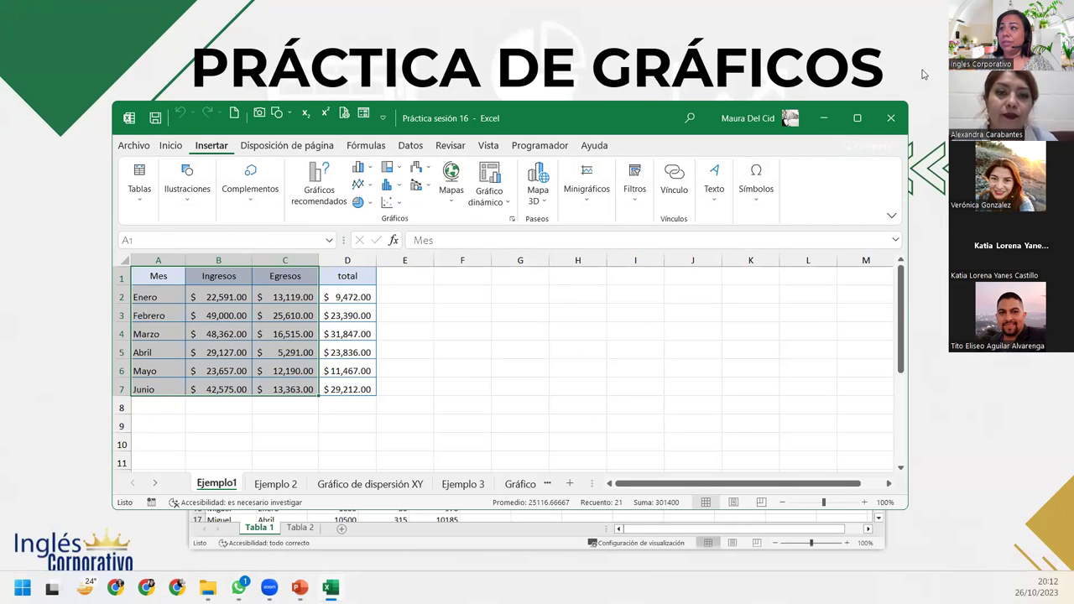
click(858, 119)
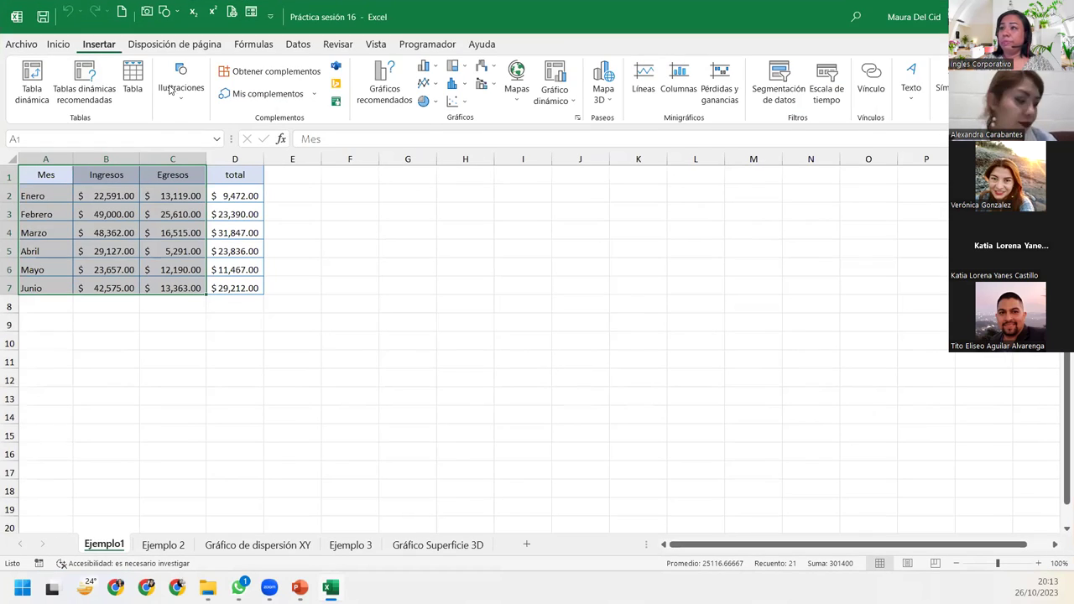
Insert a clustered column chart of monthly Ingresos and Egresos and drag it beside the Ejemplo1 table.
click(434, 67)
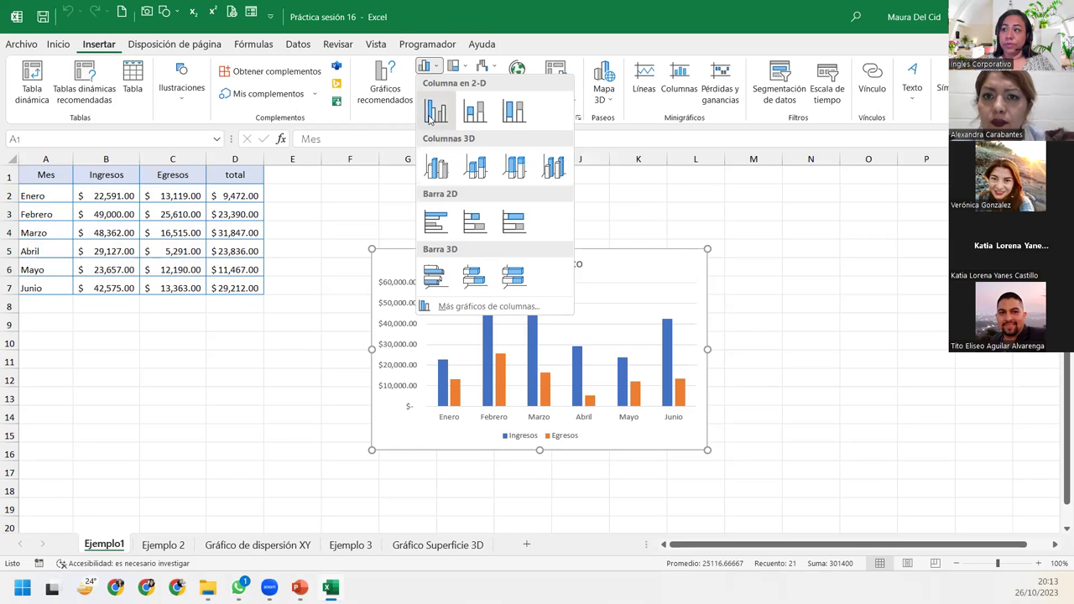
click(431, 117)
mouse_move(446, 271)
mouse_down()
mouse_move(404, 224)
mouse_move(339, 183)
mouse_up()
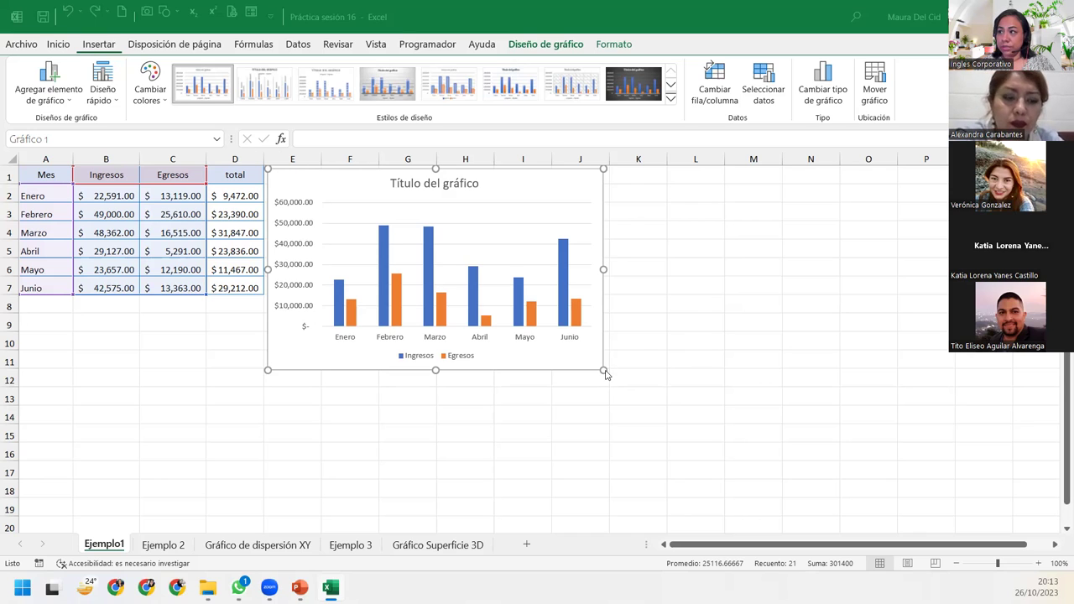
Drag the chart's corner handle so the Ingresos and Egresos chart spans columns E to N.
click(603, 371)
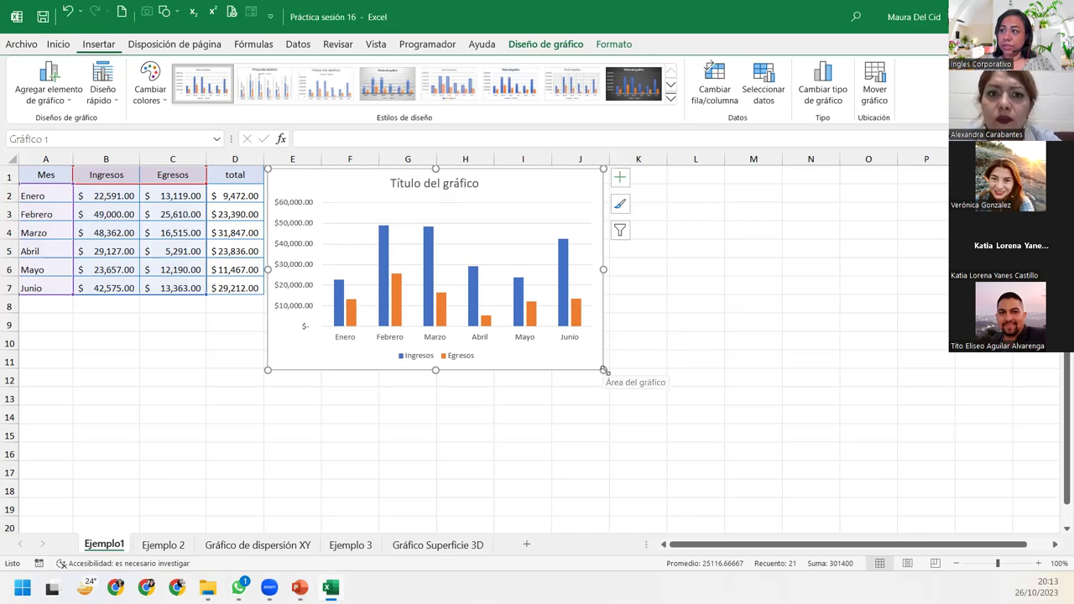
mouse_move(601, 370)
mouse_down()
mouse_move(731, 471)
mouse_move(837, 516)
mouse_up()
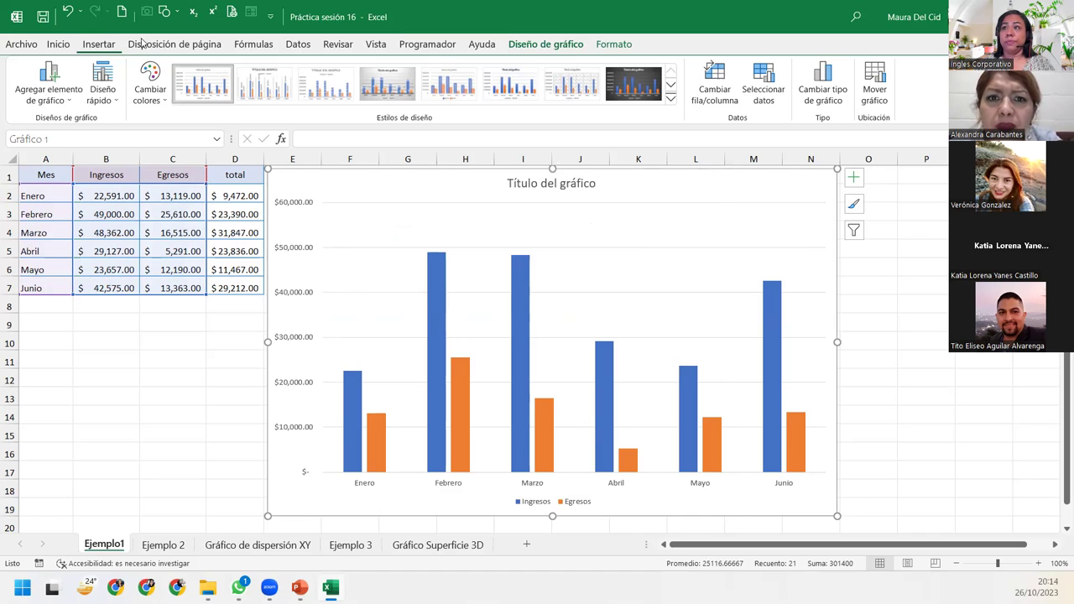
click(101, 46)
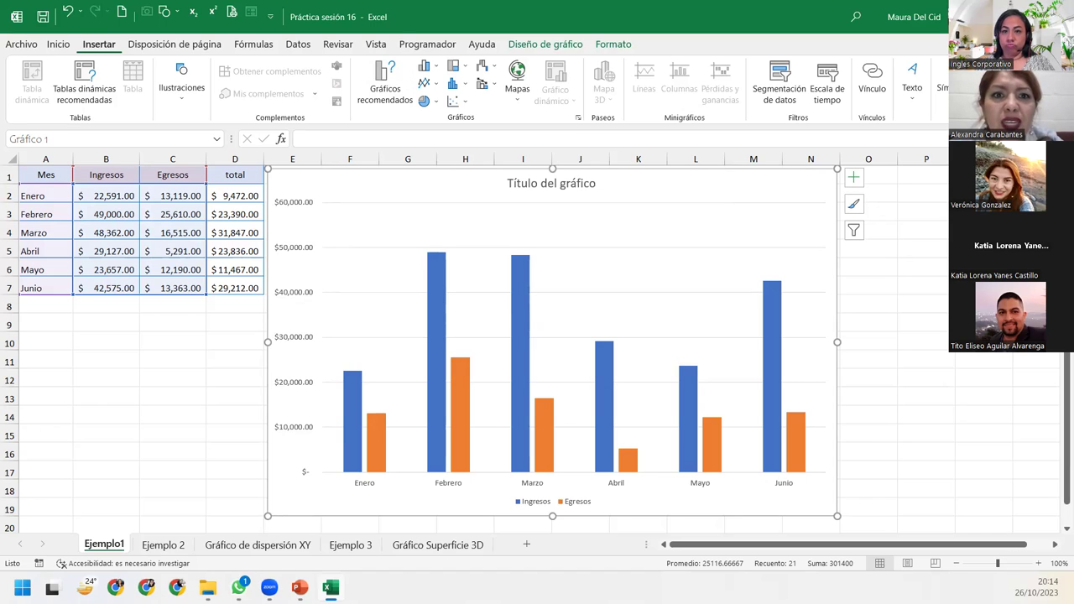
key(alt+Tab)
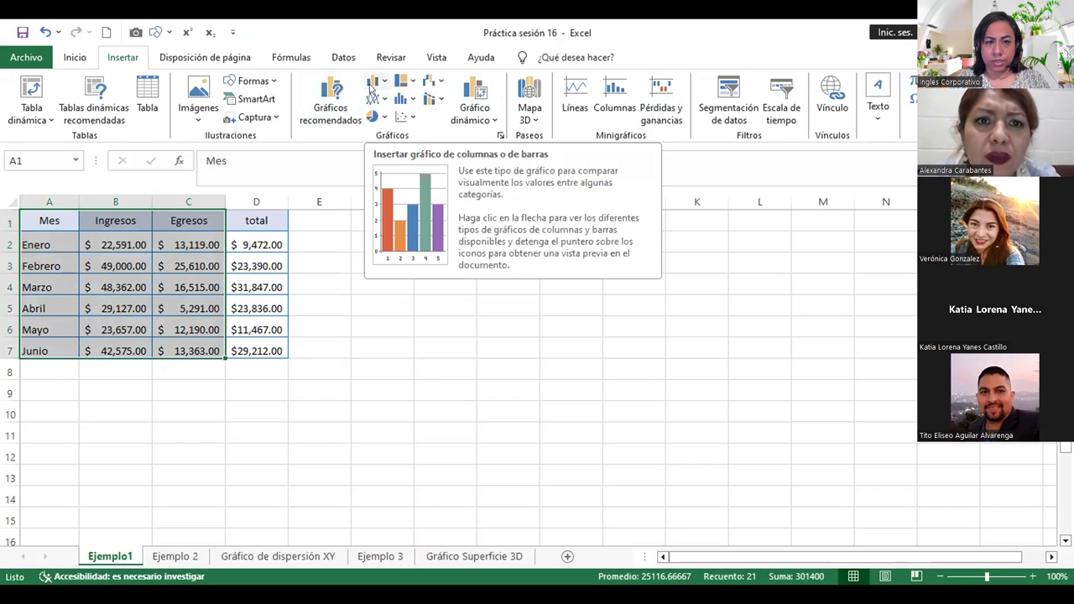
click(371, 87)
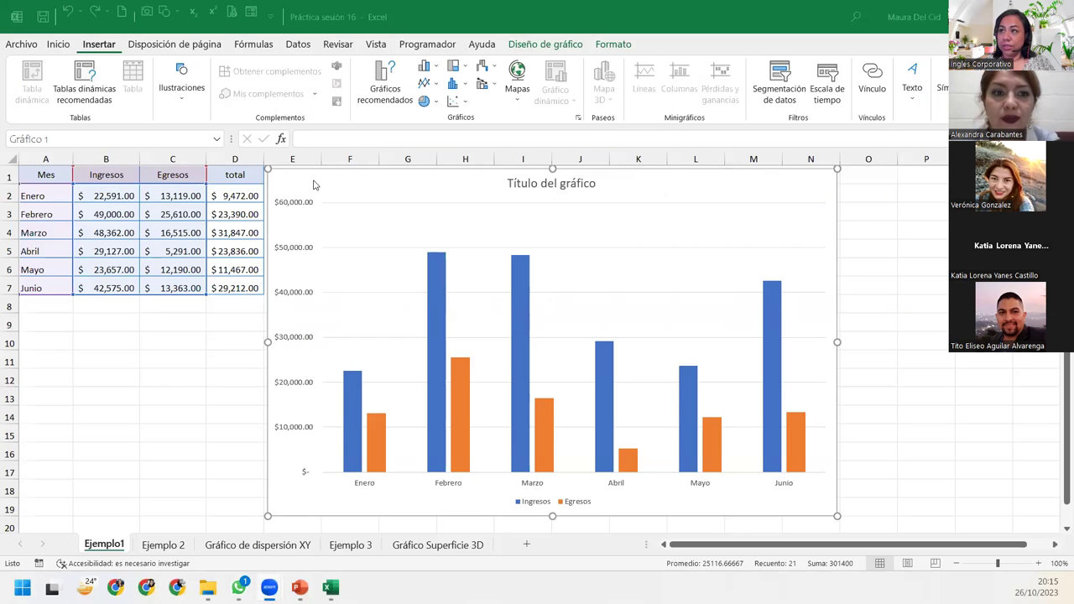
Select the chart's month axis, Ingresos and Egresos series, and chart area, then show Diseño de gráfico.
click(312, 183)
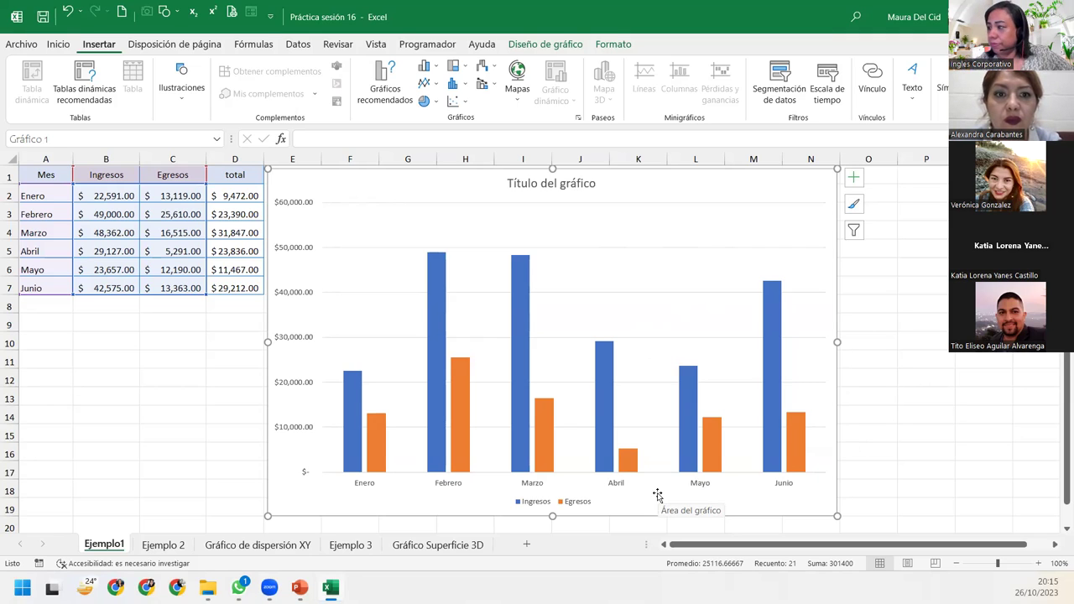
click(378, 485)
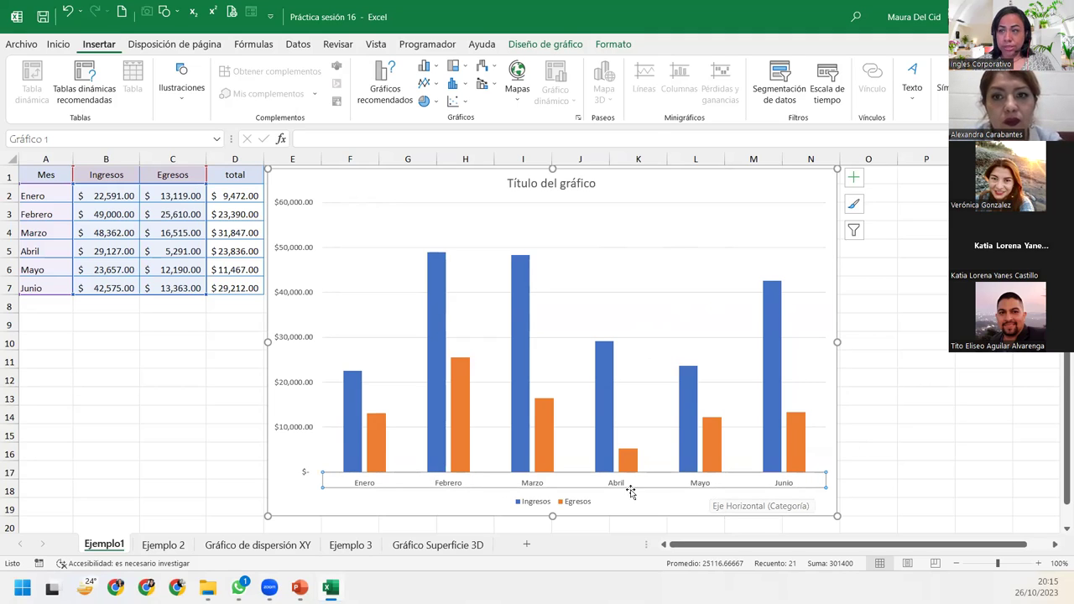
click(347, 417)
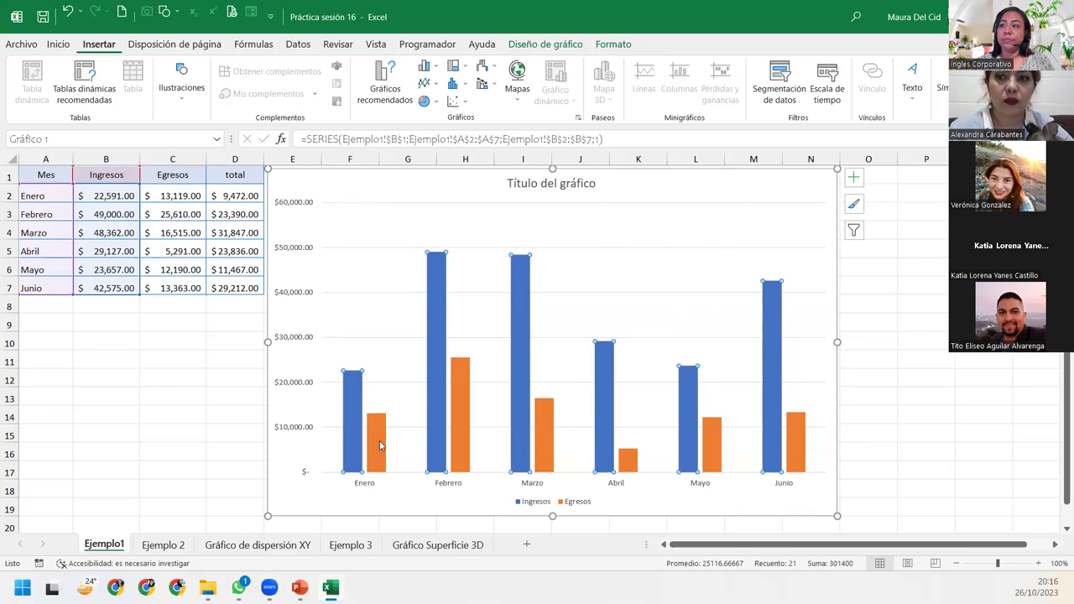
click(379, 445)
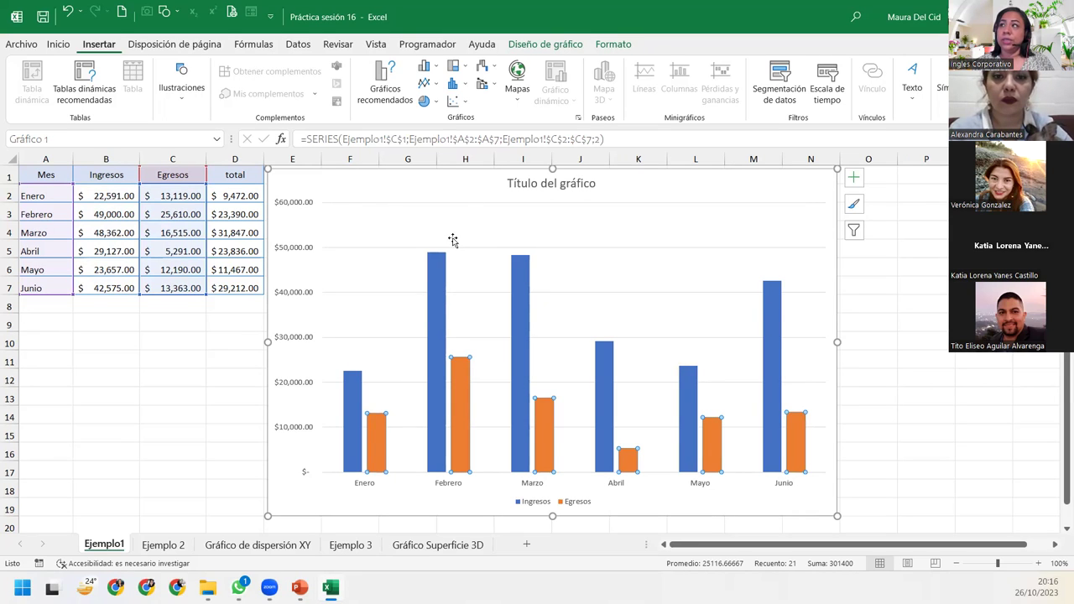
click(324, 183)
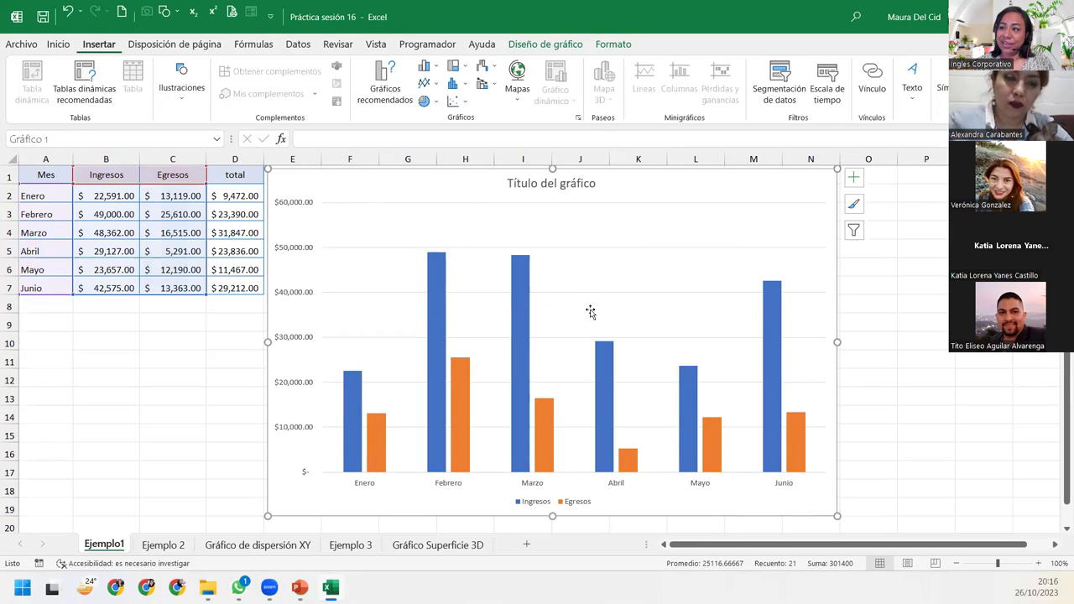
mouse_move(461, 415)
click(545, 44)
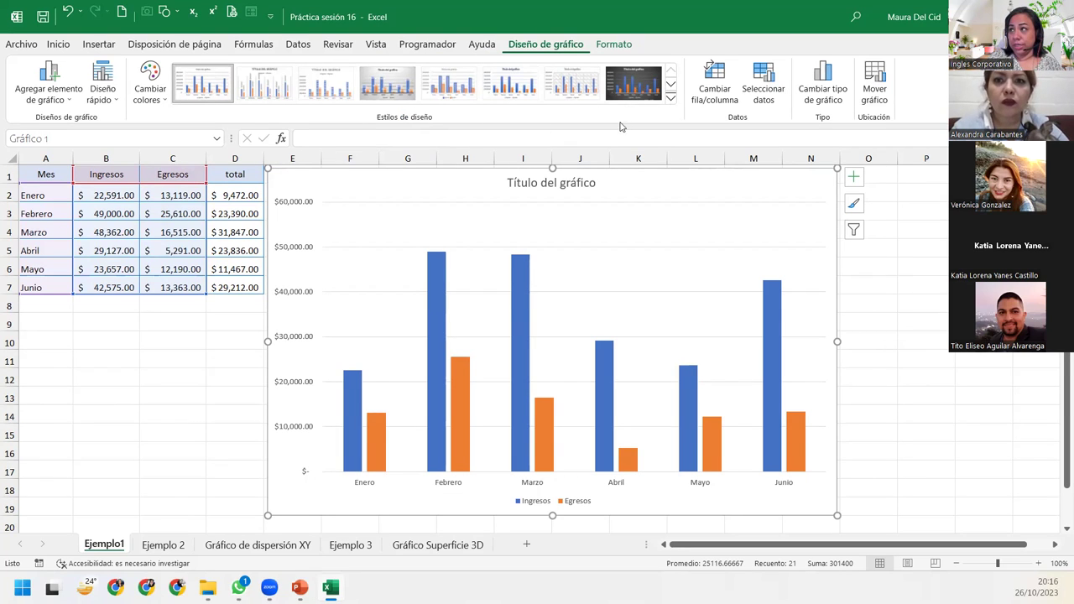
Apply the gradient-bar chart style with a bold title from the full Chart Styles gallery.
click(671, 97)
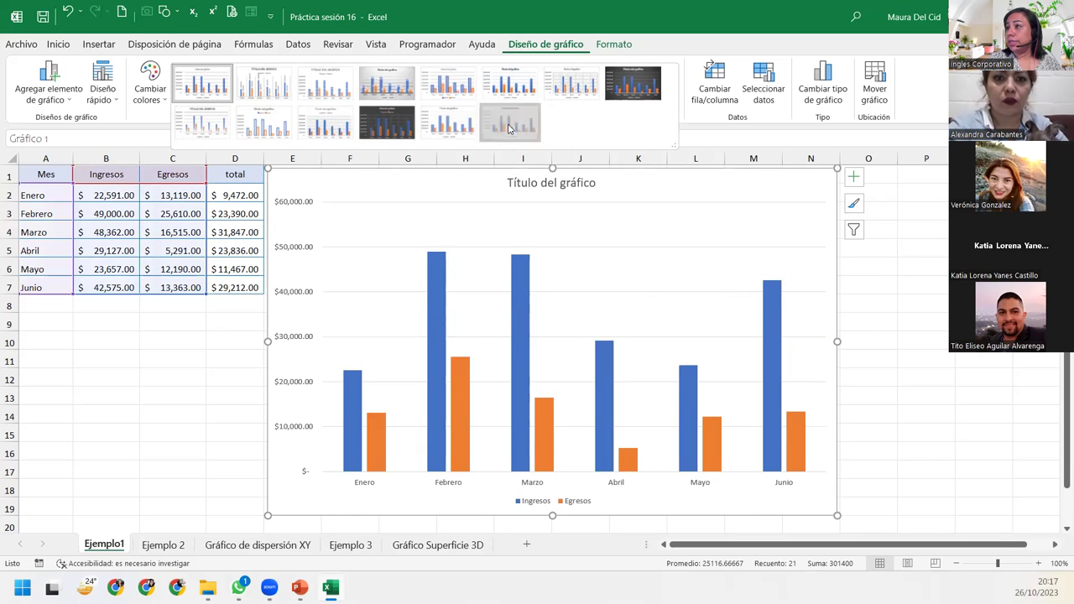
click(500, 127)
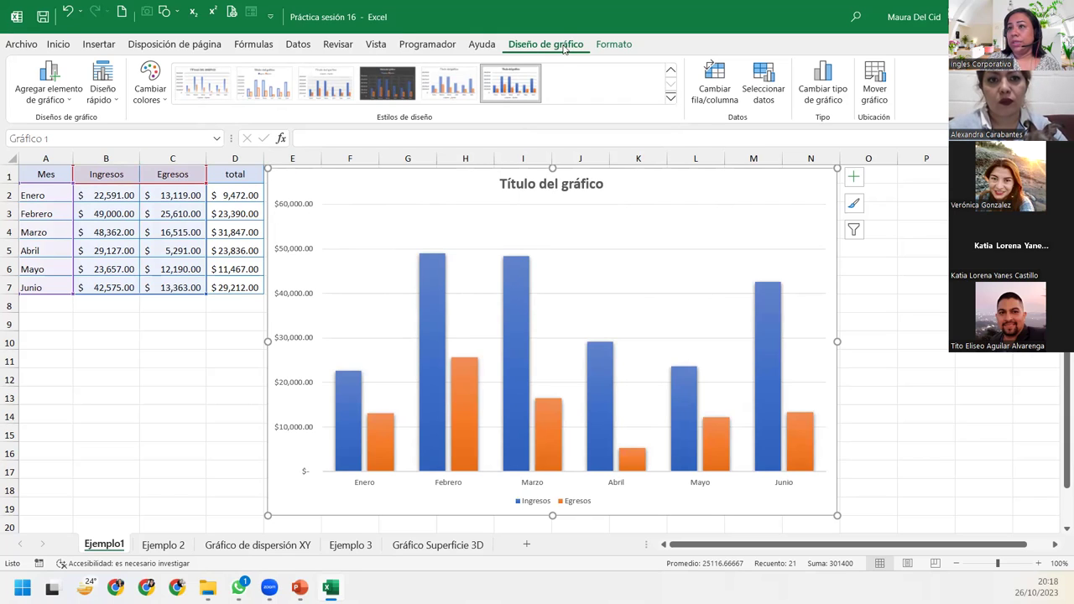
Select 'Título del gráfico' from the Formato tab's Current Selection element list.
click(622, 47)
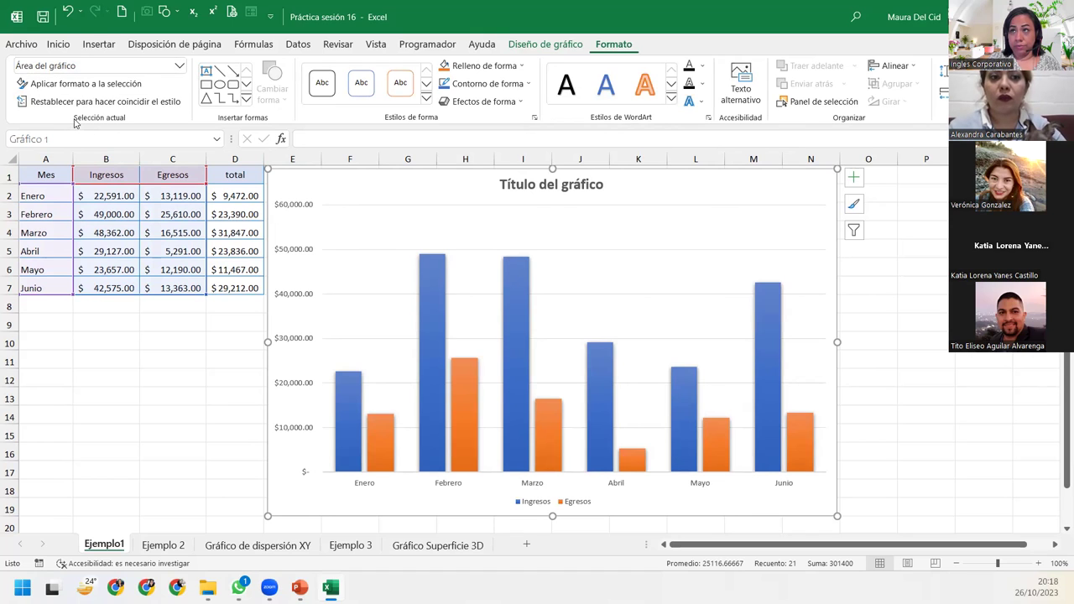
click(180, 66)
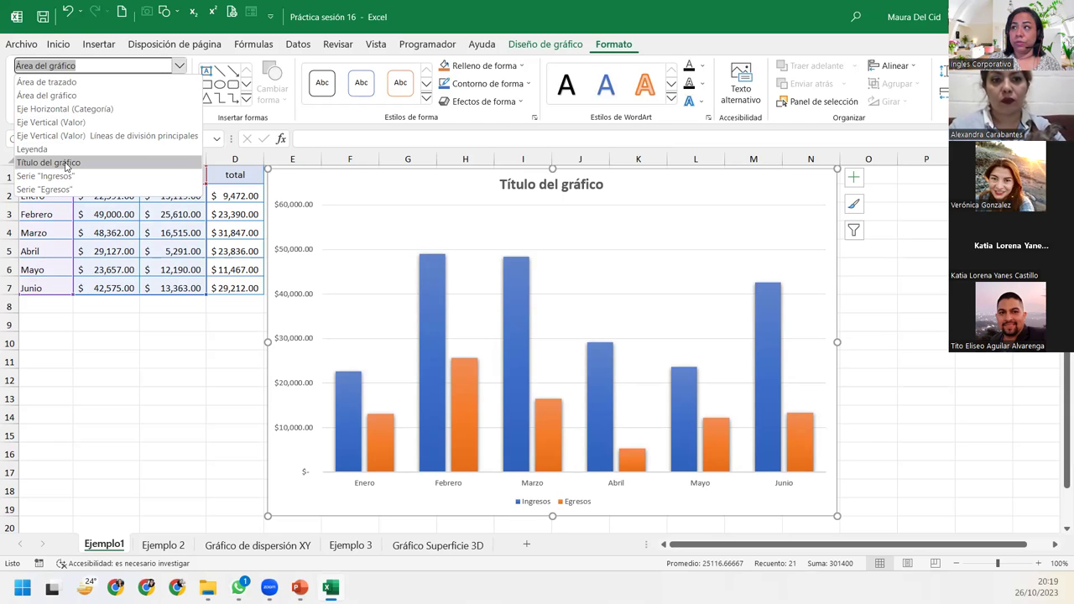
click(65, 163)
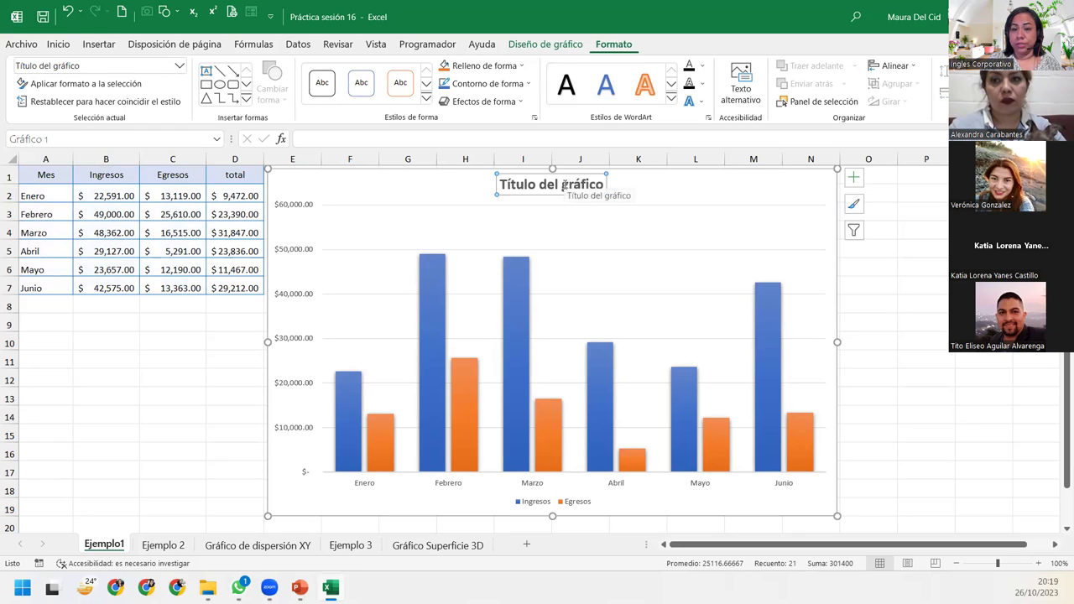
click(58, 44)
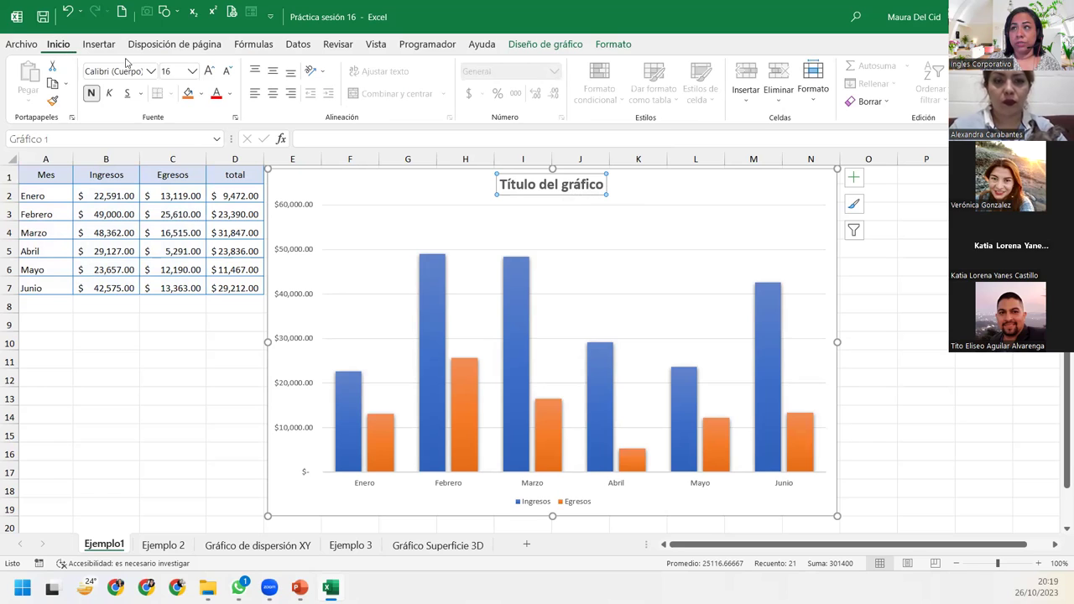
Change the chart title's font colour to the standard blue.
click(231, 96)
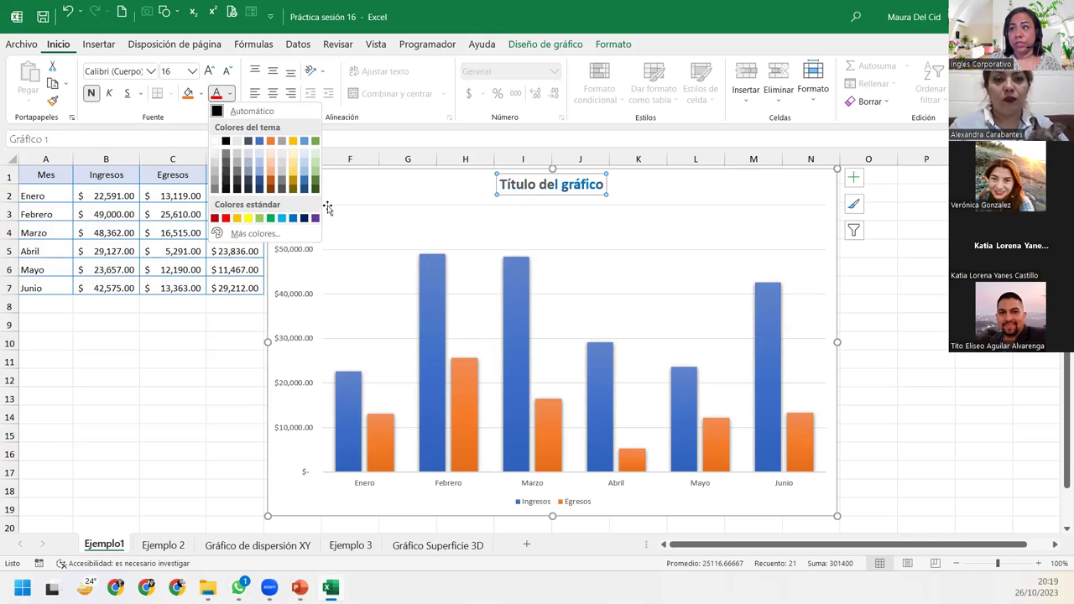
click(293, 217)
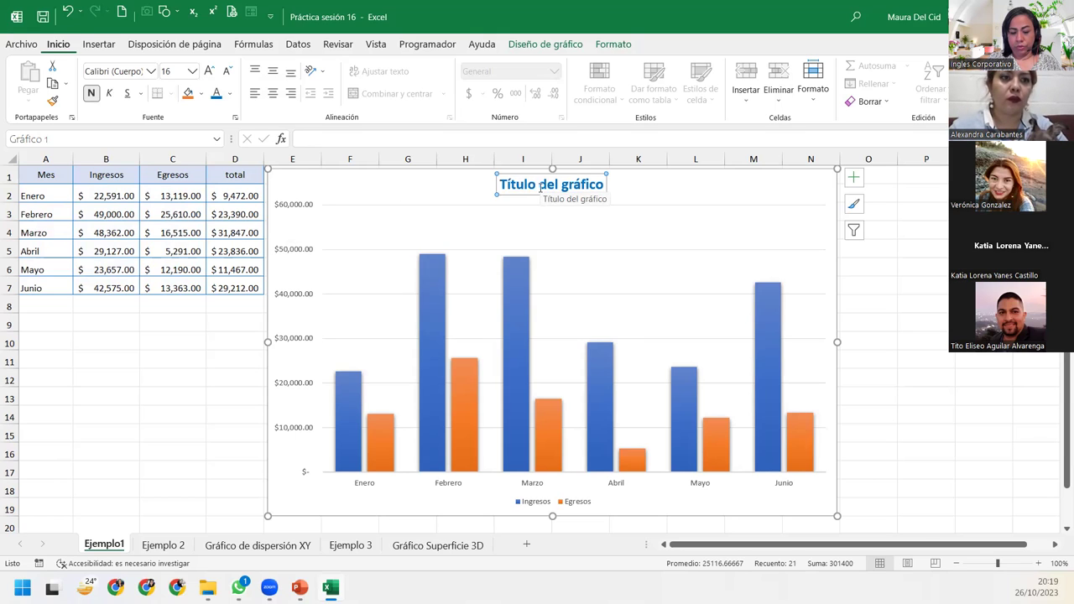
Replace 'Título del gráfico' with the title 'Ingresos y egresos del primer semestre'.
double_click(541, 186)
click(539, 186)
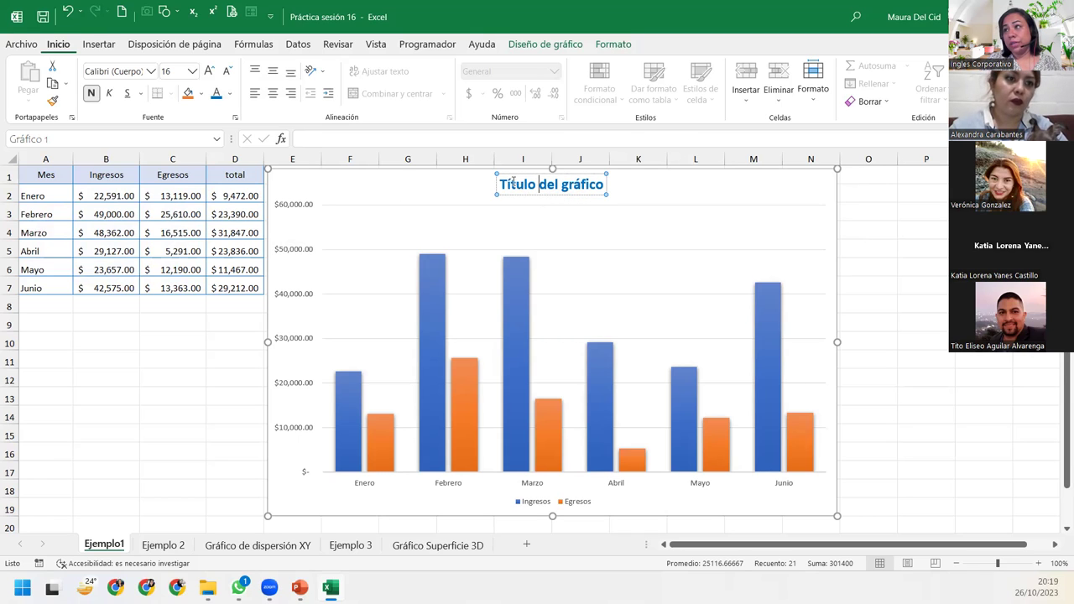
drag(501, 184, 605, 189)
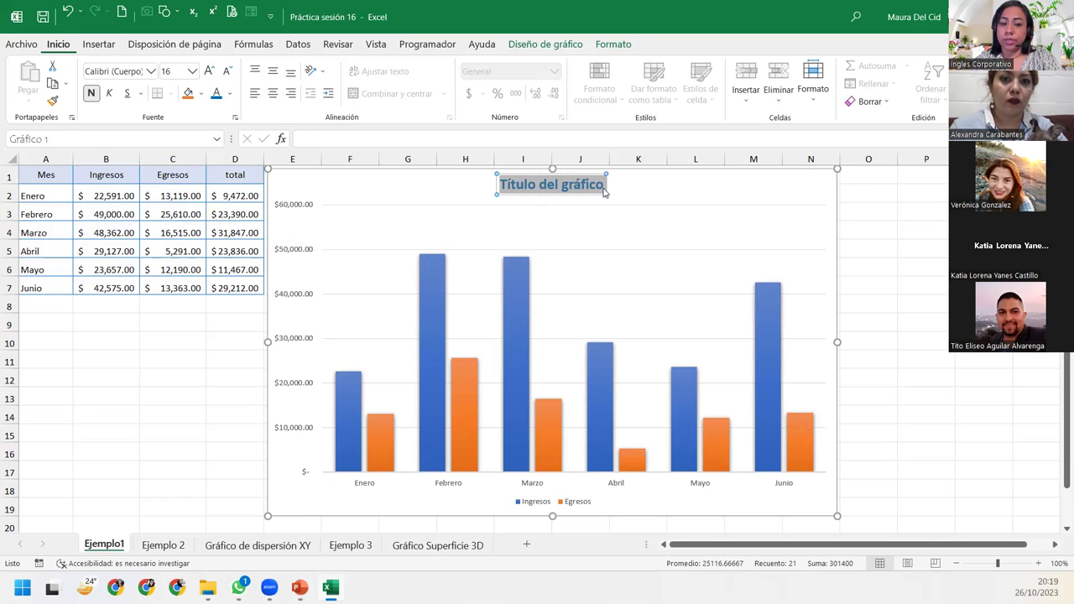
text(INgresos)
key(BackSpace)
key(BackSpace)
key(BackSpace)
key(BackSpace)
key(BackSpace)
key(BackSpace)
text(Ingresos y egresos del mp)
key(BackSpace)
key(BackSpace)
text(primer semestre)
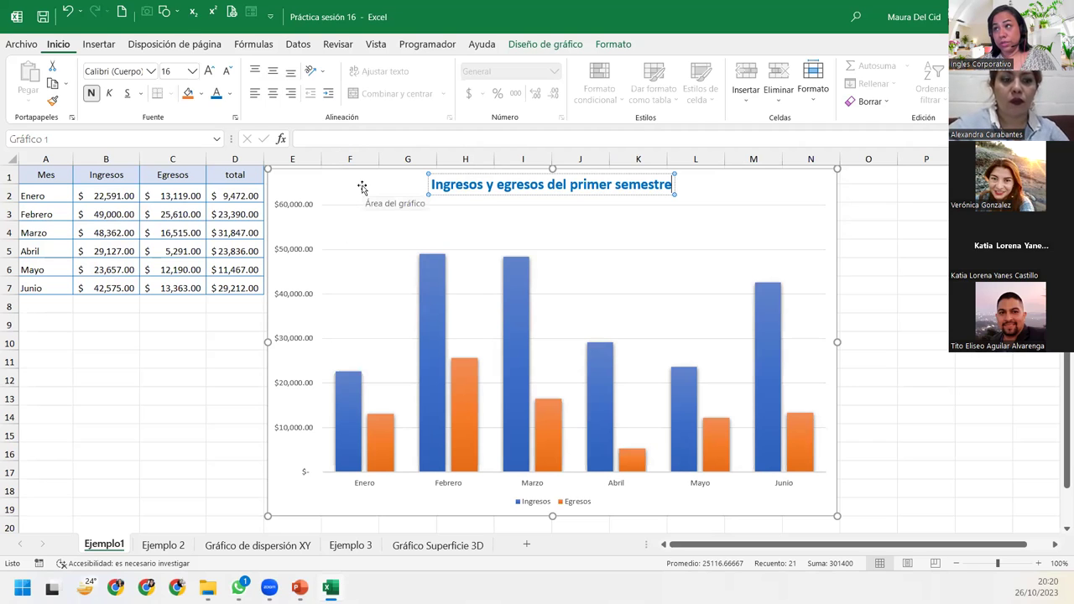
Select 'Eje Vertical (Valor)' from the Formato tab's Current Selection element list.
click(615, 43)
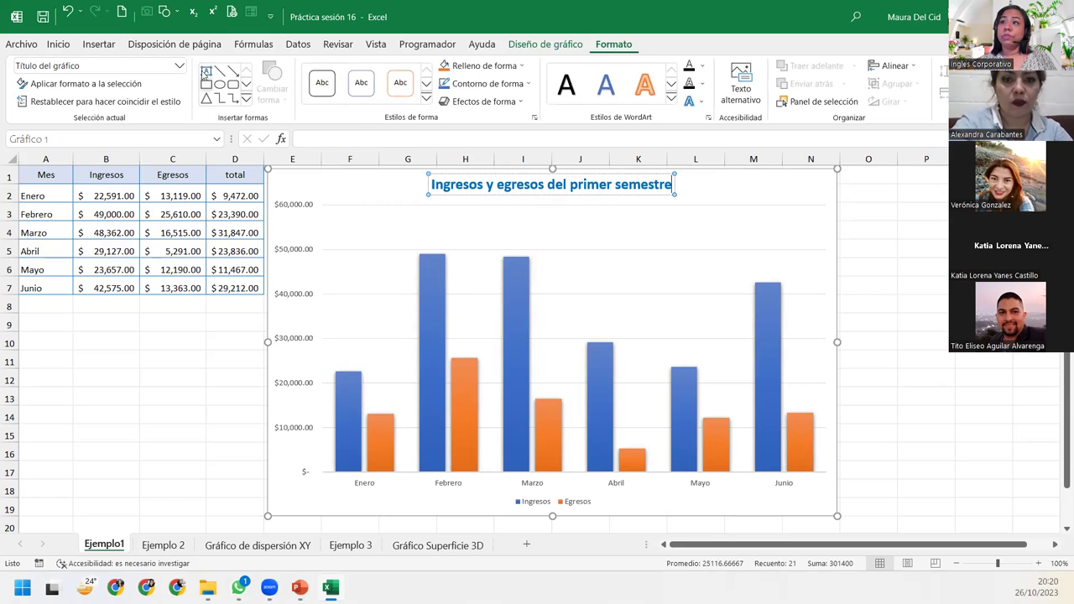
click(180, 67)
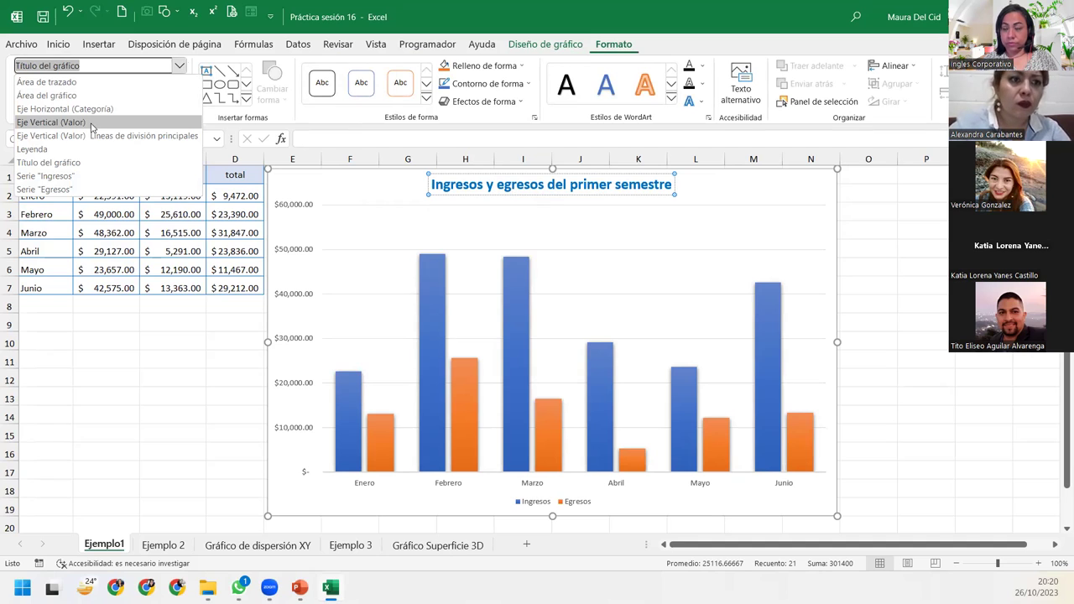
click(84, 124)
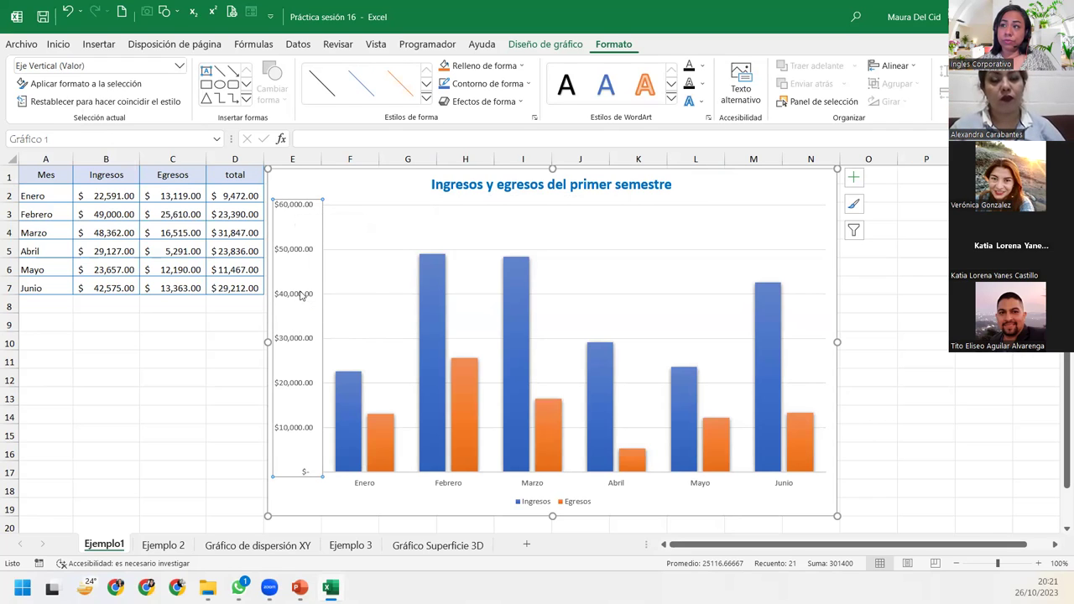
In Format Axis, set the value axis Maximum bound to 50000 with $5,000 label steps.
double_click(302, 294)
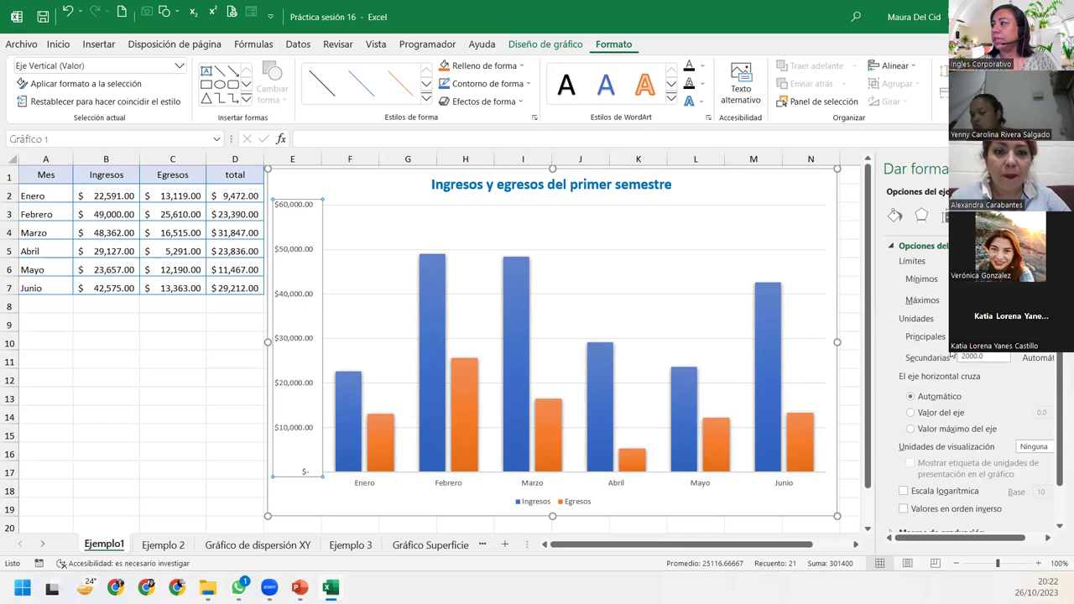
key(Return)
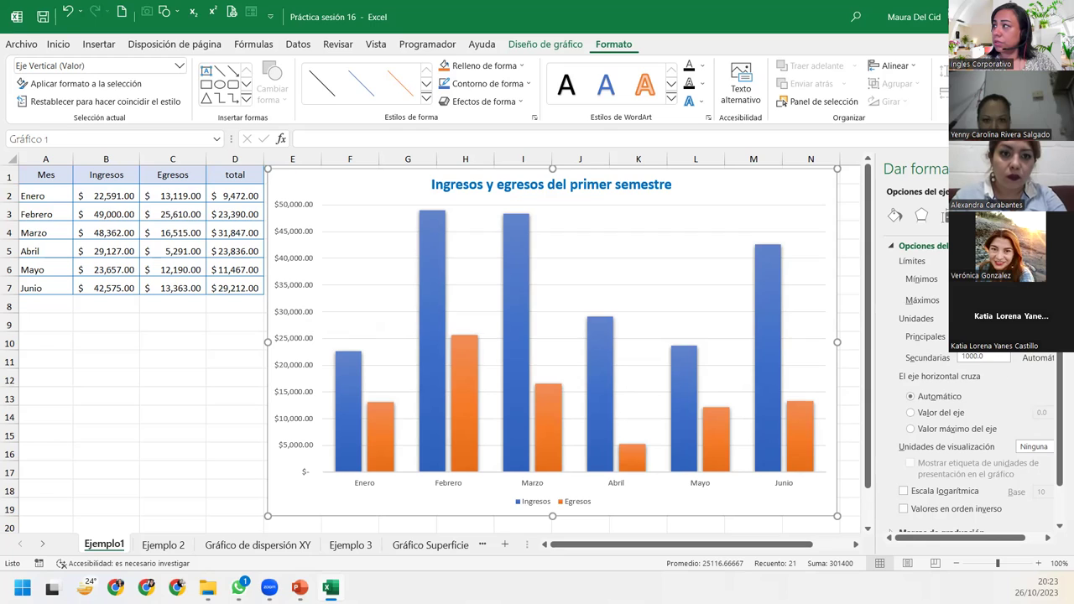
click(894, 216)
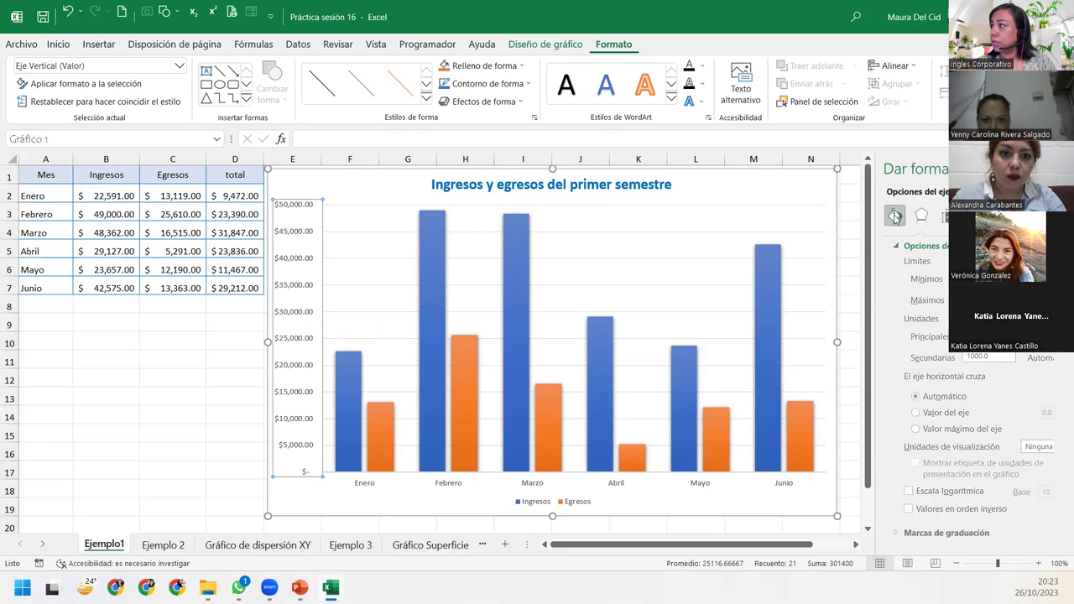
click(921, 215)
click(944, 215)
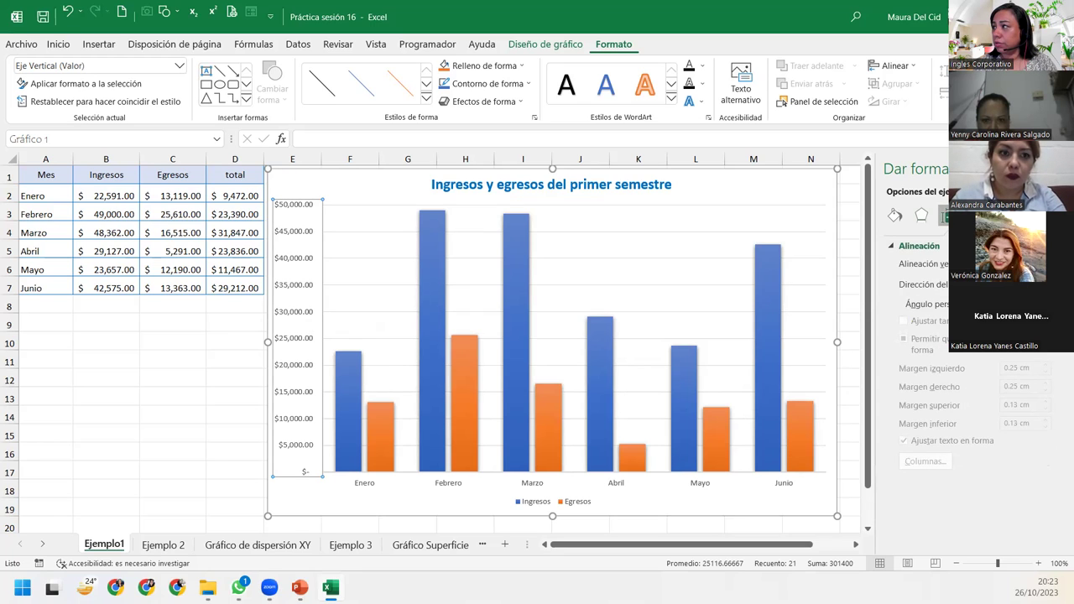
click(969, 216)
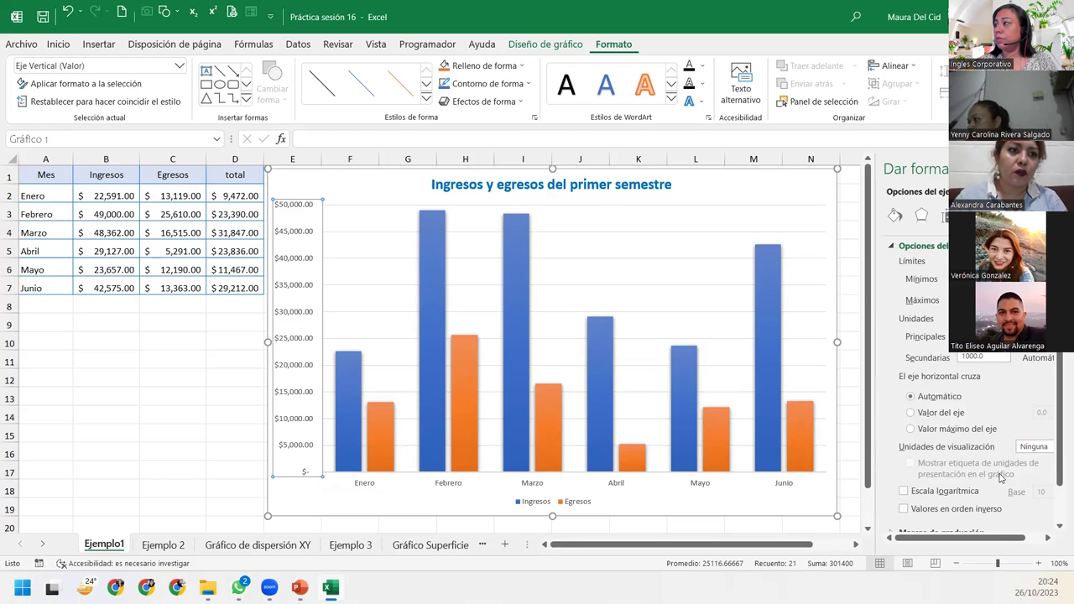
Close the Format Axis pane and select the finished chart's area.
scroll(1002, 474, down, 1)
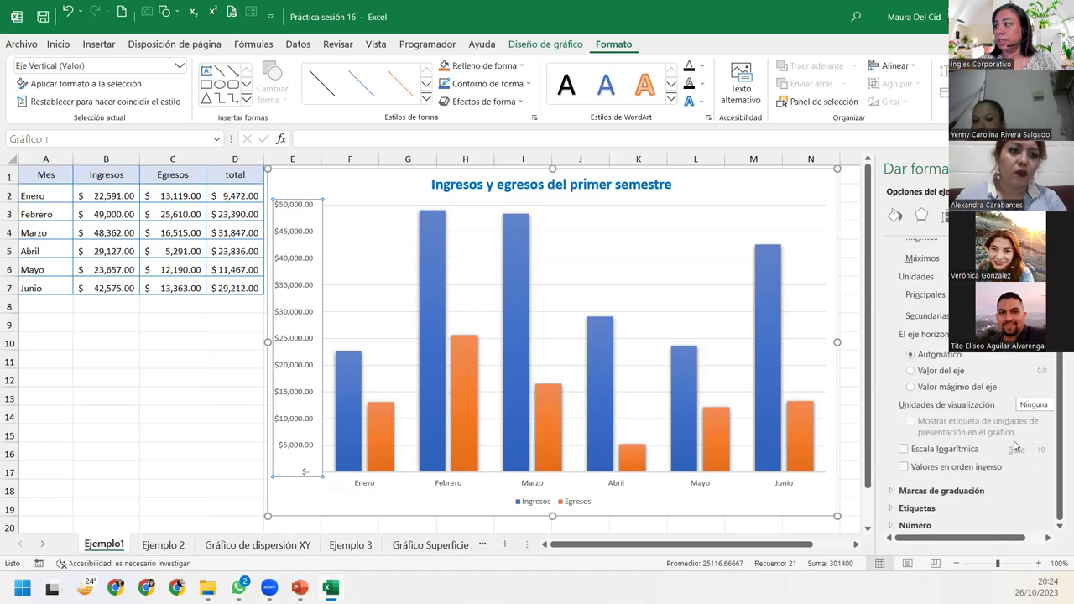
scroll(1016, 446, up, 1)
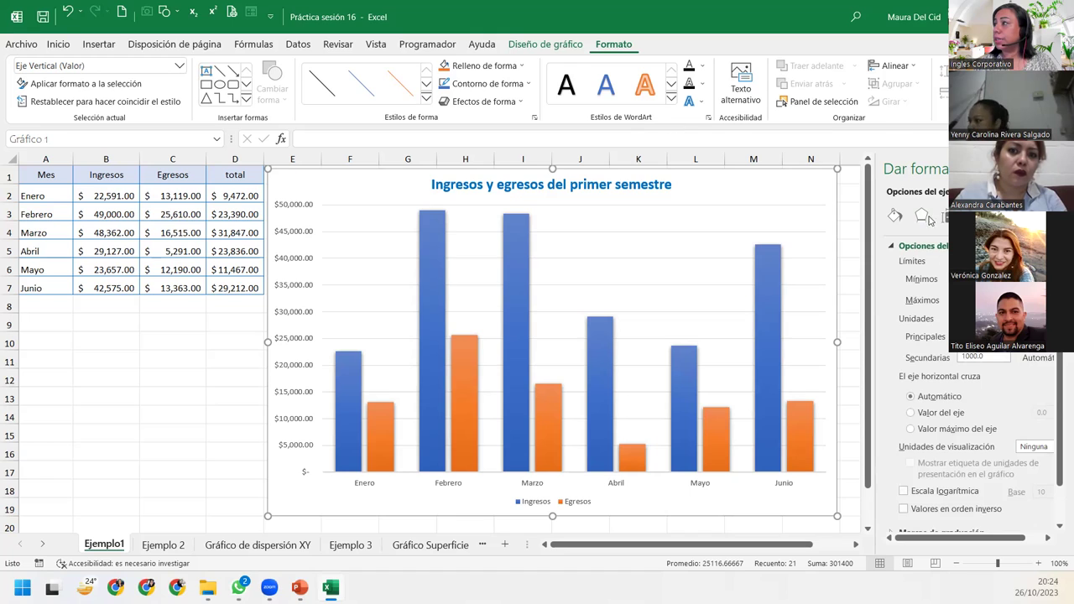
click(314, 408)
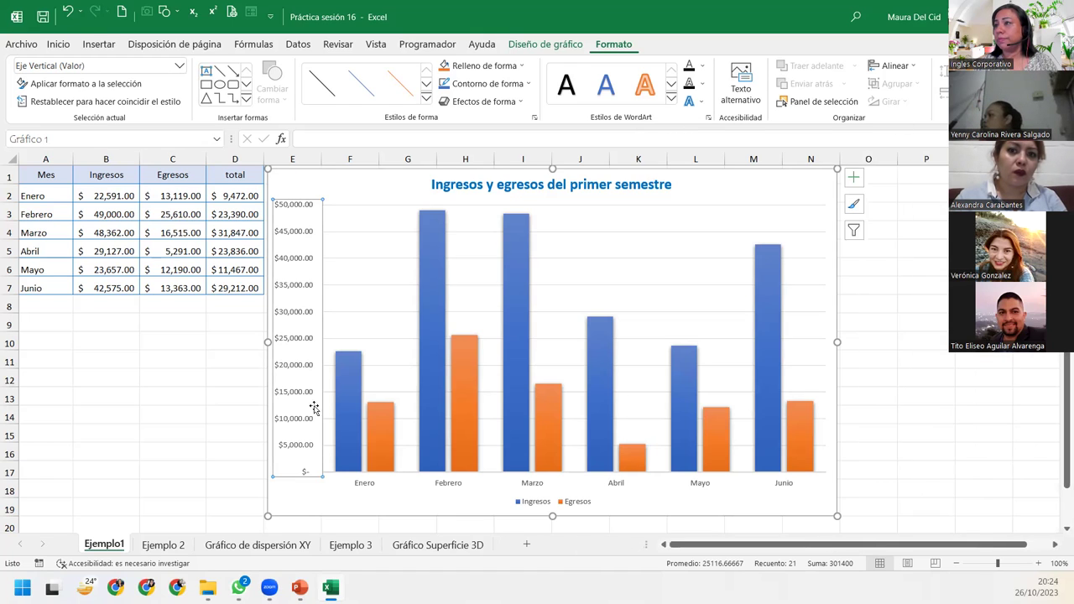
click(371, 183)
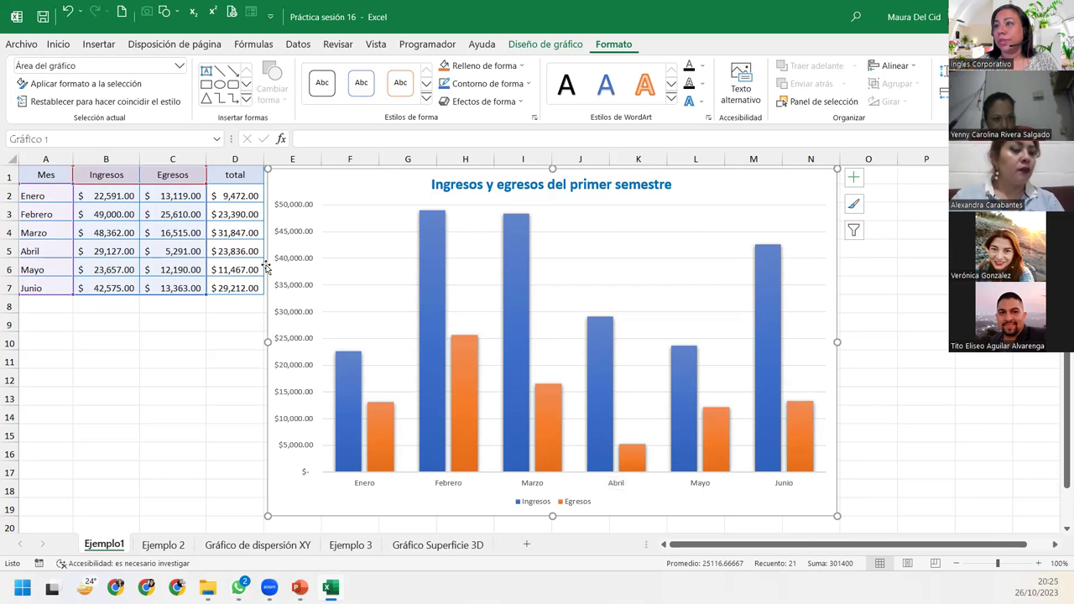
click(103, 239)
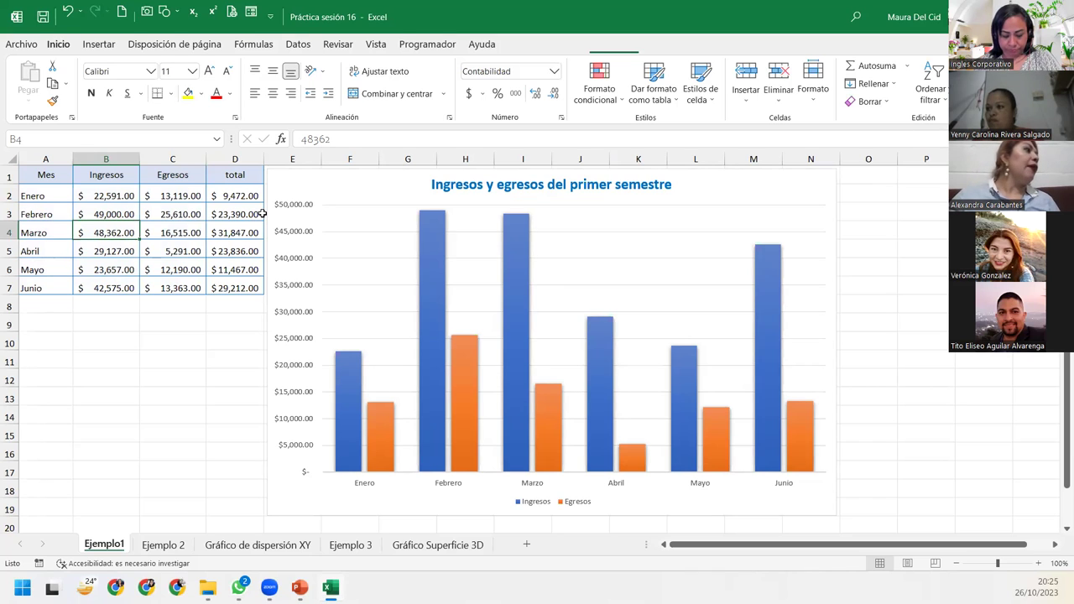
Select the Mes and total columns (A1:A7 plus D1:D7) and list the pie chart types on Insertar.
drag(44, 176, 46, 283)
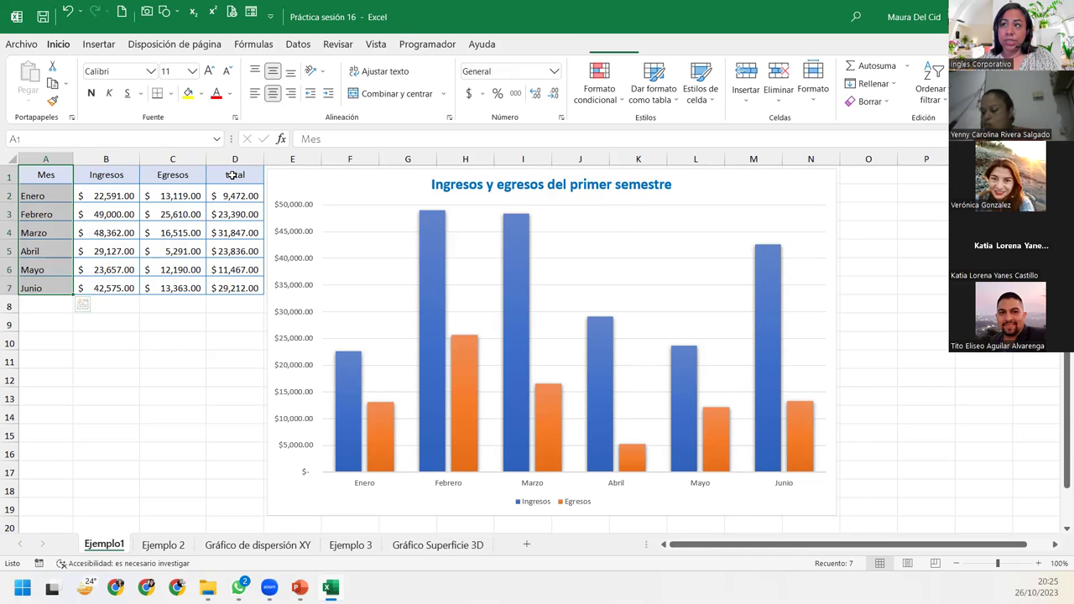
drag(233, 175, 233, 281)
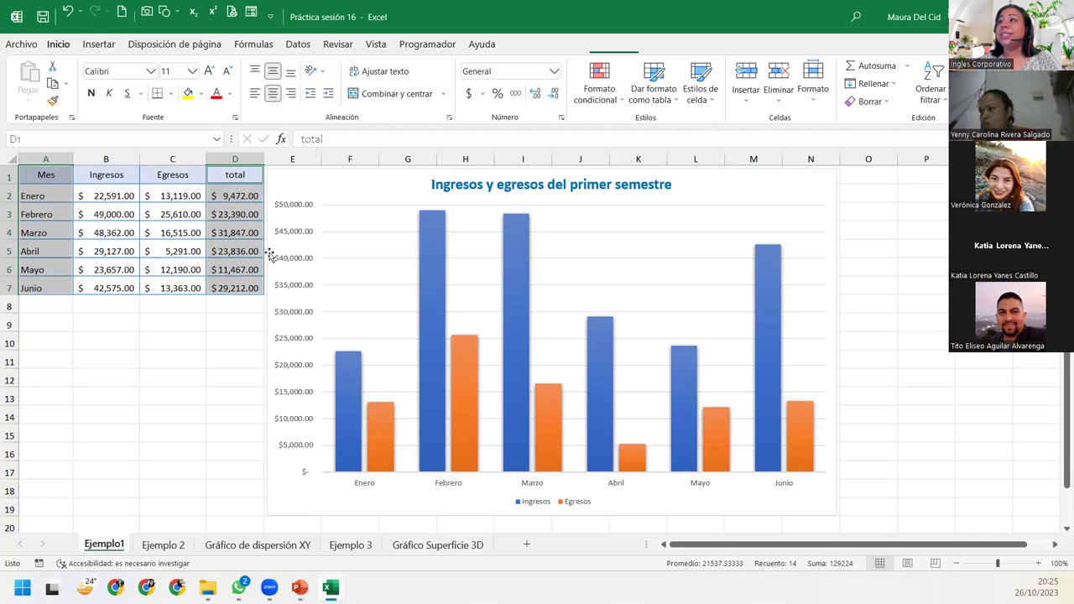
click(99, 45)
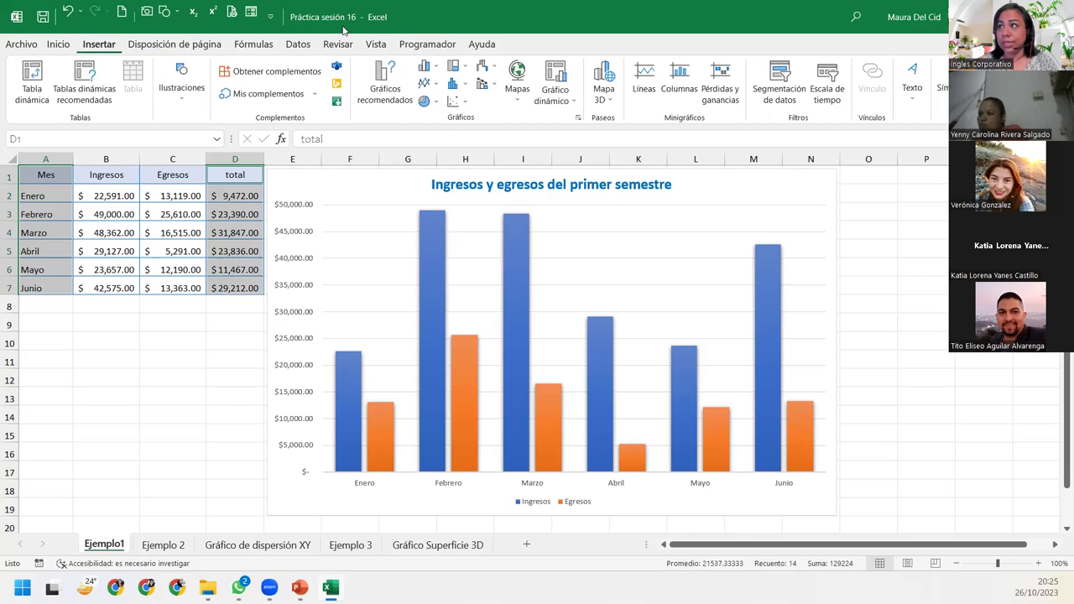
click(426, 101)
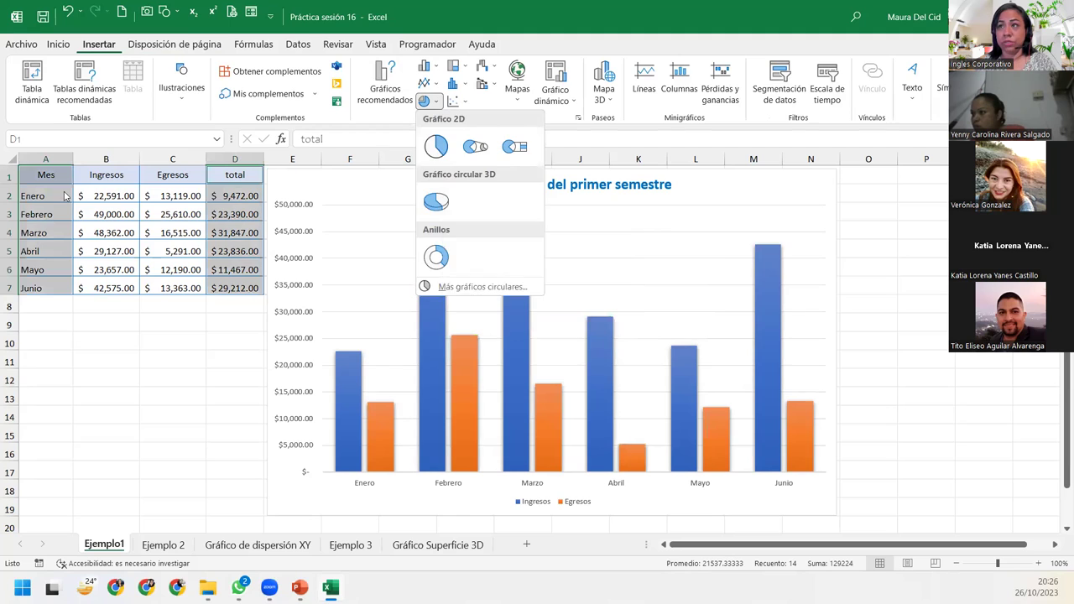
Reselect A1:A7 and D1:D7, then preview the Circular 3D pie chart.
click(42, 172)
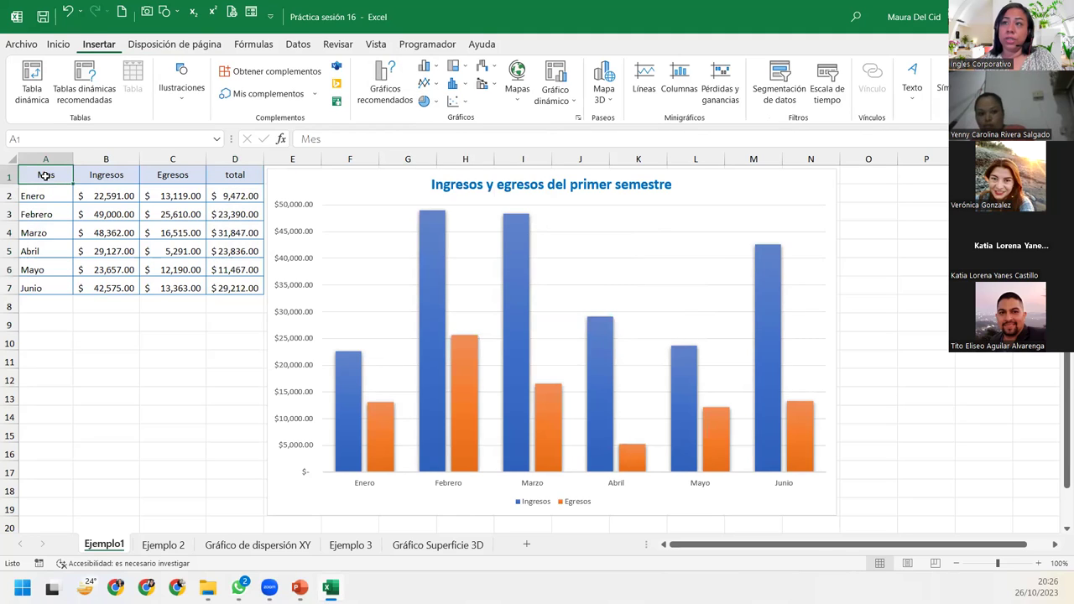
drag(46, 175, 50, 287)
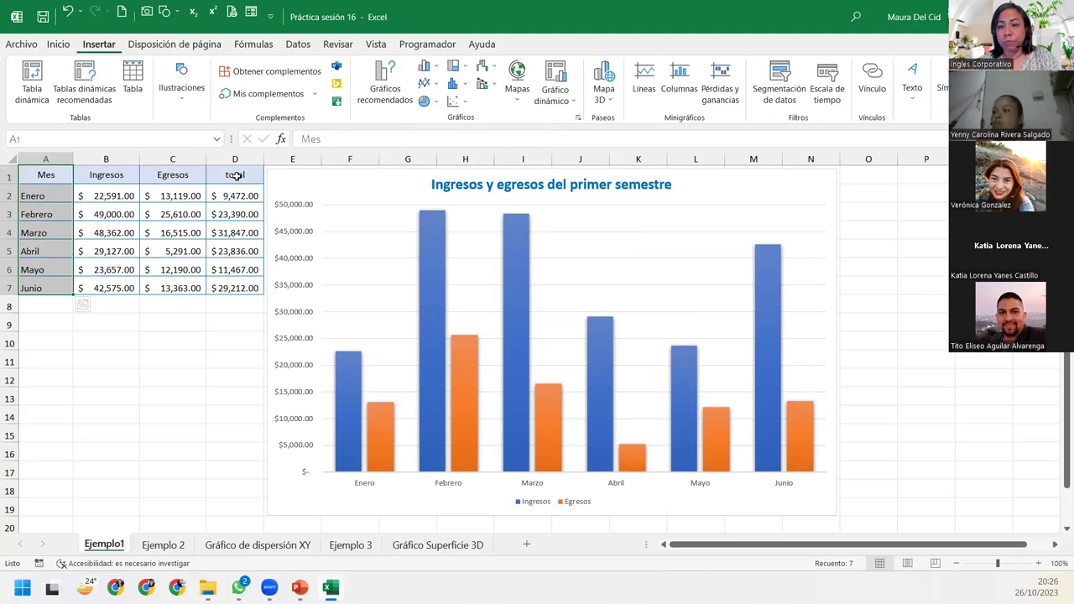
drag(236, 175, 242, 285)
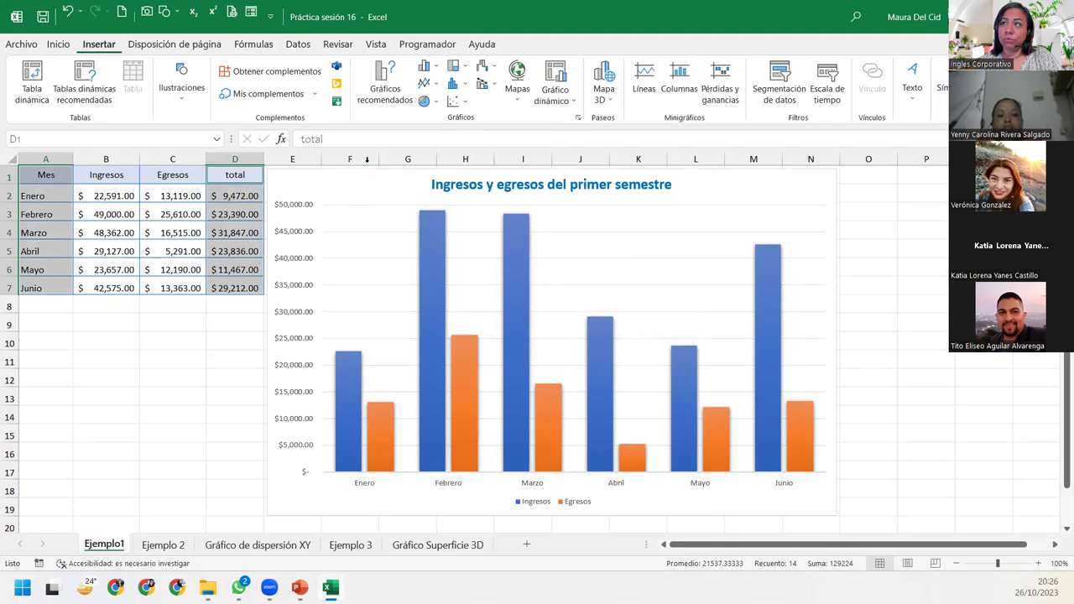
click(425, 102)
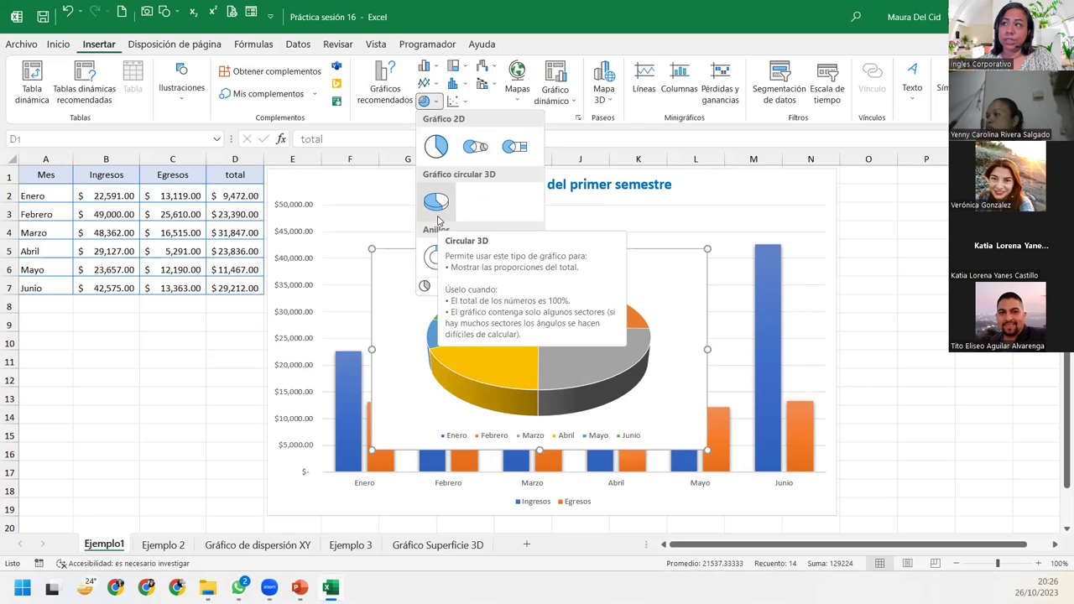
Insert the 3D pie chart titled 'total' and drag it beneath the Ingresos/Egresos column chart.
key(Escape)
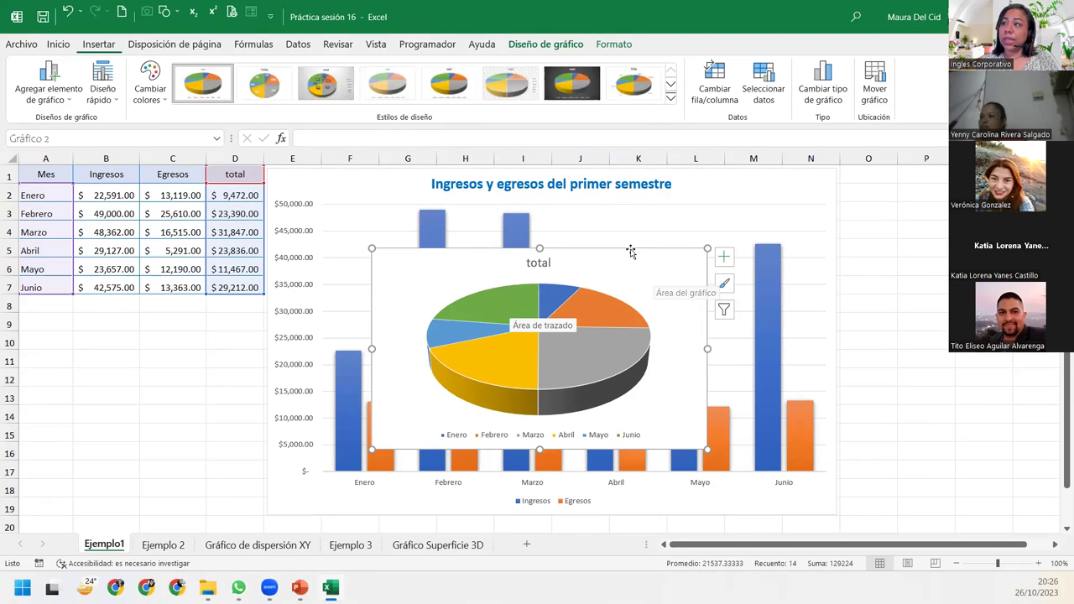
mouse_move(635, 264)
mouse_down()
mouse_move(1011, 217)
mouse_move(968, 169)
mouse_move(830, 170)
mouse_move(810, 192)
mouse_move(792, 181)
mouse_move(230, 496)
mouse_move(113, 509)
mouse_move(136, 498)
mouse_up()
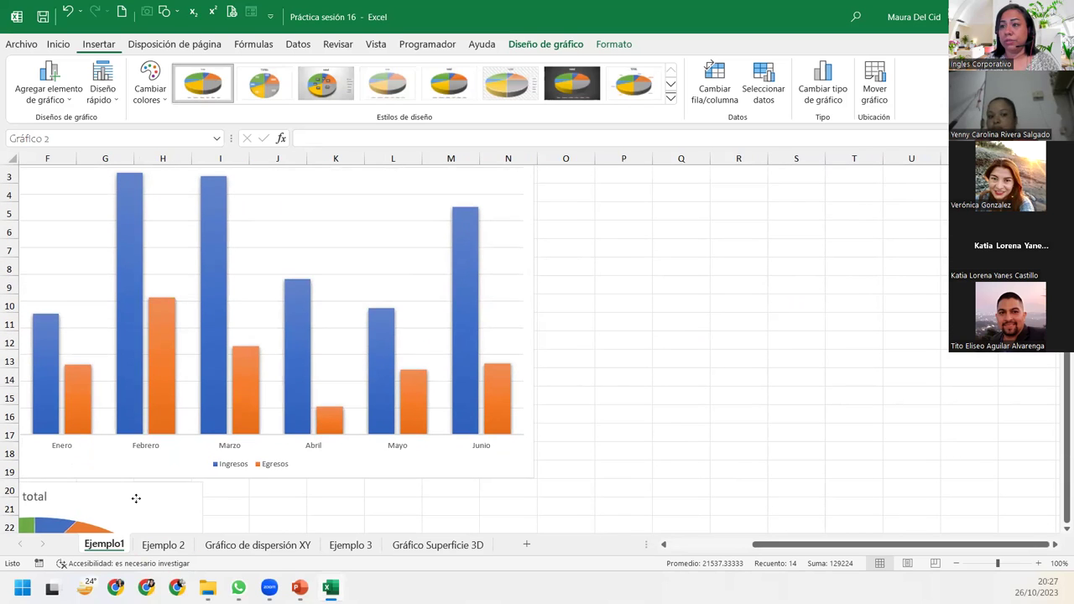
drag(784, 554, 676, 556)
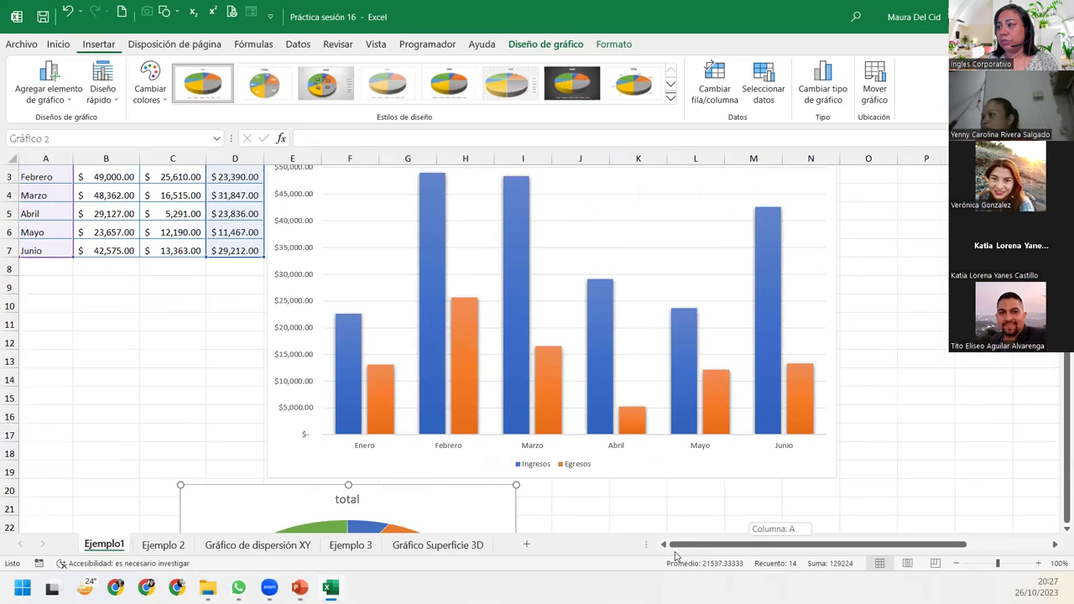
scroll(613, 470, down, 3)
scroll(538, 402, down, 1)
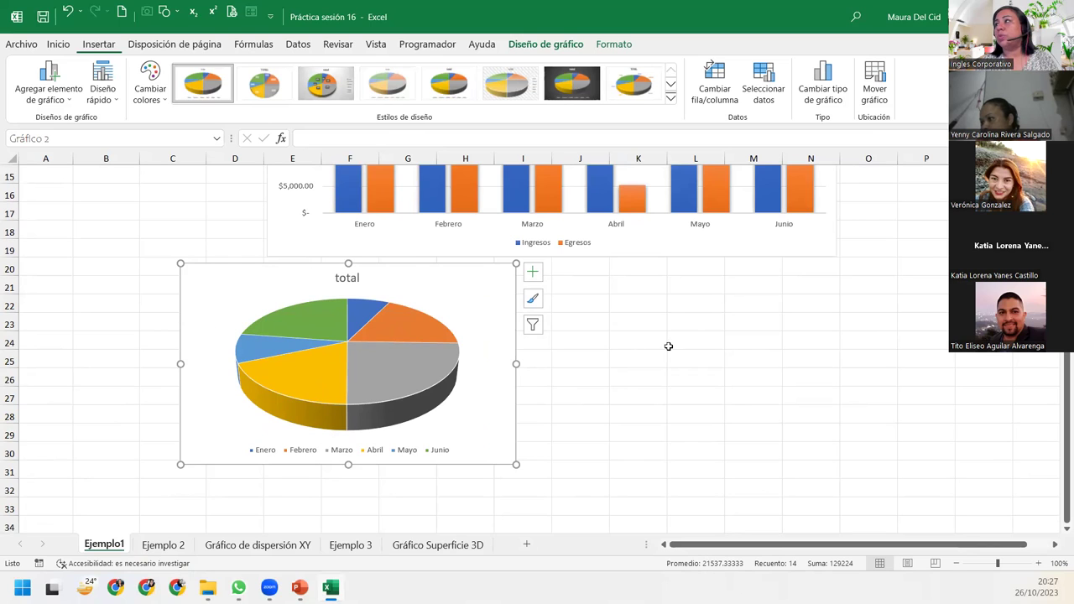
Set up Mover gráfico to send the pie chart to a new sheet named 'Gráfico Circular'.
click(543, 46)
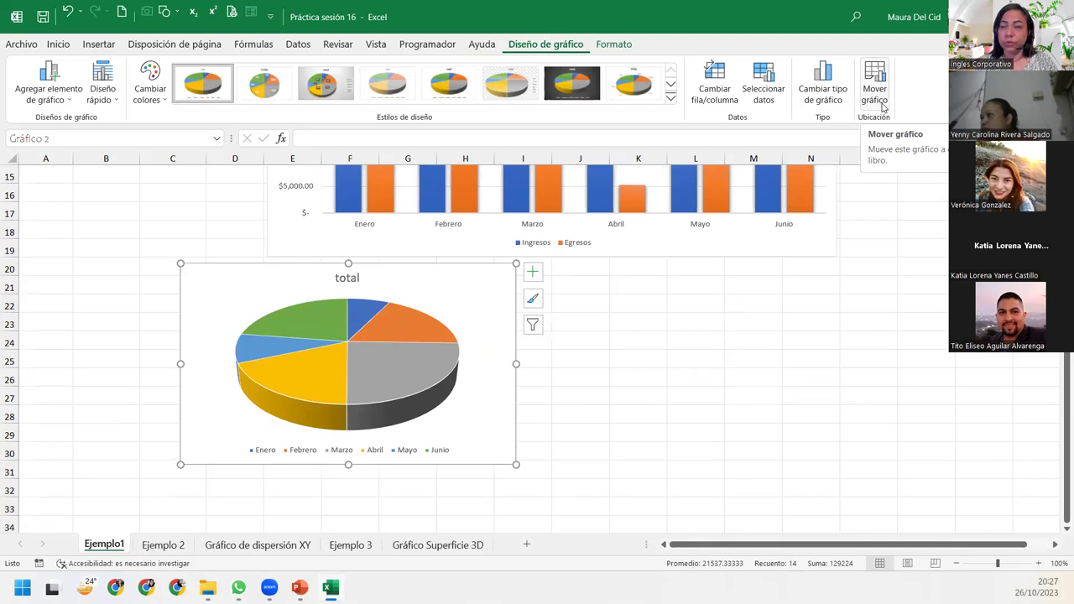
click(874, 92)
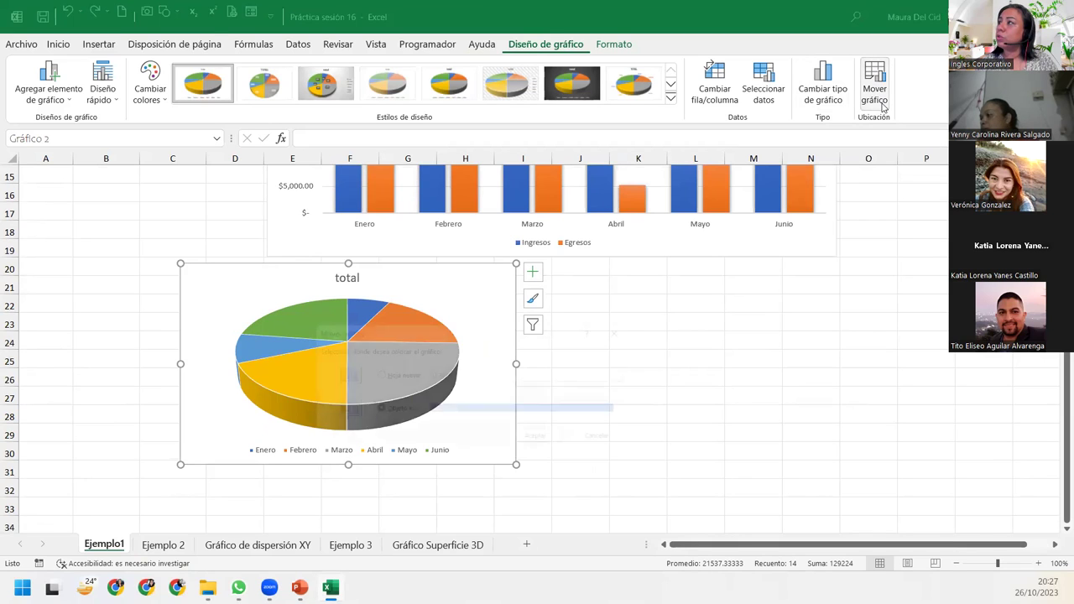
click(366, 374)
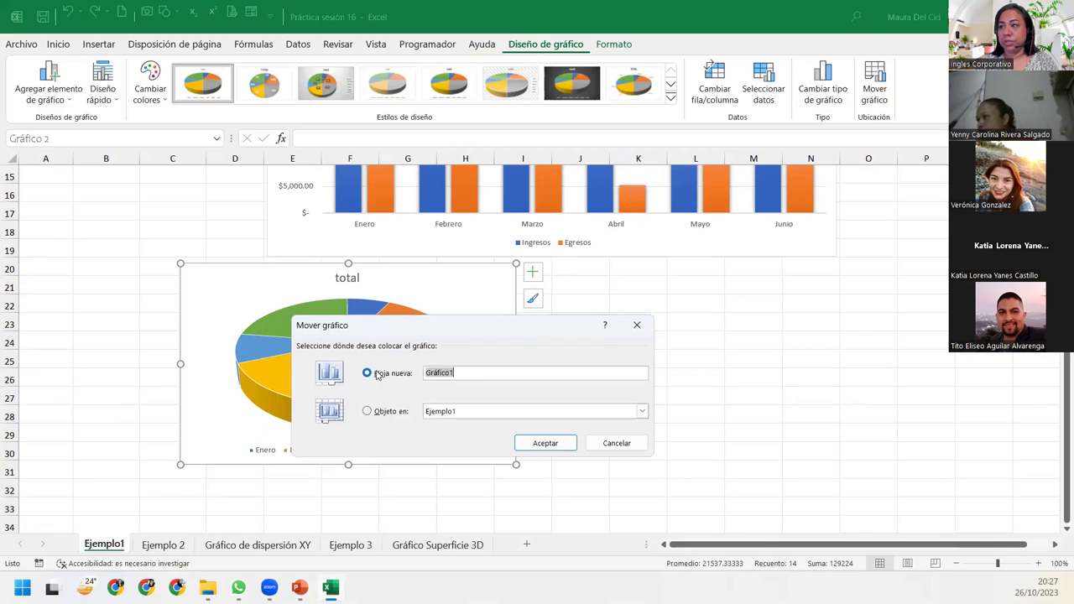
click(462, 371)
key(BackSpace)
text(Circulra)
key(BackSpace)
key(BackSpace)
key(BackSpace)
text(lar)
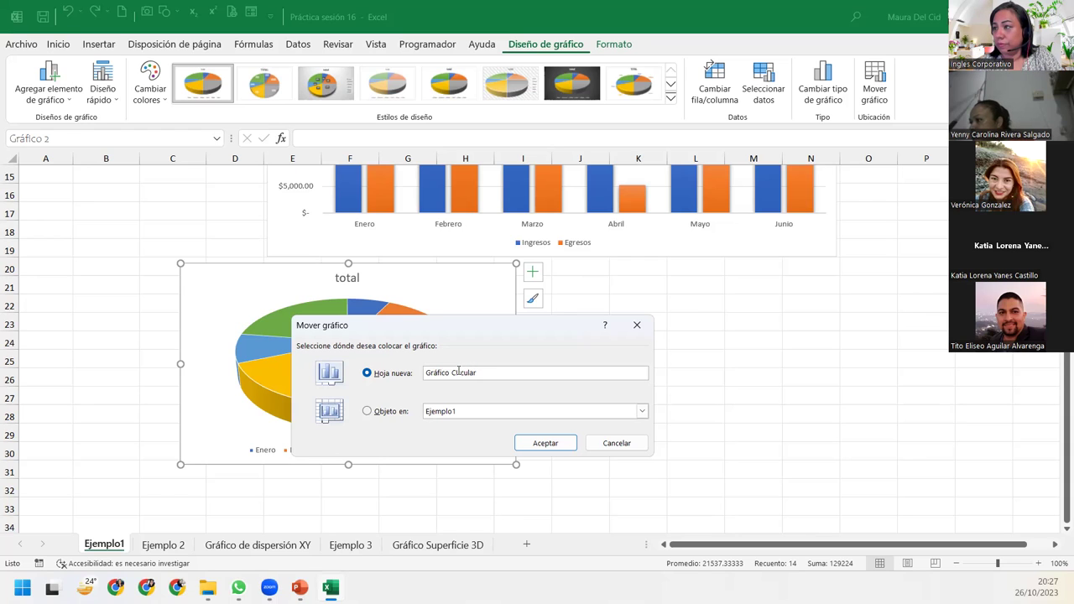
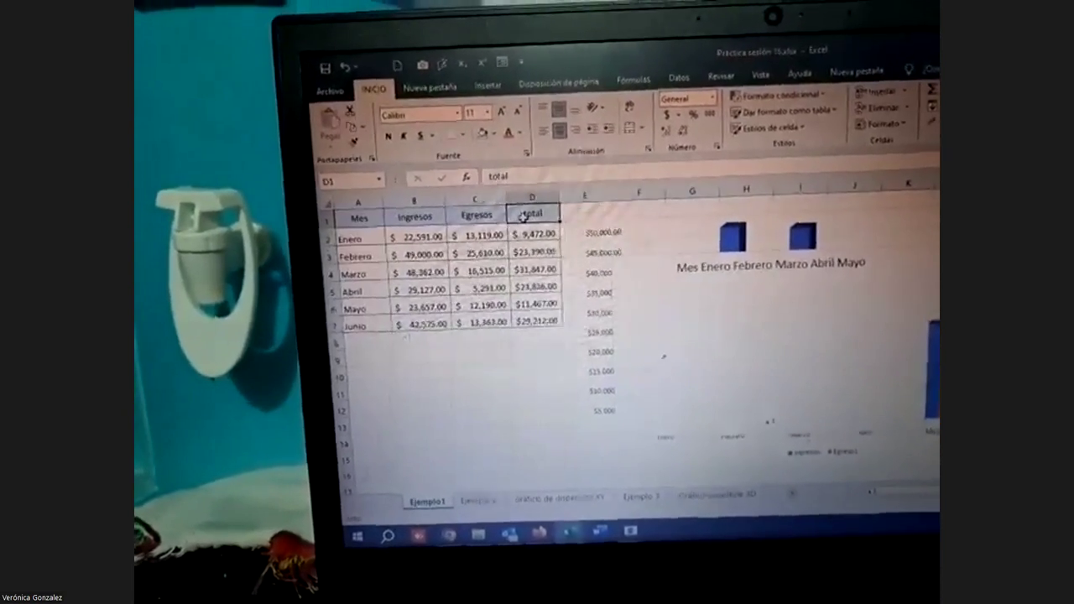
Start selecting the Mes and Total columns as data for the 3D pie chart.
click(358, 223)
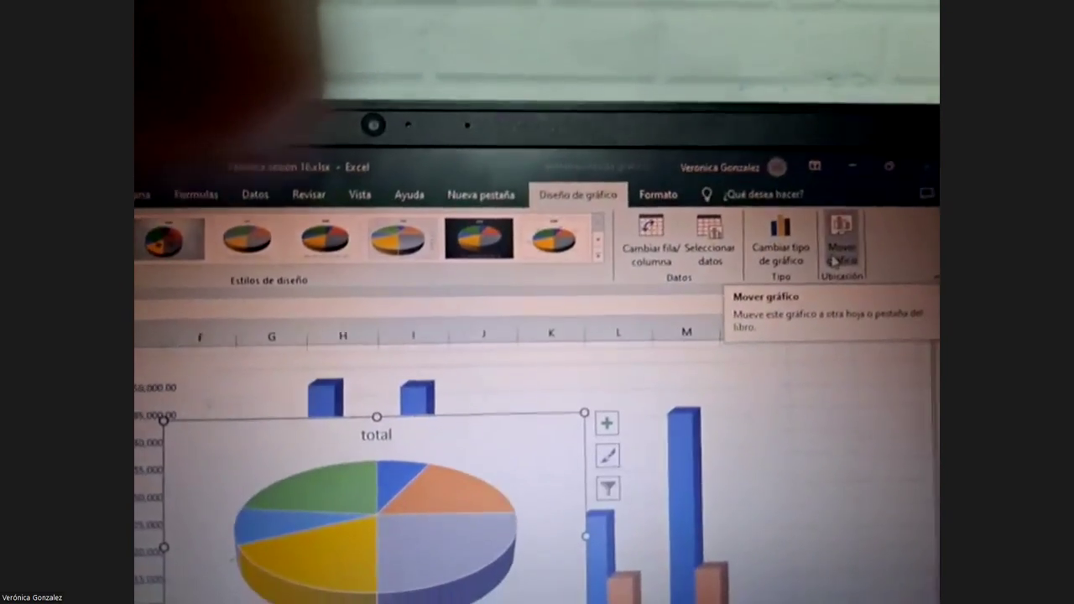
Set the pie chart to move to a new sheet named 'Gráfico Circular'.
click(843, 262)
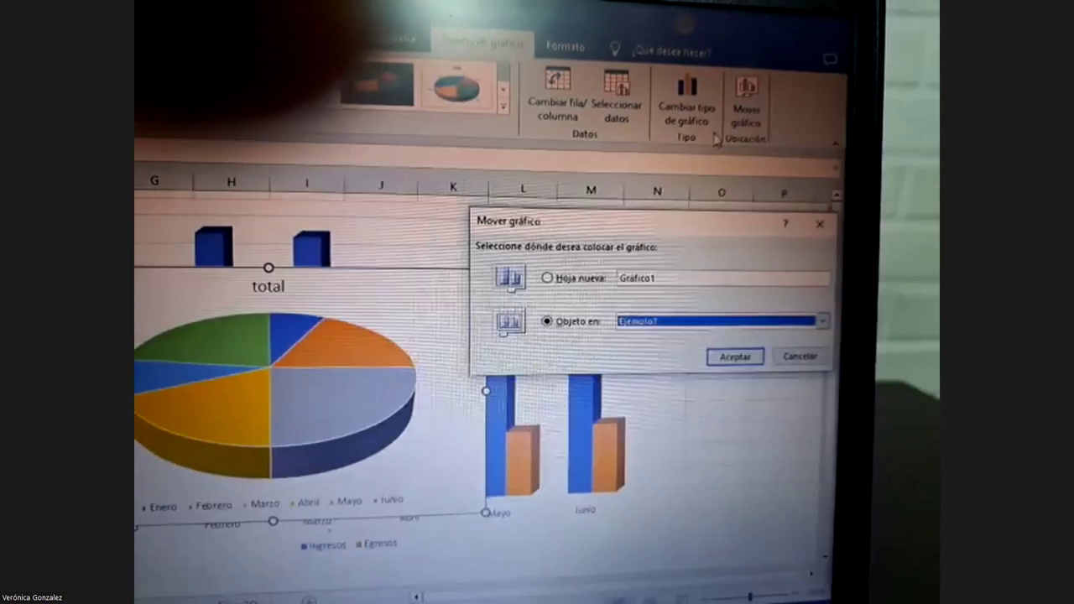
click(592, 272)
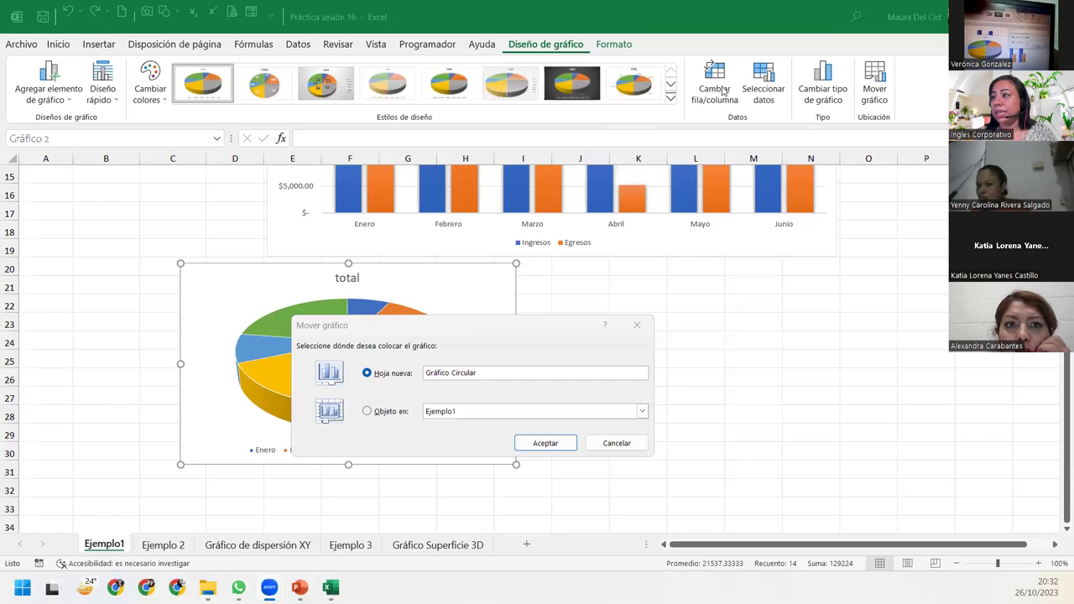
click(485, 372)
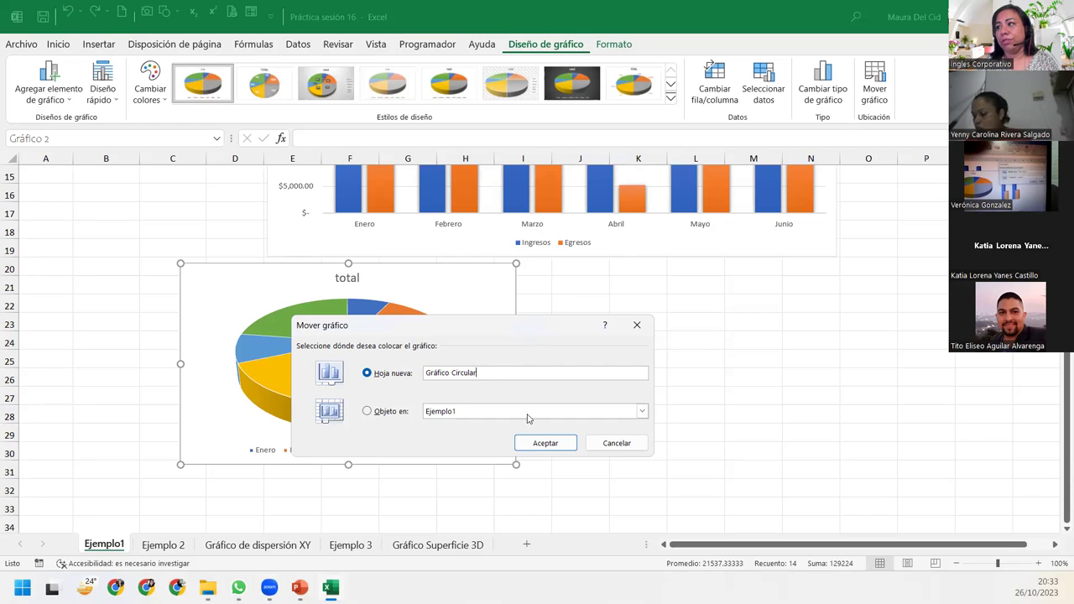
Confirm the move so the 'total' pie chart lands on its own Gráfico Circular sheet.
click(543, 442)
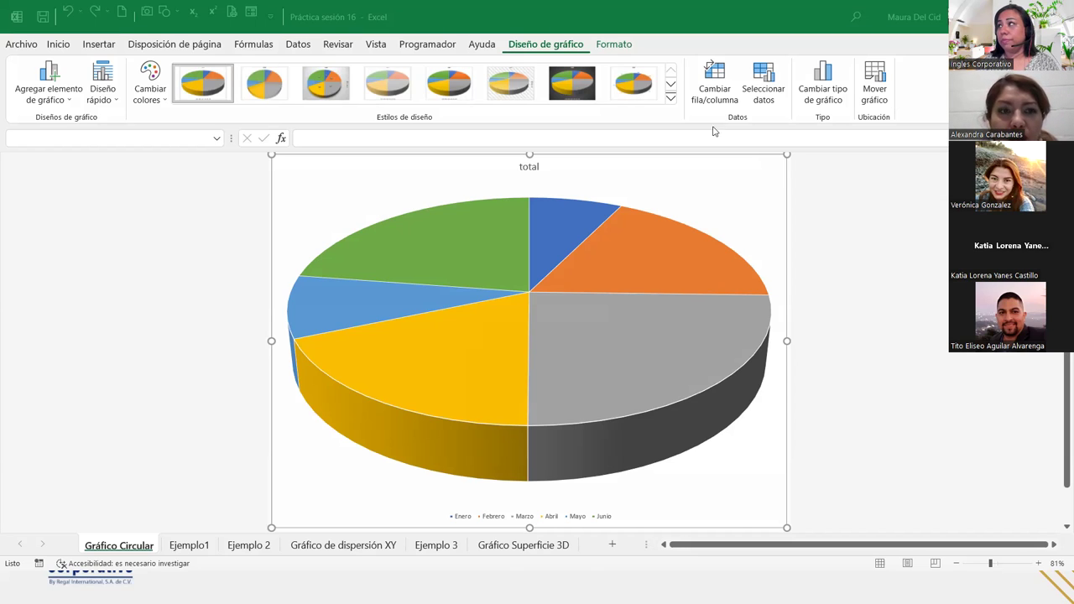
click(889, 83)
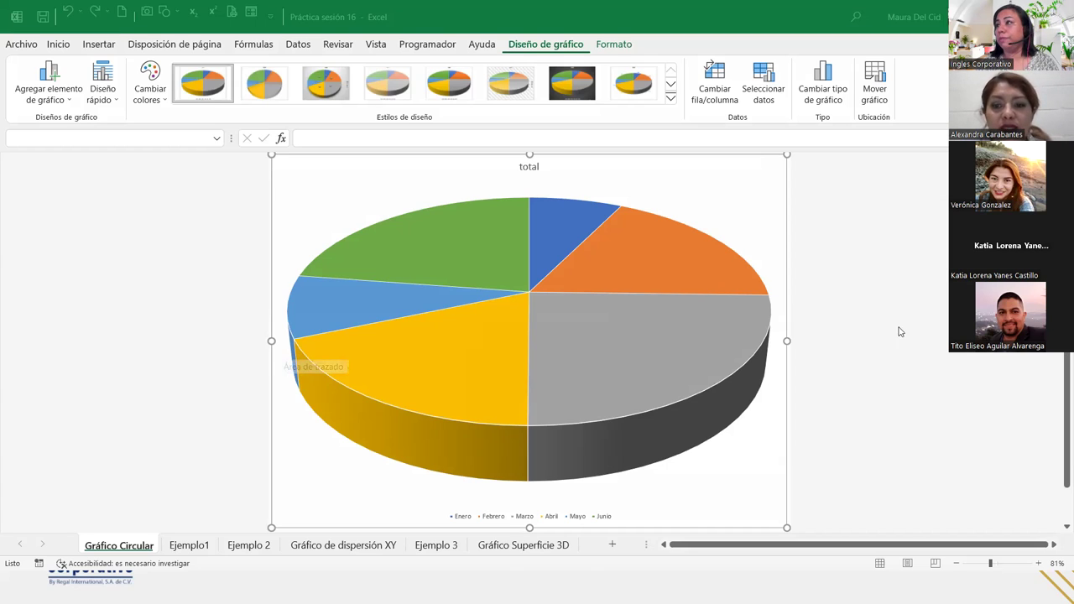
click(769, 192)
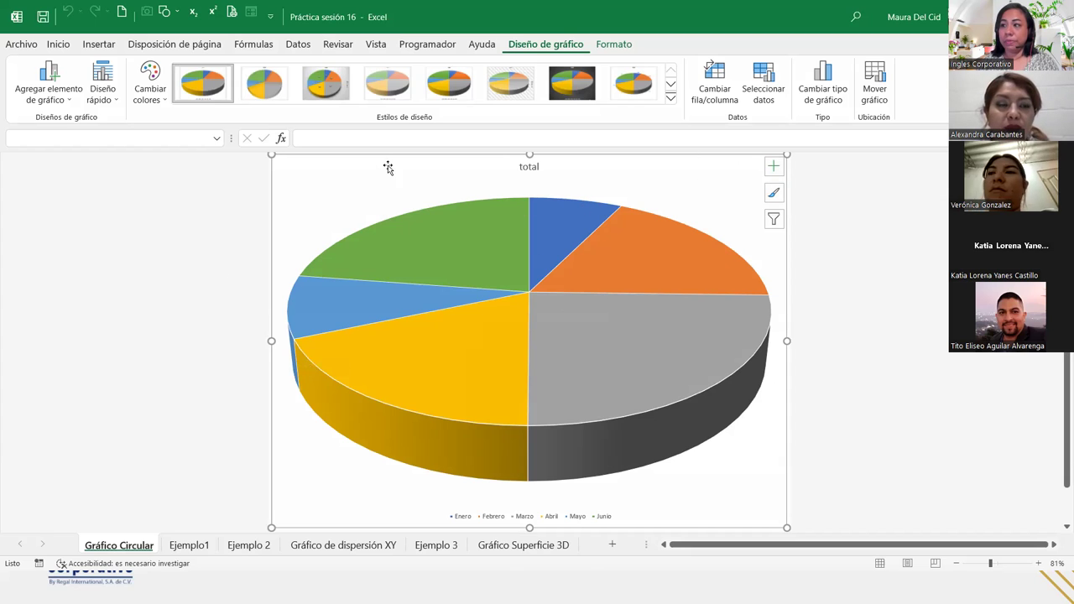
Apply Estilo 8 from the chart styles gallery to the pie chart.
click(671, 98)
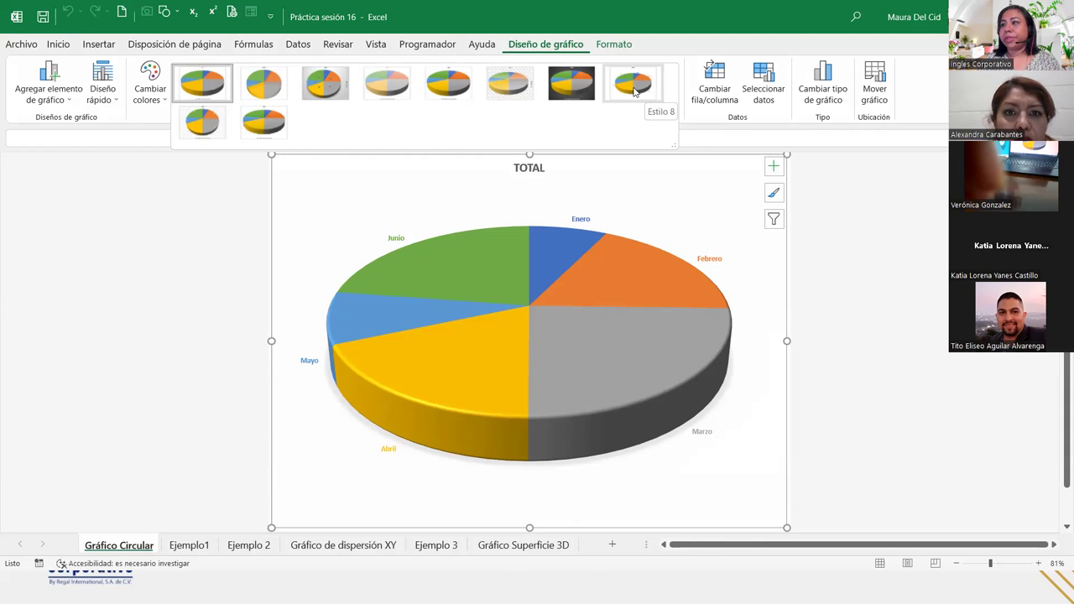
click(634, 84)
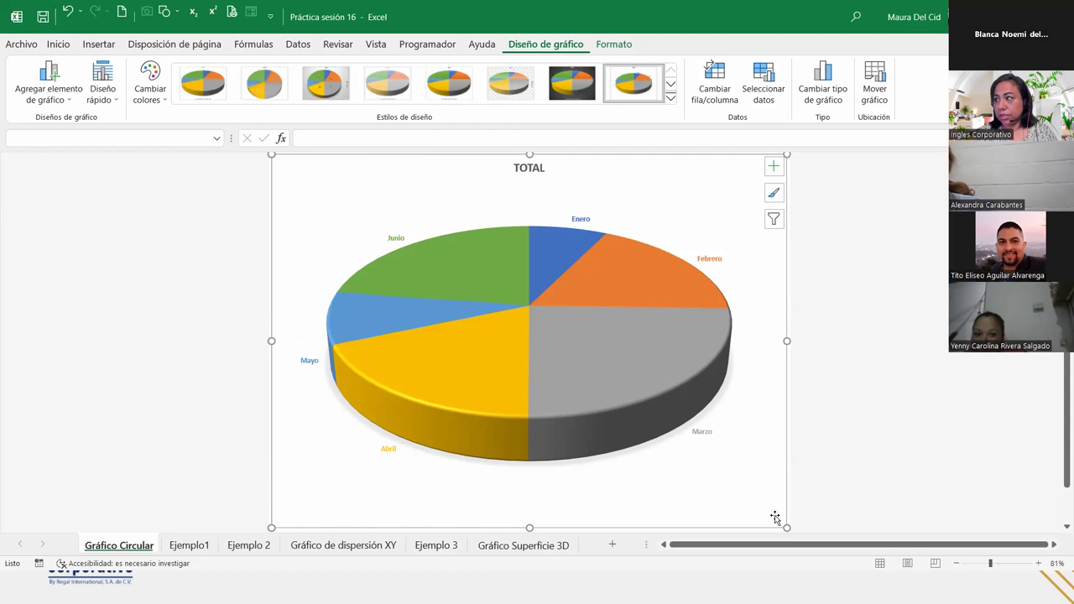
click(677, 459)
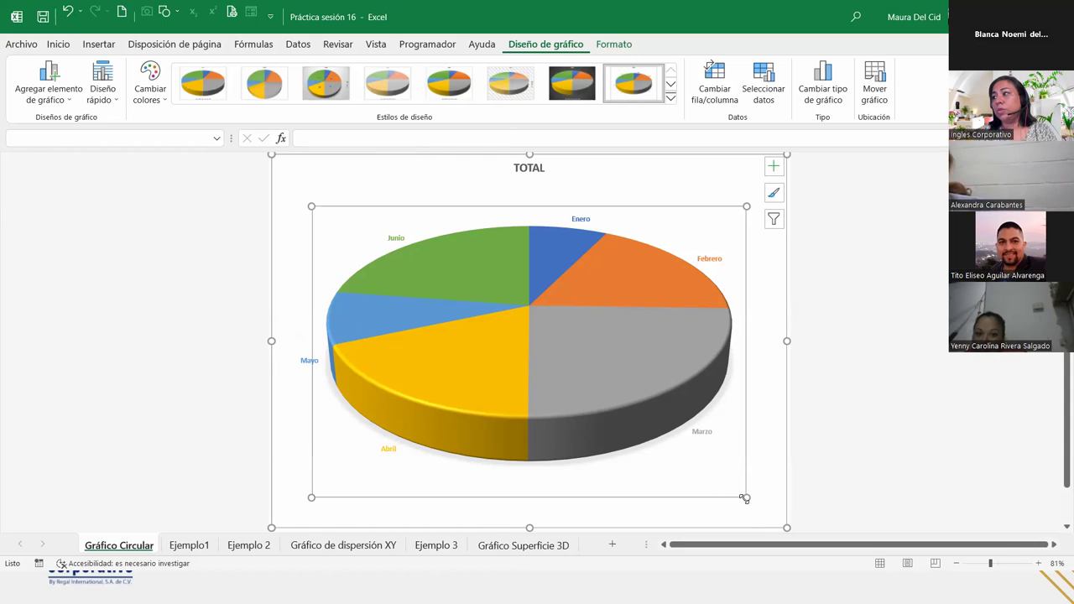
drag(747, 497, 593, 395)
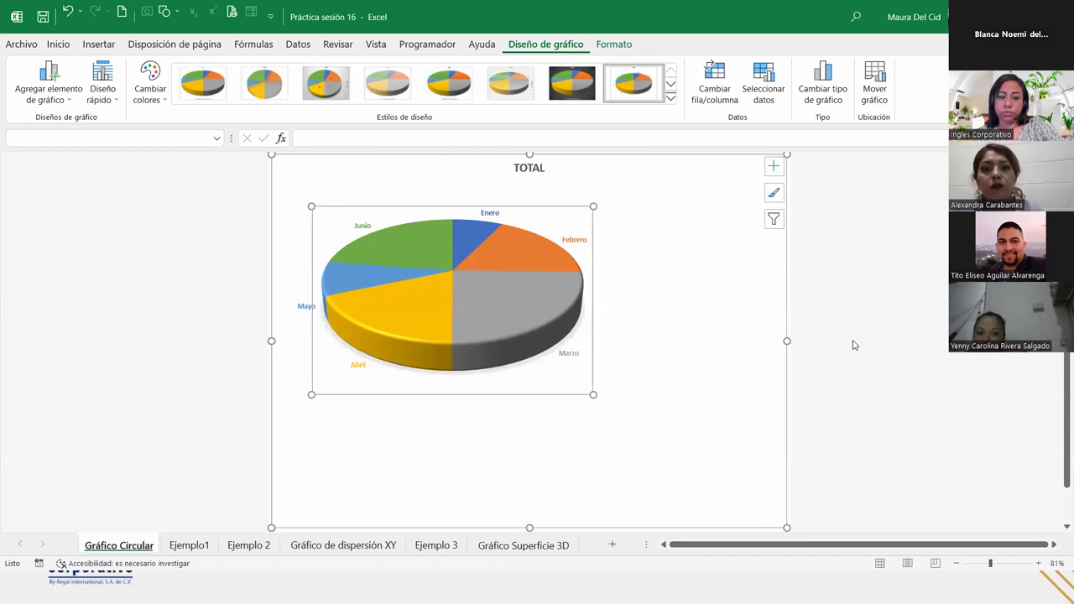
key(ctrl+z)
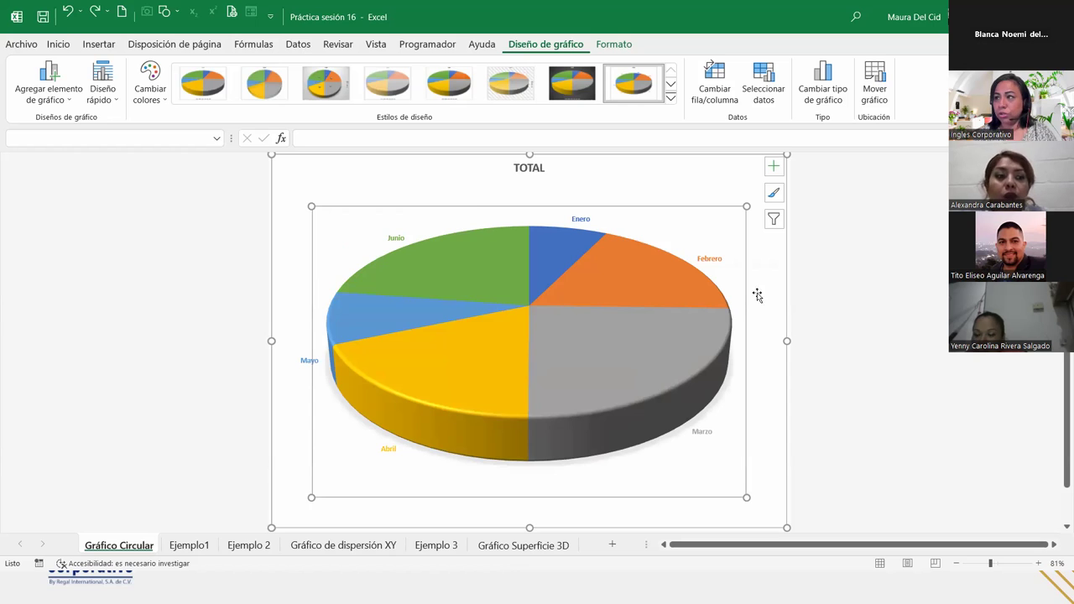
click(775, 364)
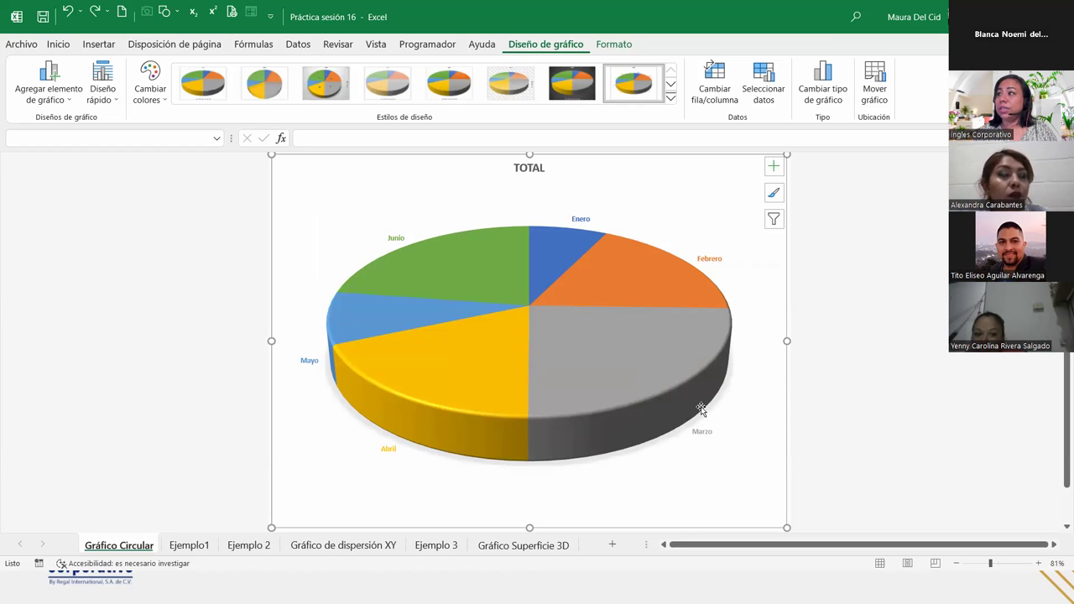
click(718, 435)
click(721, 468)
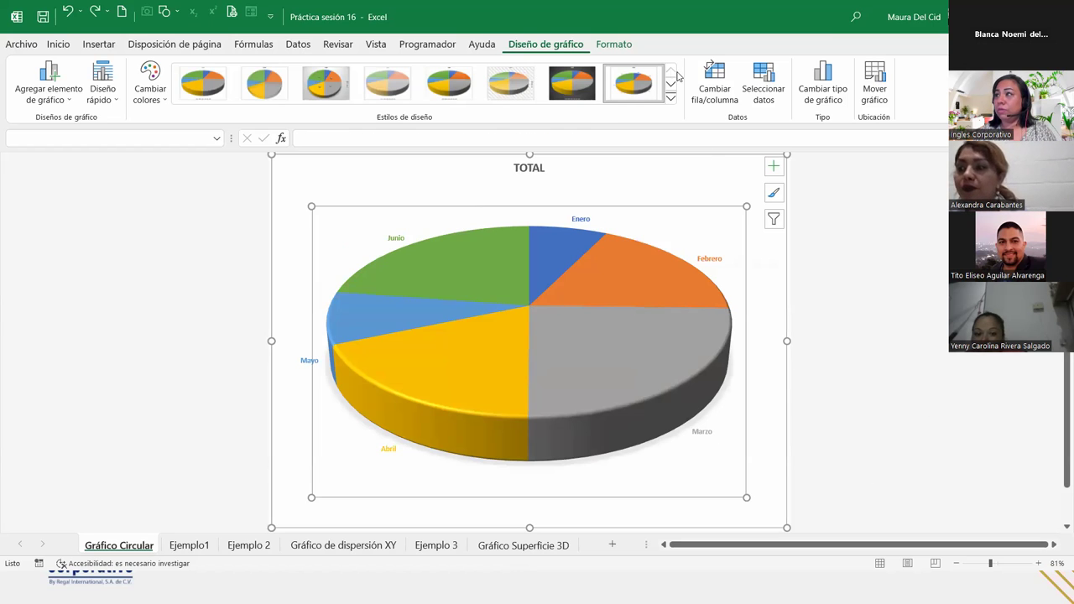
click(634, 44)
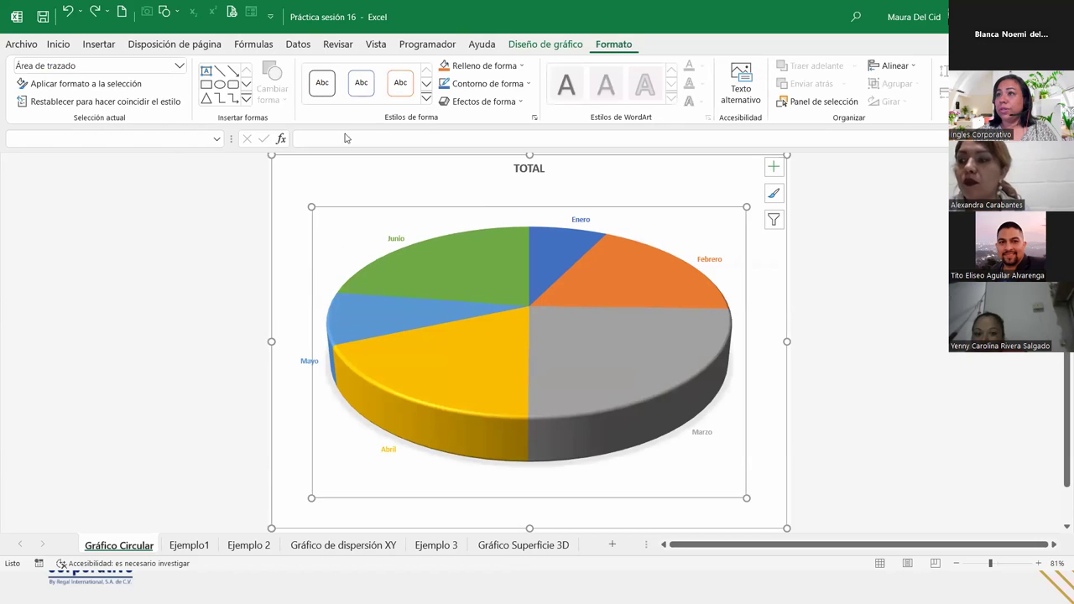
click(175, 67)
click(42, 82)
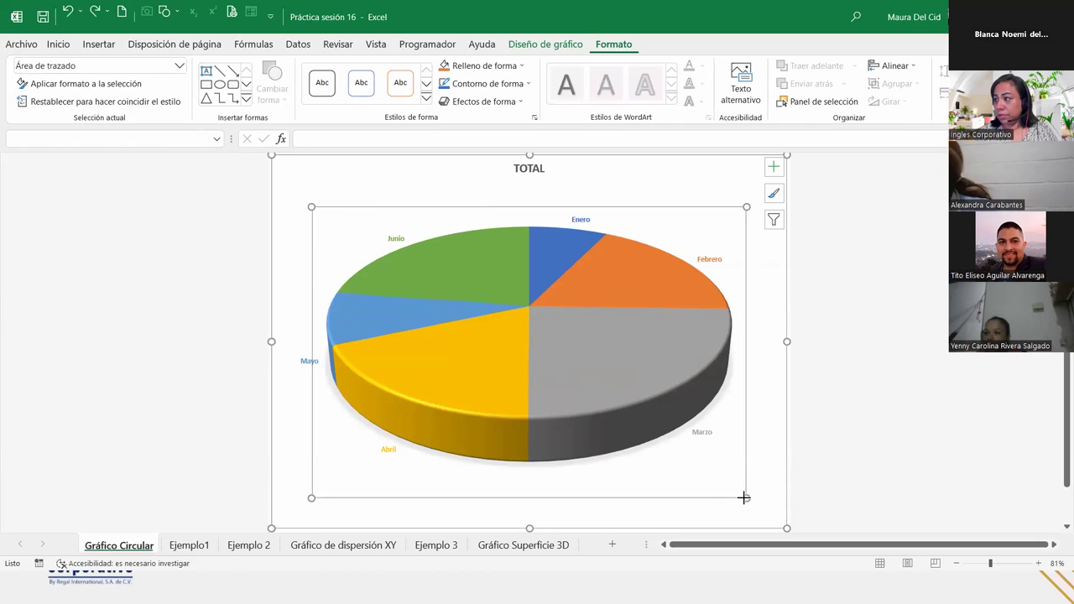
drag(743, 498, 610, 406)
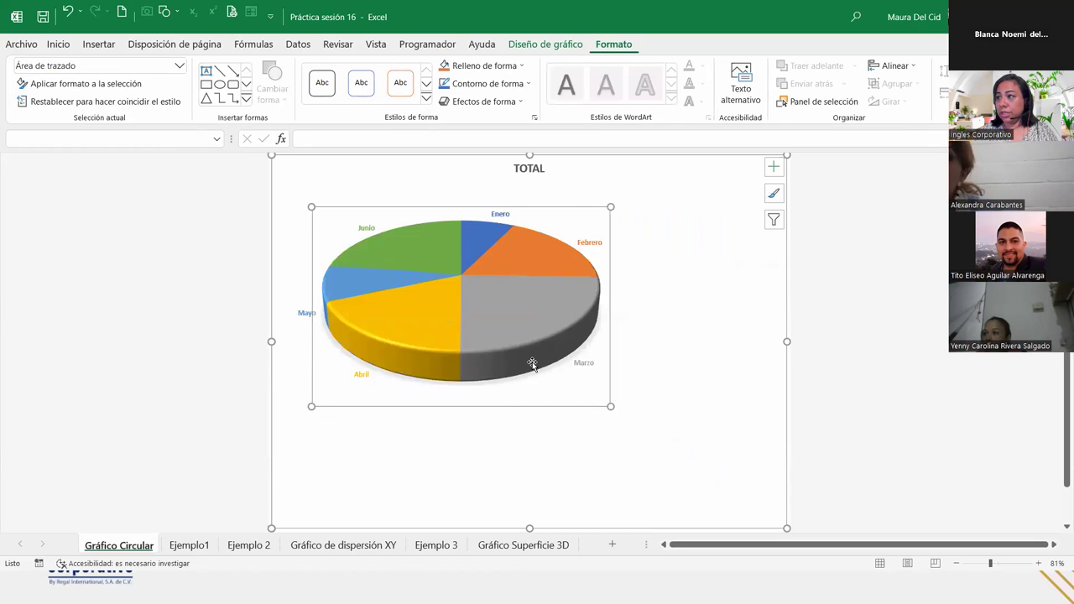
drag(506, 400, 589, 427)
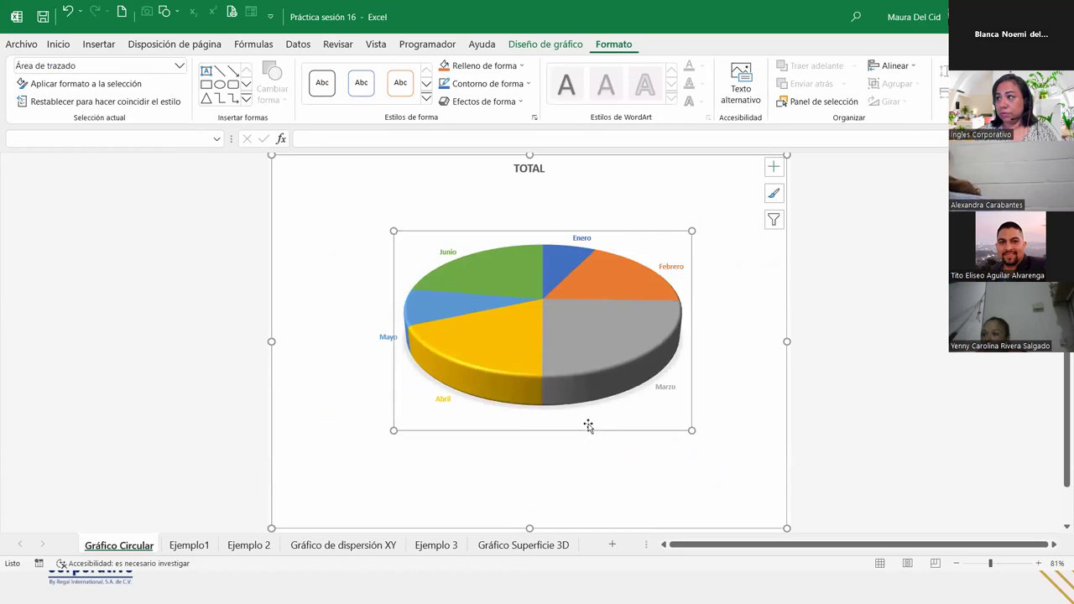
drag(588, 427, 580, 430)
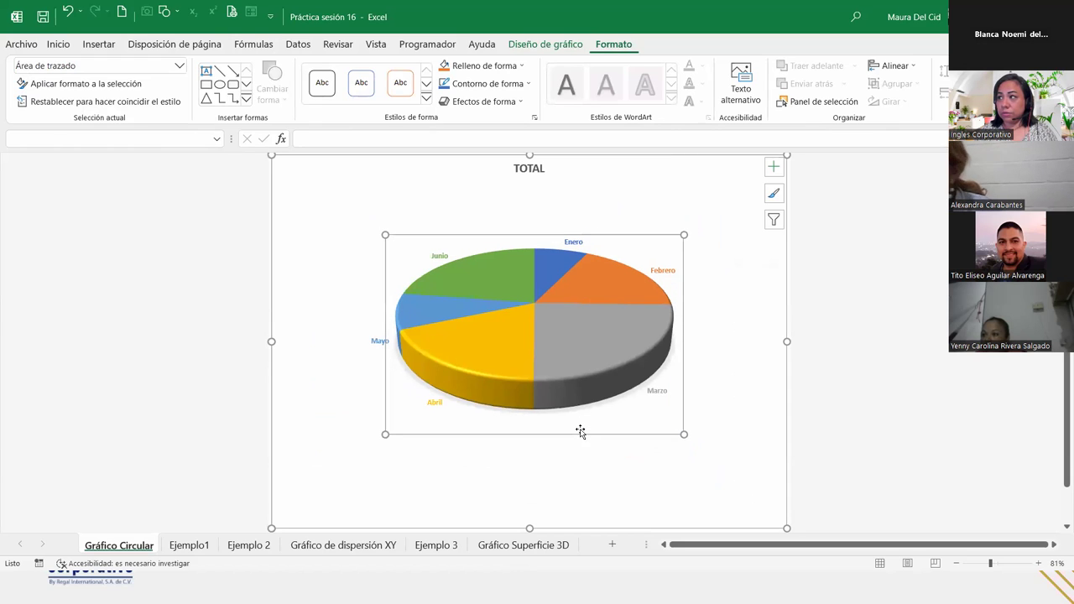
click(66, 12)
click(66, 13)
click(66, 13)
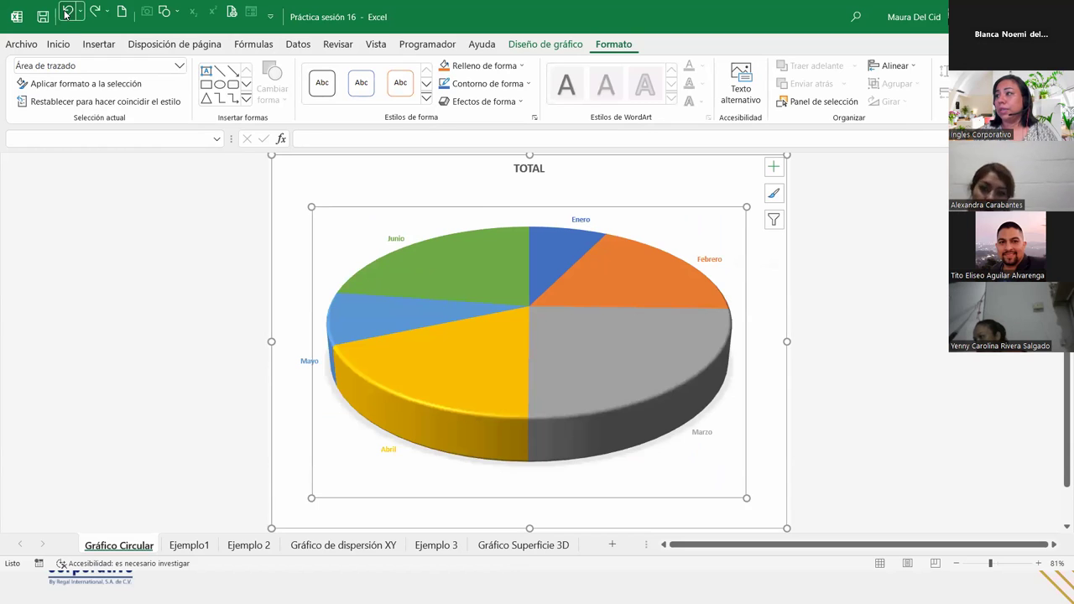
click(67, 14)
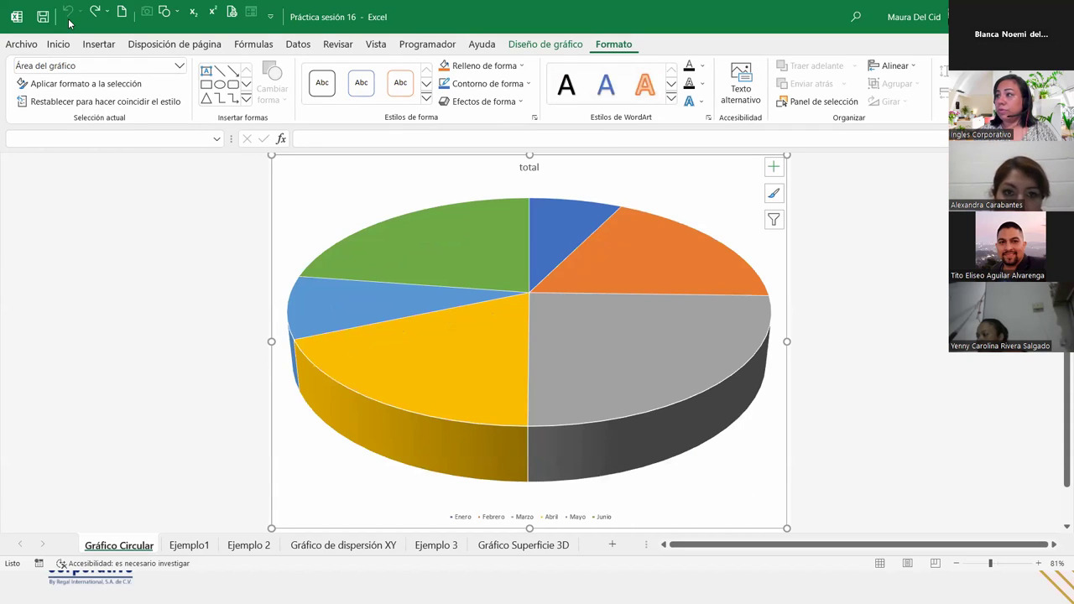
click(93, 11)
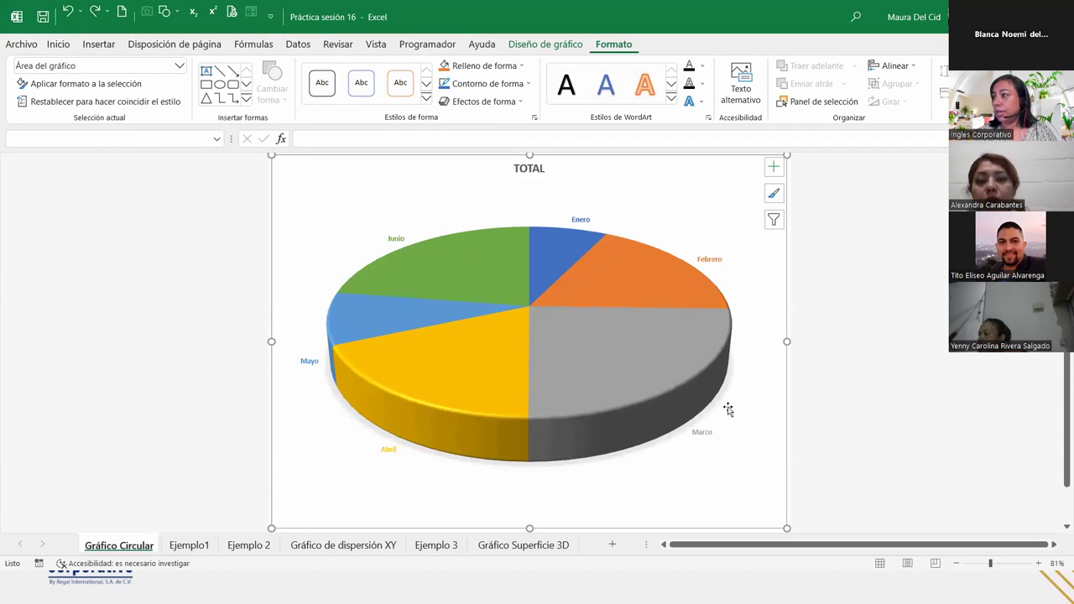
mouse_move(663, 268)
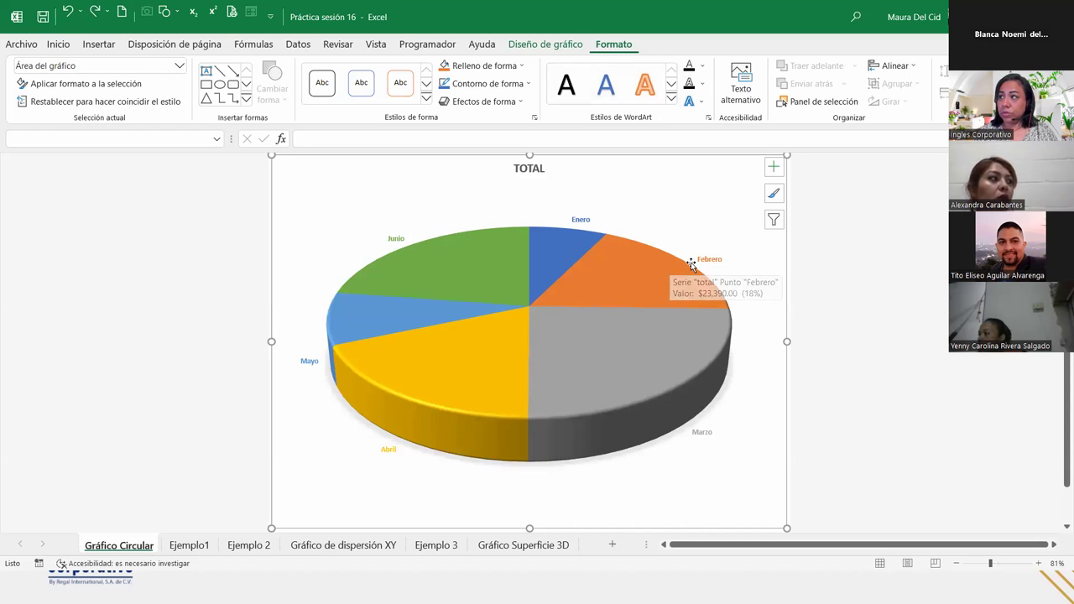
click(691, 263)
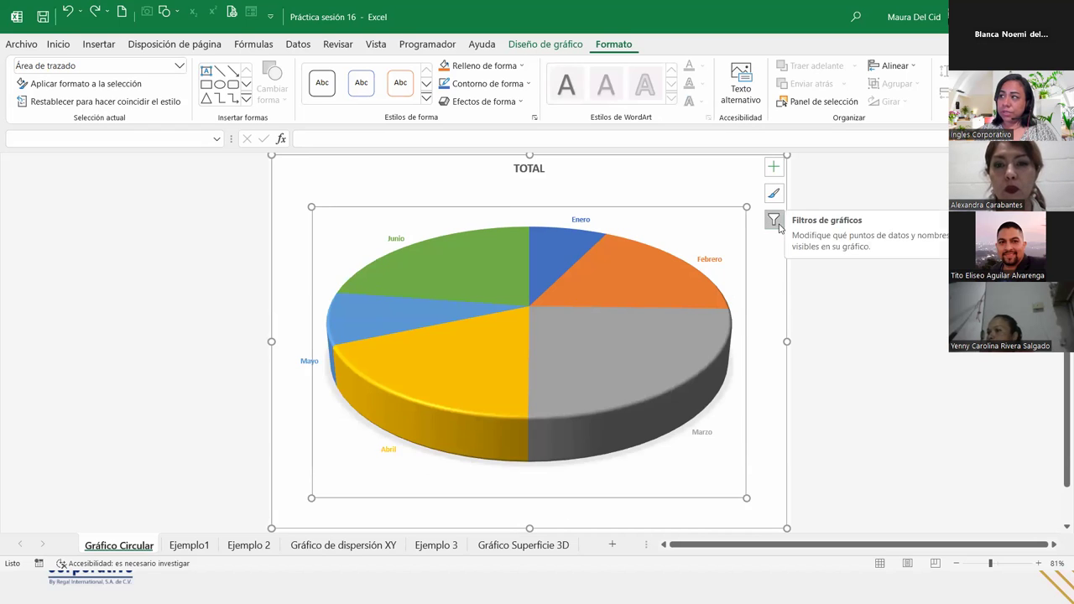
Bring up the Formato de etiquetas de datos pane through Etiquetas de datos > Más opciones.
click(775, 169)
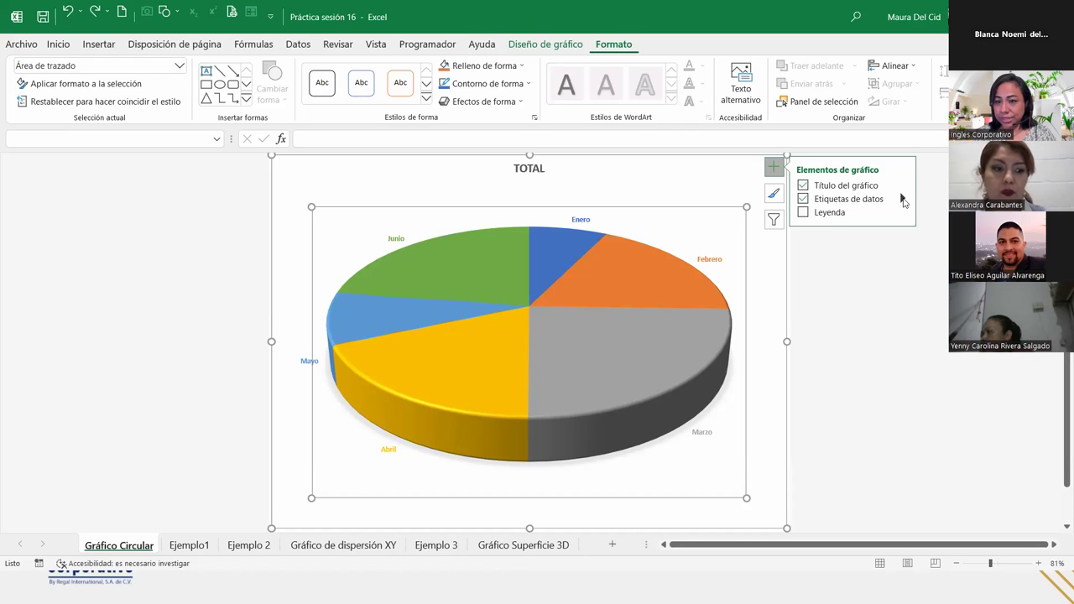
click(903, 200)
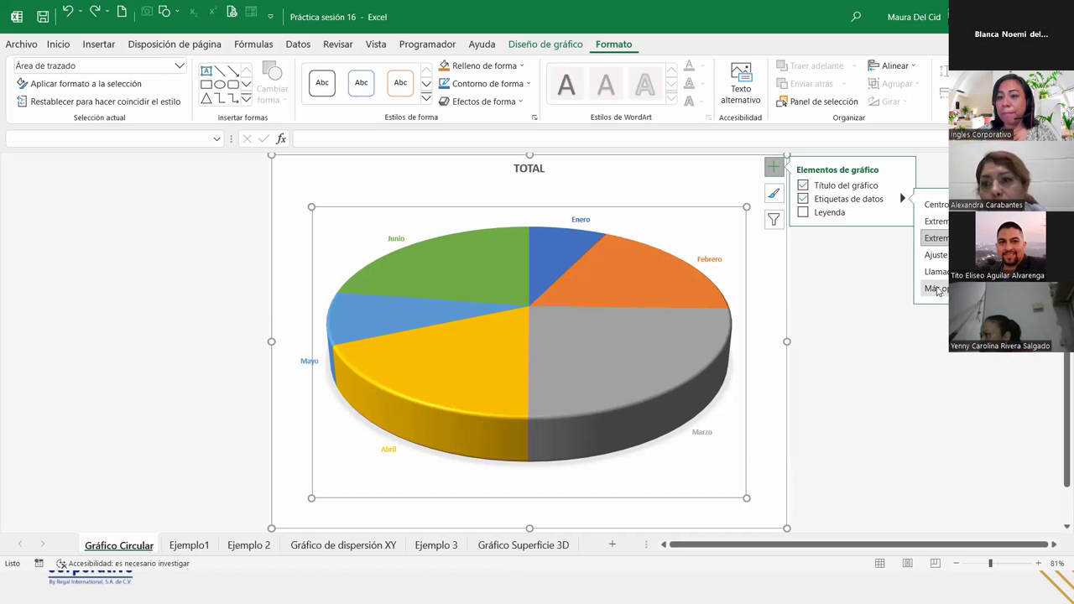
click(937, 289)
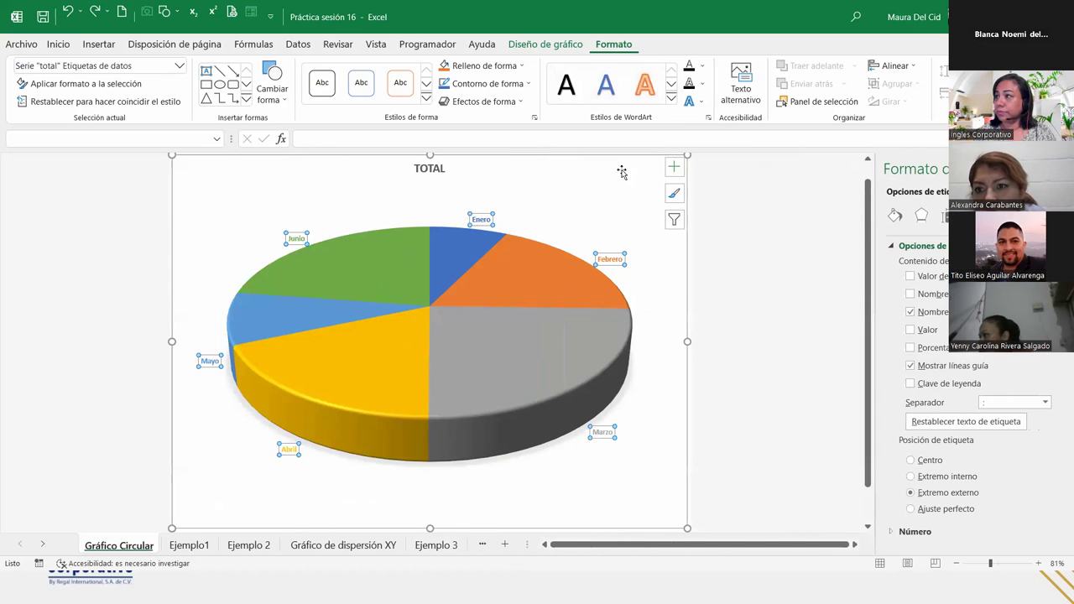
Add percentages under the month-name data labels (e.g. Marzo 25%) and reselect the chart area.
click(676, 168)
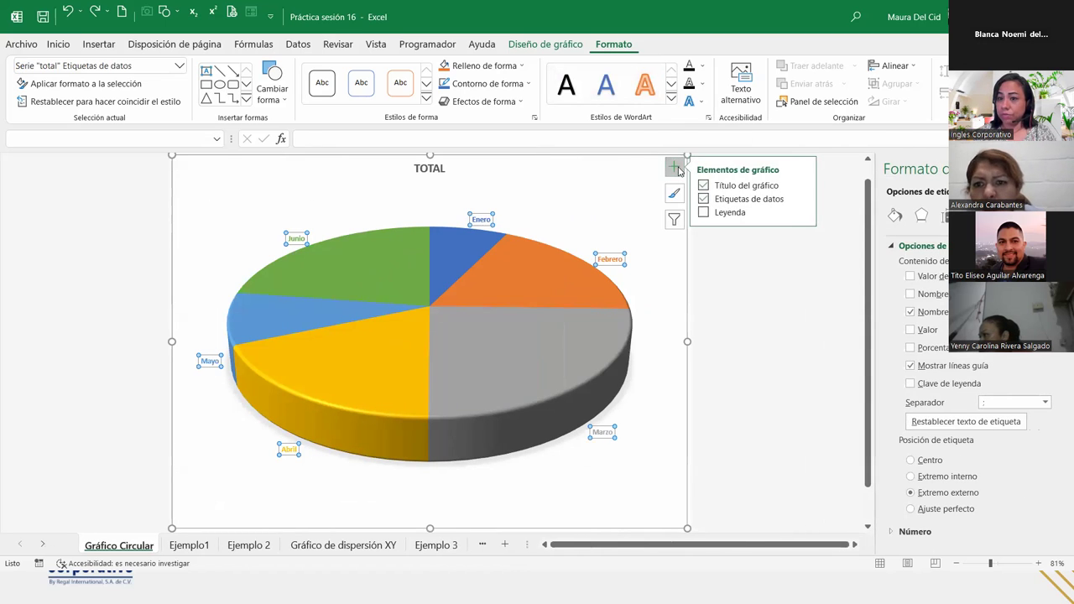
click(803, 200)
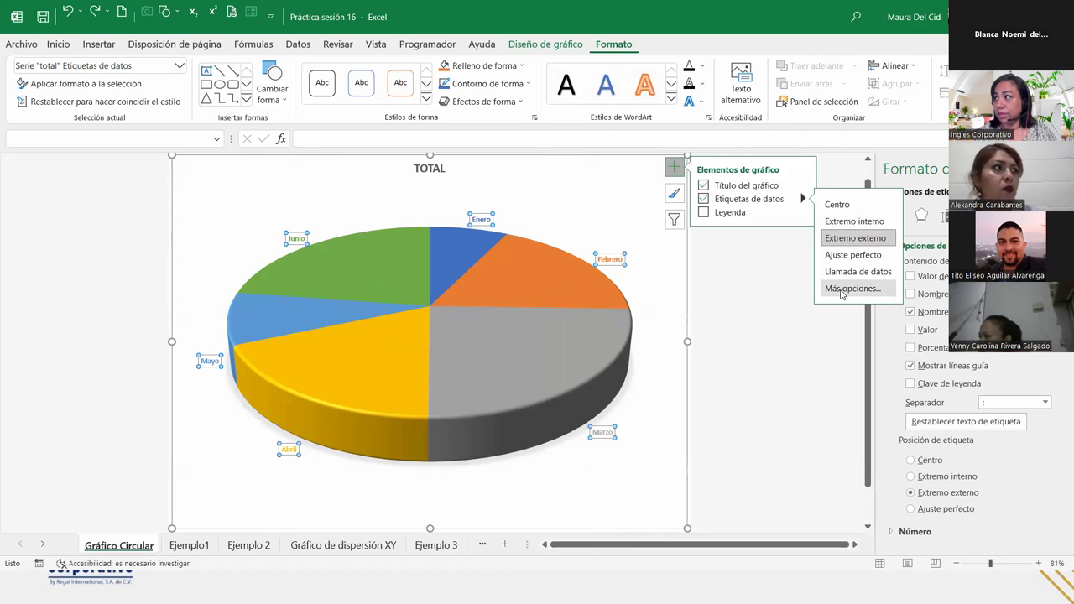
click(842, 290)
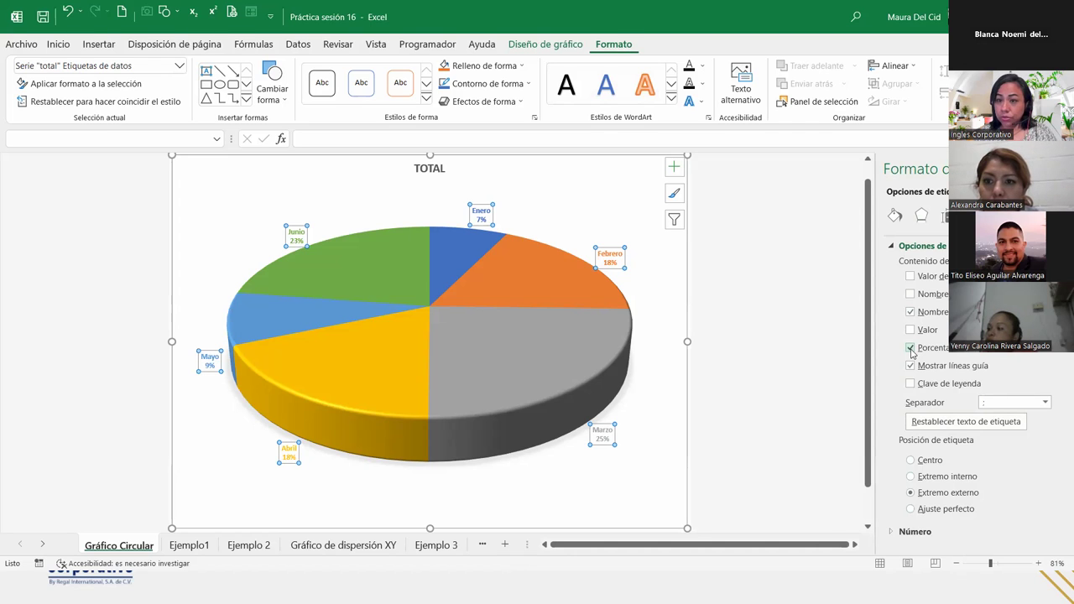
click(603, 187)
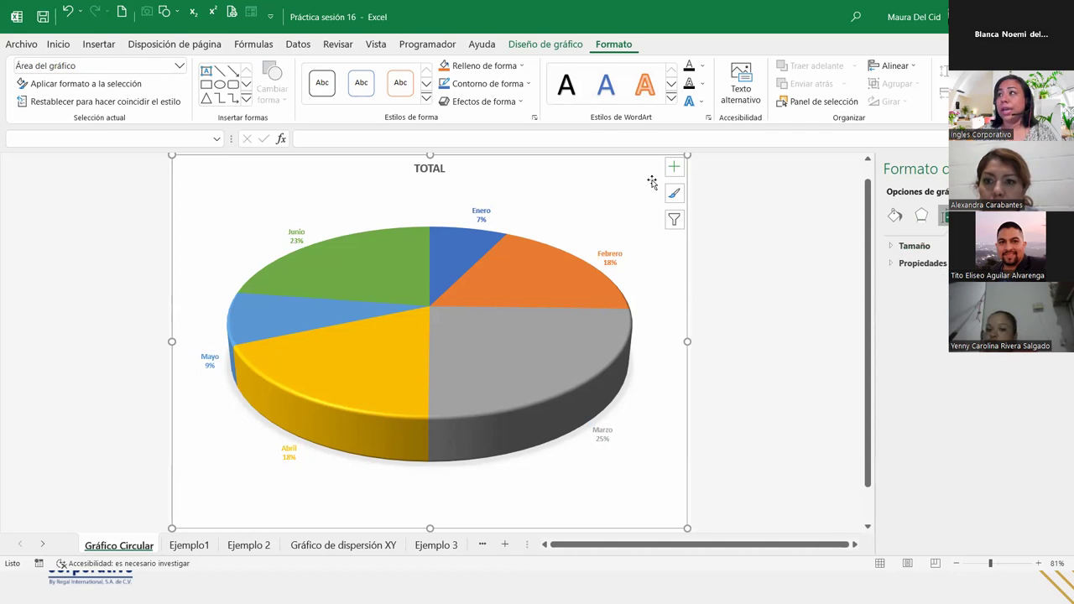
Select the chart area and briefly expand and collapse its Propiedades and Tamaño settings.
click(545, 44)
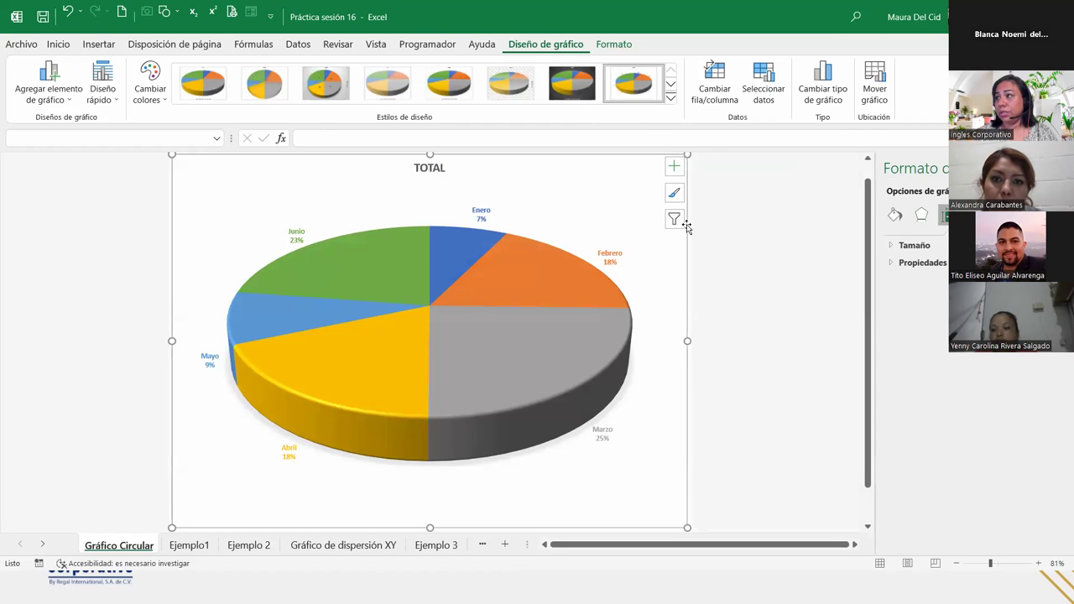
click(919, 262)
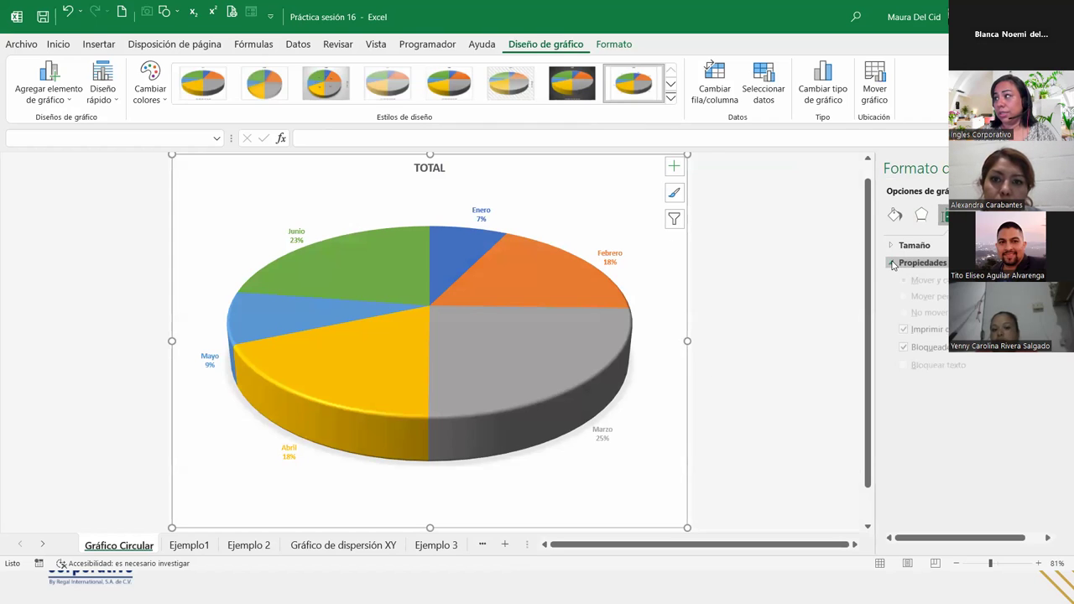
click(914, 262)
click(913, 245)
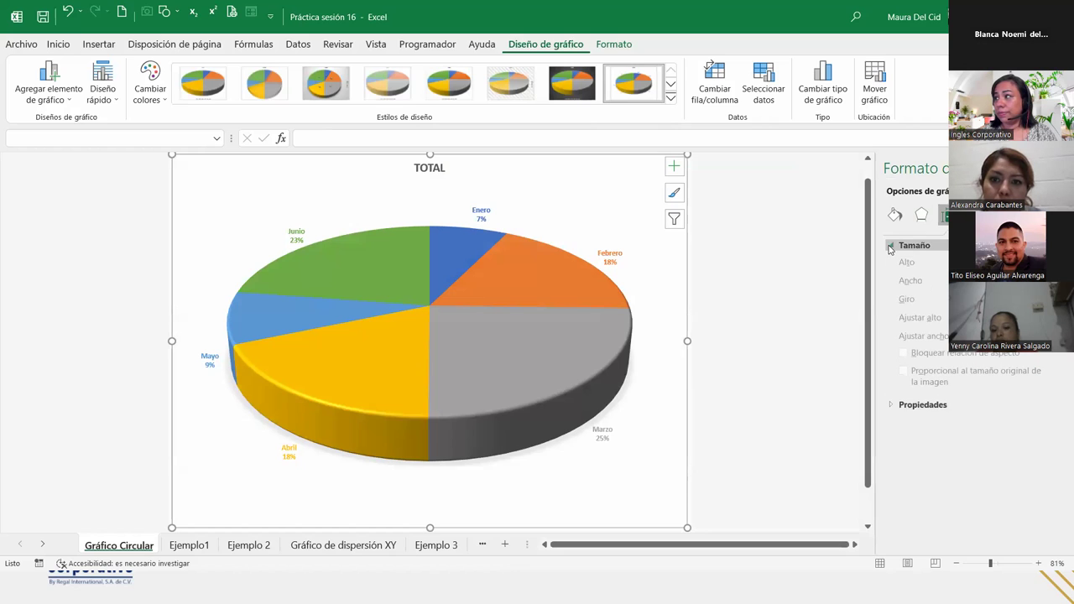
click(913, 245)
click(674, 166)
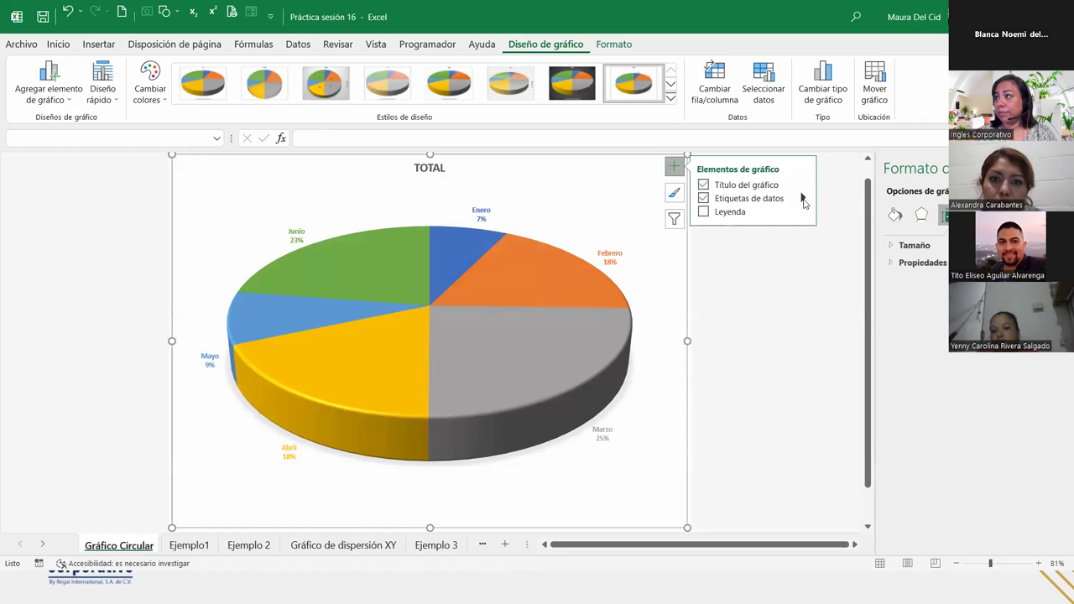
click(850, 288)
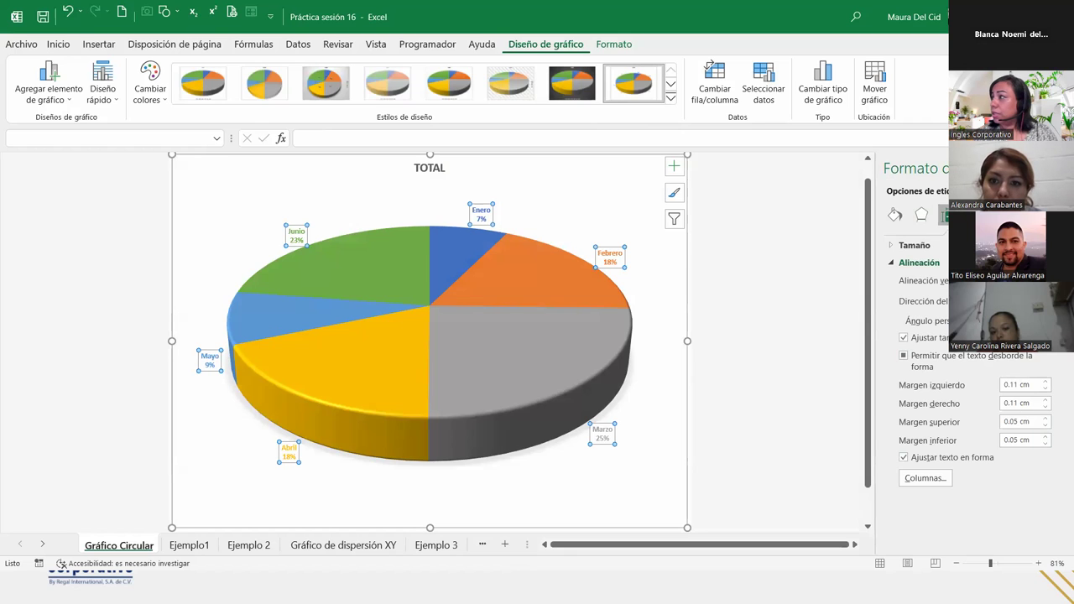
click(974, 215)
click(918, 245)
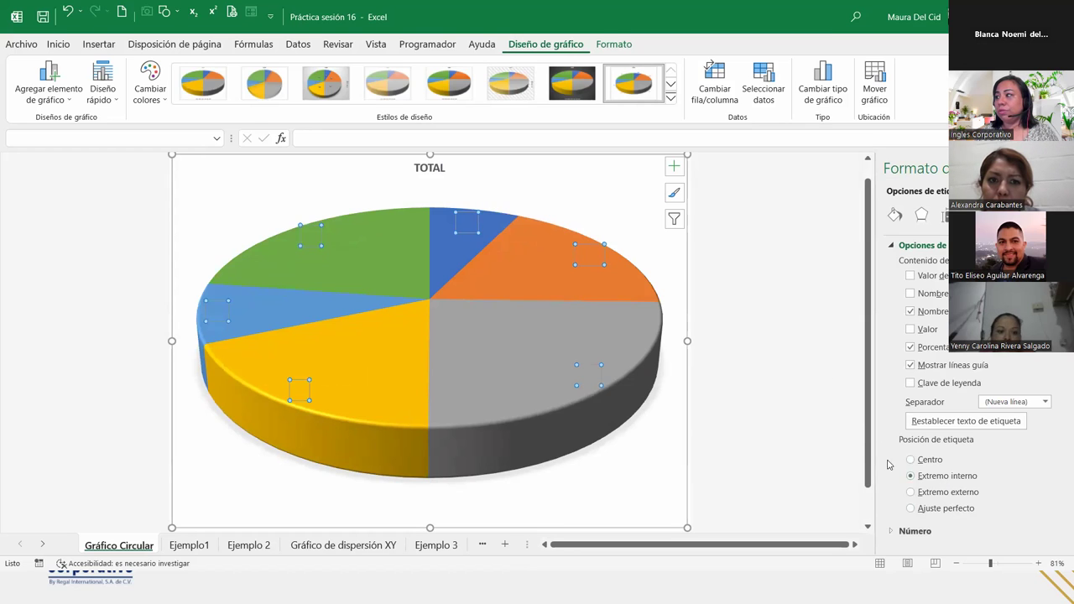
click(911, 492)
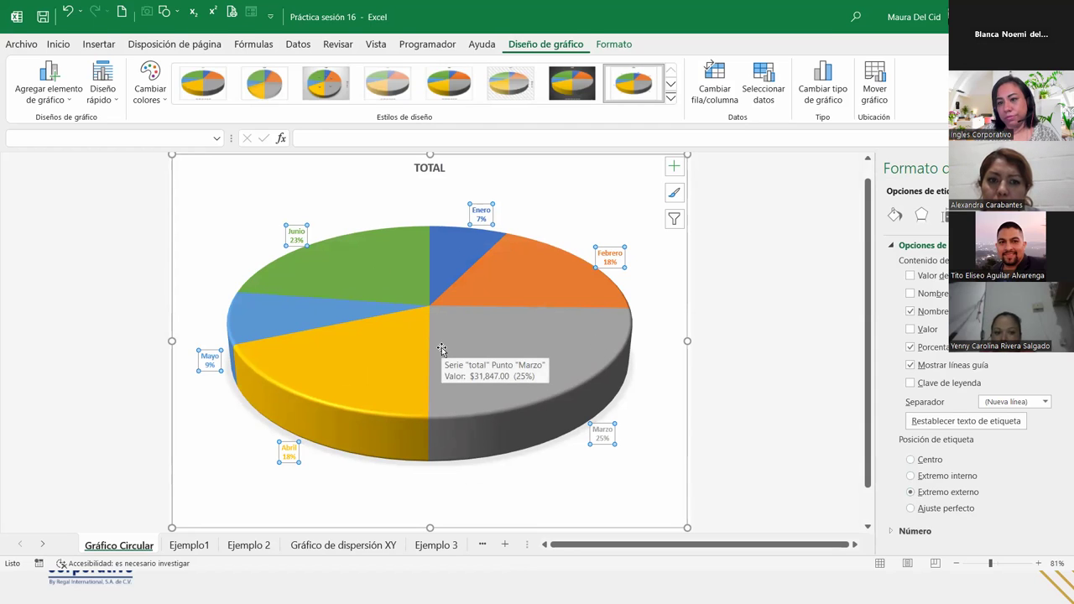
click(925, 462)
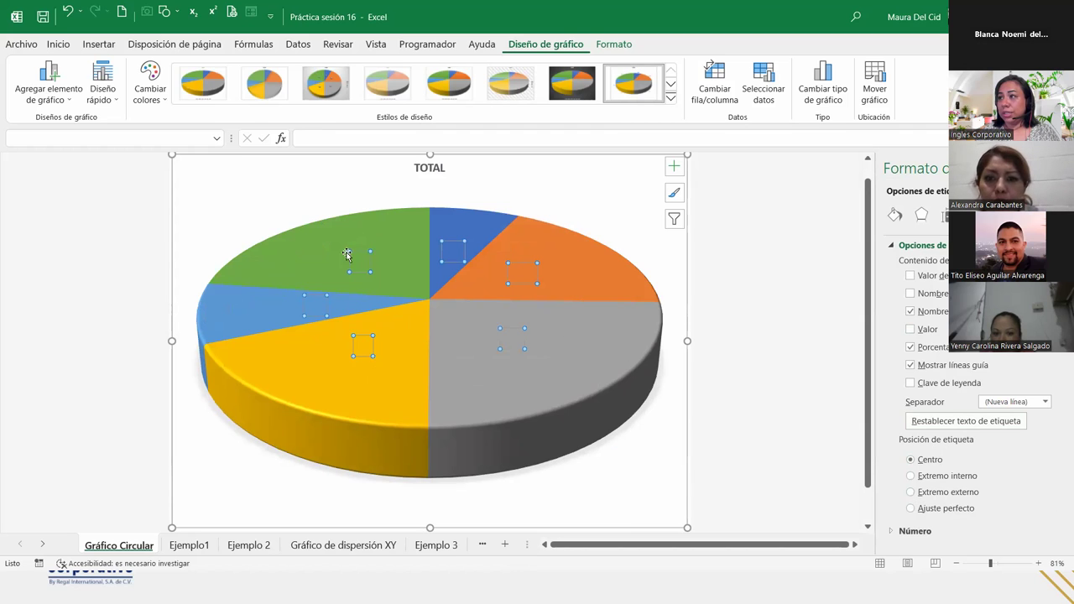
click(61, 46)
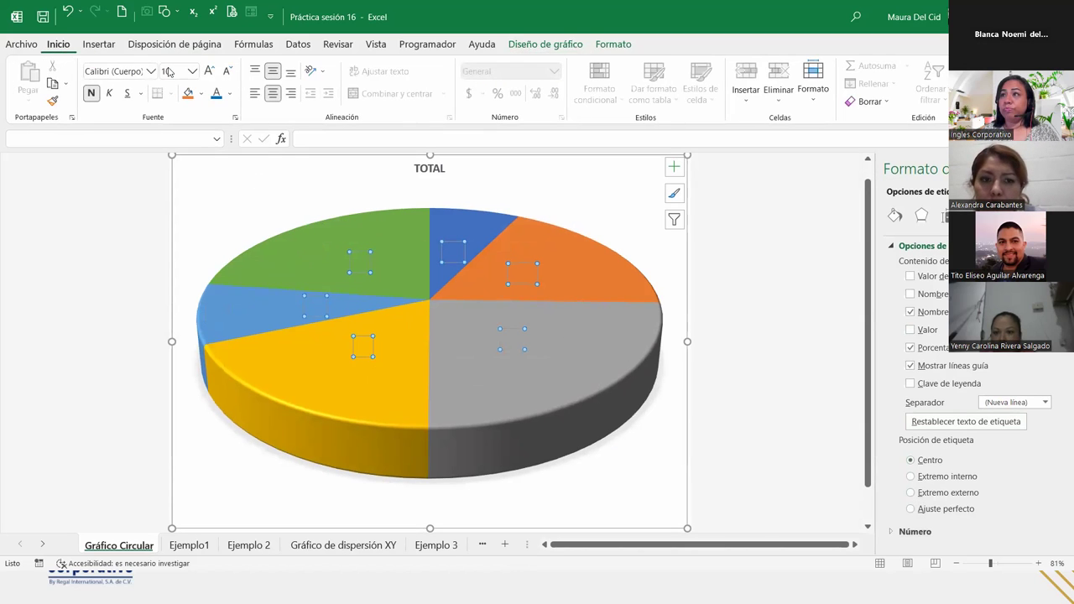
click(230, 94)
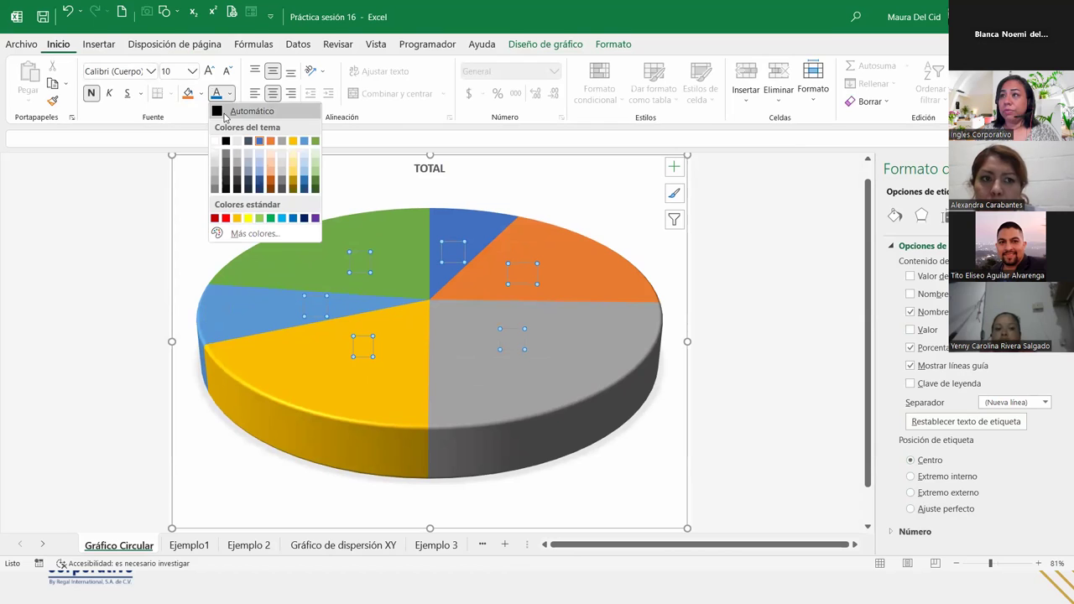
click(225, 109)
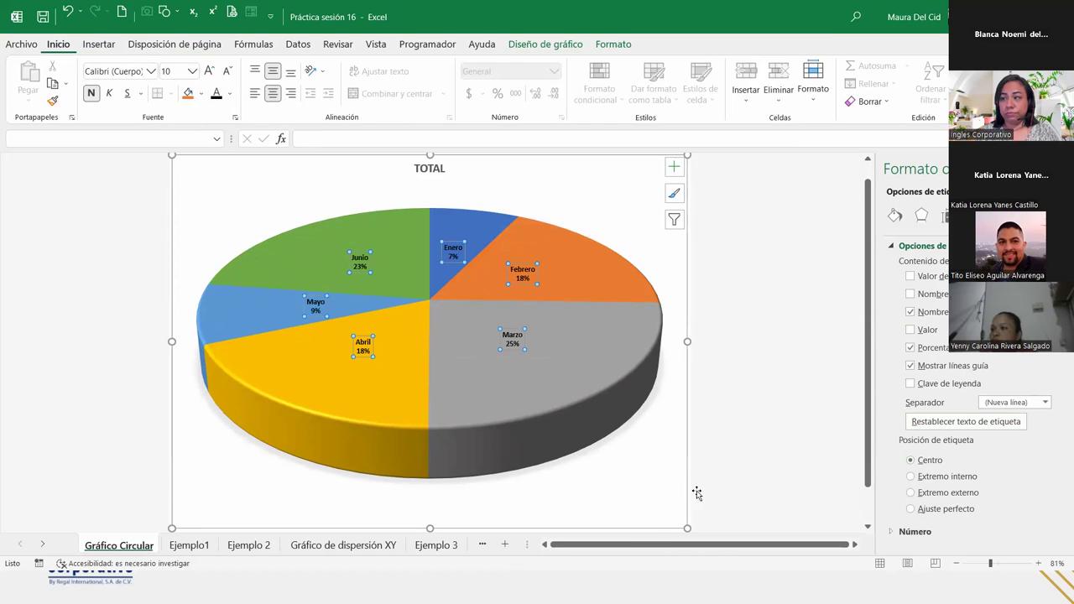
click(69, 11)
click(69, 12)
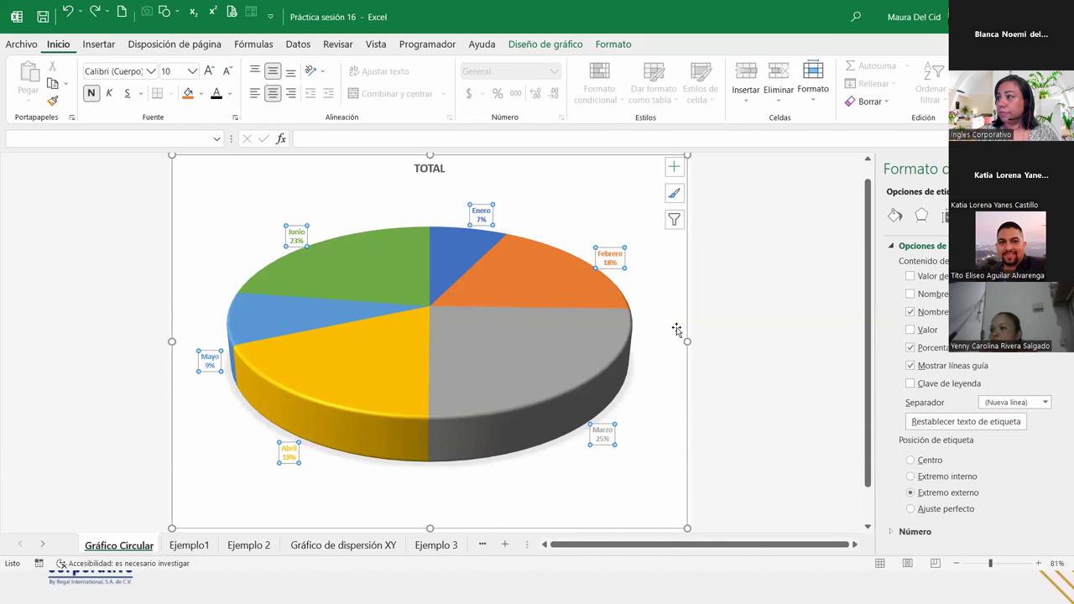
click(678, 394)
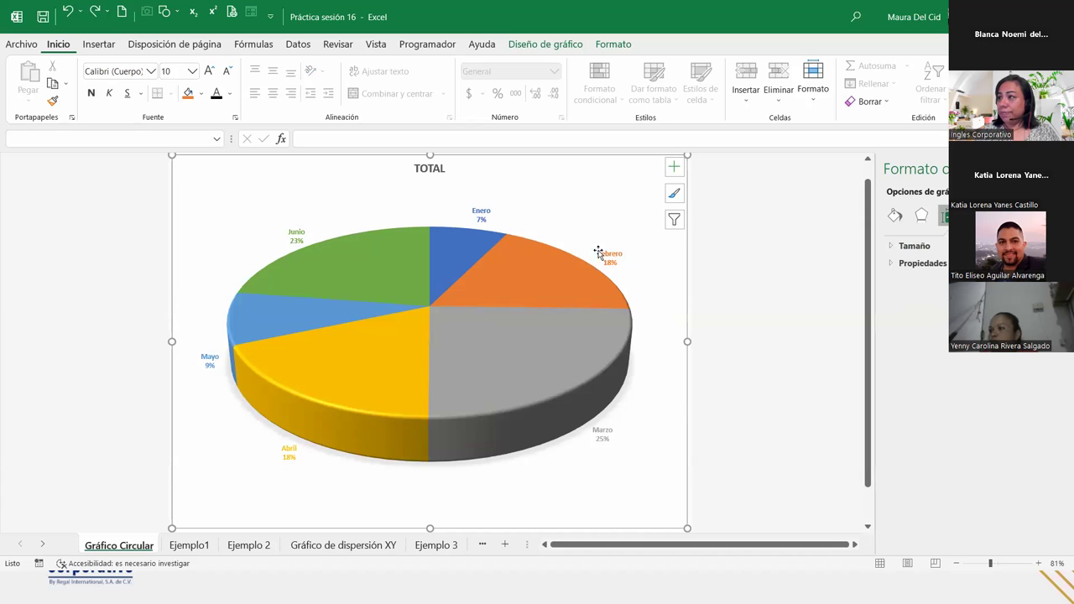
click(461, 253)
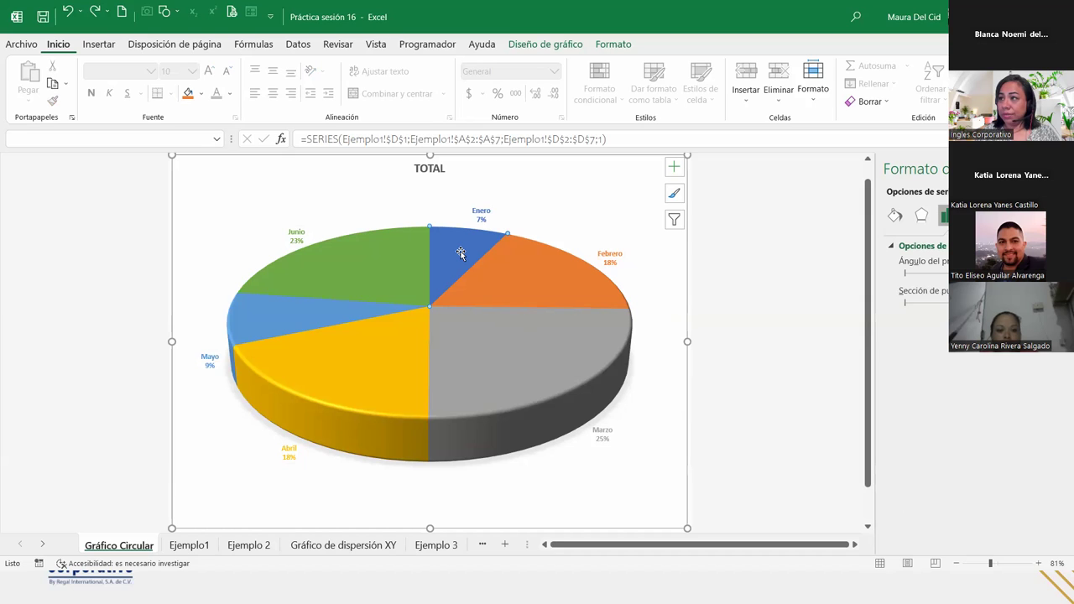
drag(460, 253, 464, 221)
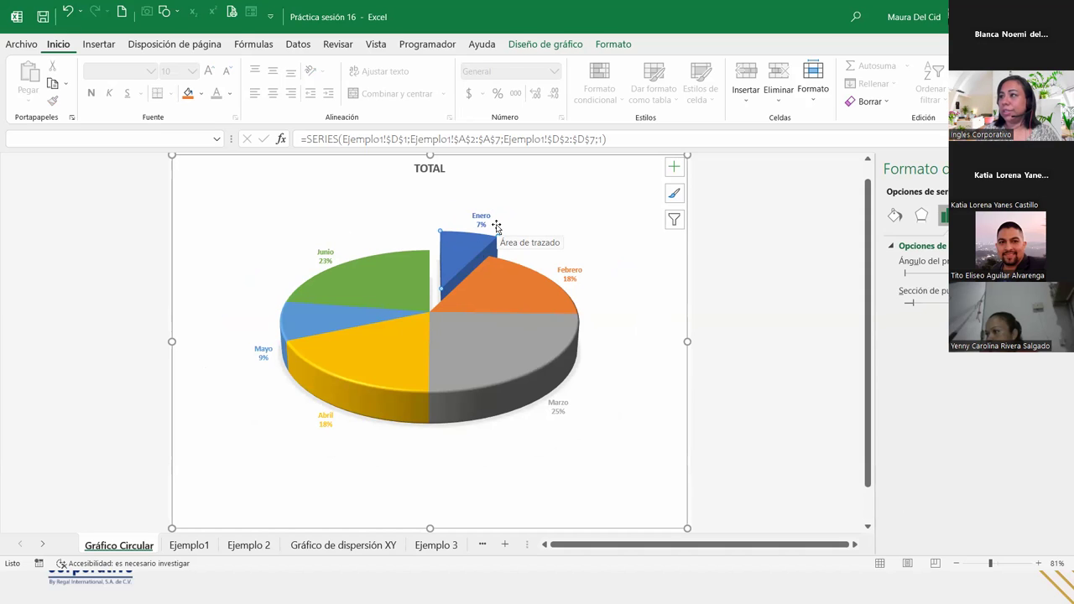
drag(496, 227, 445, 294)
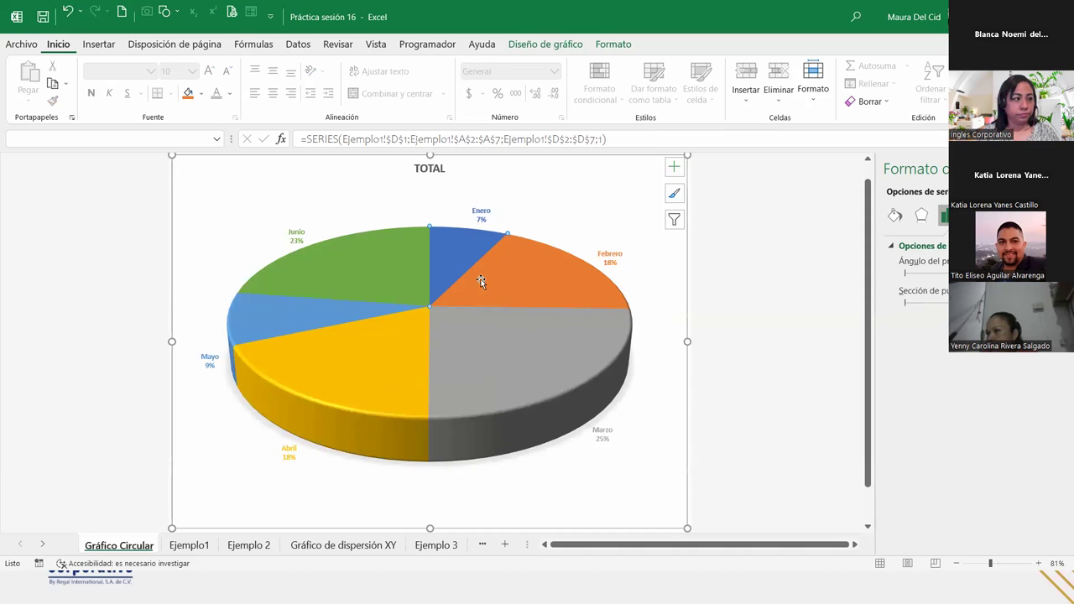
click(651, 285)
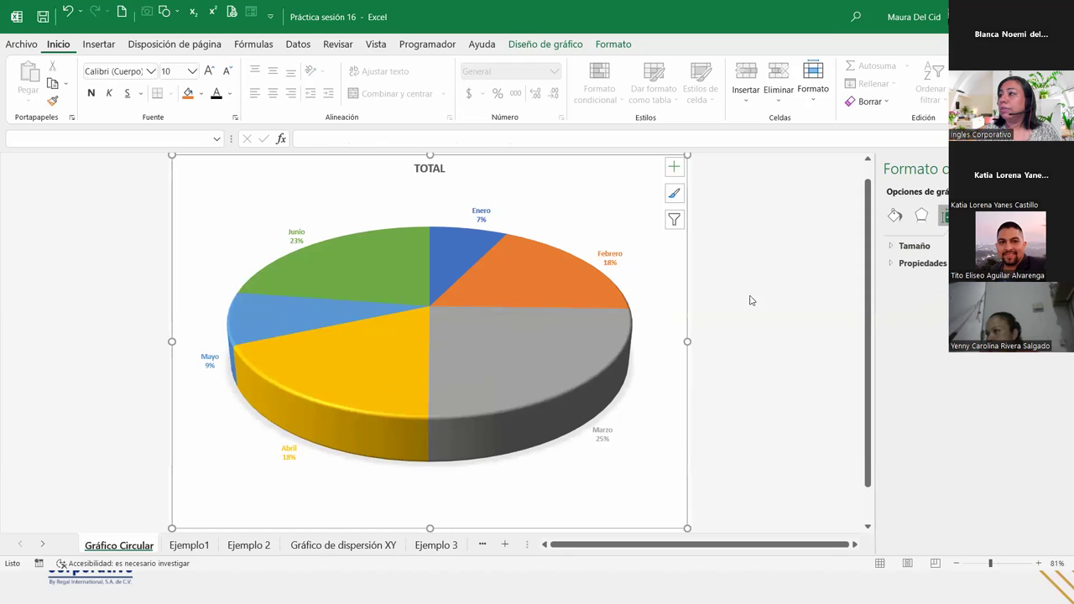
click(503, 314)
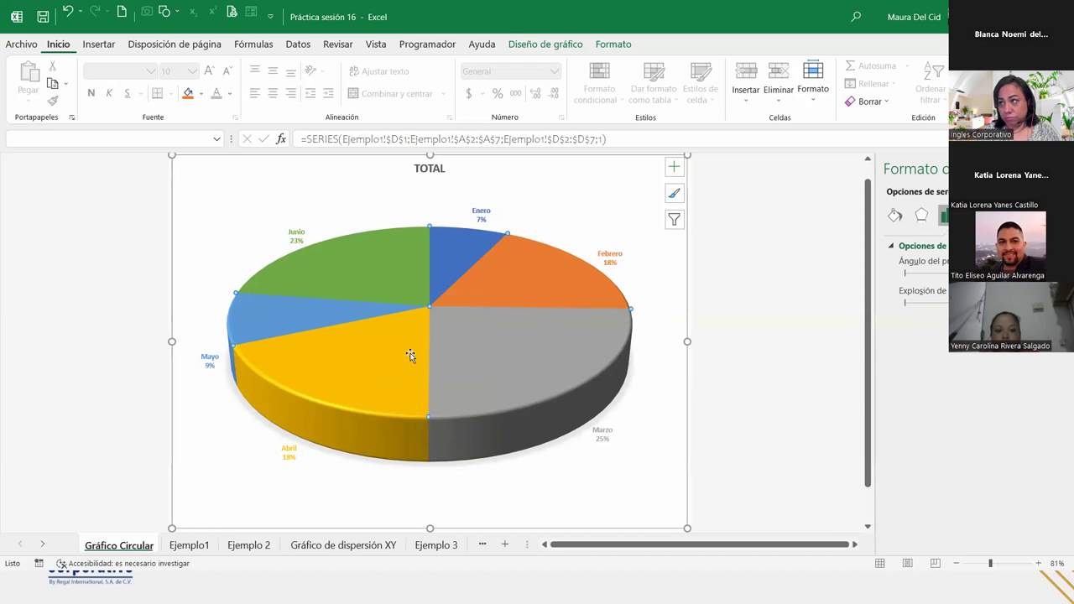
mouse_move(465, 256)
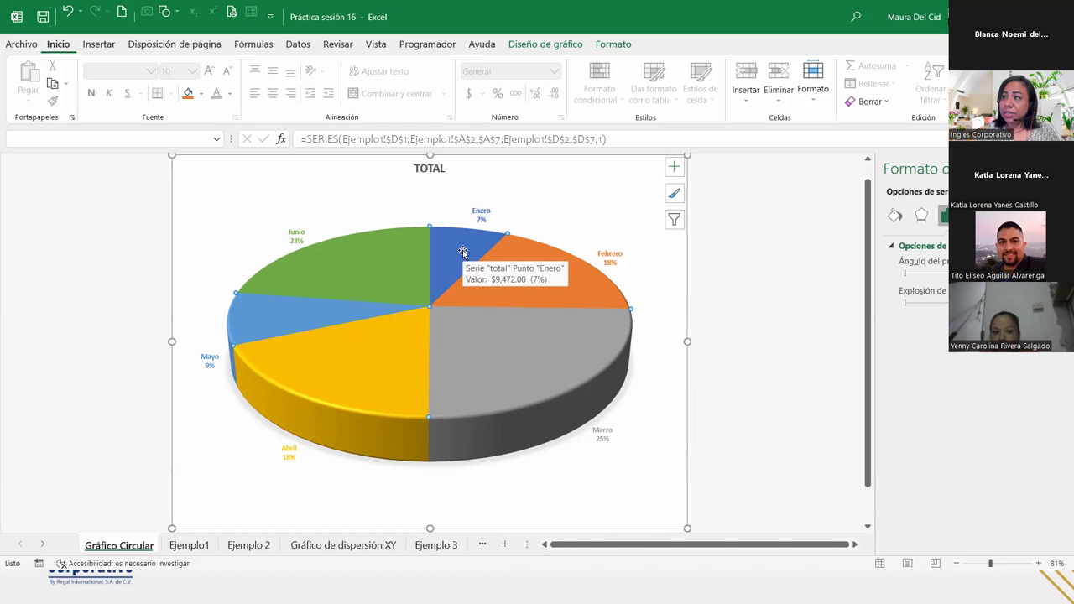
click(463, 252)
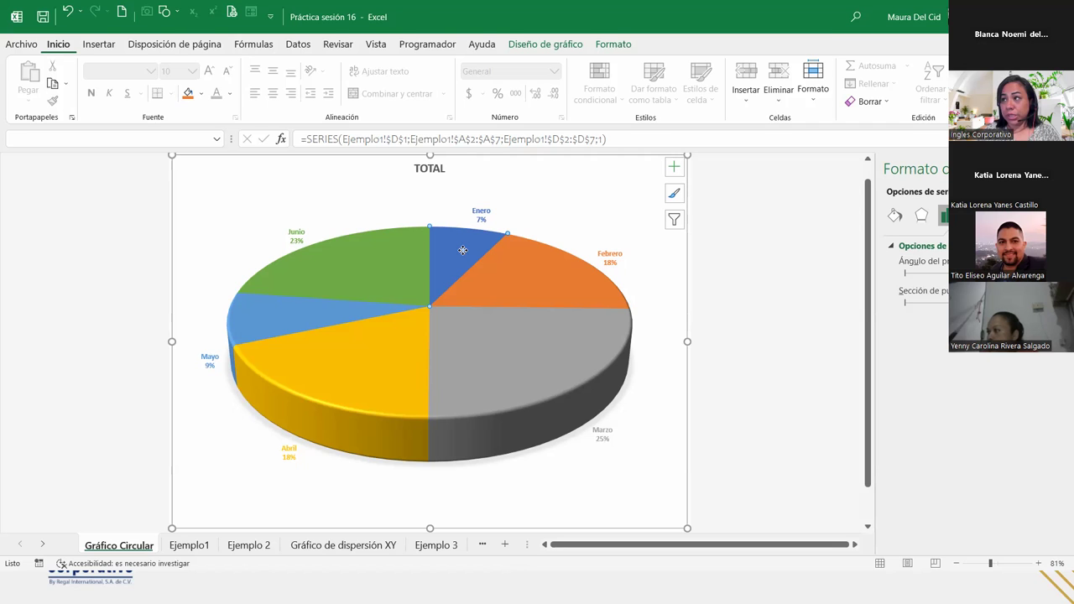
Drag the 7% Enero slice outward so it sits slightly apart from the pie.
drag(462, 250, 468, 230)
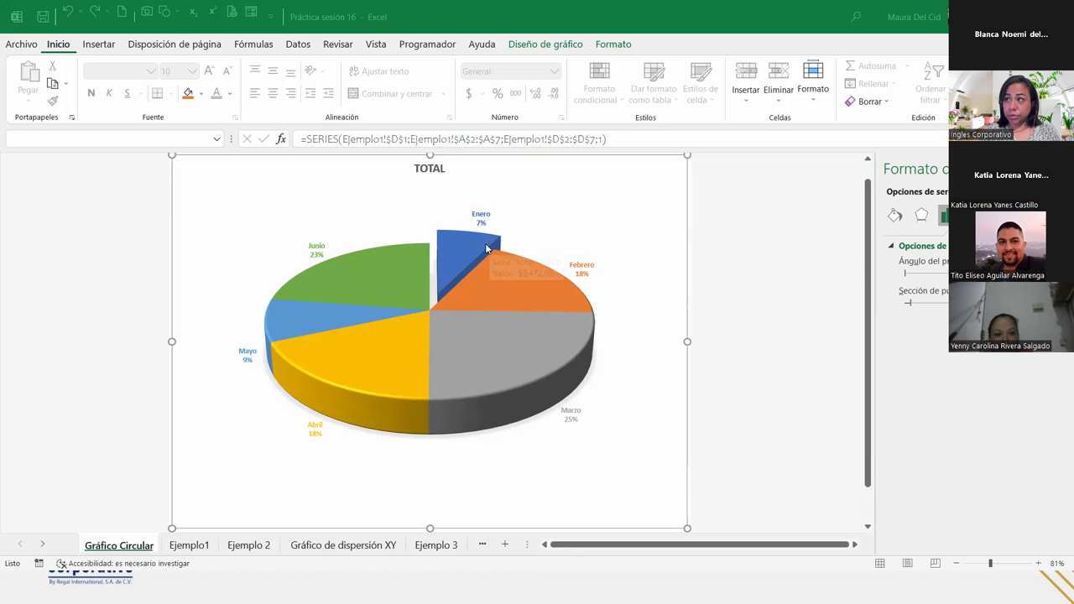
drag(489, 244, 480, 220)
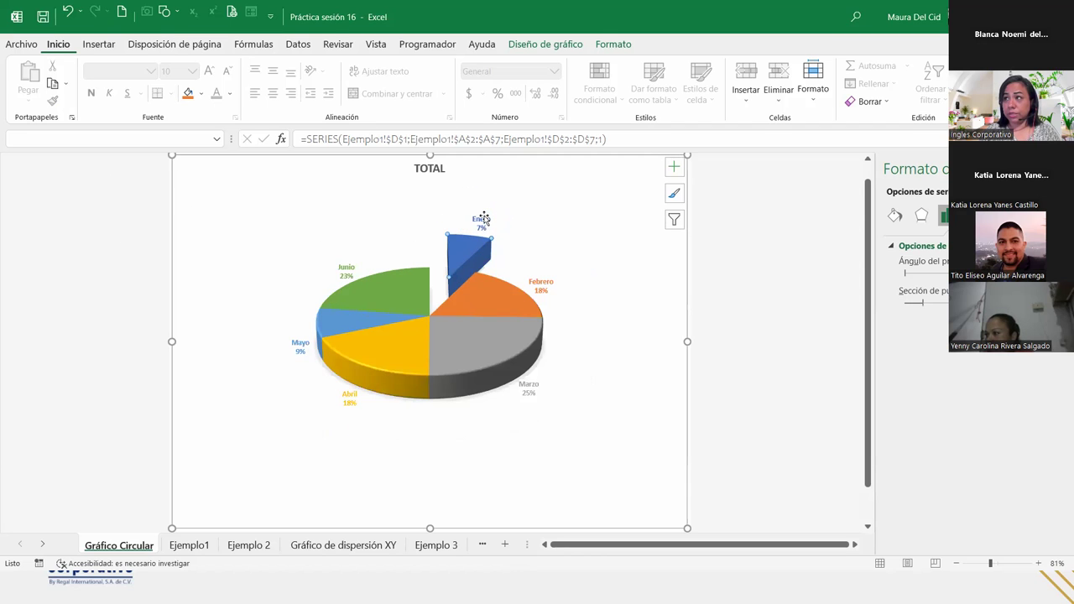
drag(466, 256, 463, 266)
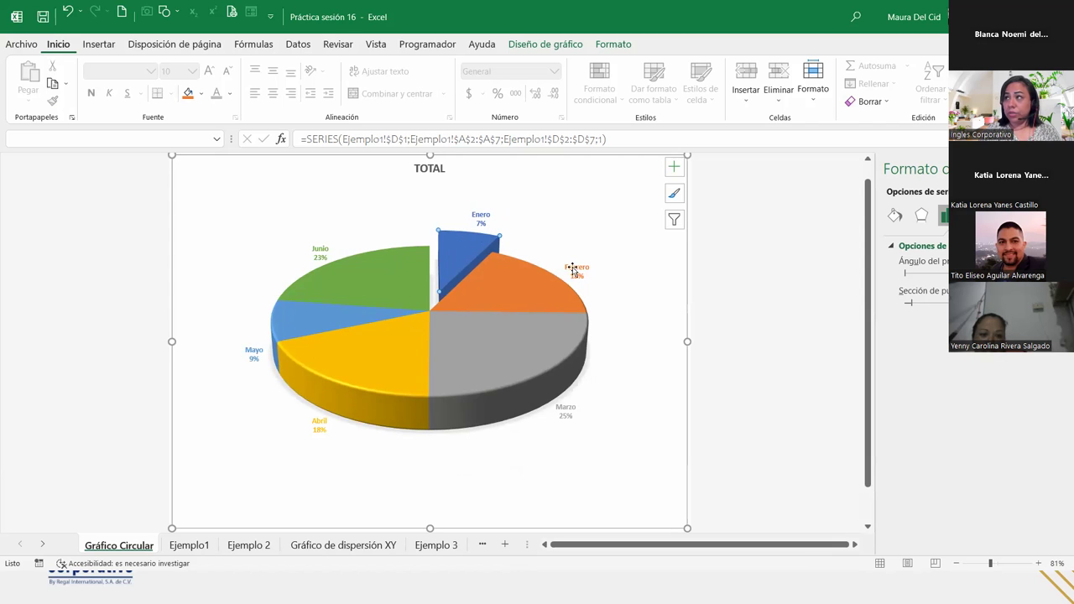
Fill the Enero slice red using Formato > Relleno de forma.
click(548, 45)
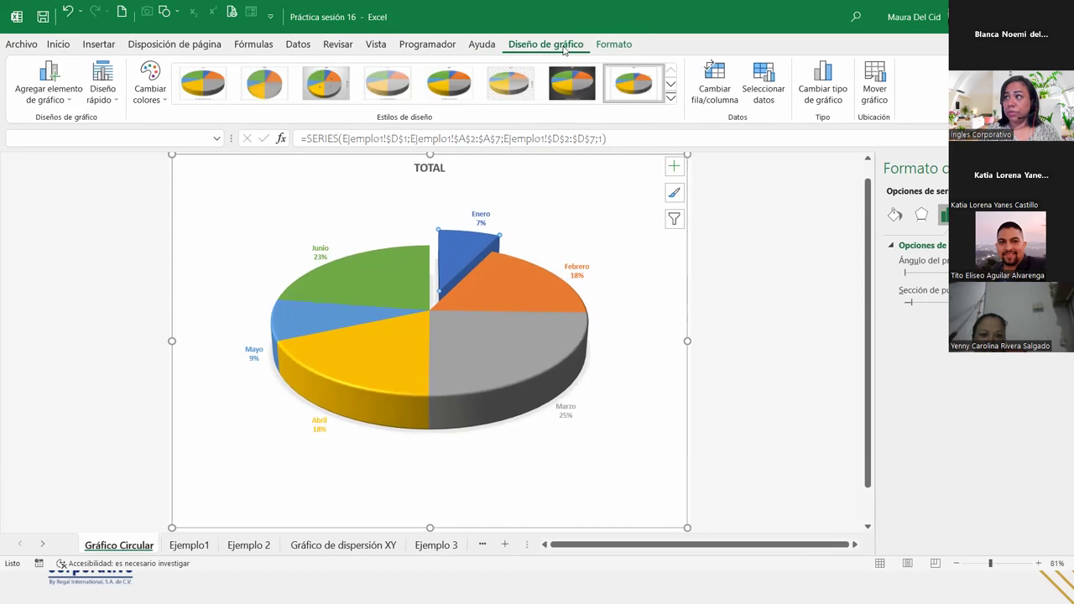
click(624, 48)
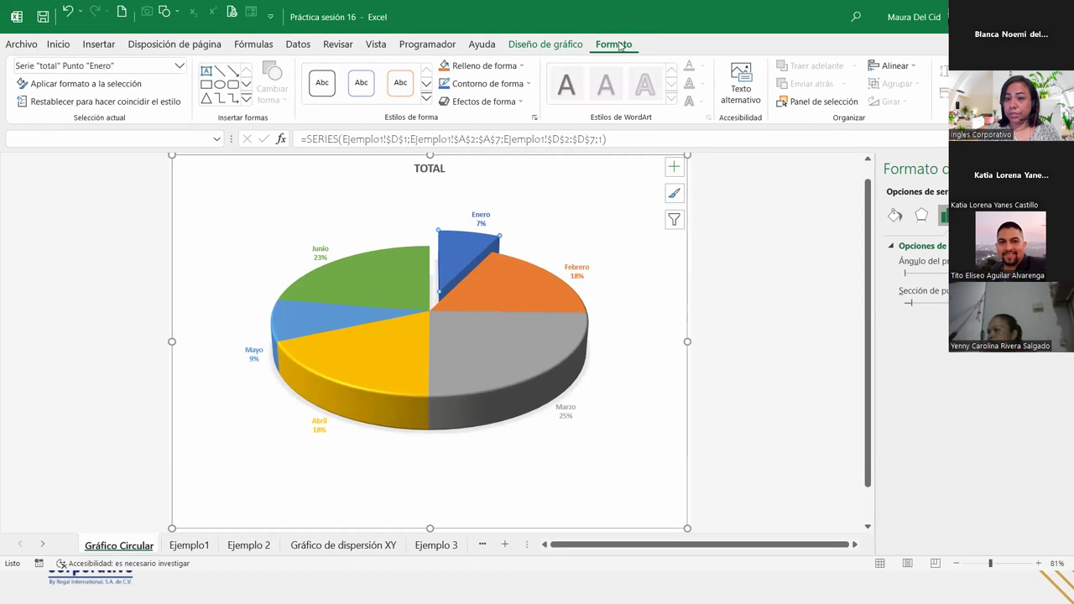
mouse_move(466, 254)
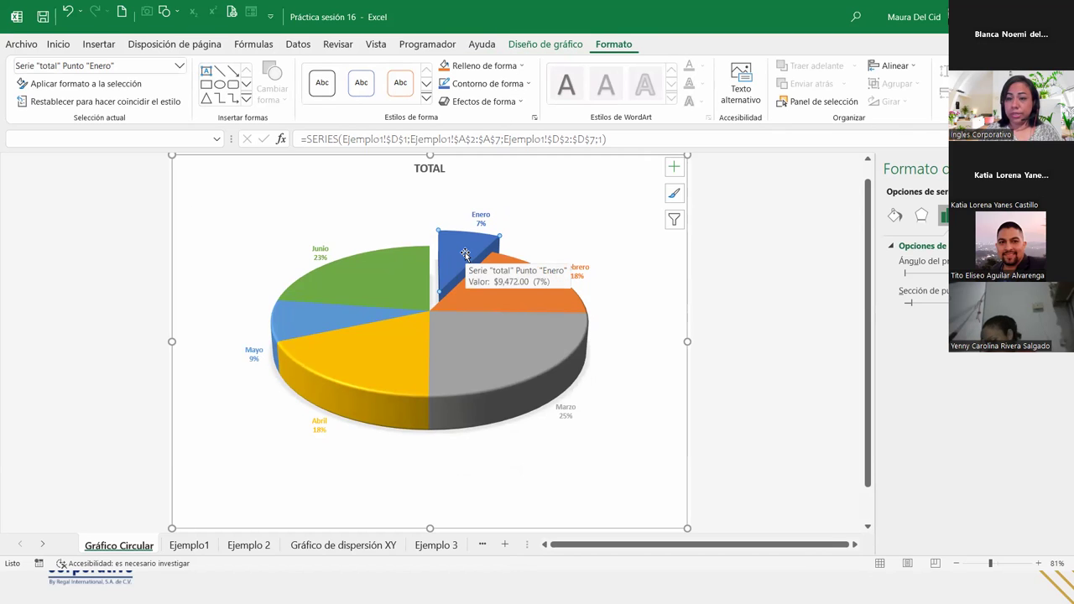
click(520, 67)
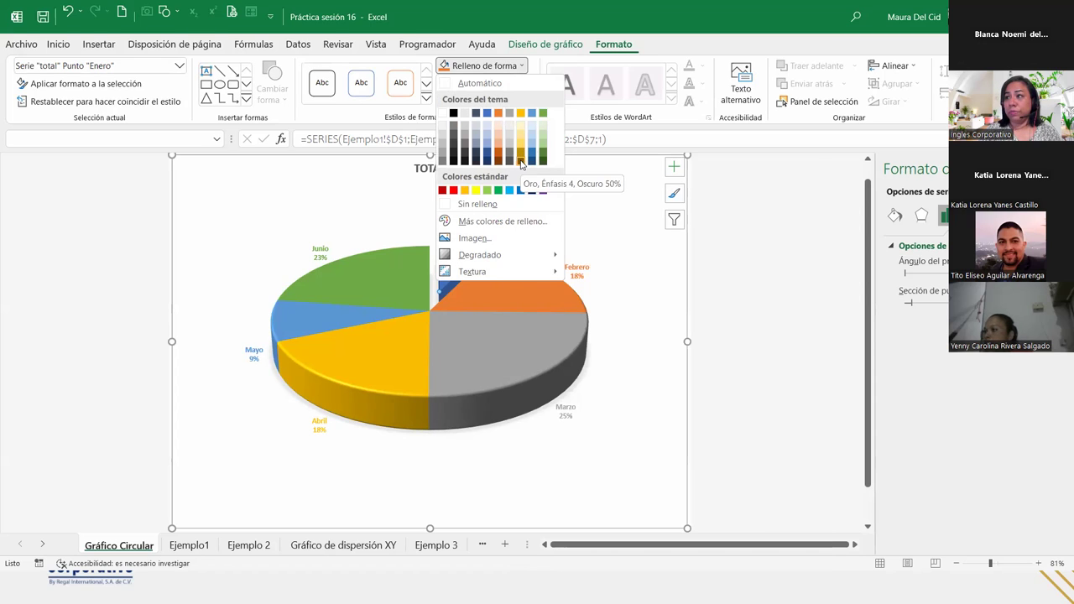
click(453, 191)
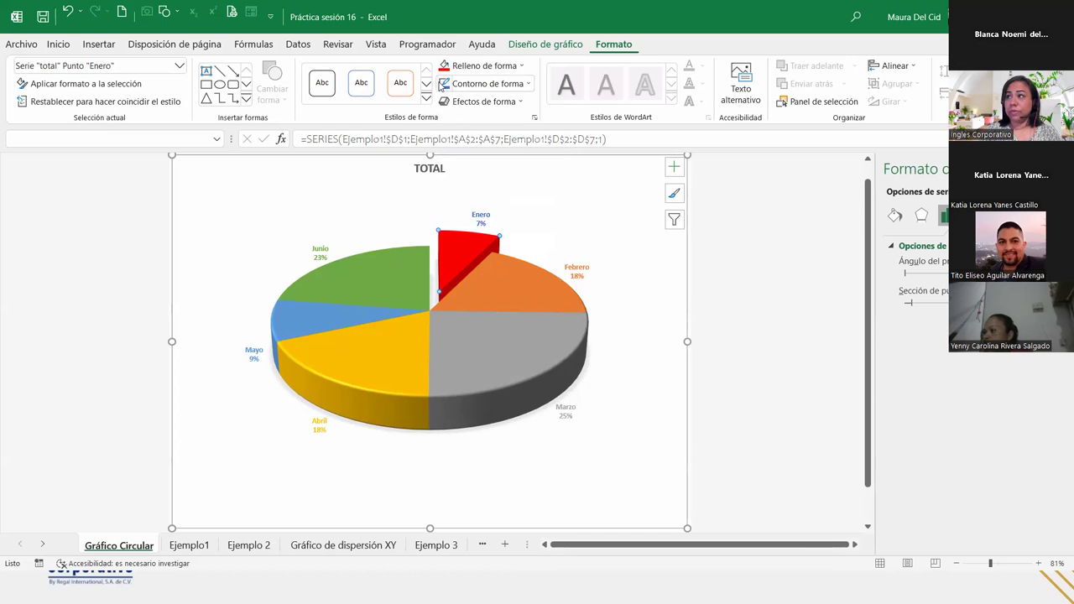
Try a custom magenta from Más colores, then return the Enero slice to standard red.
click(506, 71)
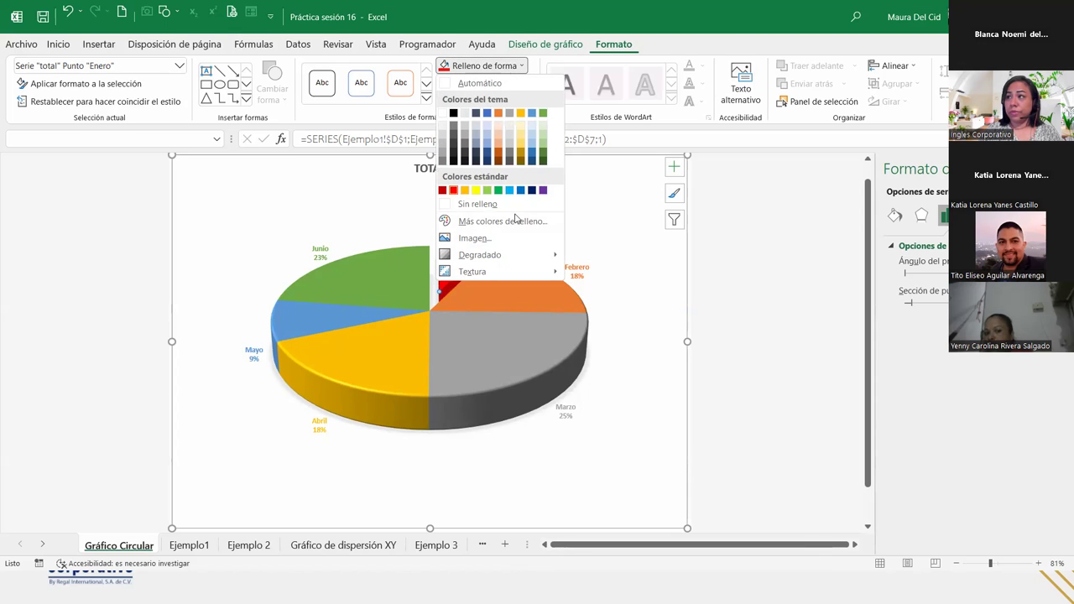
click(495, 221)
click(446, 359)
click(460, 358)
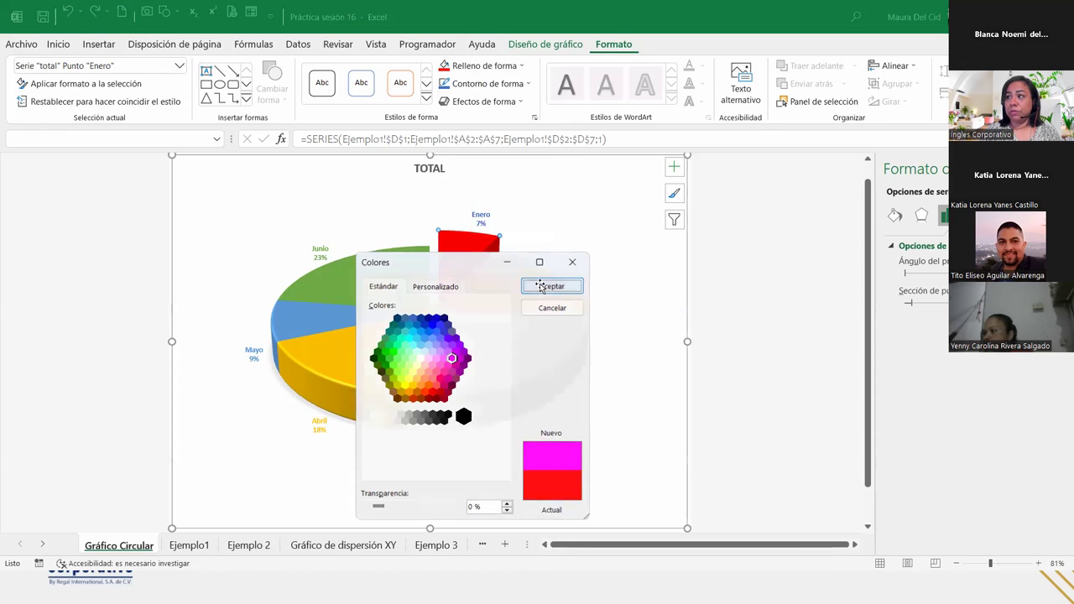
click(552, 285)
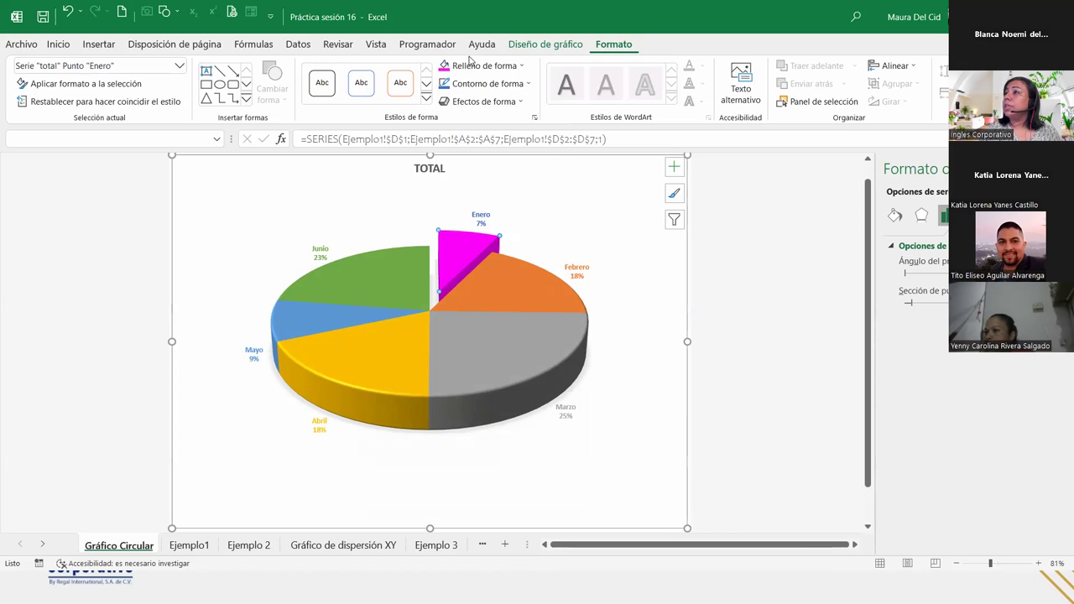
click(474, 67)
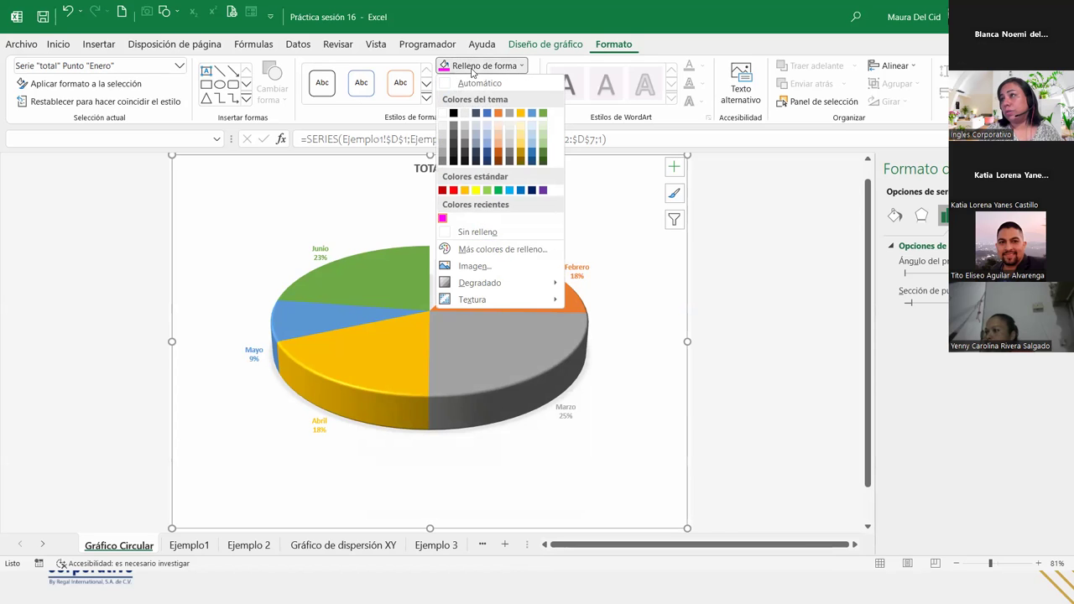
click(453, 191)
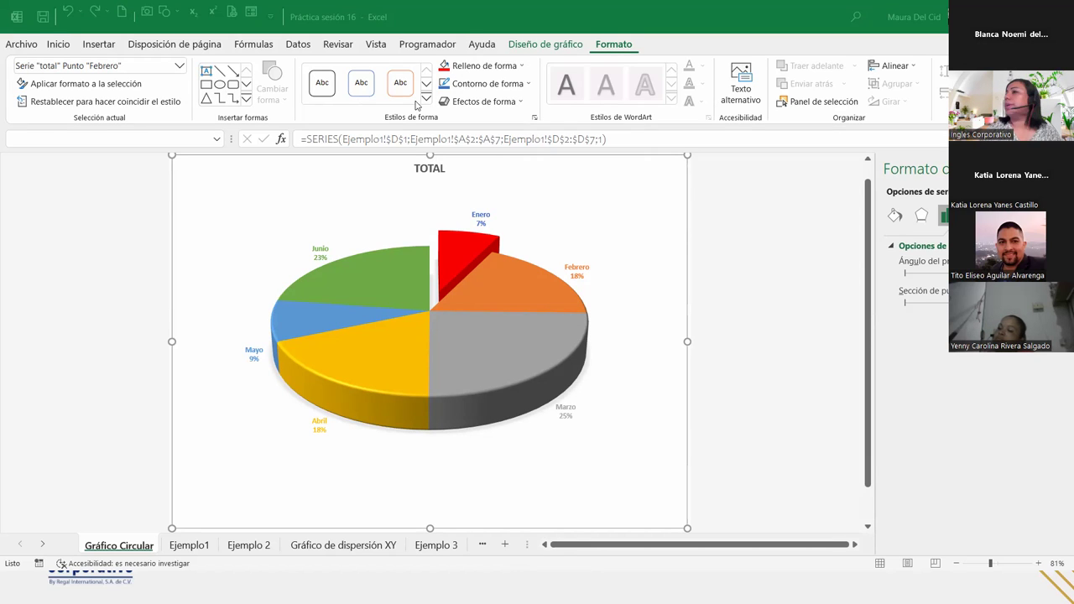
Select the Febrero slice and expand its fill and border settings in the Format pane.
click(537, 306)
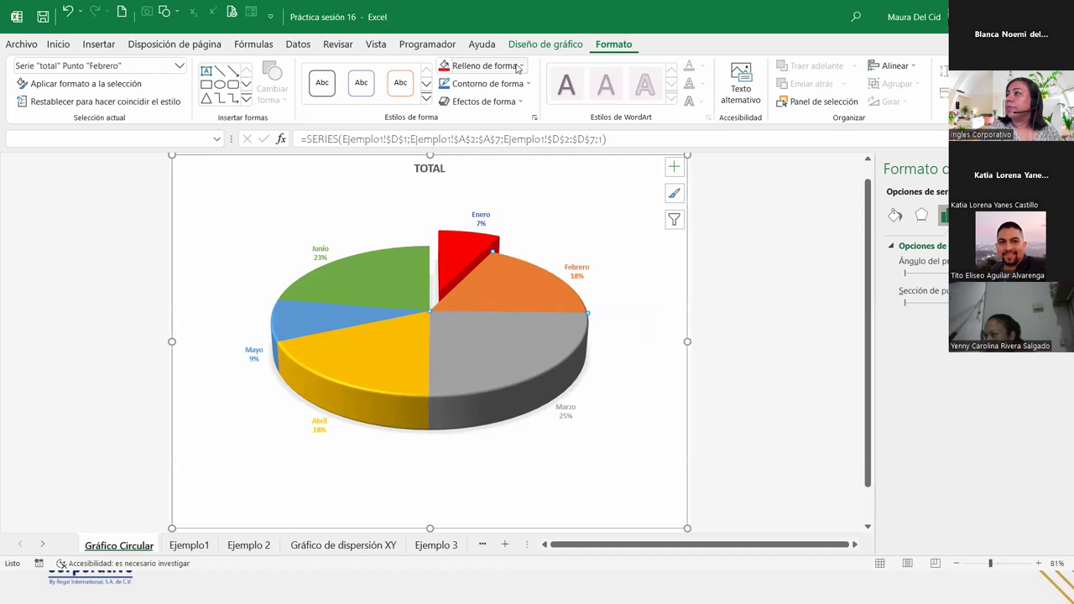
click(895, 216)
click(898, 248)
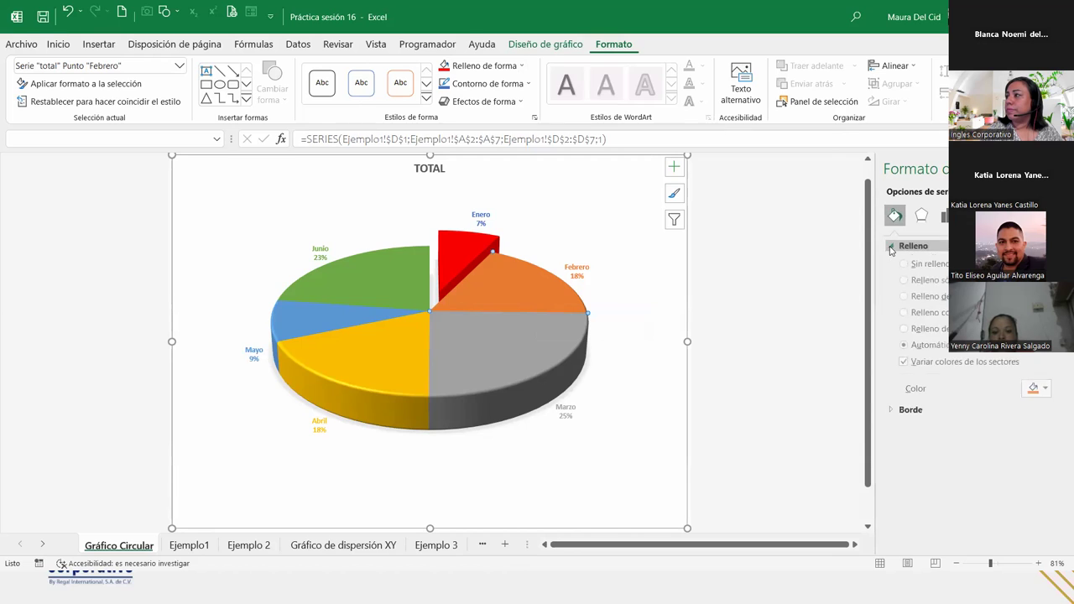
click(891, 416)
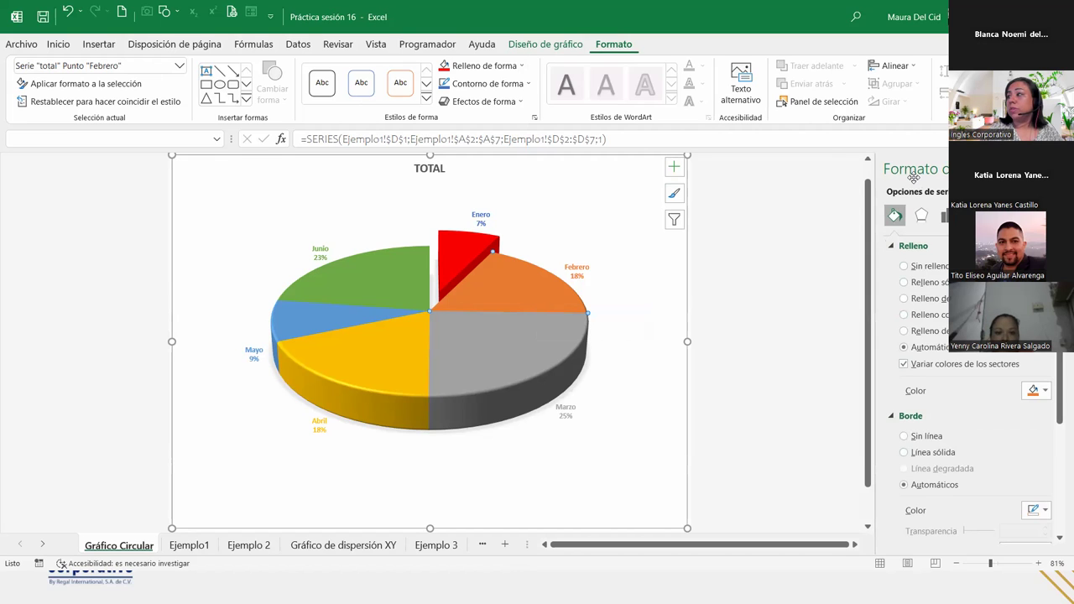
click(521, 66)
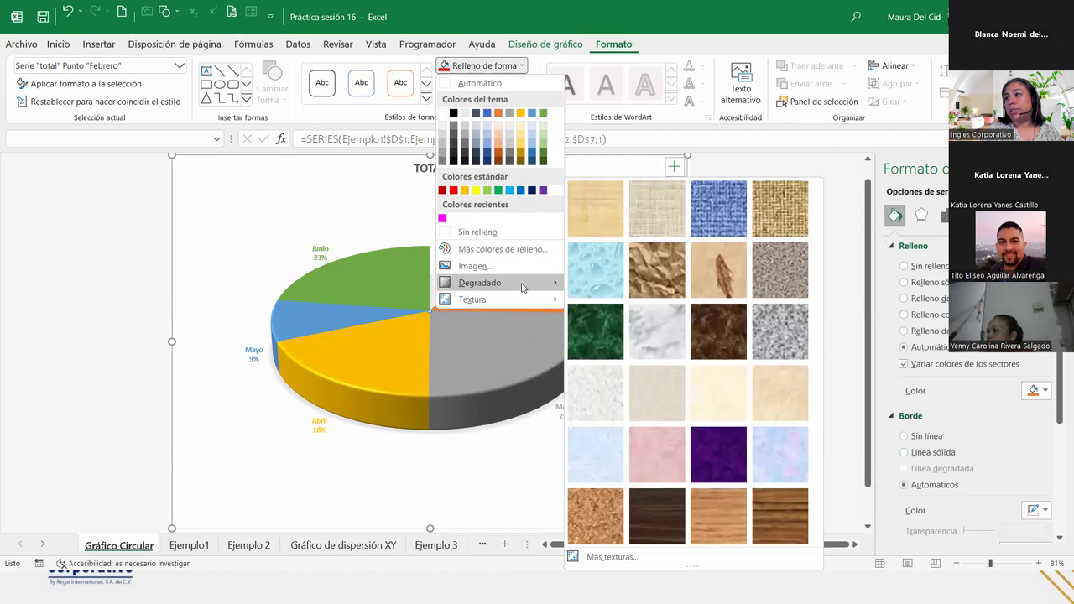
mouse_move(504, 300)
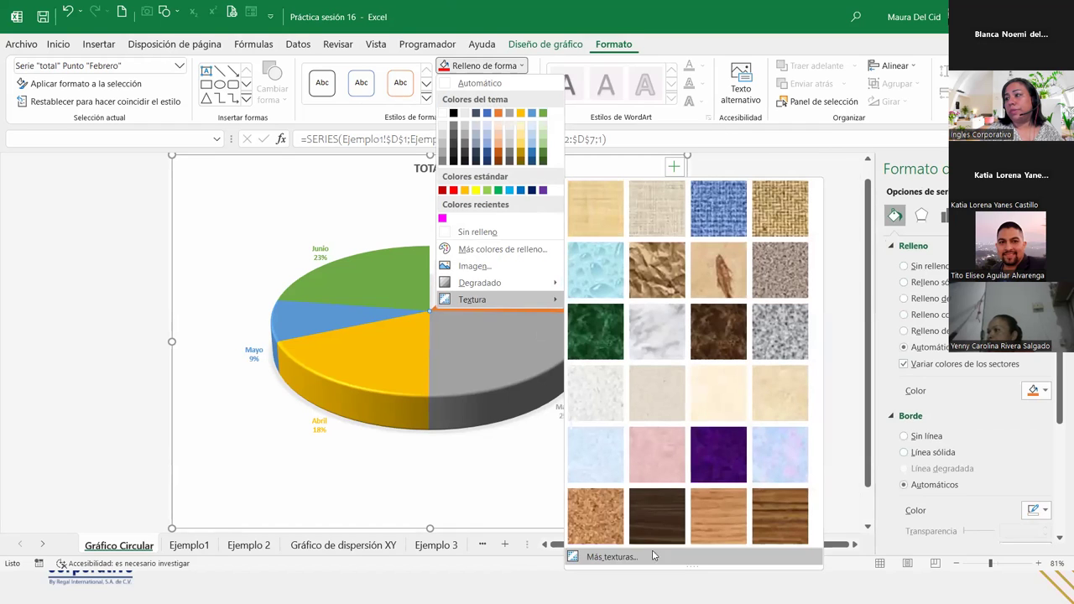
click(612, 567)
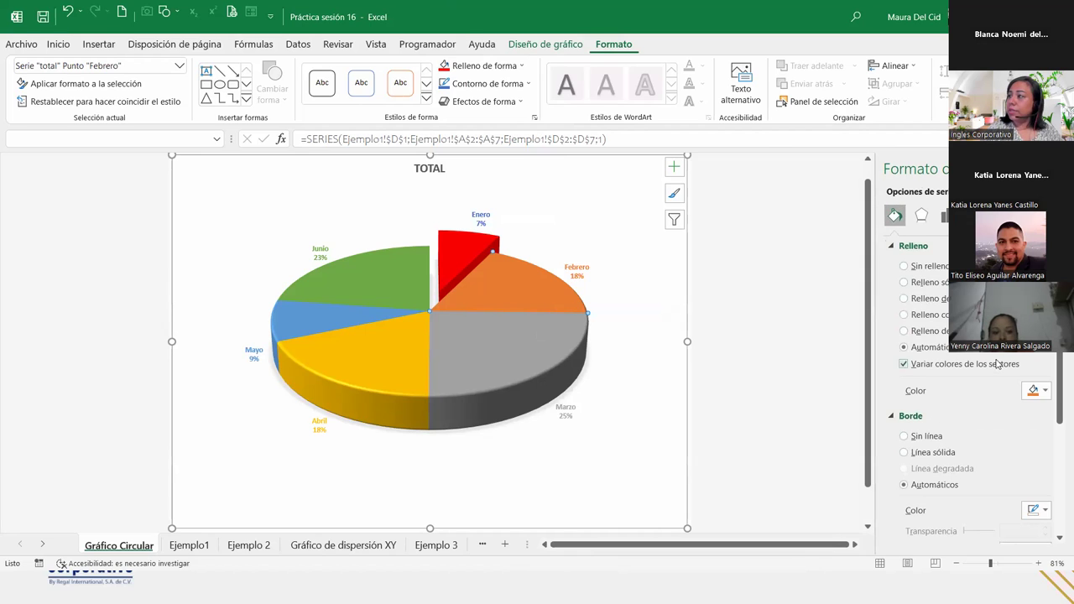
Give the Febrero slice a pattern fill with a white foreground and yellow background.
click(912, 334)
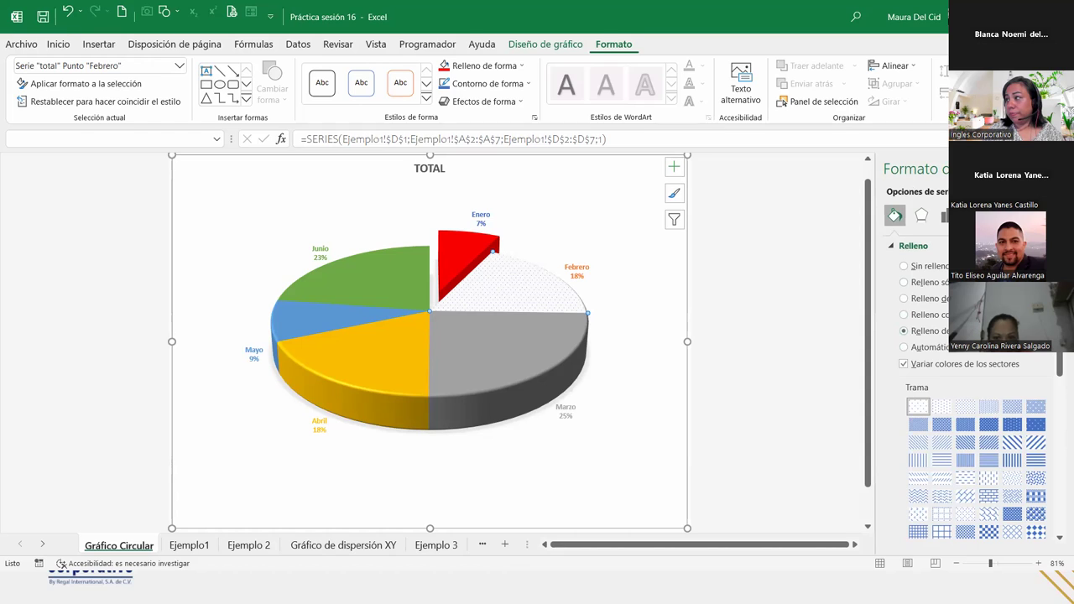
scroll(1057, 387, down, 4)
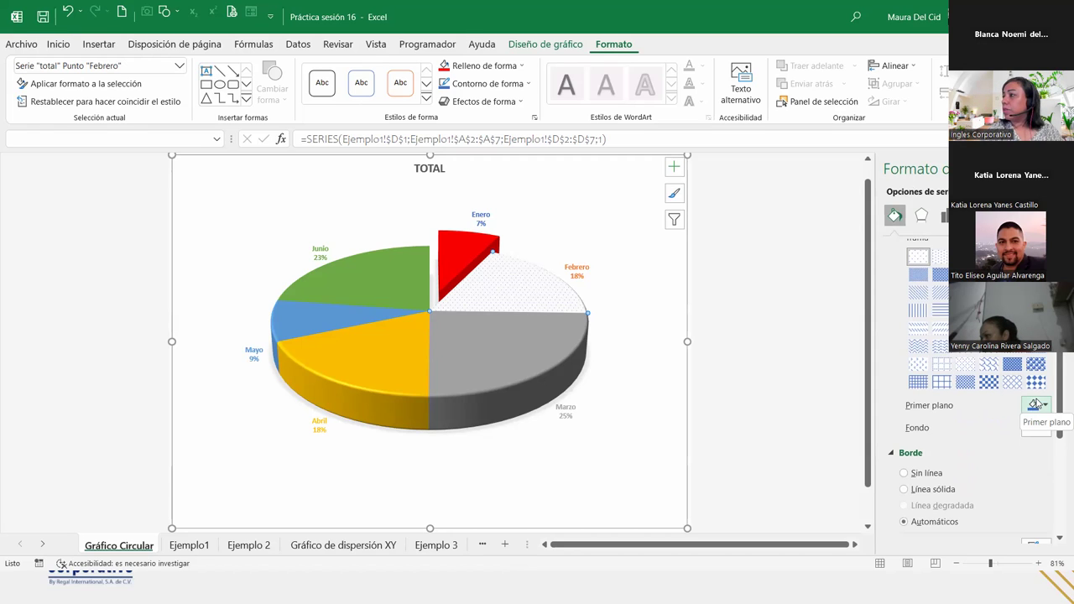
click(1045, 406)
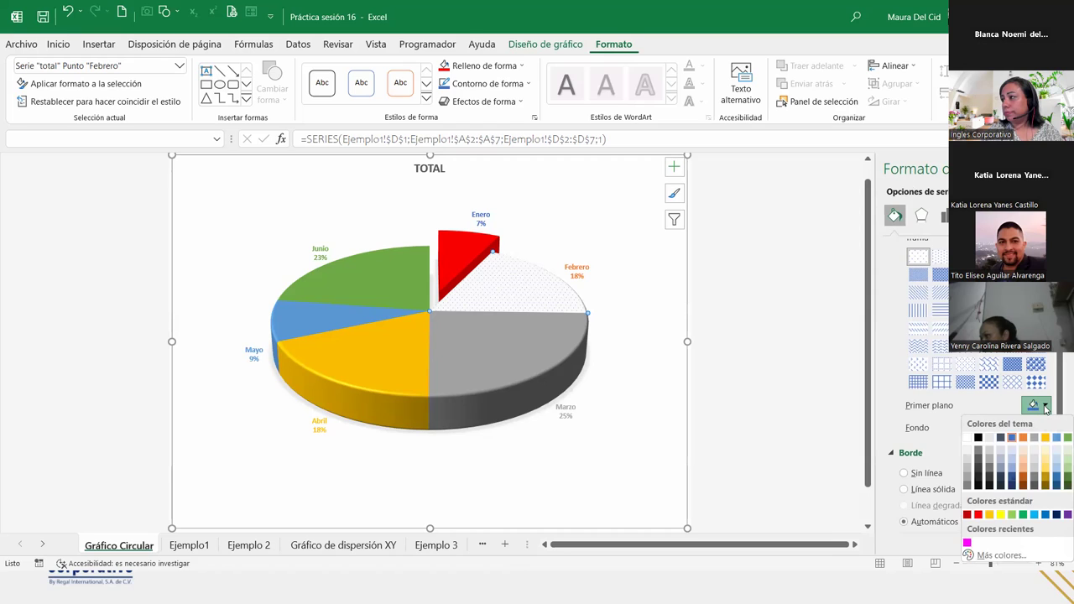
click(1045, 406)
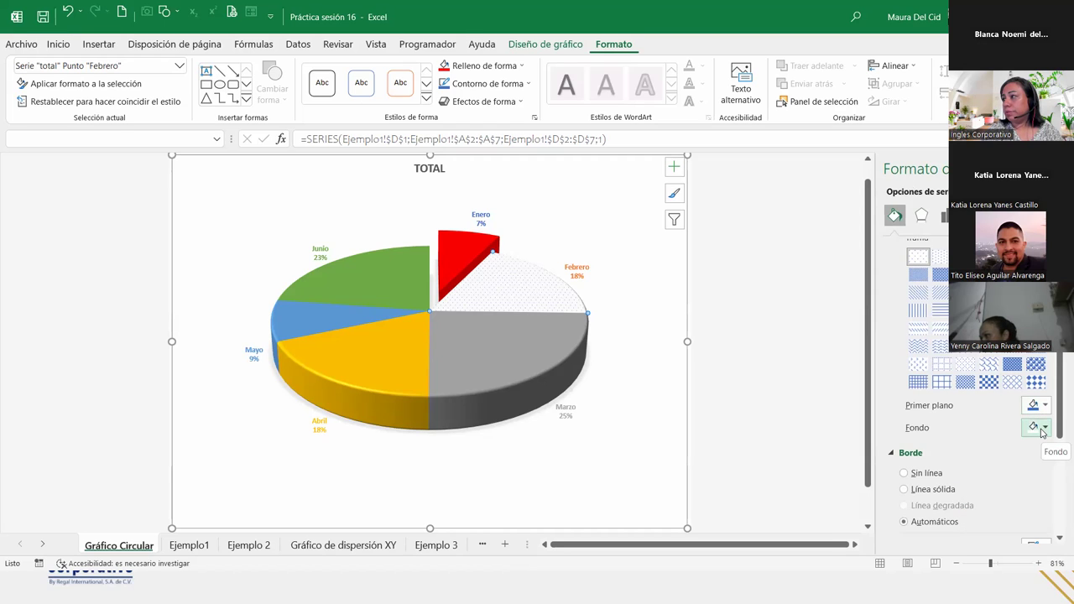
click(1042, 428)
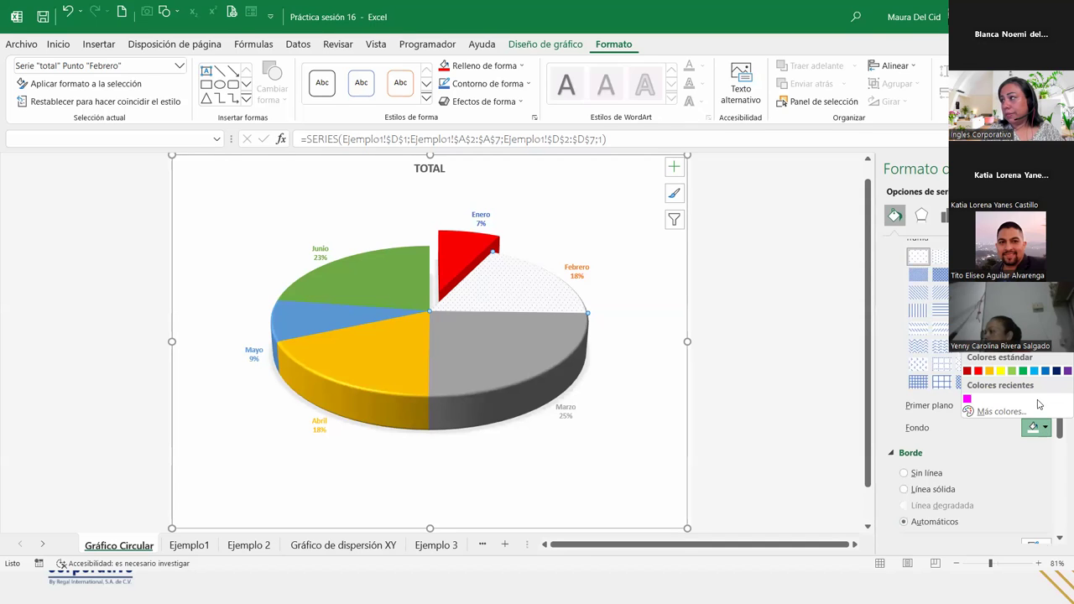
click(1001, 371)
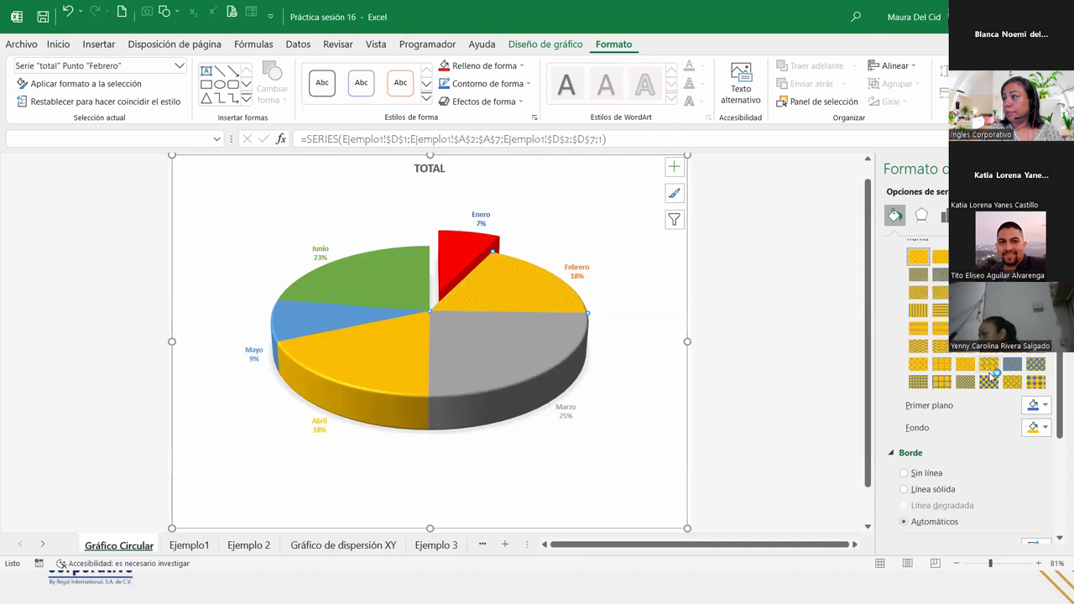
click(1029, 405)
click(965, 444)
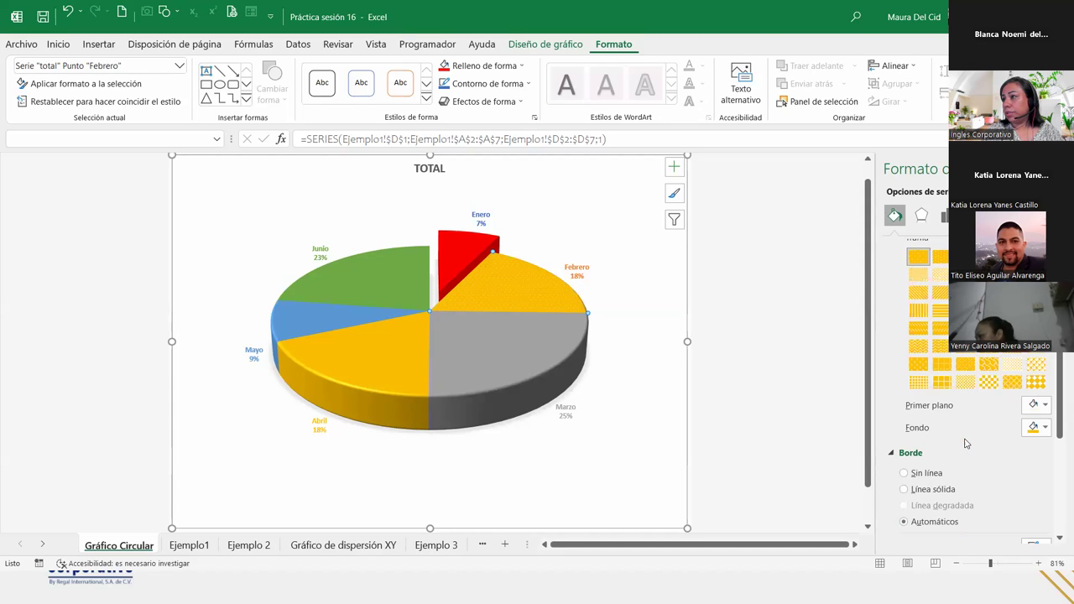
Try several hexagonal and dotted patterns for the Febrero slice's fill.
click(965, 345)
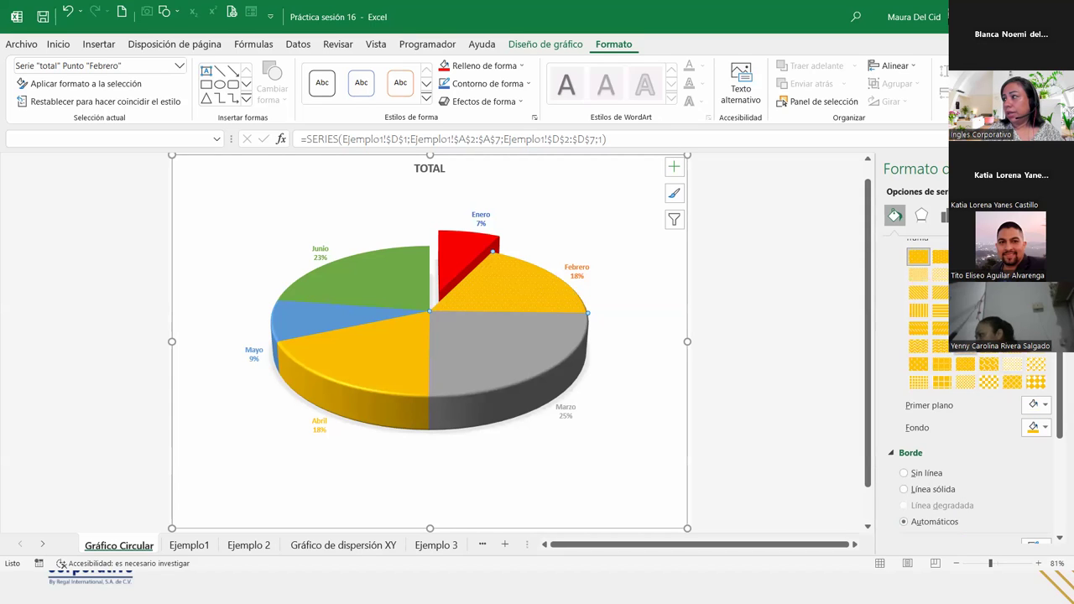
click(965, 364)
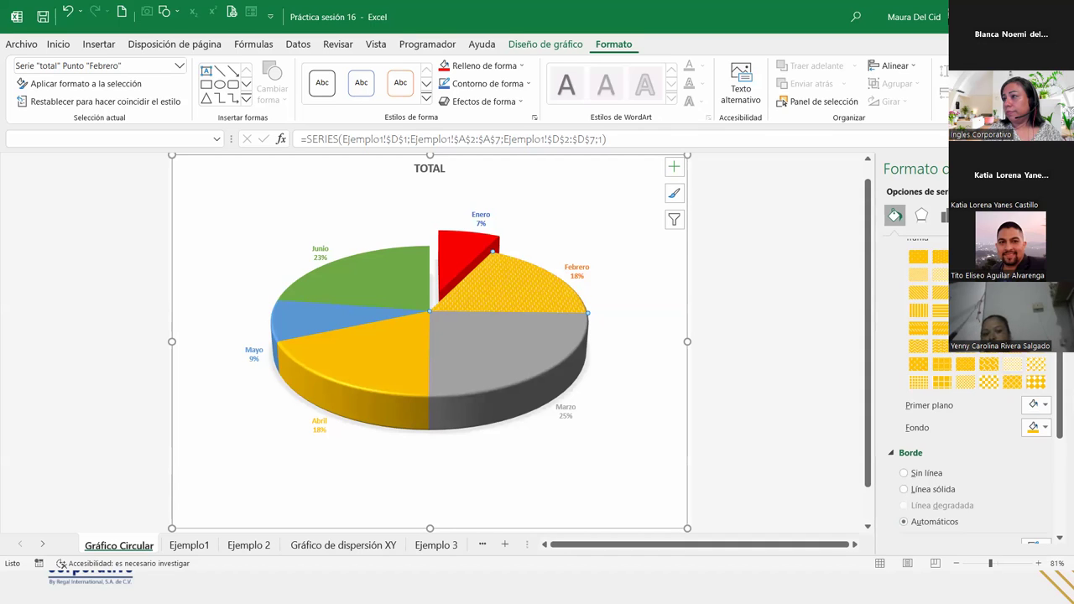
click(1013, 361)
click(1013, 377)
click(963, 382)
click(919, 363)
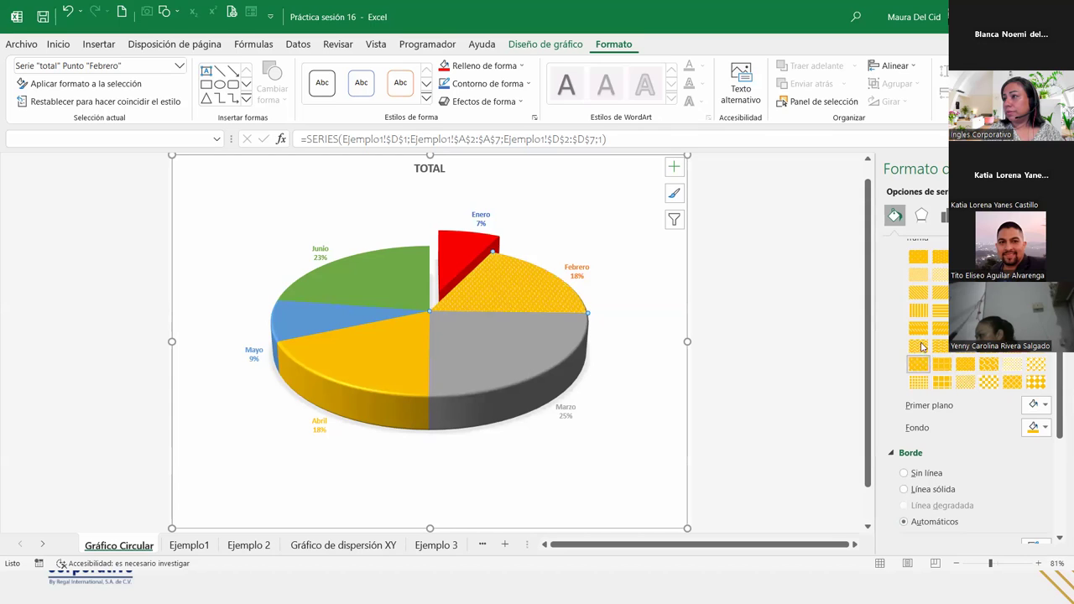
click(921, 344)
click(919, 364)
click(940, 327)
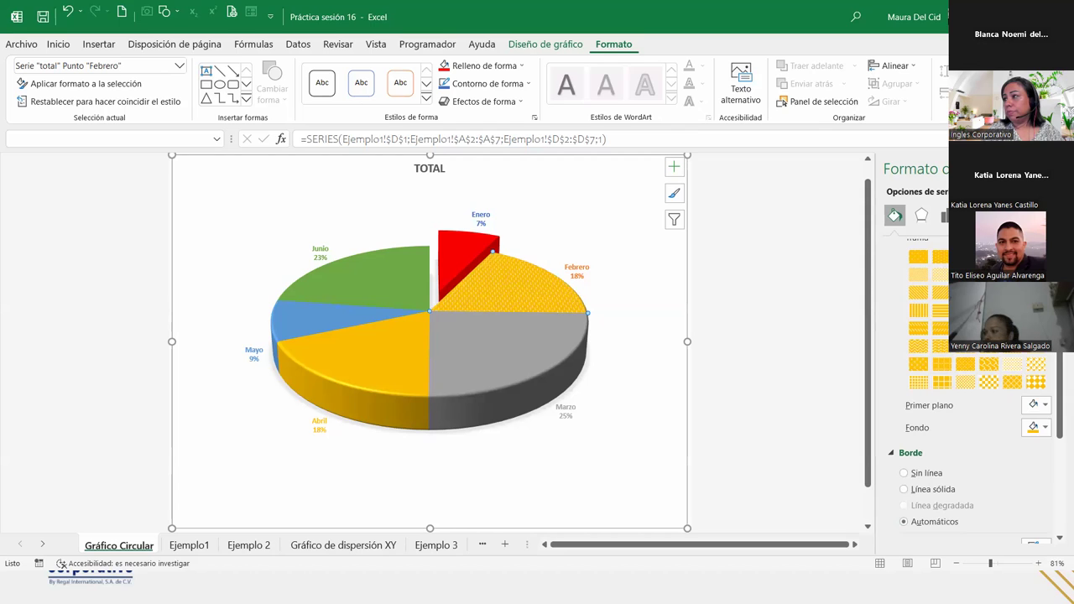
Set the pattern background to light peach after trying brown and a lighter orange.
click(1041, 428)
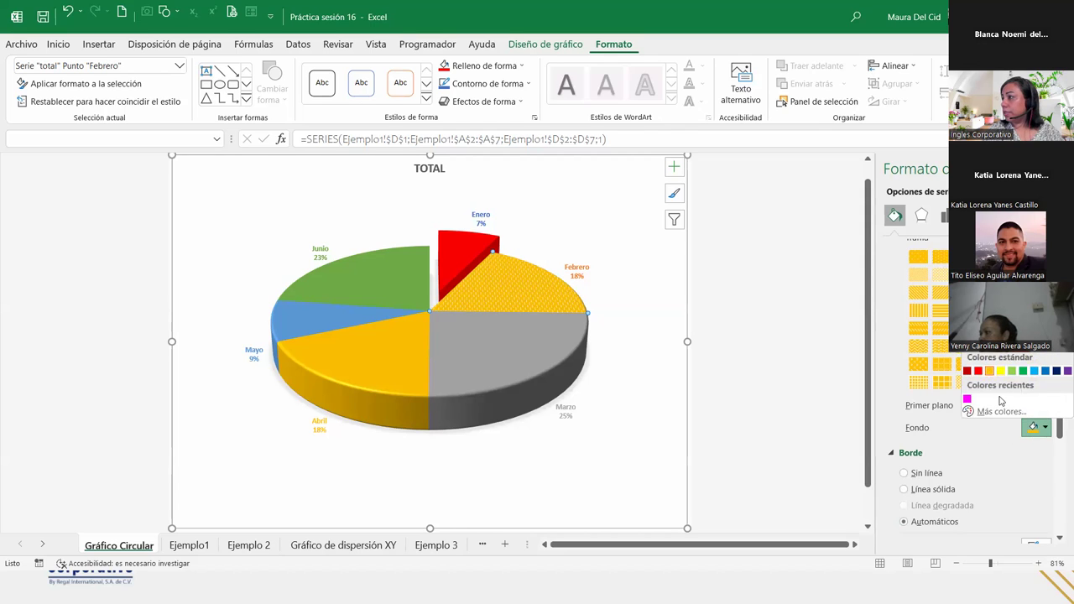
click(990, 370)
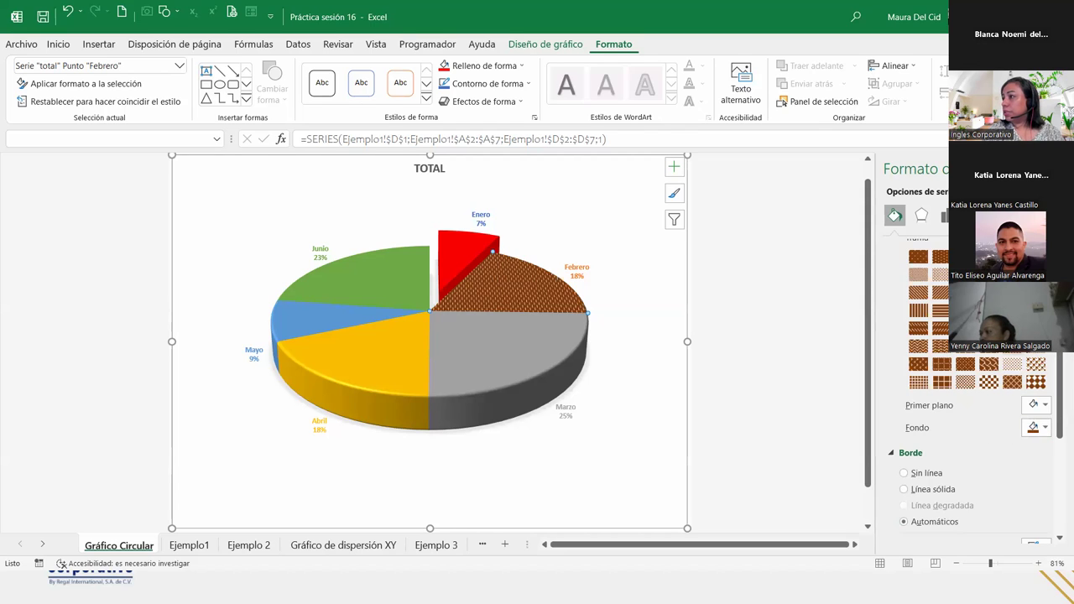
click(1034, 428)
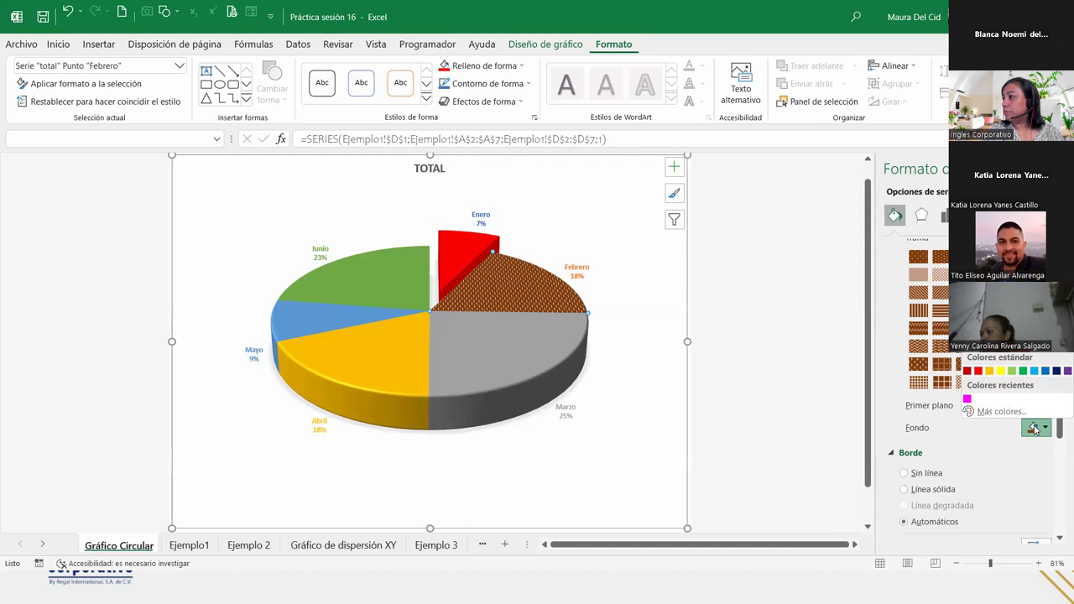
click(989, 370)
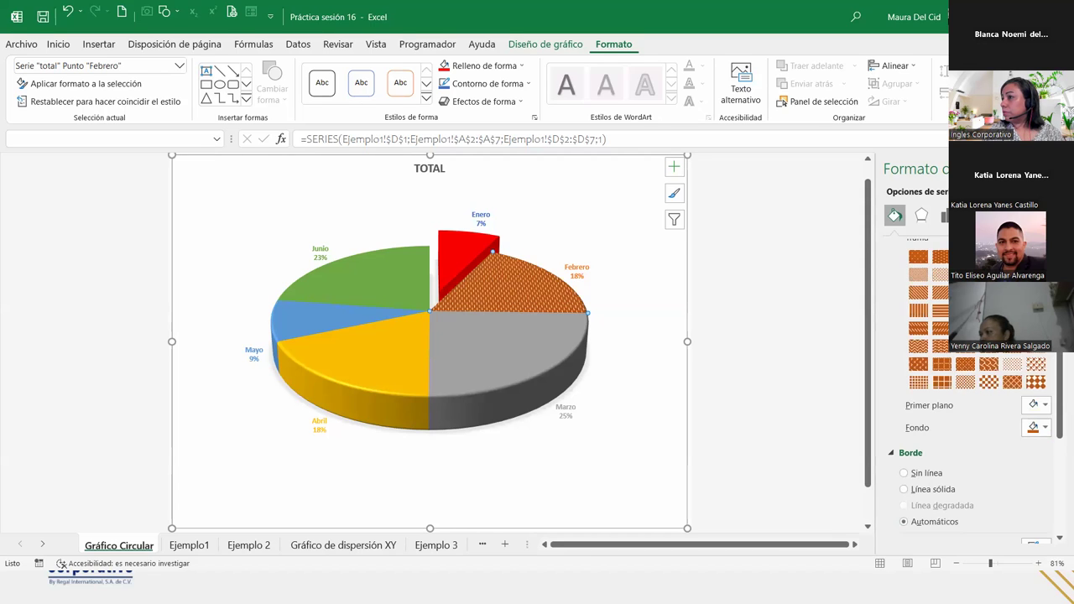
click(1043, 428)
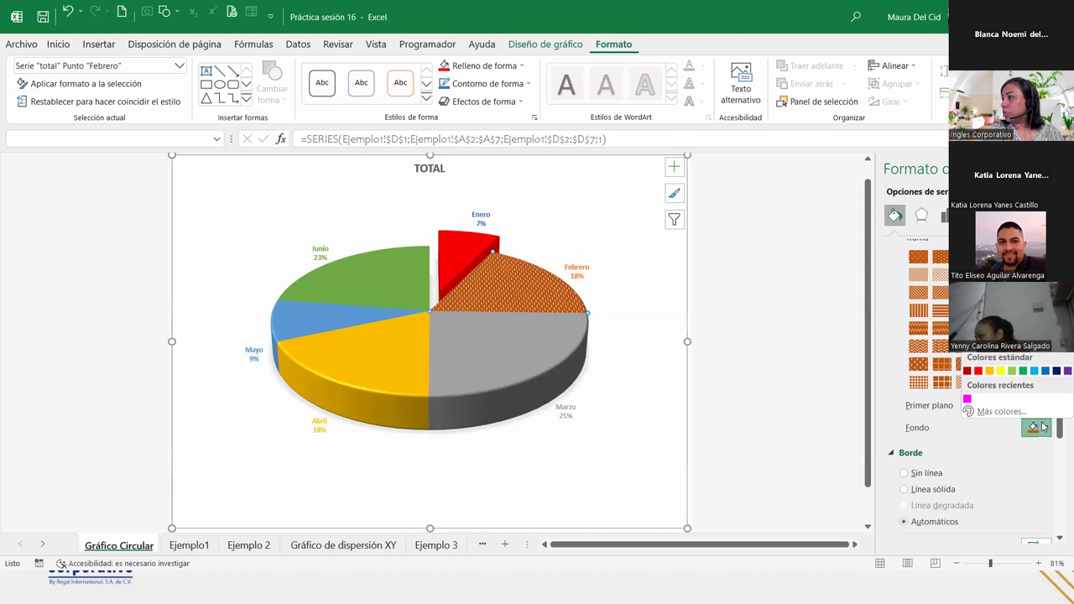
click(1023, 304)
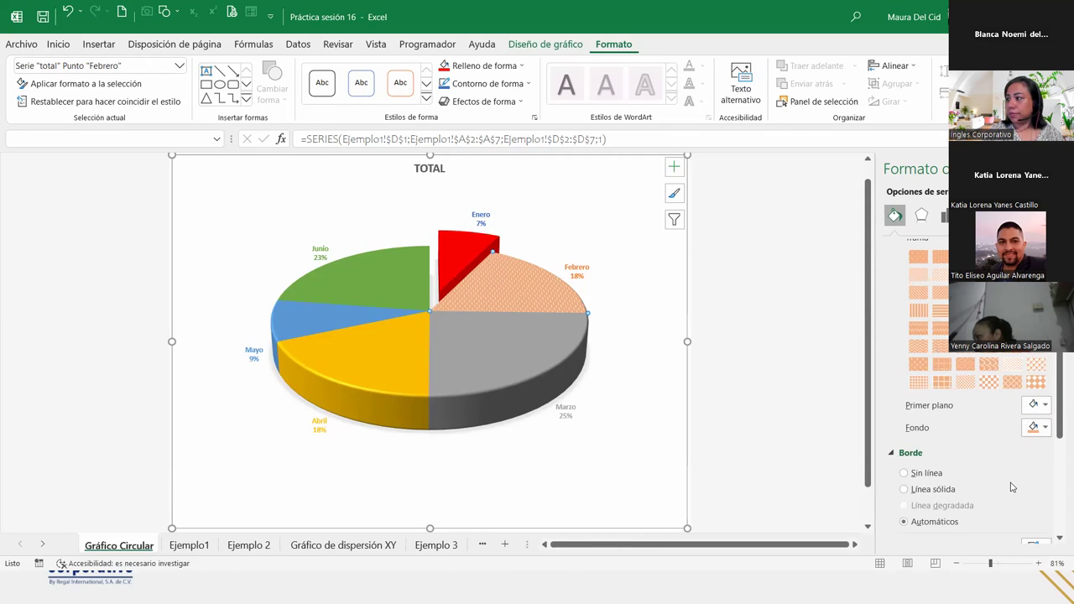
click(617, 350)
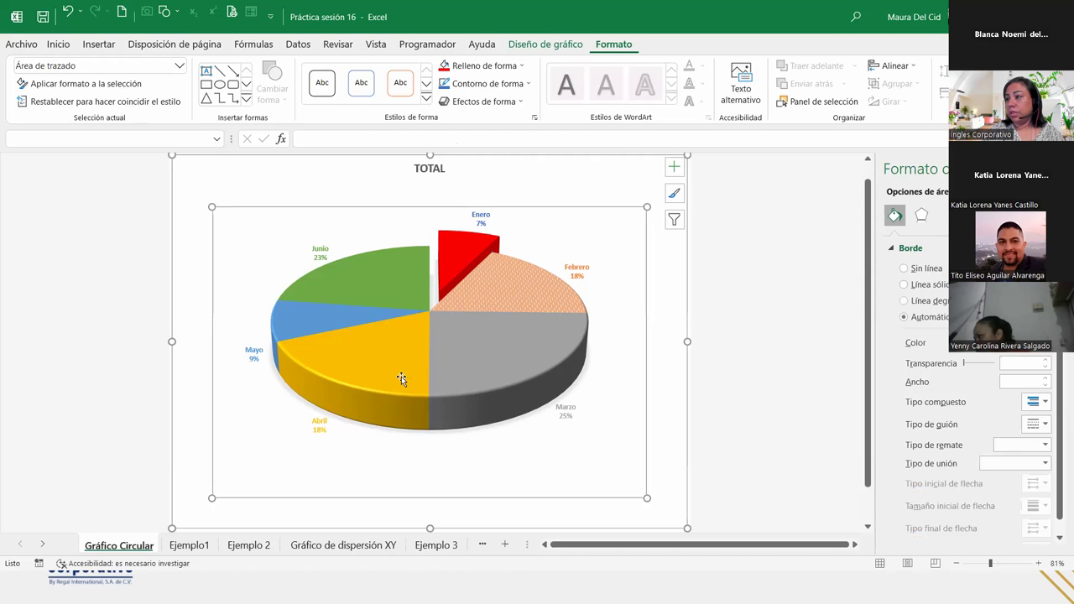
mouse_move(486, 361)
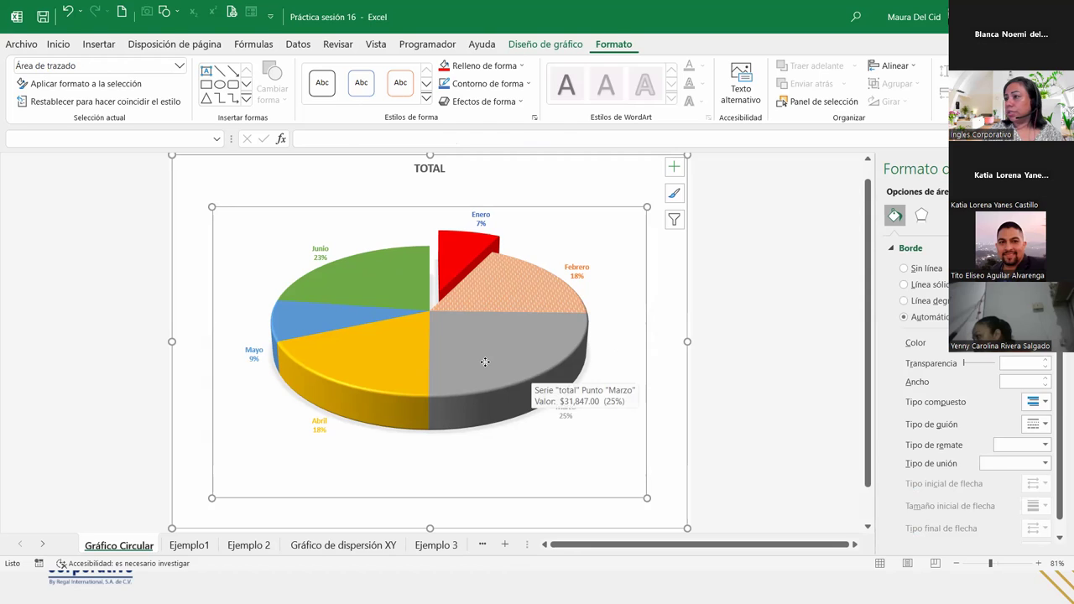
Select only the Marzo slice (25%) and switch its fill to picture or texture, showing wood grain.
click(485, 363)
click(485, 363)
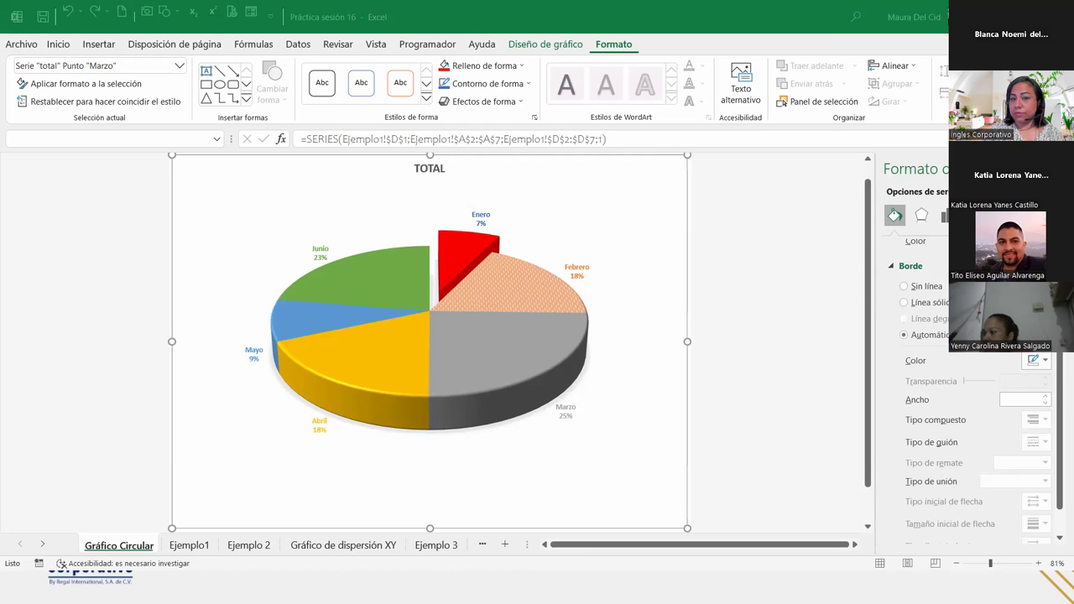
click(506, 331)
mouse_move(503, 353)
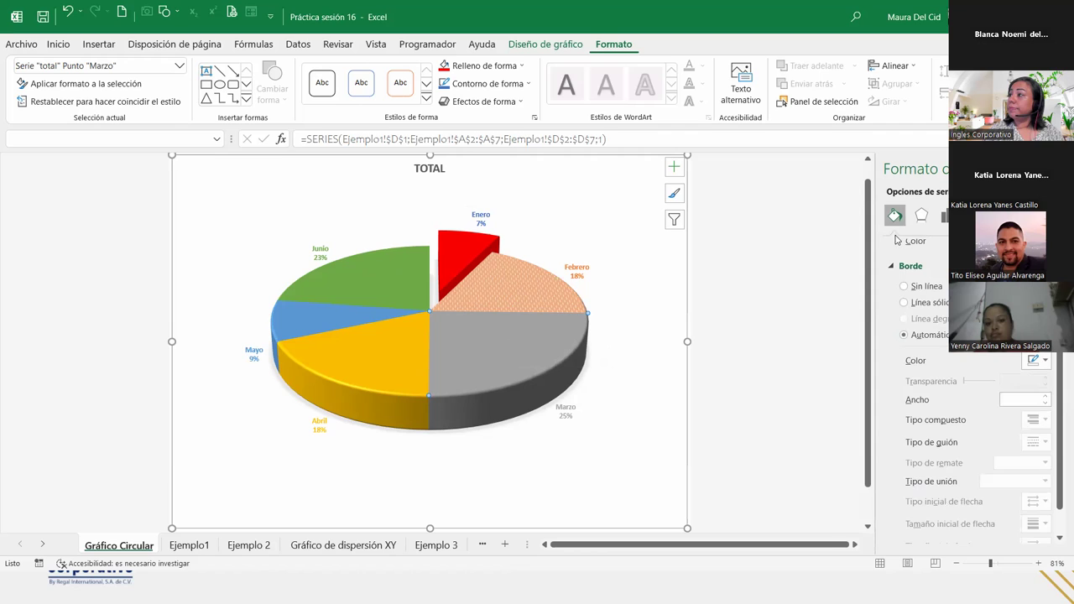
scroll(946, 281, up, 3)
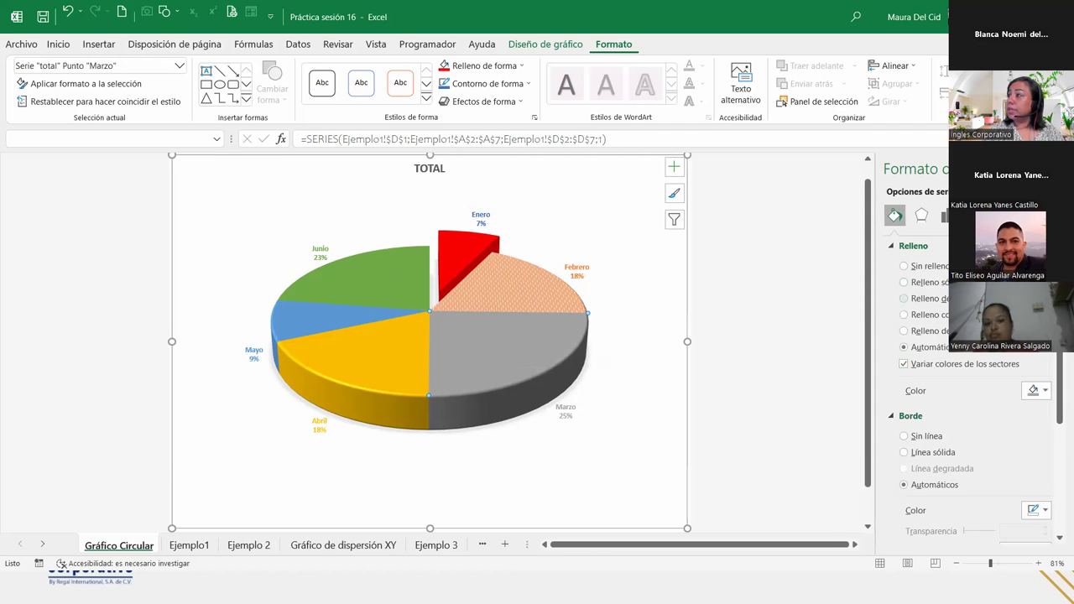
click(904, 314)
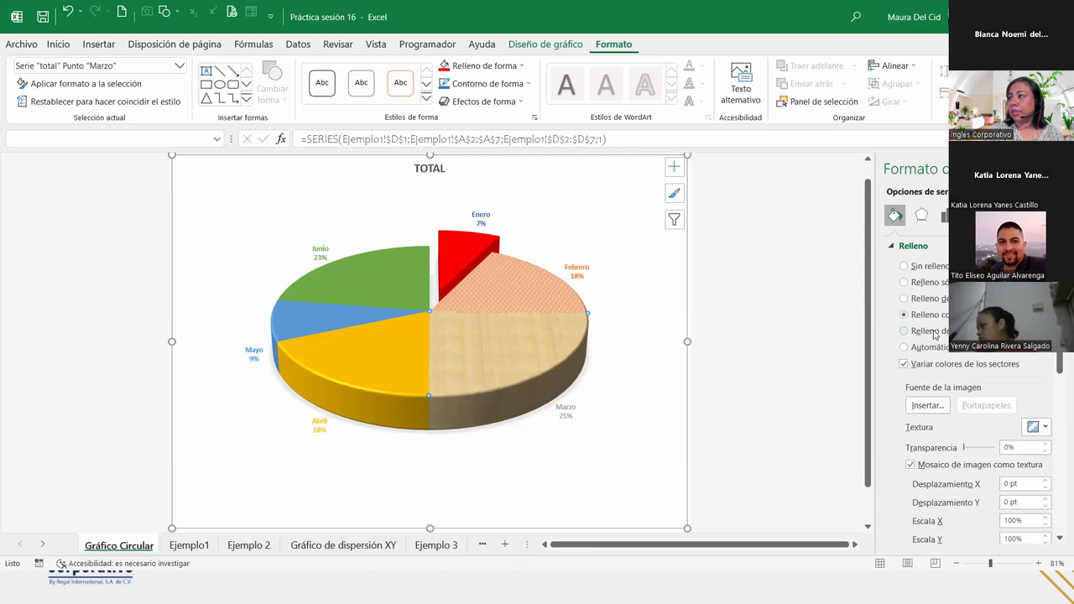
Search online pictures for 'Fondo gris' and choose the grey concrete image.
click(924, 407)
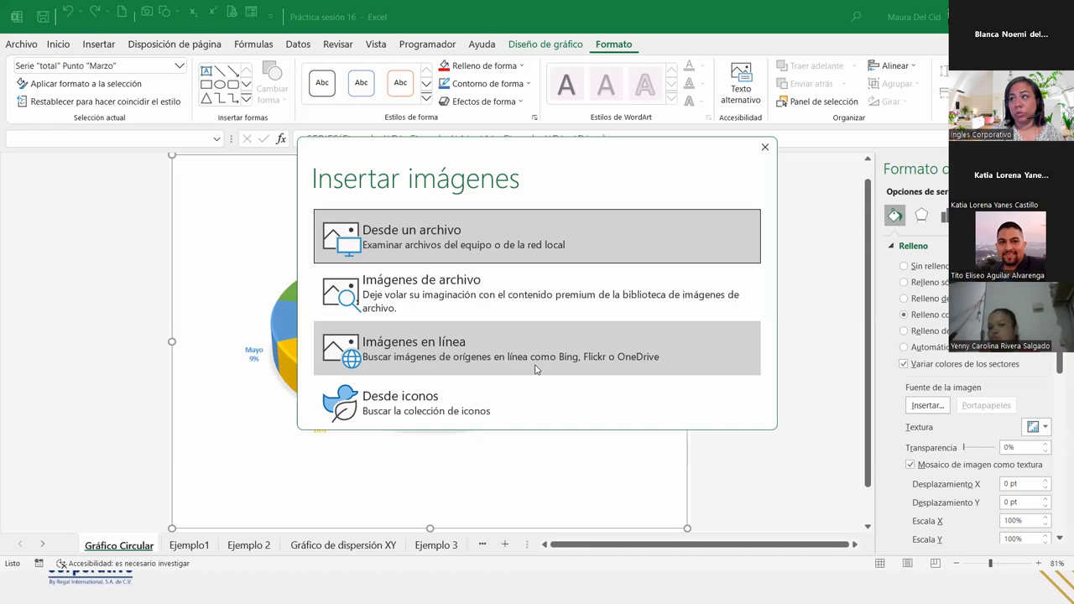
click(536, 370)
text(Fondo gris)
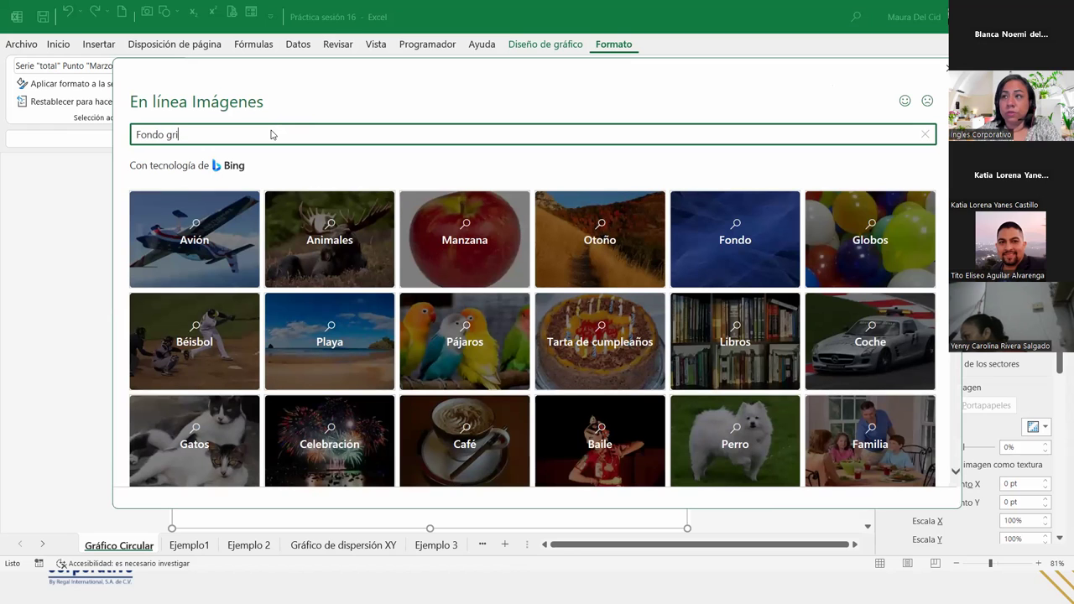
key(Return)
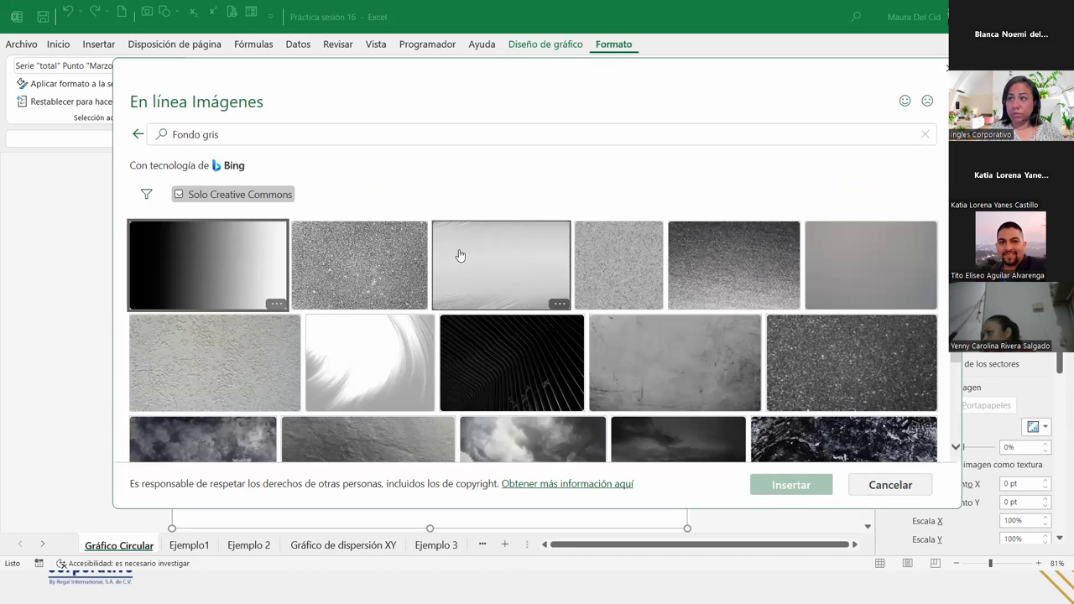
scroll(819, 367, down, 2)
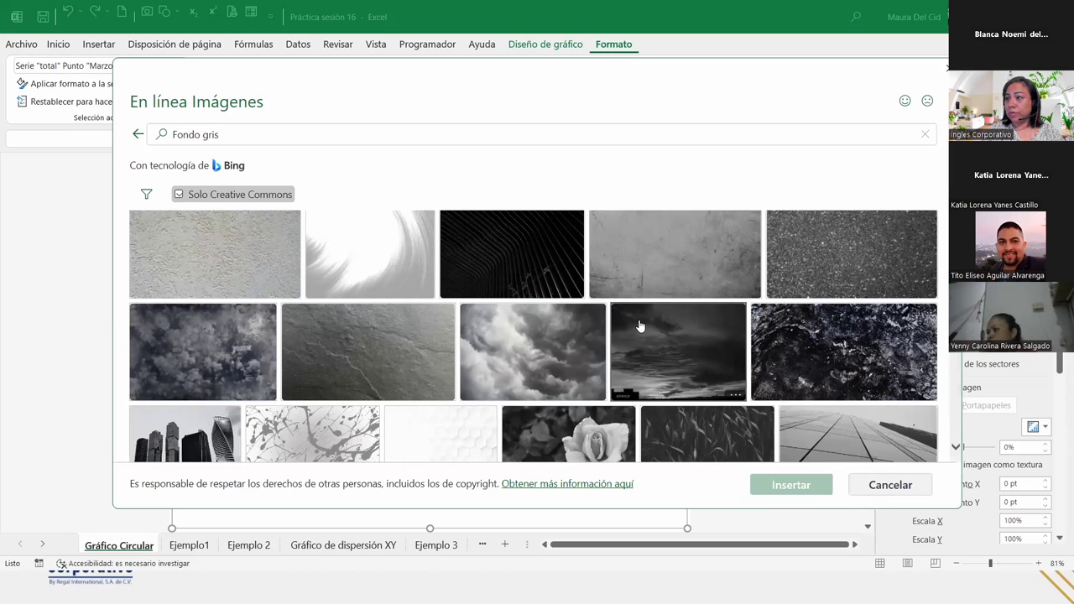
scroll(639, 326, up, 2)
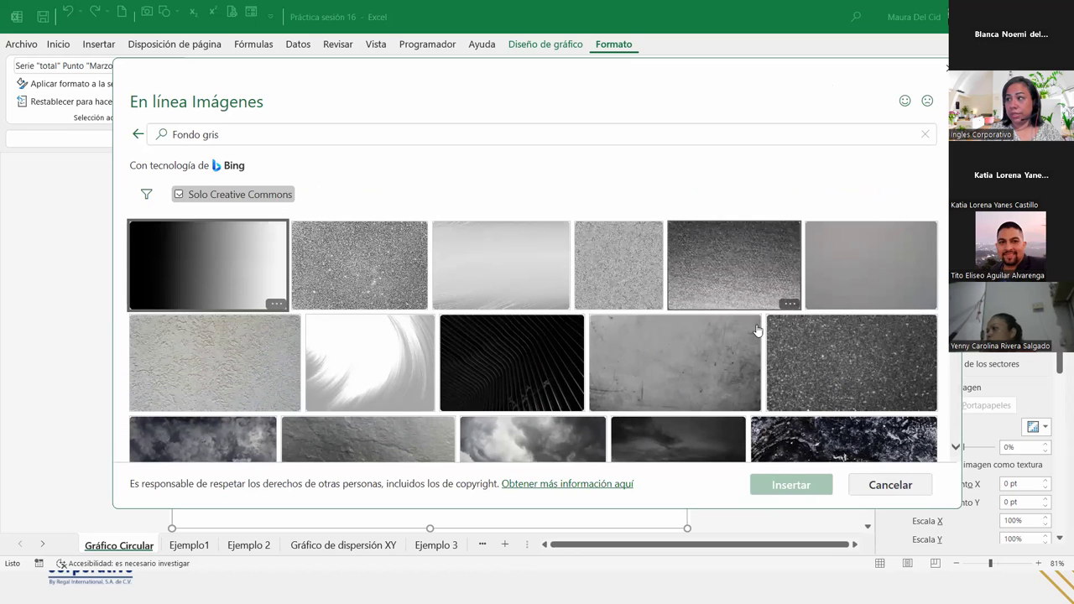
click(710, 363)
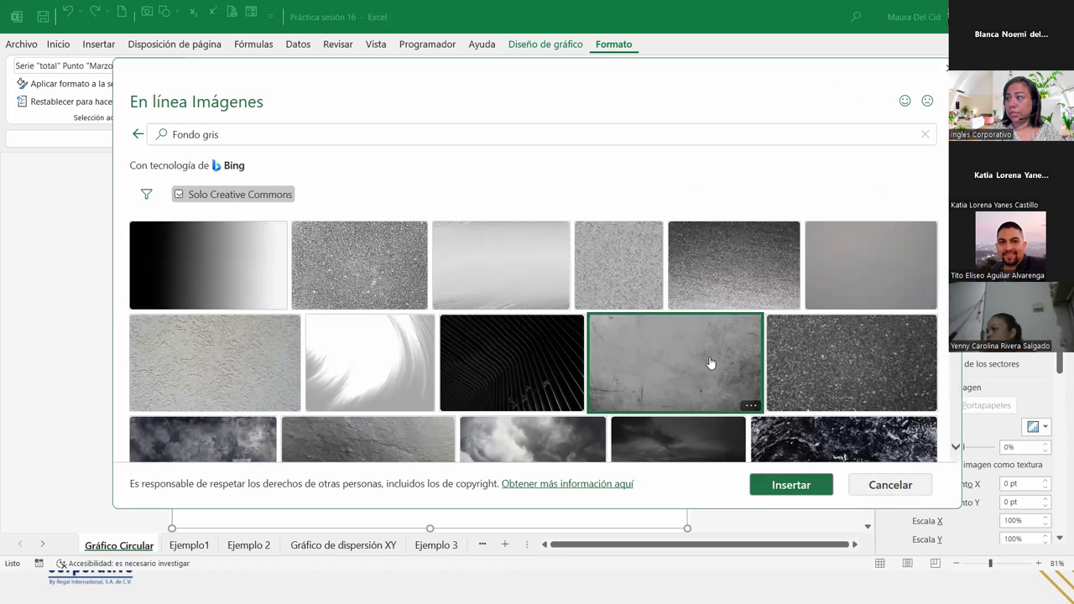
Insert the chosen grey concrete image as the Marzo slice fill.
click(771, 486)
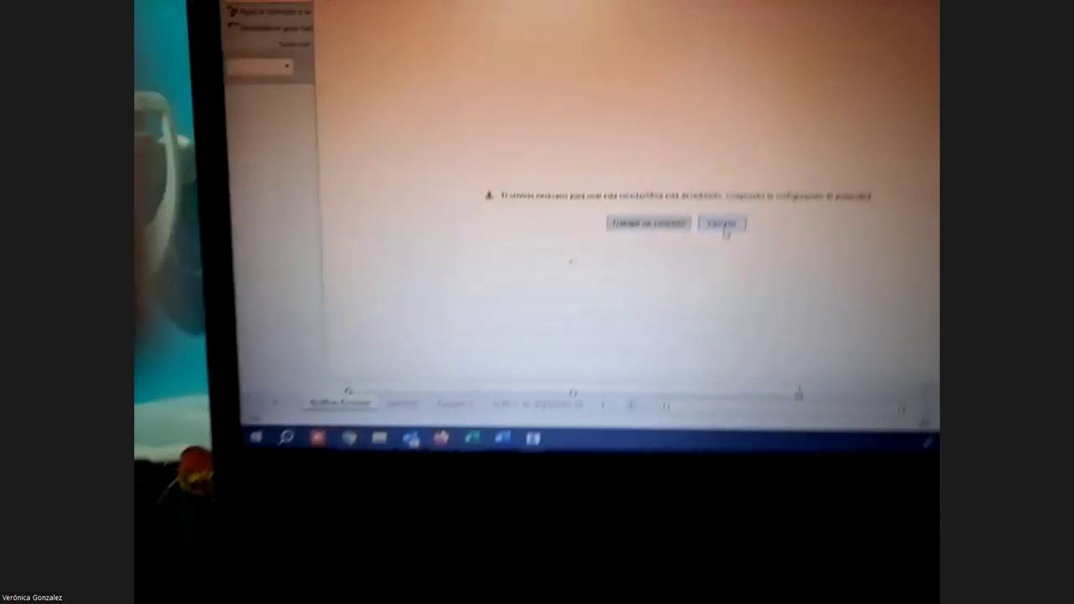
Retry online pictures, dismiss the service-disabled warnings, and close the Insertar imágenes dialog.
click(723, 224)
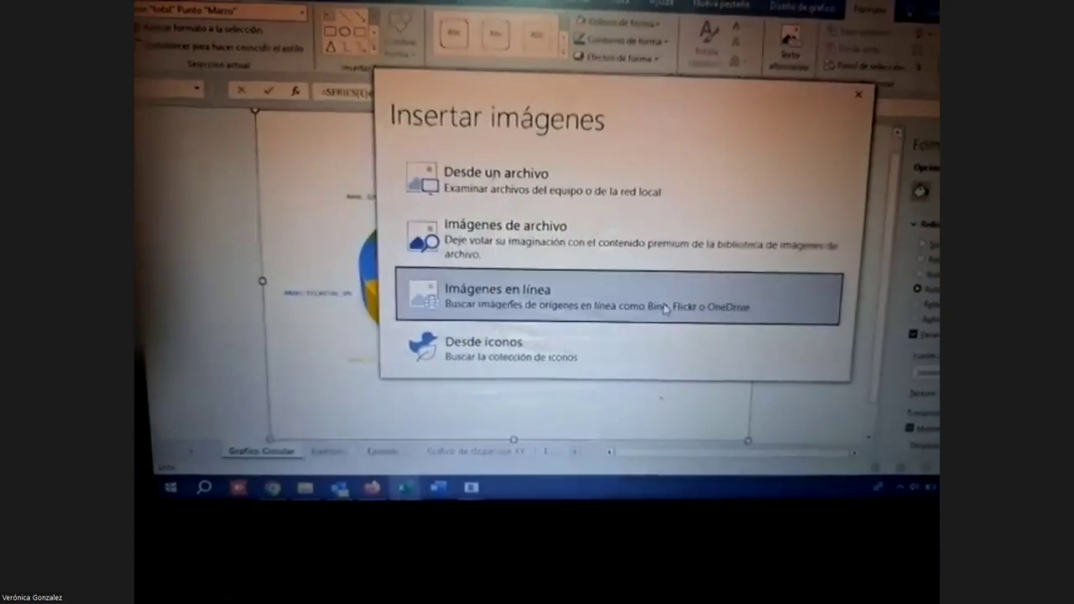
click(666, 307)
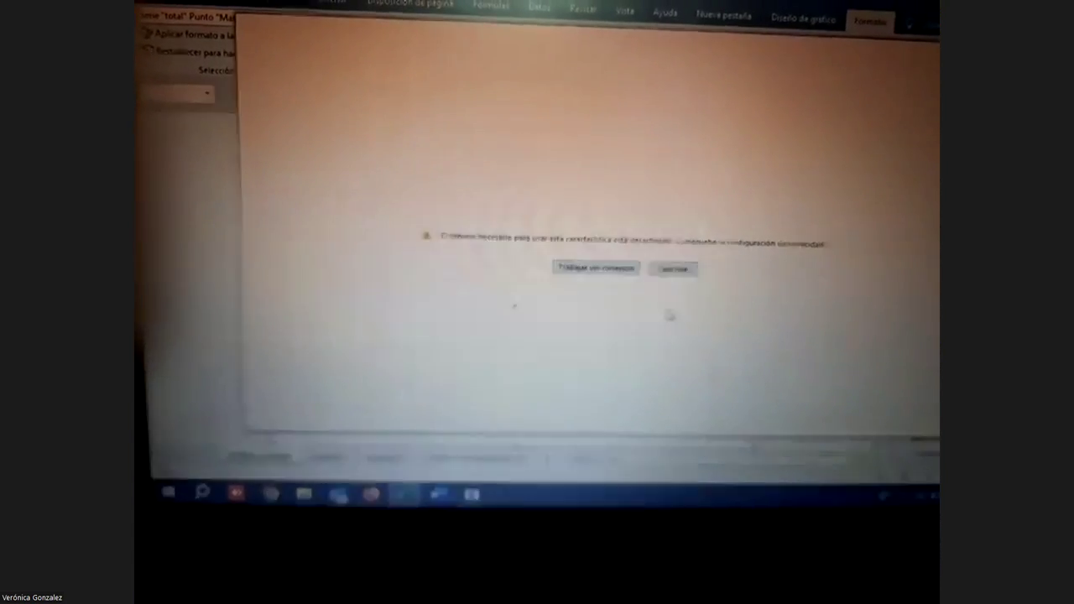
click(674, 268)
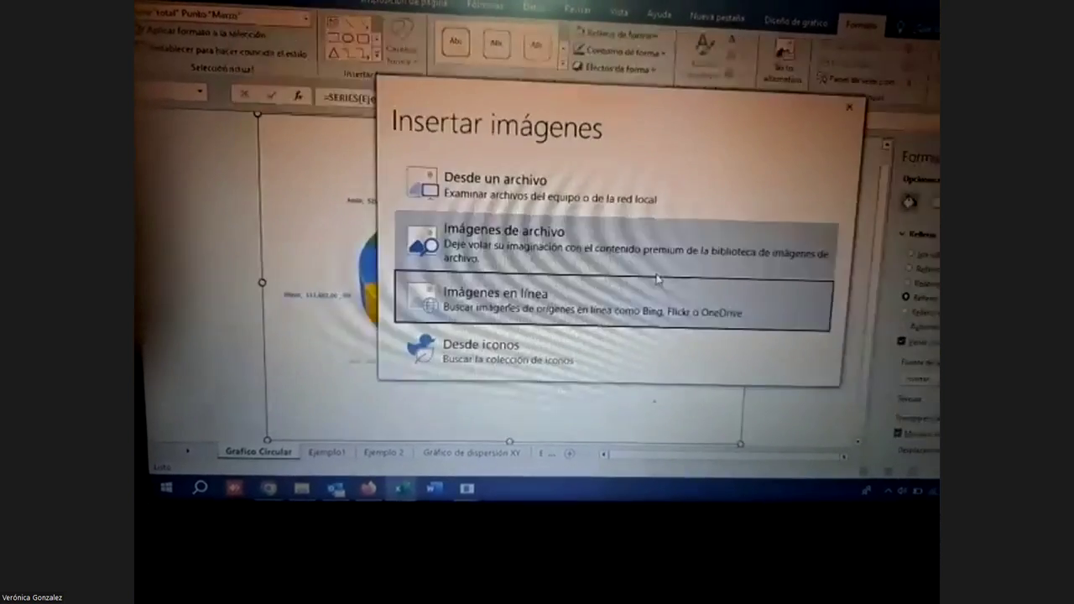
click(645, 307)
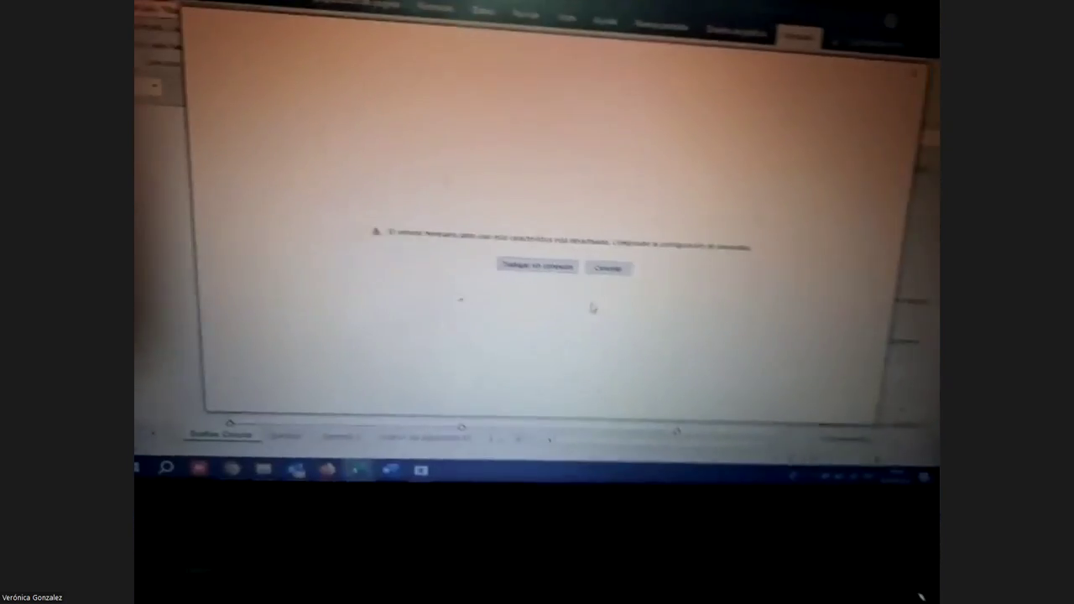
click(608, 267)
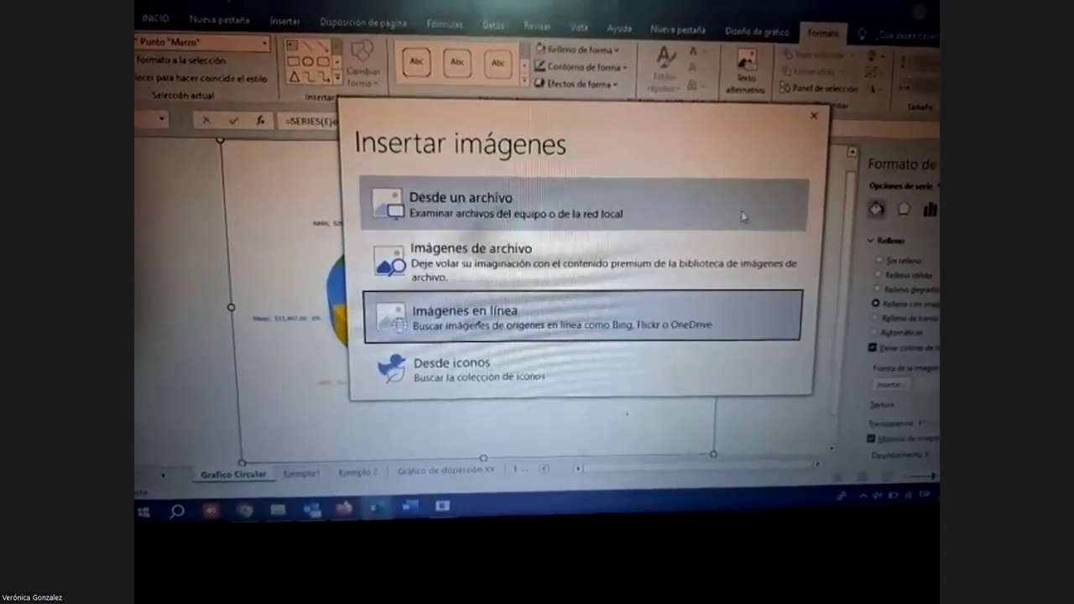
click(814, 115)
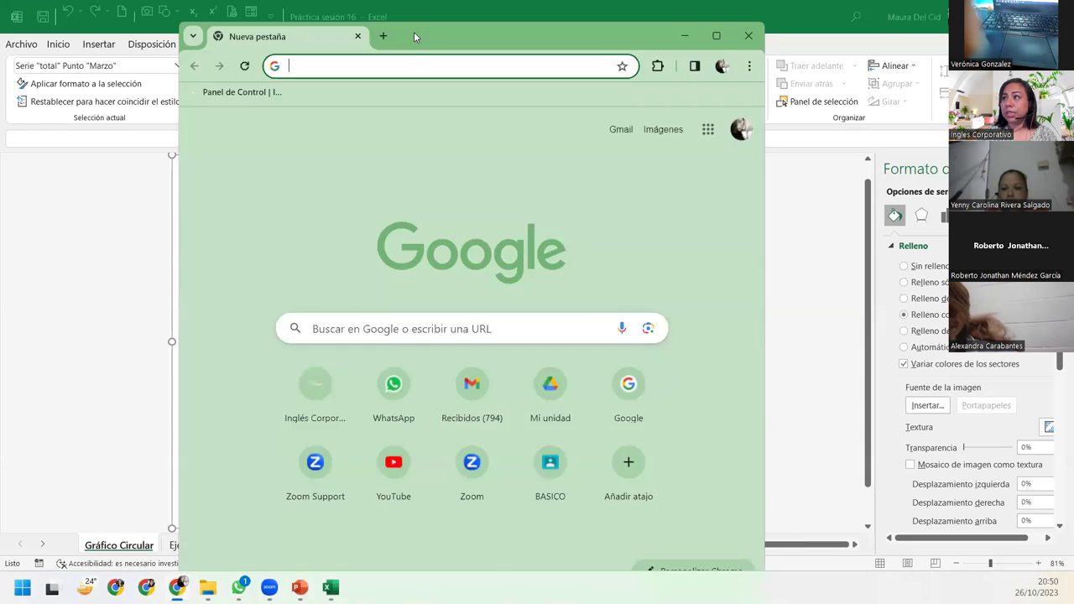
Bring up a maximized Chrome window on a new Google tab.
double_click(414, 32)
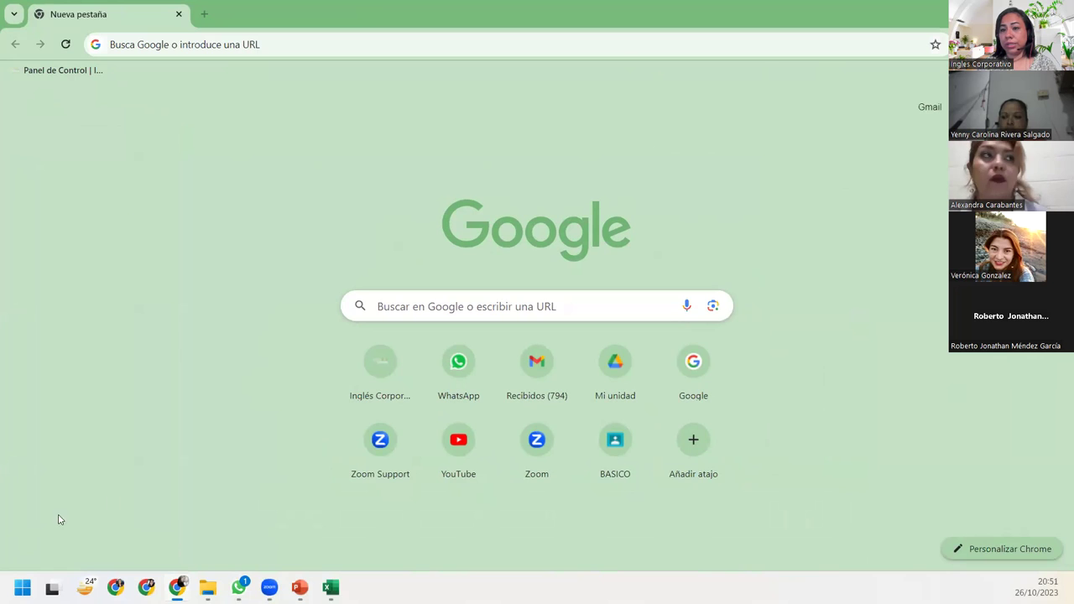
Search Google for 'fondo gris' and preview a grey concrete background result.
click(515, 299)
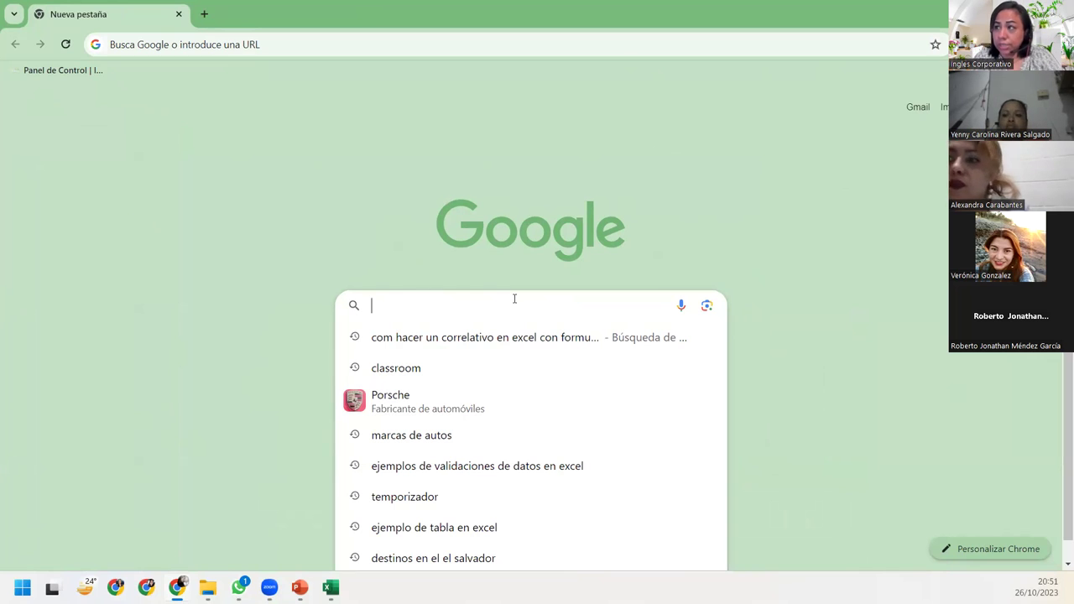
text(fonfo)
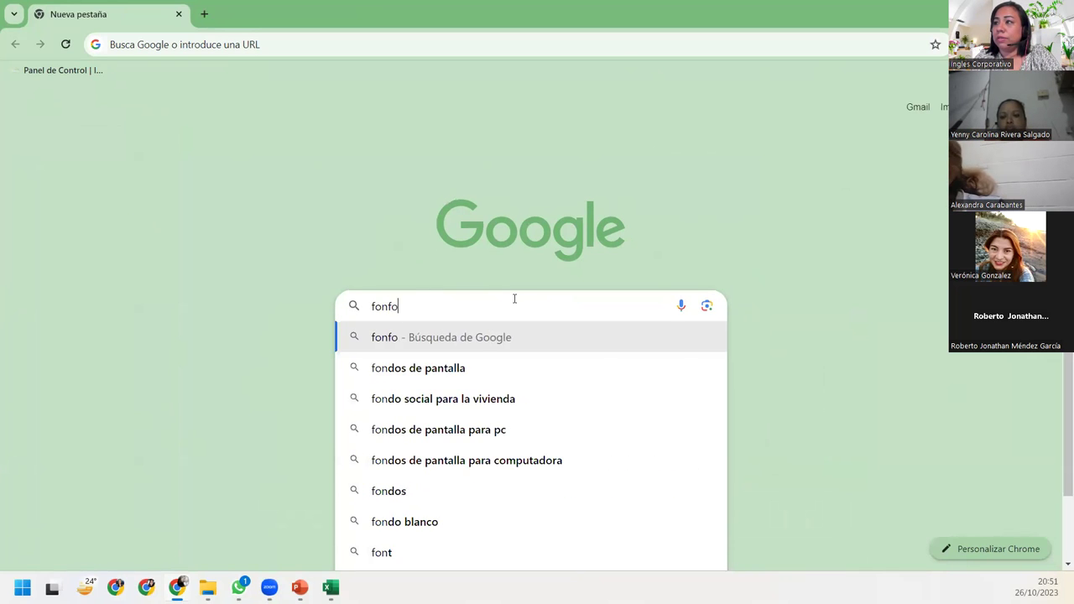
key(BackSpace)
key(BackSpace)
text(do gris)
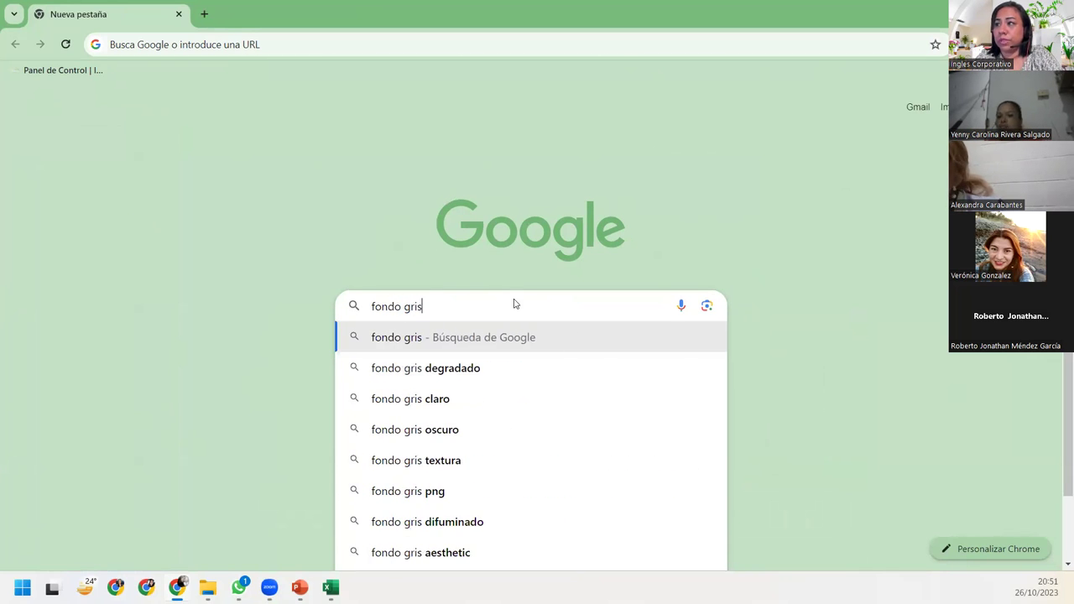
key(Return)
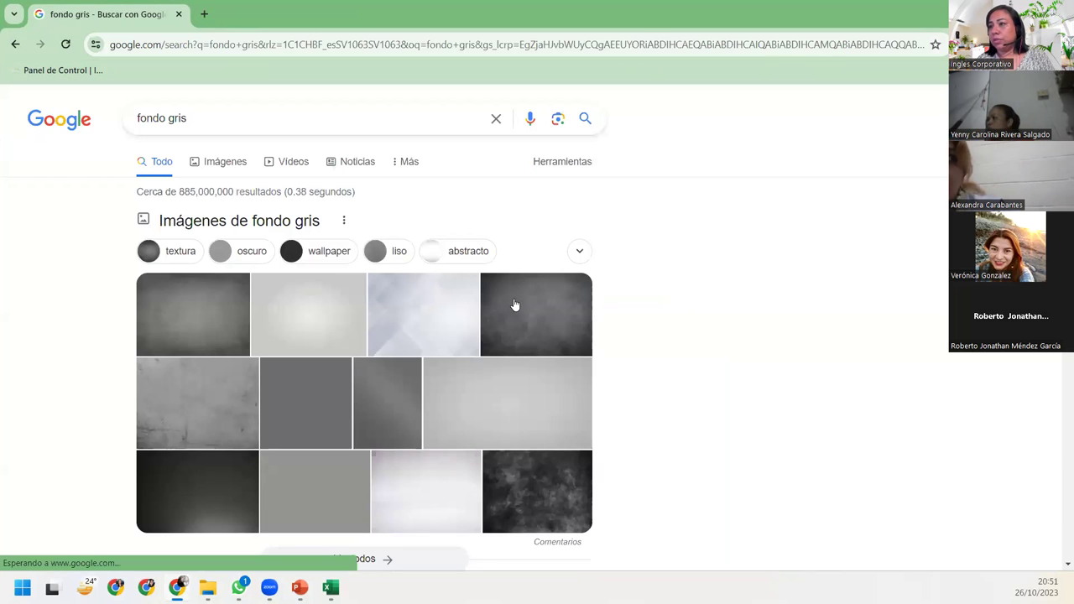
scroll(283, 415, down, 3)
scroll(285, 415, up, 3)
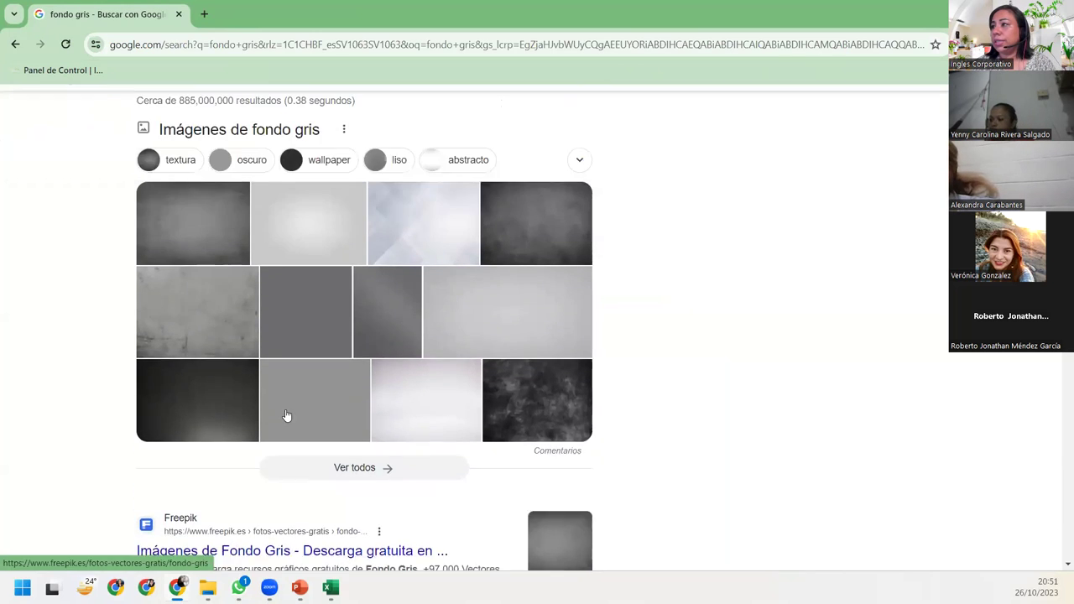
click(197, 398)
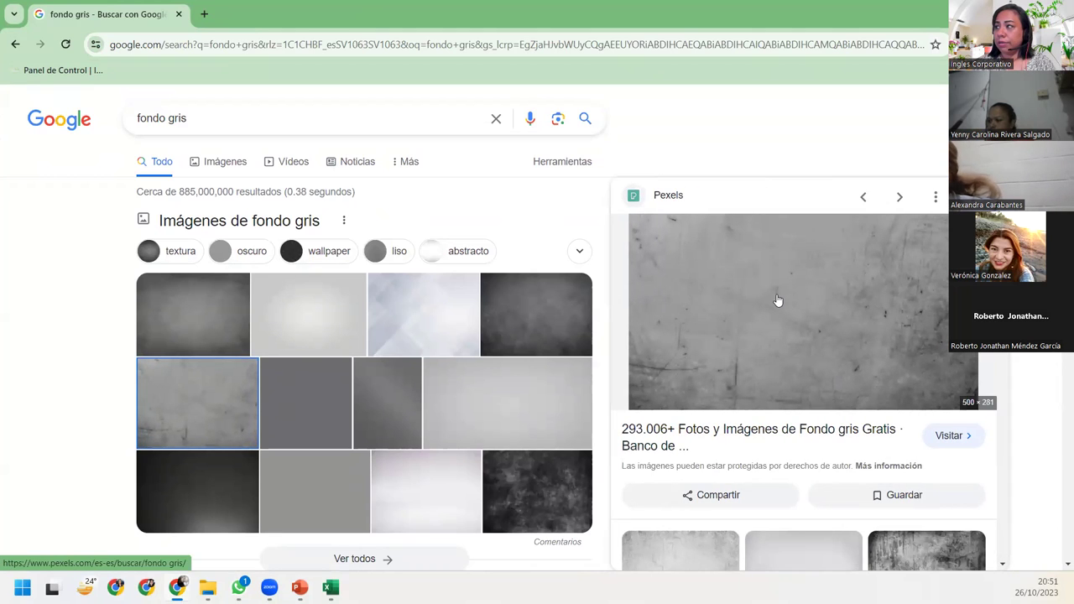
scroll(839, 411, down, 3)
scroll(839, 411, down, 3)
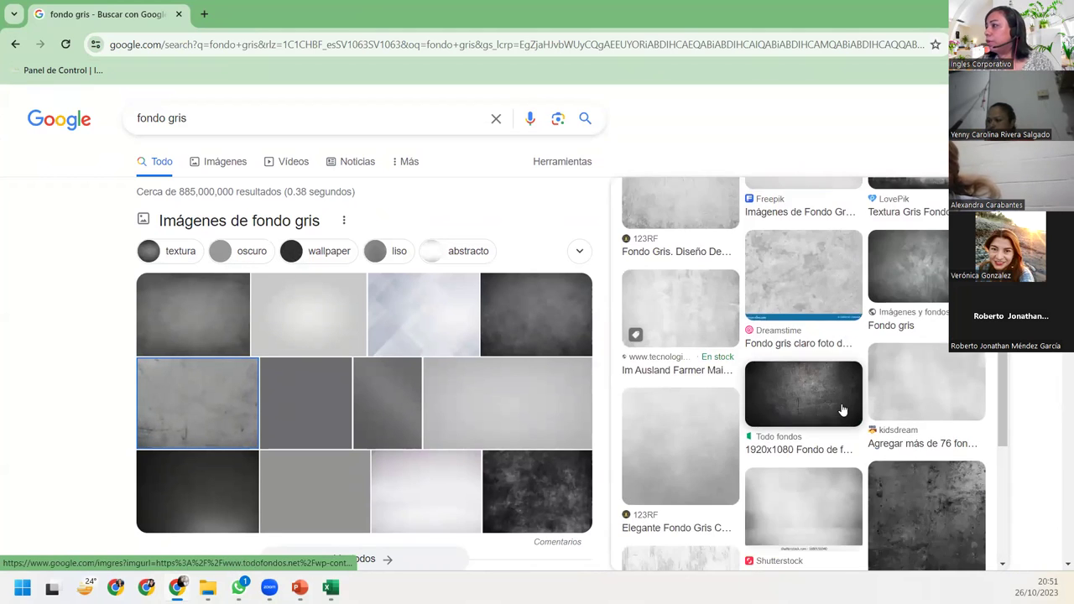
scroll(844, 409, down, 2)
scroll(367, 419, down, 5)
scroll(372, 412, up, 5)
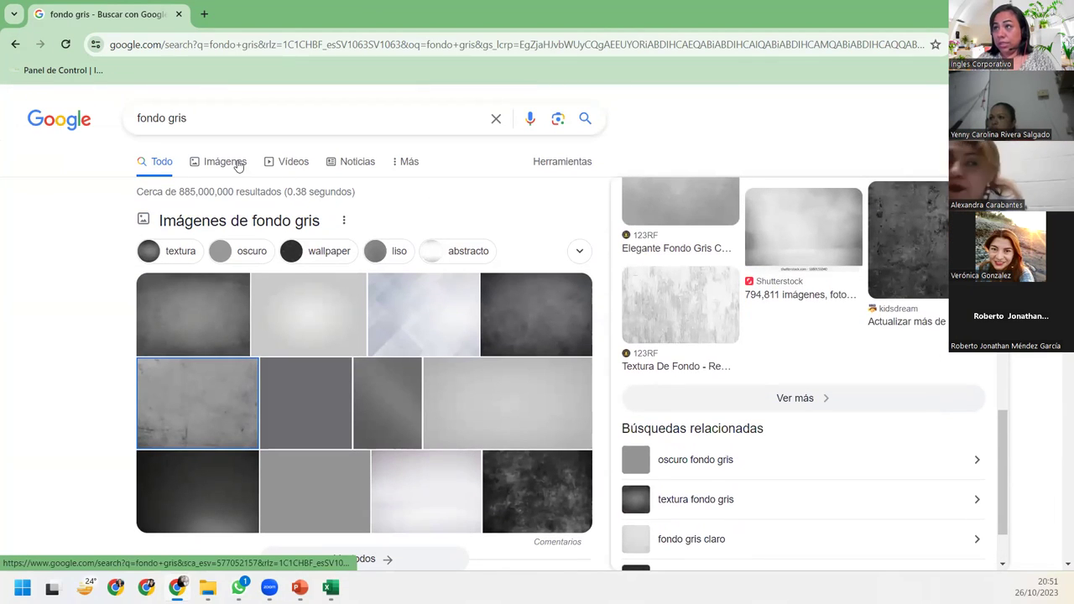
In image results, copy the streaky grey Gracomsa FONDO-GRIS picture to the clipboard.
click(240, 163)
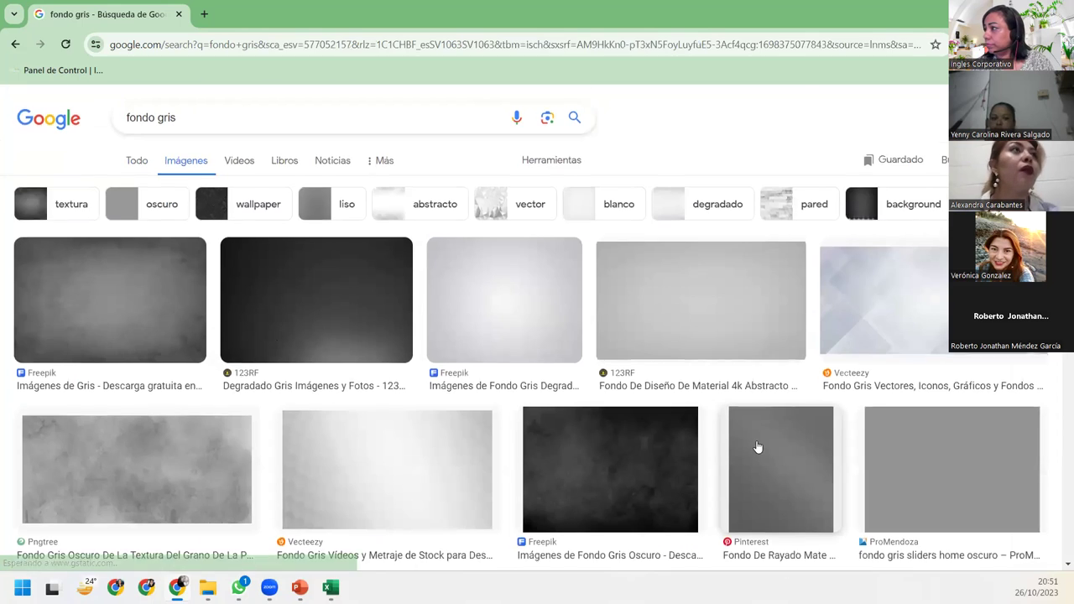
scroll(755, 445, down, 4)
scroll(758, 436, down, 4)
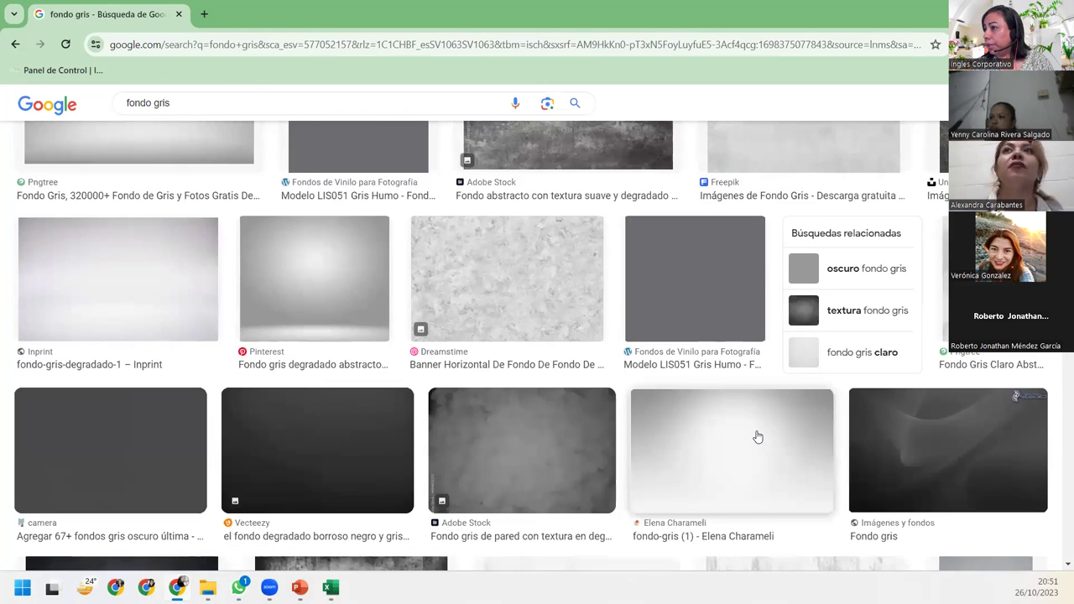
scroll(758, 437, down, 3)
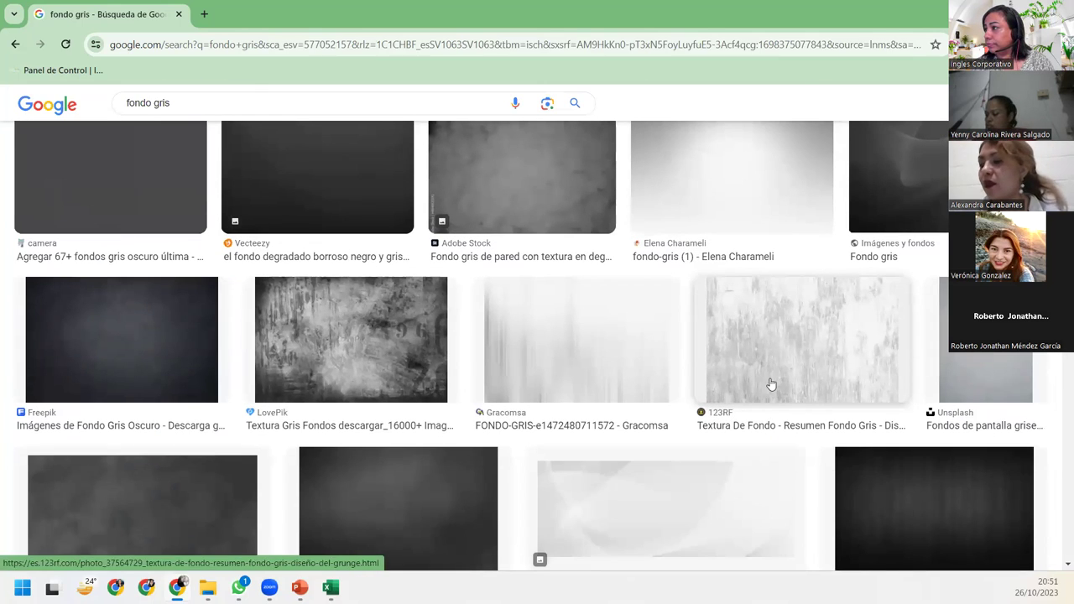
click(585, 343)
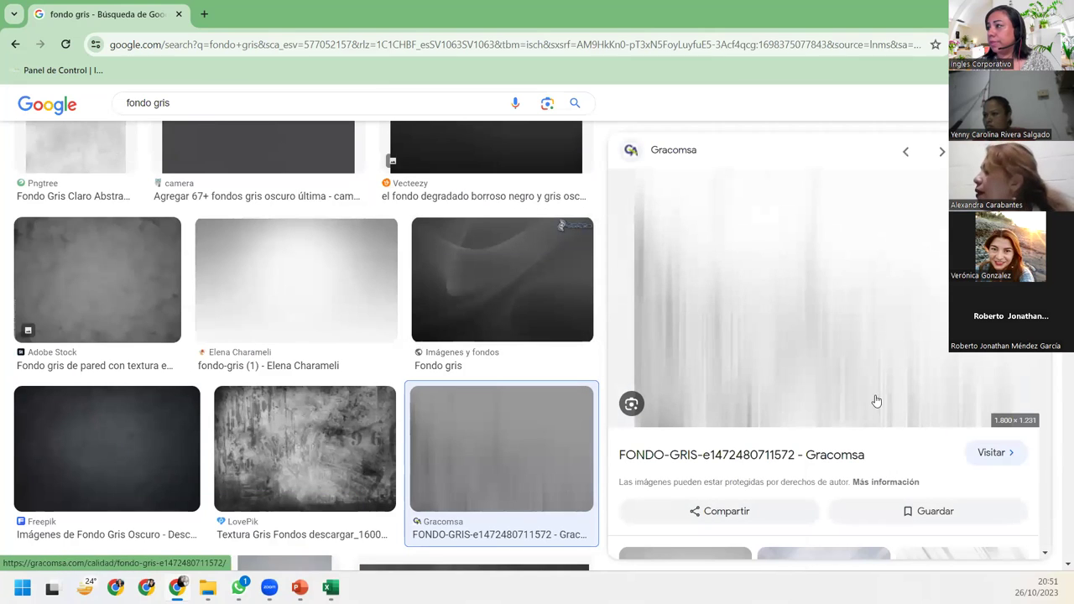
right_click(801, 325)
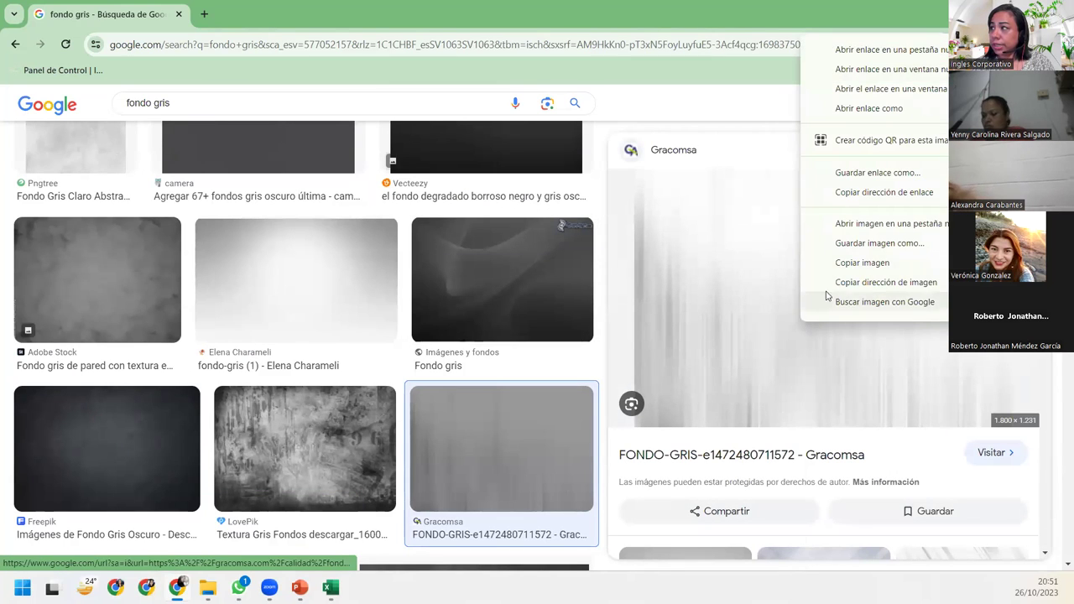
click(862, 264)
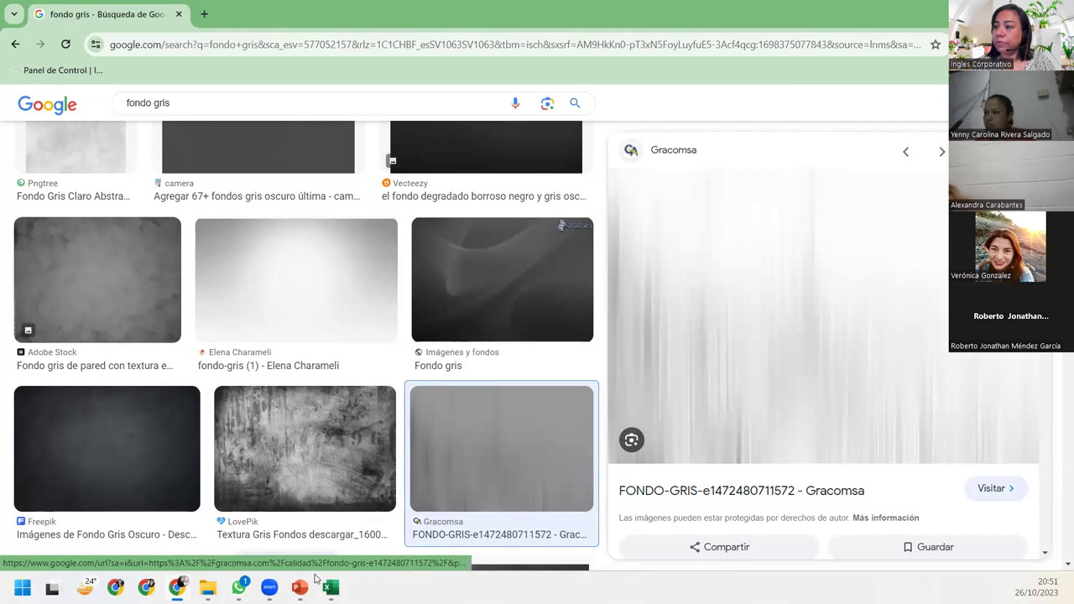
Fill the Marzo slice with the copied streaky grey image from the clipboard.
key(alt+Tab)
click(986, 405)
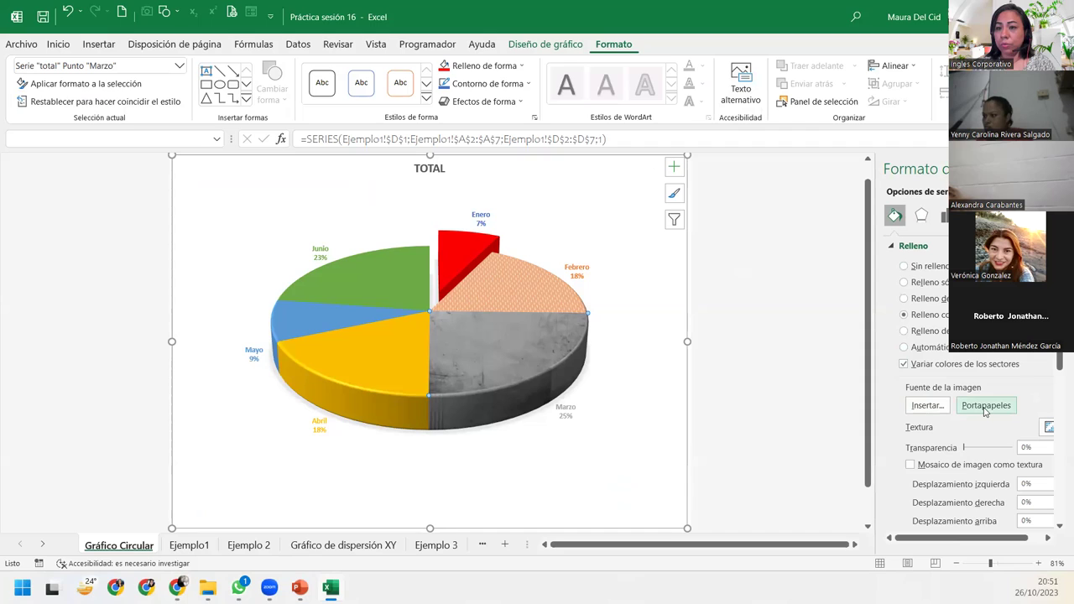
click(986, 406)
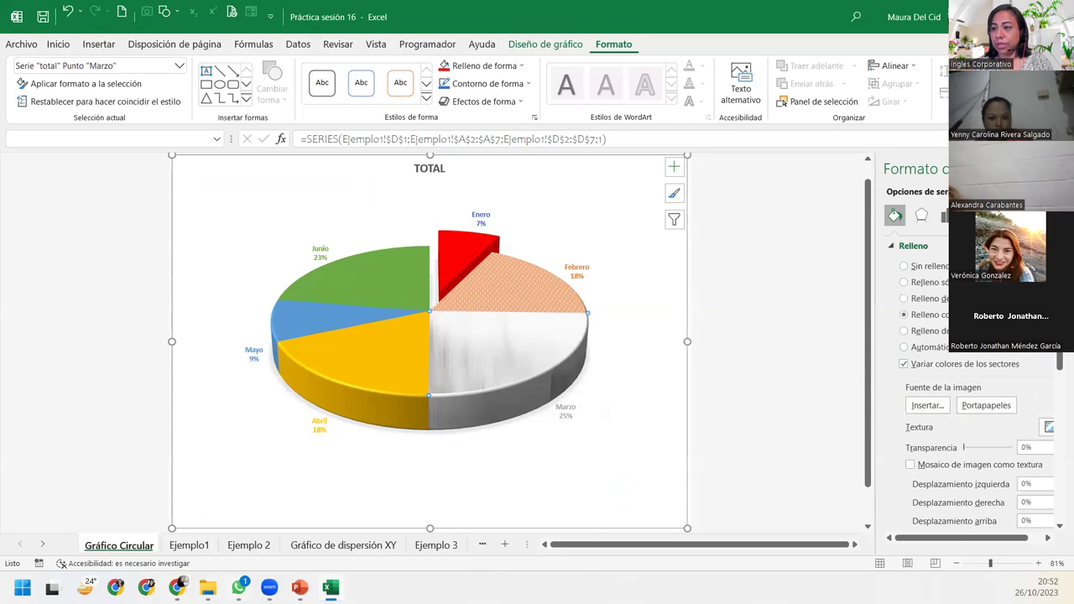
key(alt+Tab)
Copy the dark grey 1920 × 1200 'Fondo gris' image and return to Excel.
scroll(495, 382, down, 4)
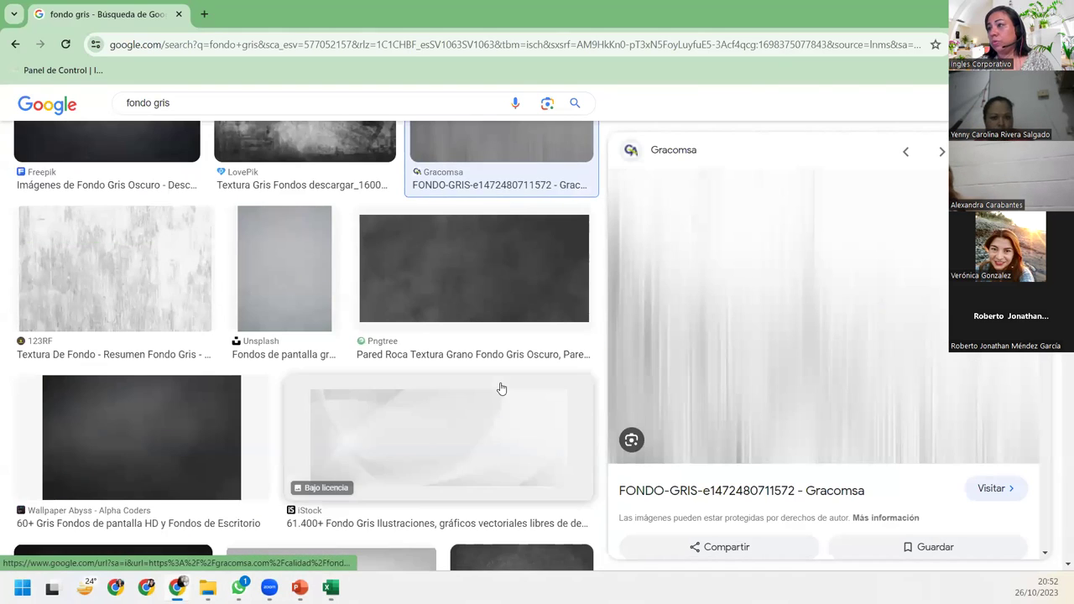
scroll(498, 386, down, 4)
scroll(501, 388, down, 4)
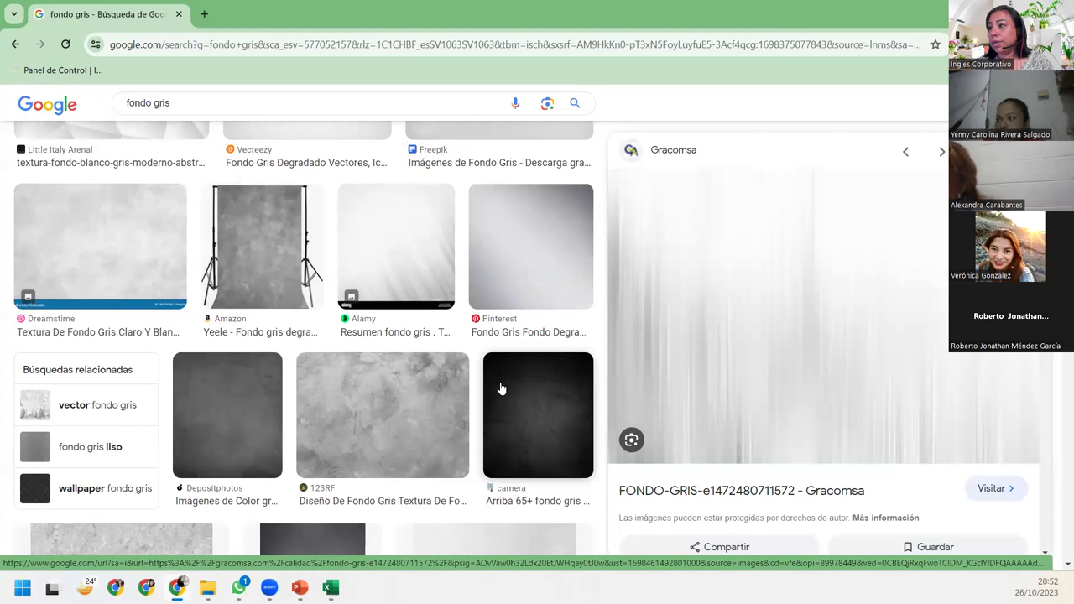
scroll(501, 388, down, 4)
scroll(501, 388, down, 3)
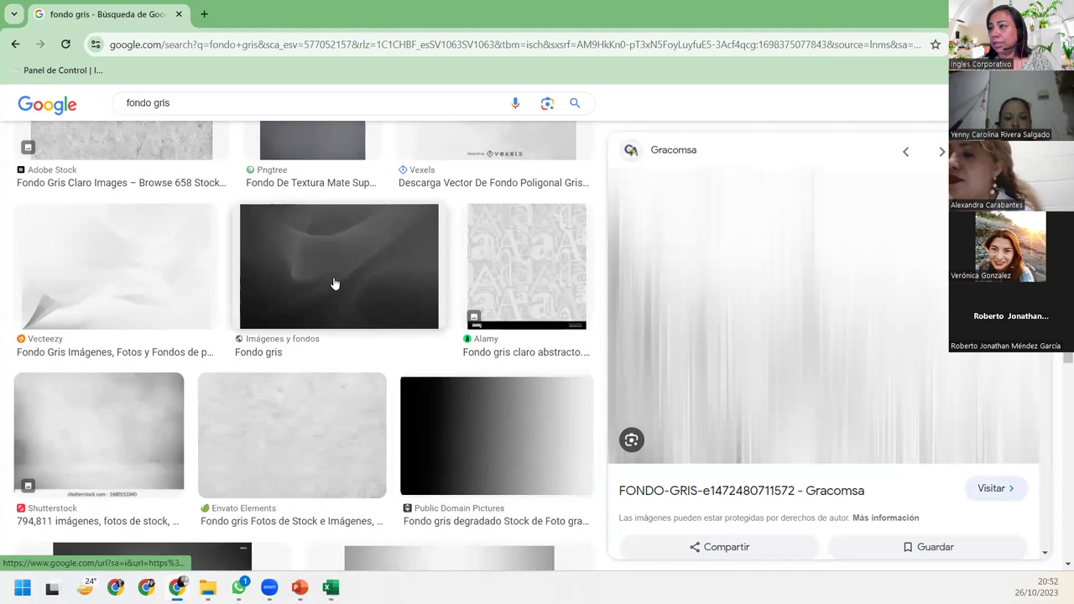
click(329, 279)
mouse_move(823, 298)
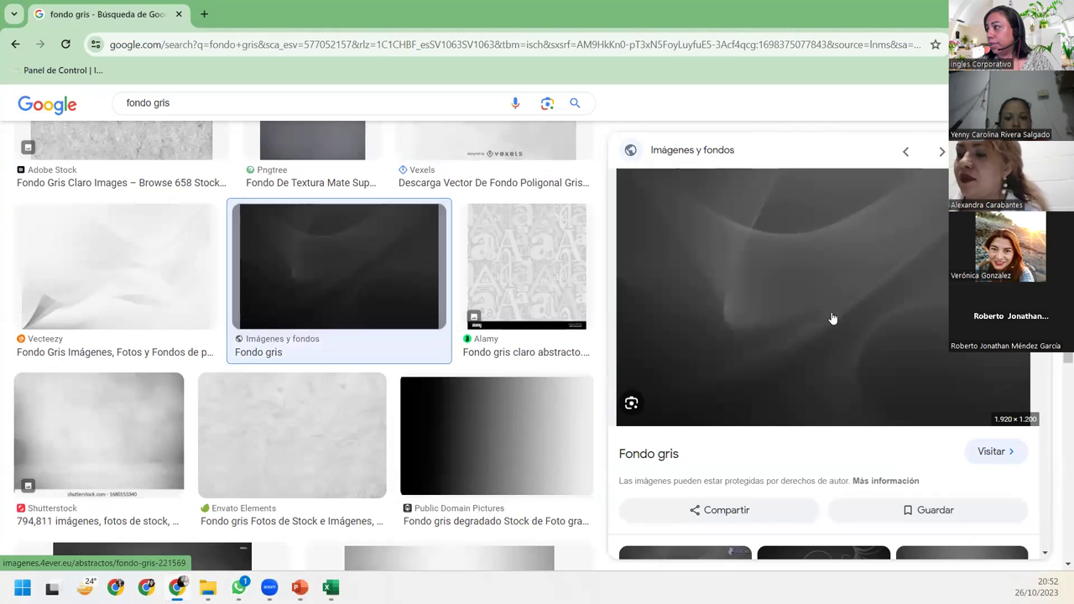
right_click(833, 318)
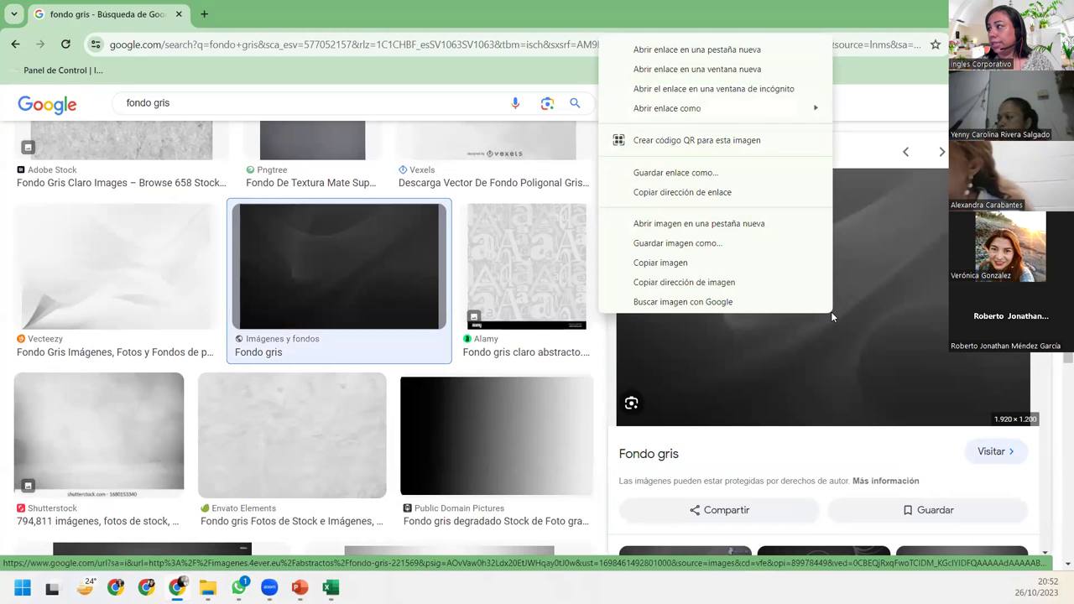
right_click(868, 309)
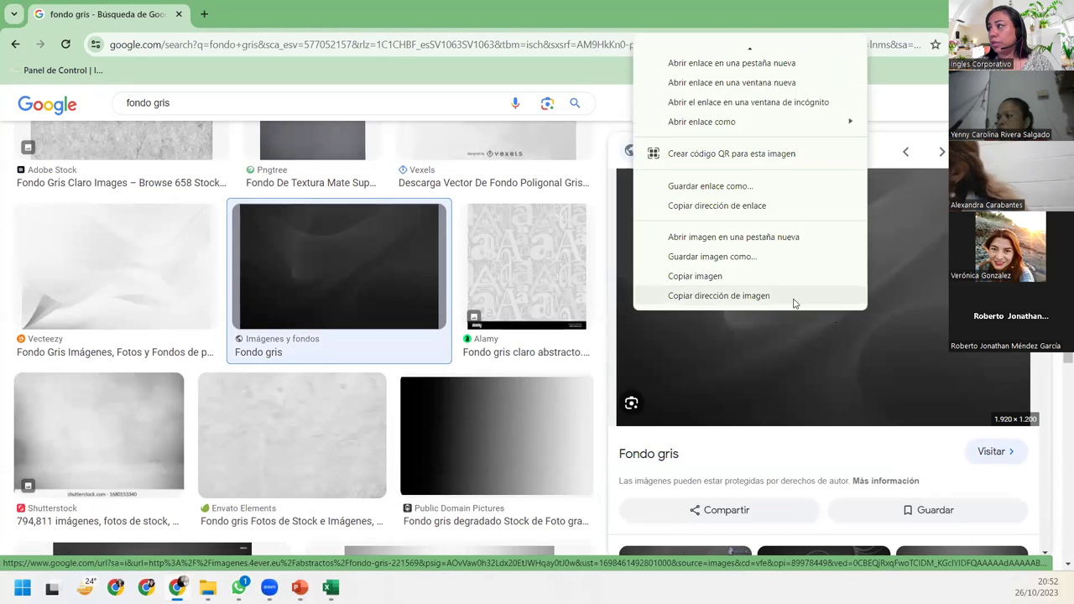
click(751, 279)
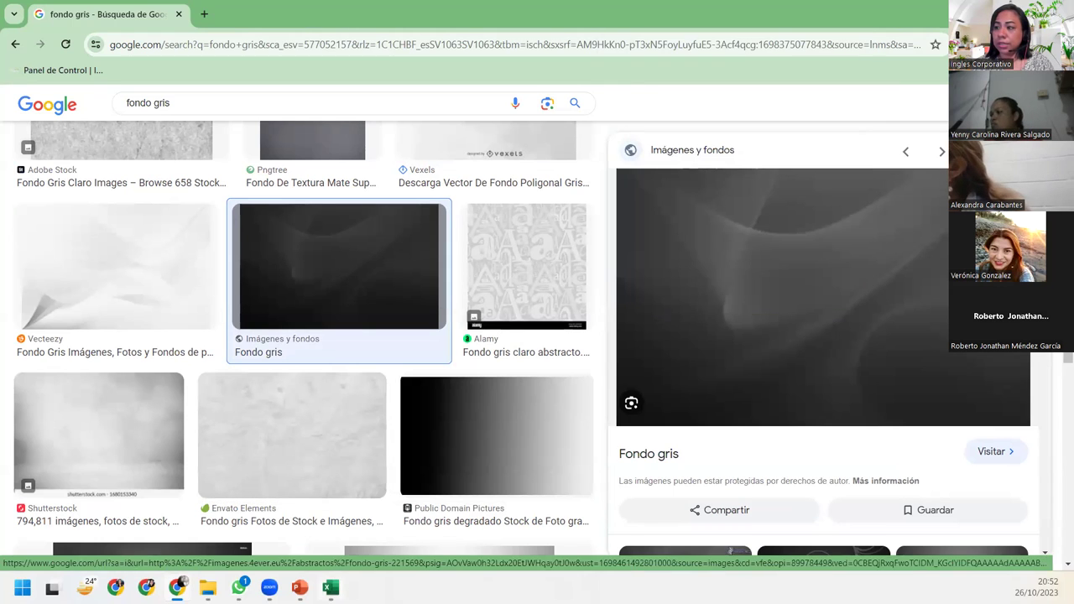
click(330, 587)
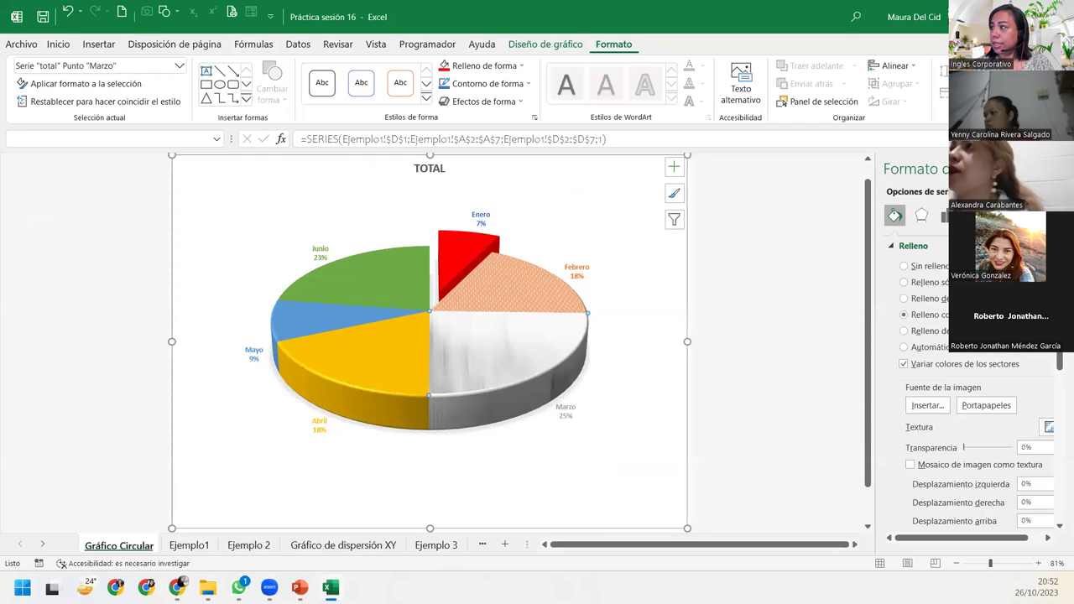
Fill Marzo with the copied dark grey image and select the Abril slice.
click(1005, 411)
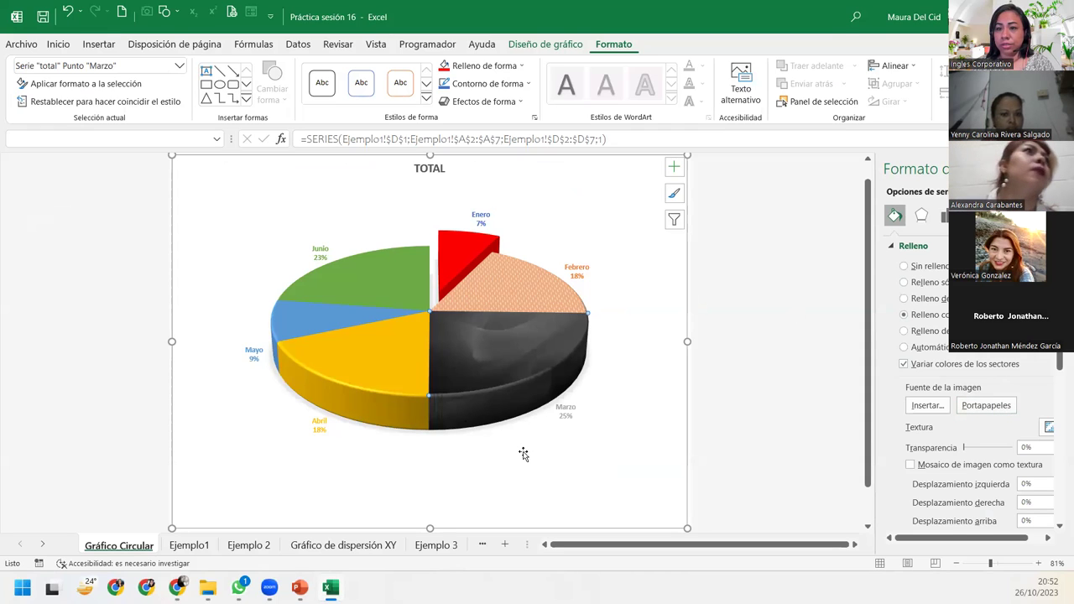
click(351, 393)
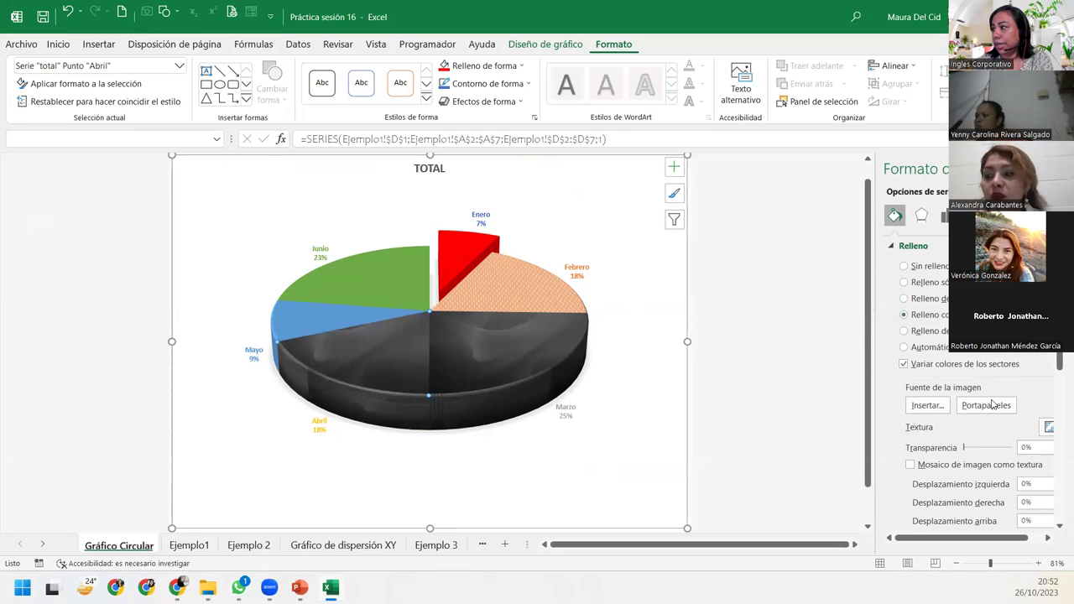
Give the Abril slice the light beige wood texture from the Textura gallery.
drag(941, 542, 996, 537)
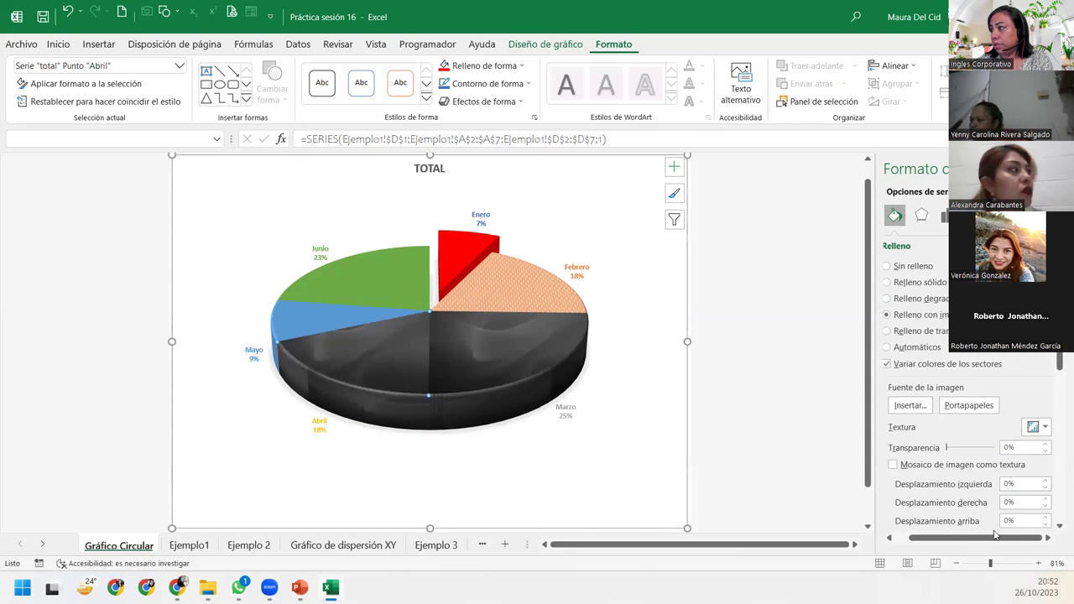
click(1037, 427)
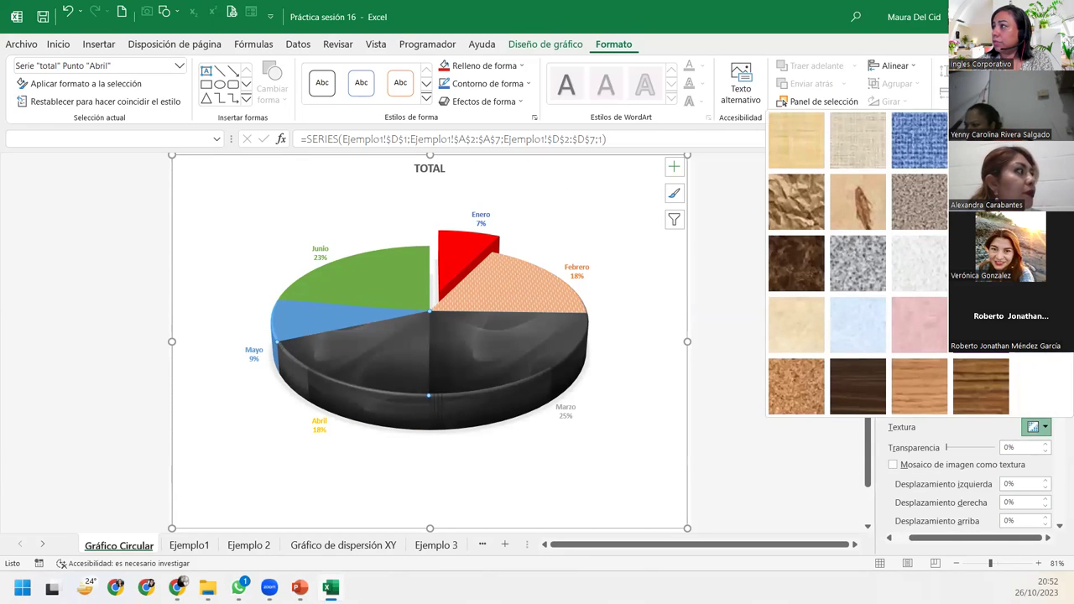
click(806, 315)
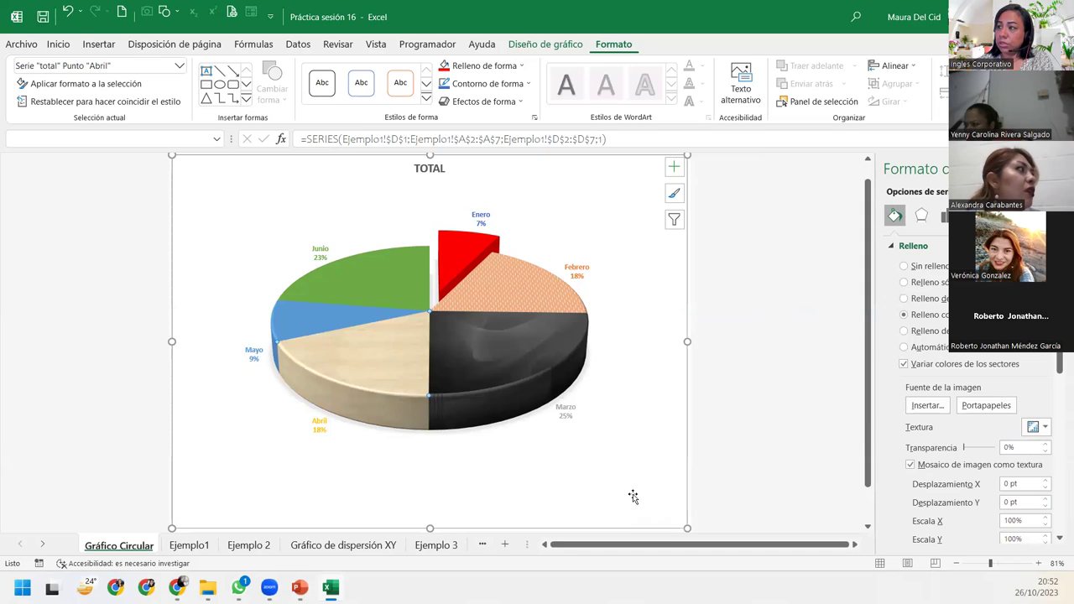
click(633, 497)
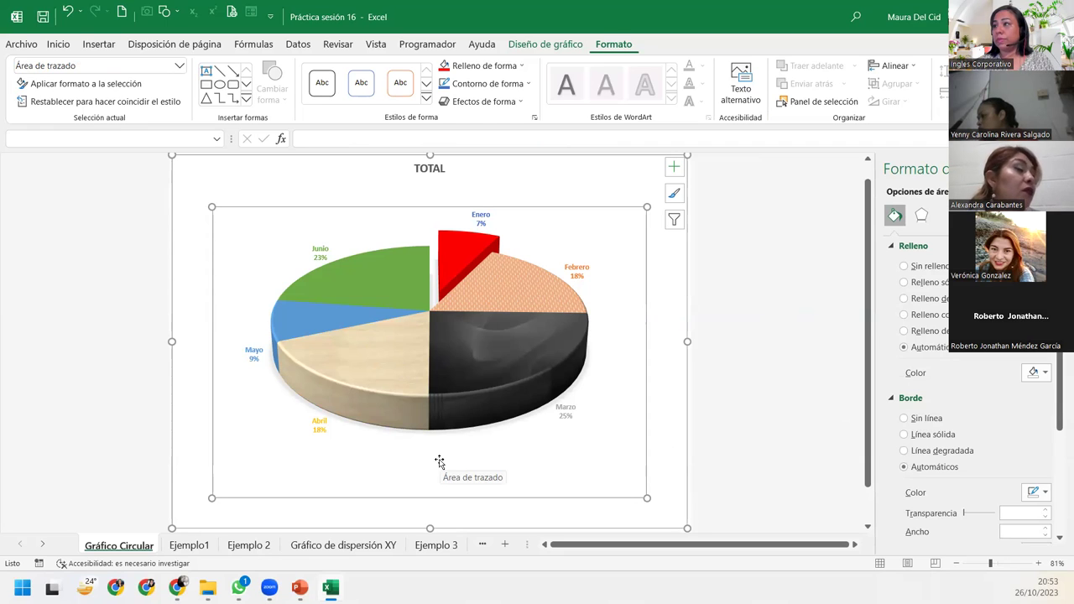
Change the Junio pie slice from solid green to the green radial gradient preset.
click(371, 265)
click(372, 265)
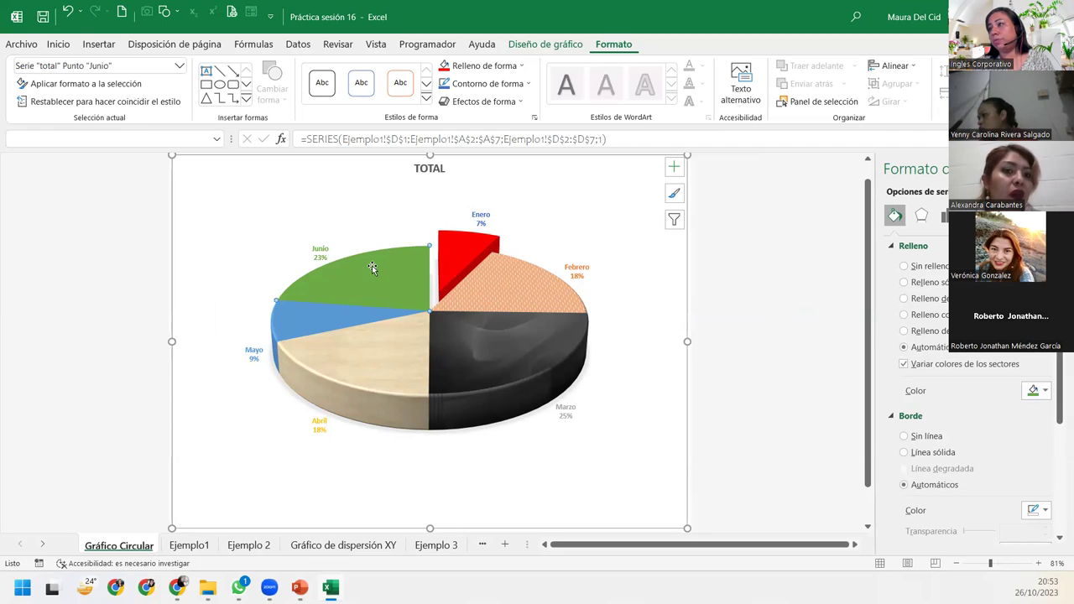
click(904, 298)
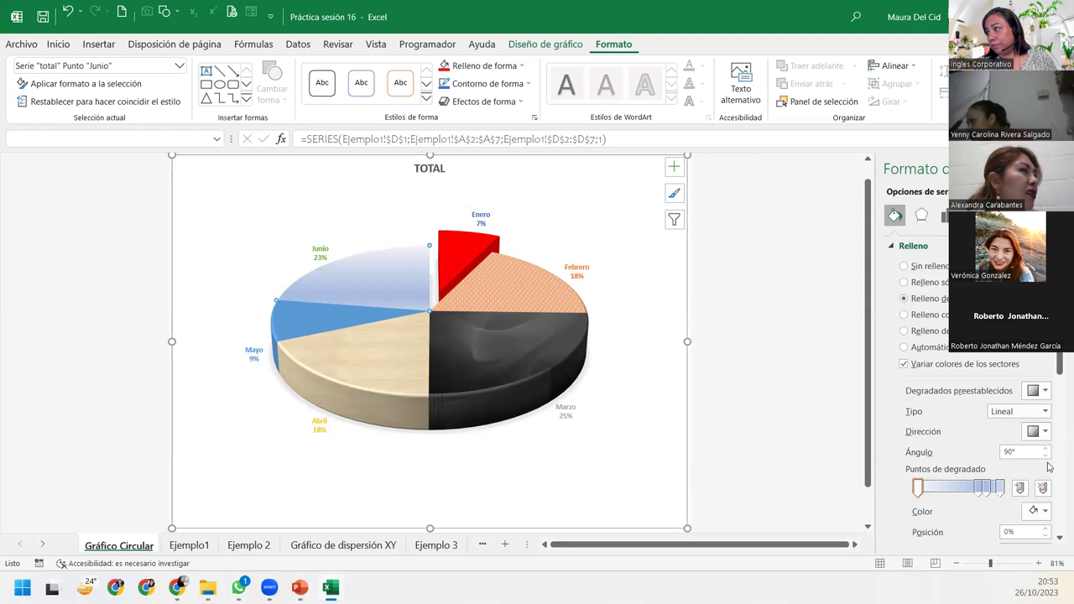
click(1042, 391)
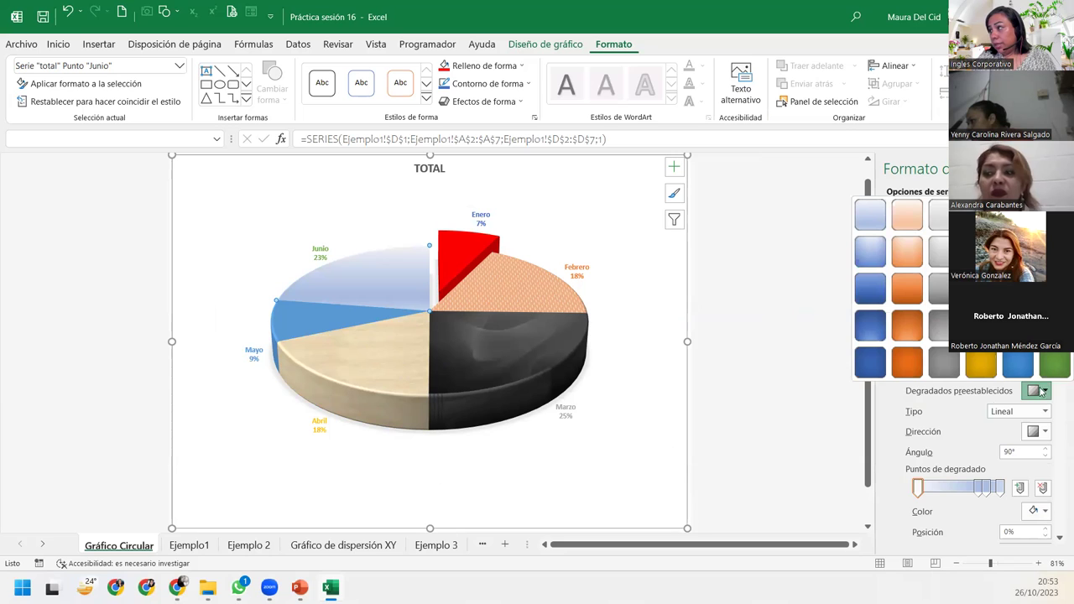
click(1055, 362)
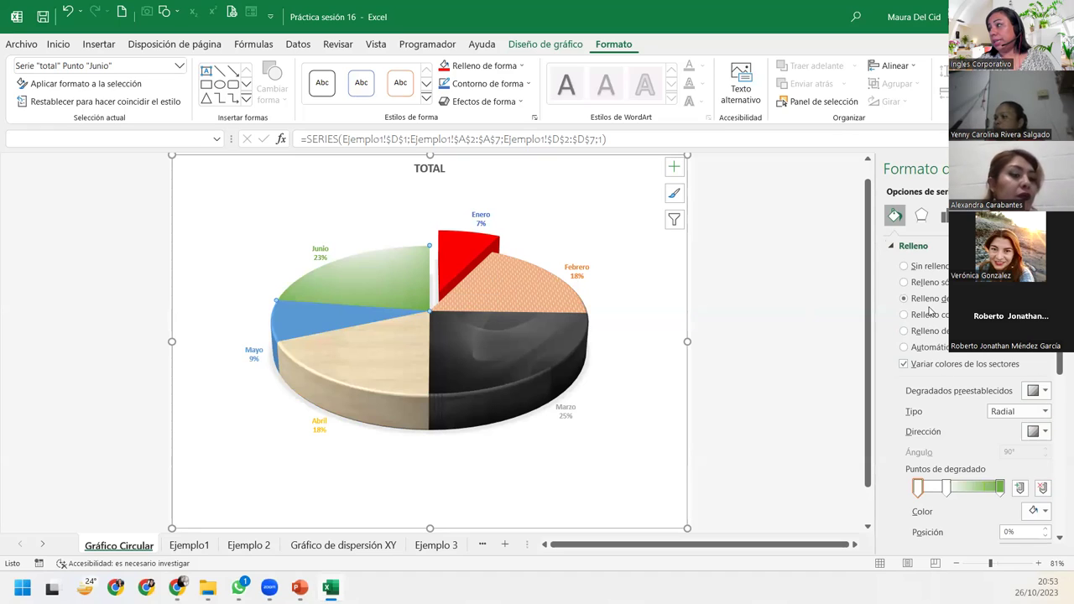
click(1038, 391)
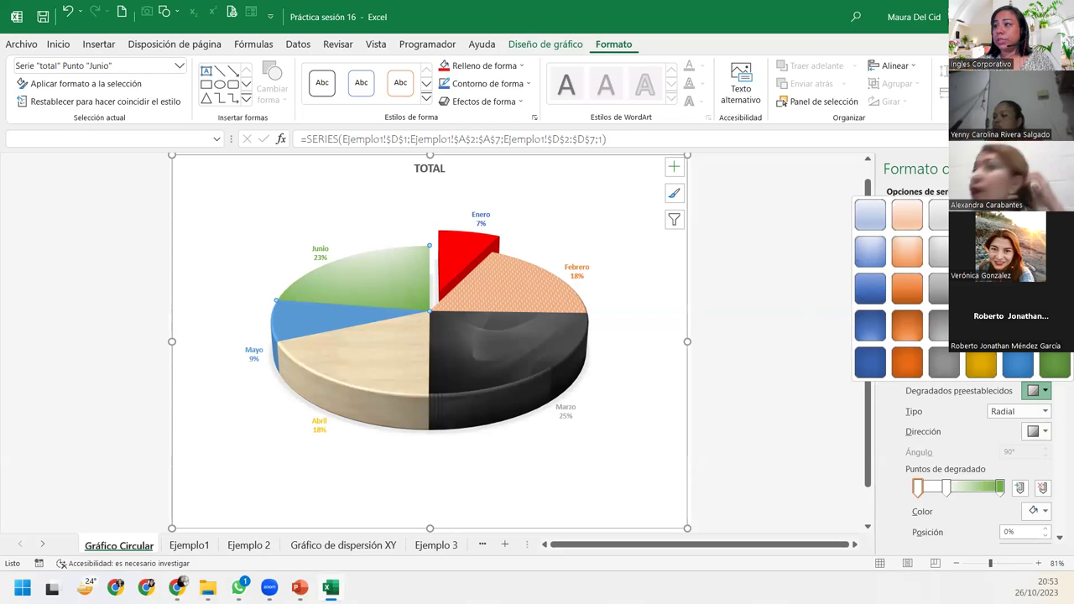
key(Escape)
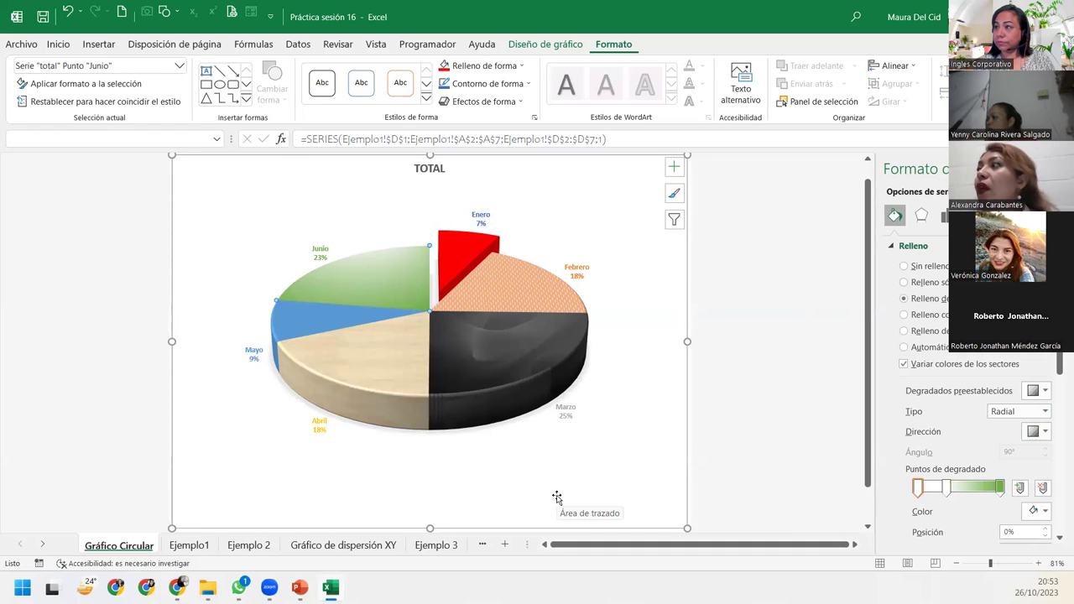
click(300, 312)
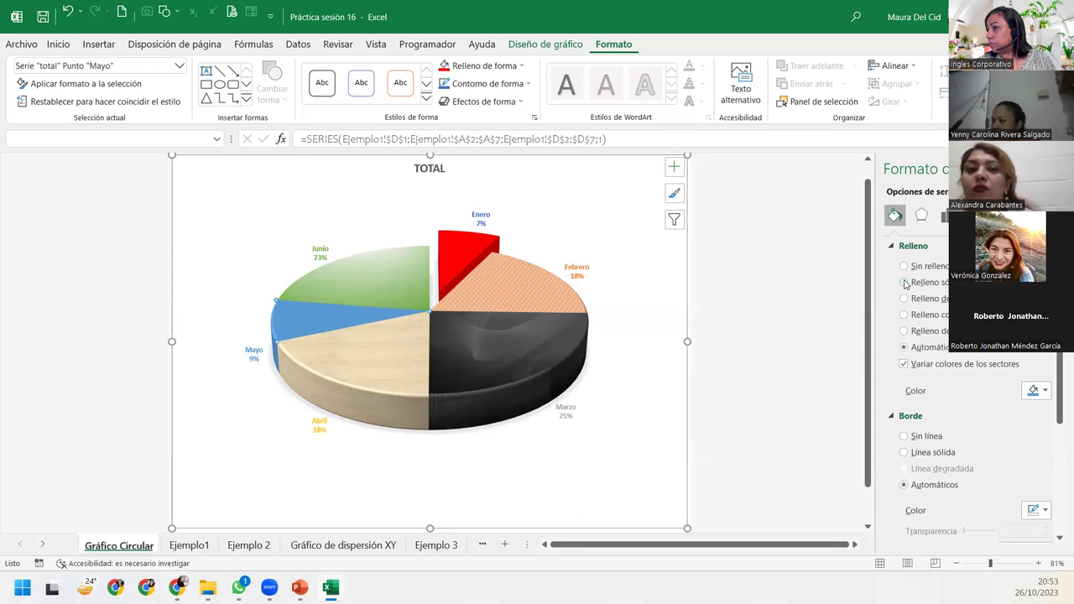
Fill the Mayo slice with a custom light sky blue, RGB 94-197-248 (#5EC5F8).
click(905, 283)
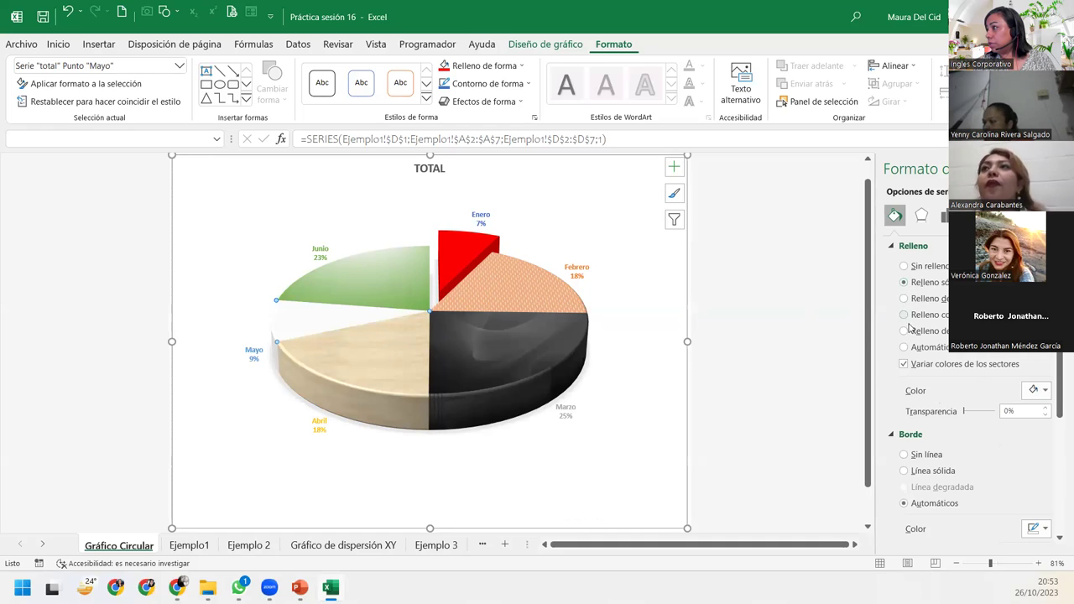
click(1047, 392)
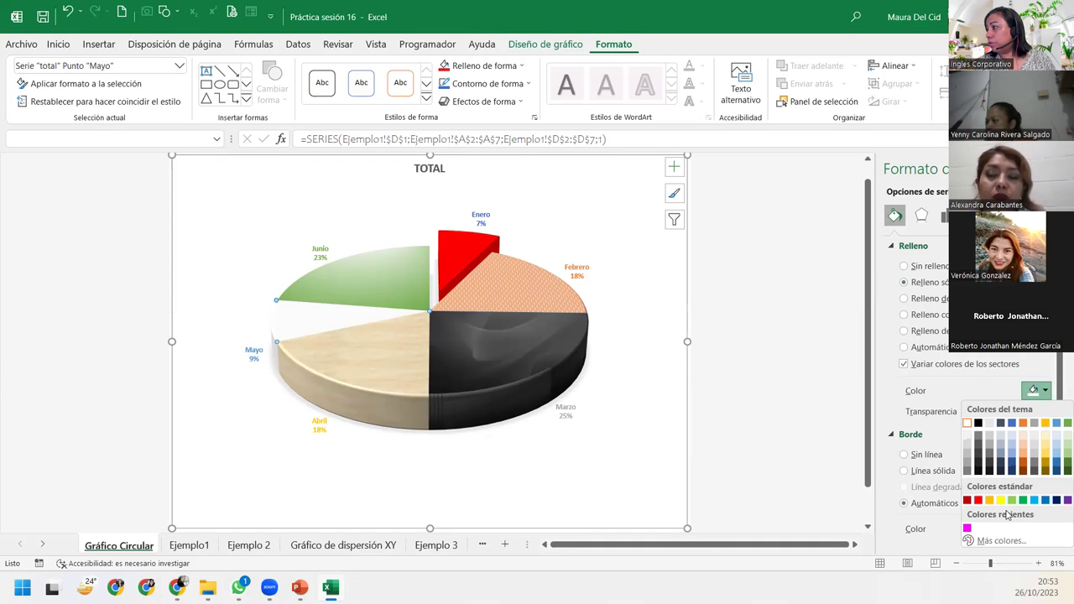
click(1002, 542)
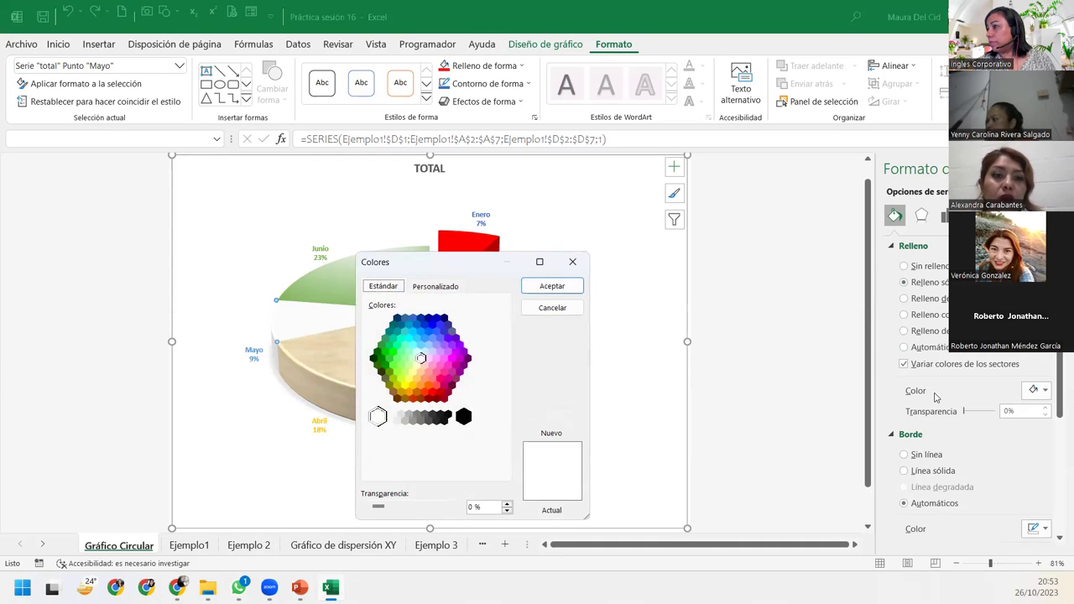
click(424, 289)
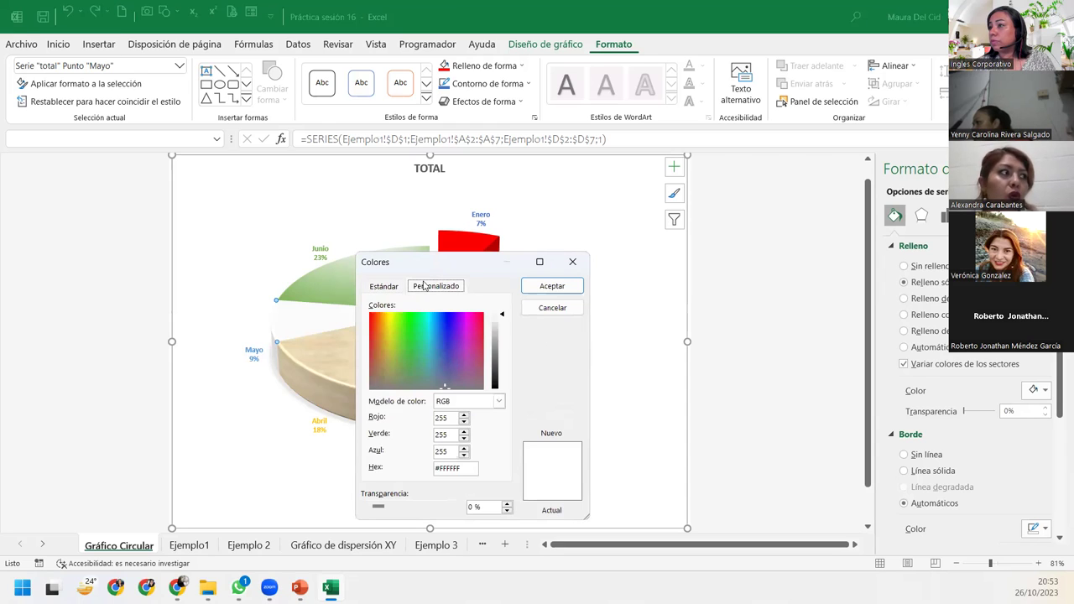
click(429, 336)
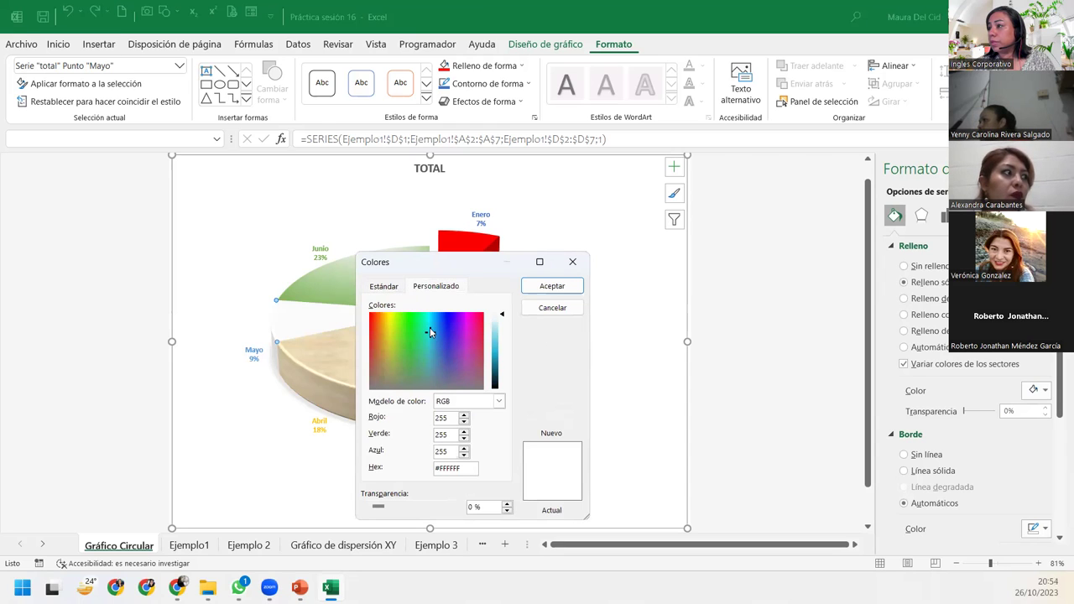
click(495, 346)
drag(494, 348, 499, 338)
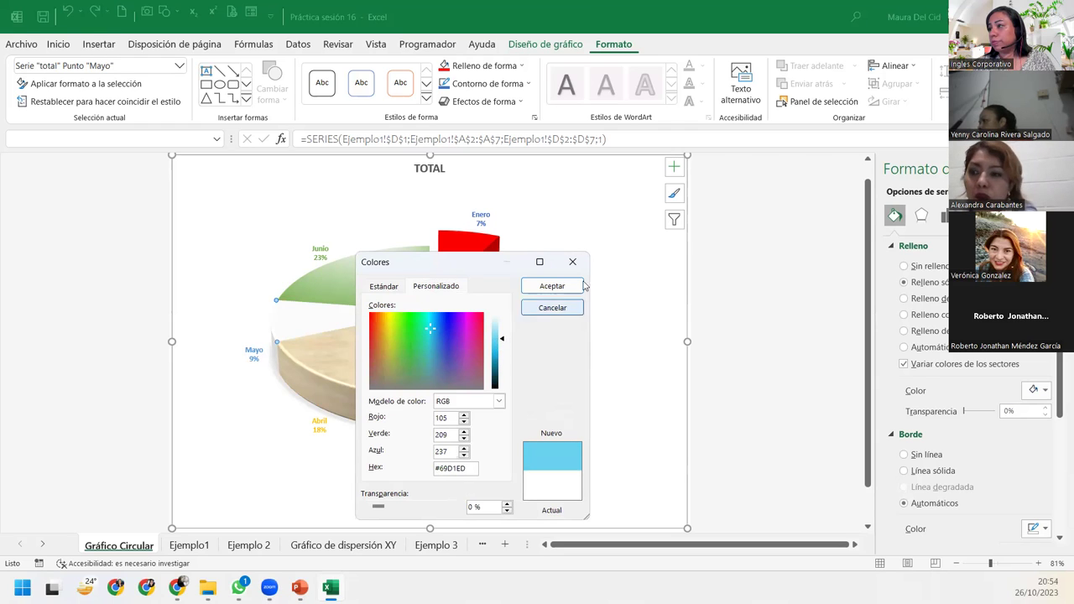
mouse_move(430, 327)
mouse_down()
mouse_move(437, 336)
mouse_move(432, 321)
mouse_up()
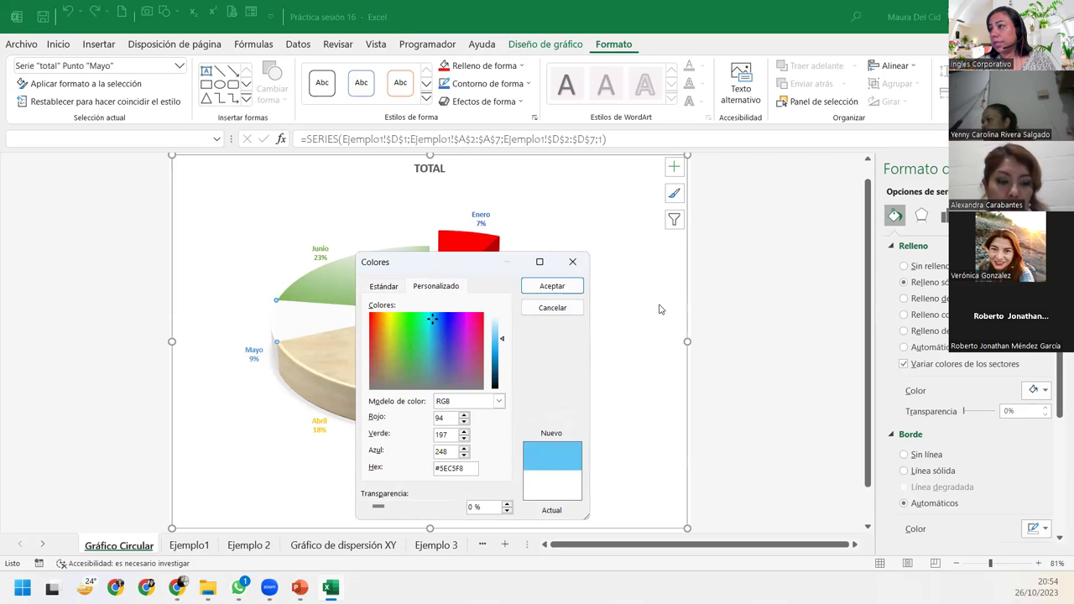
click(552, 285)
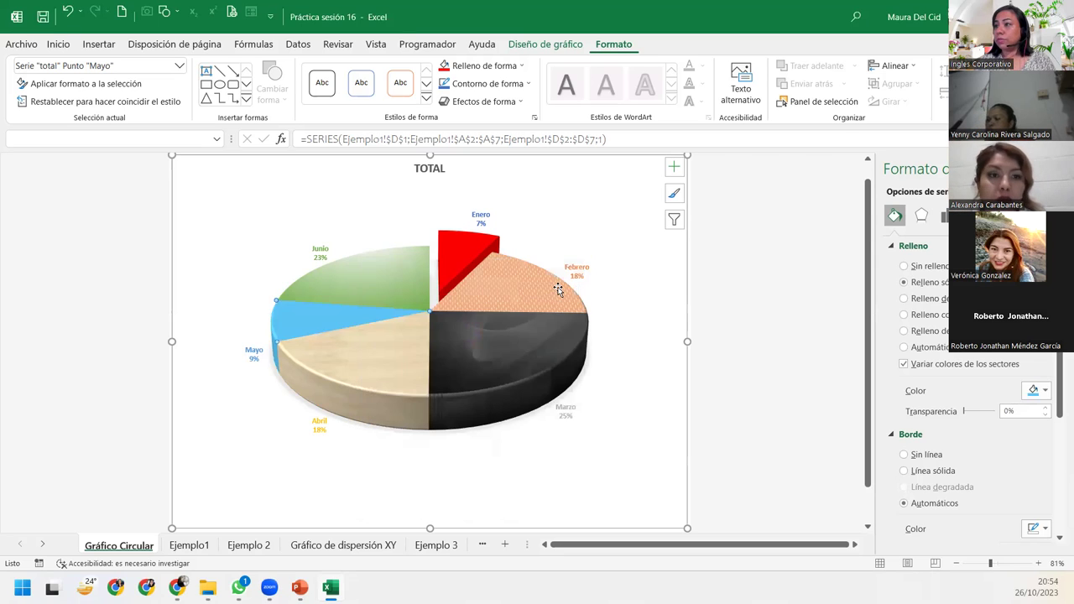
click(668, 484)
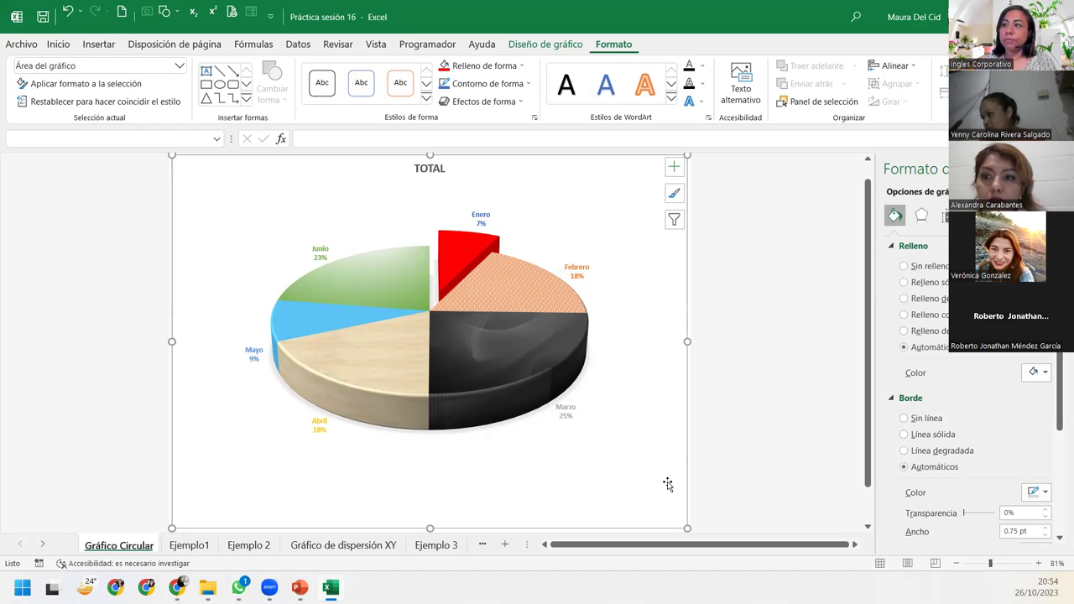
Replace the pie title TOTAL with 'INGRESOS TOTALES CORRESPONDIENTES AL PRIMER SEMESTRE'.
click(443, 169)
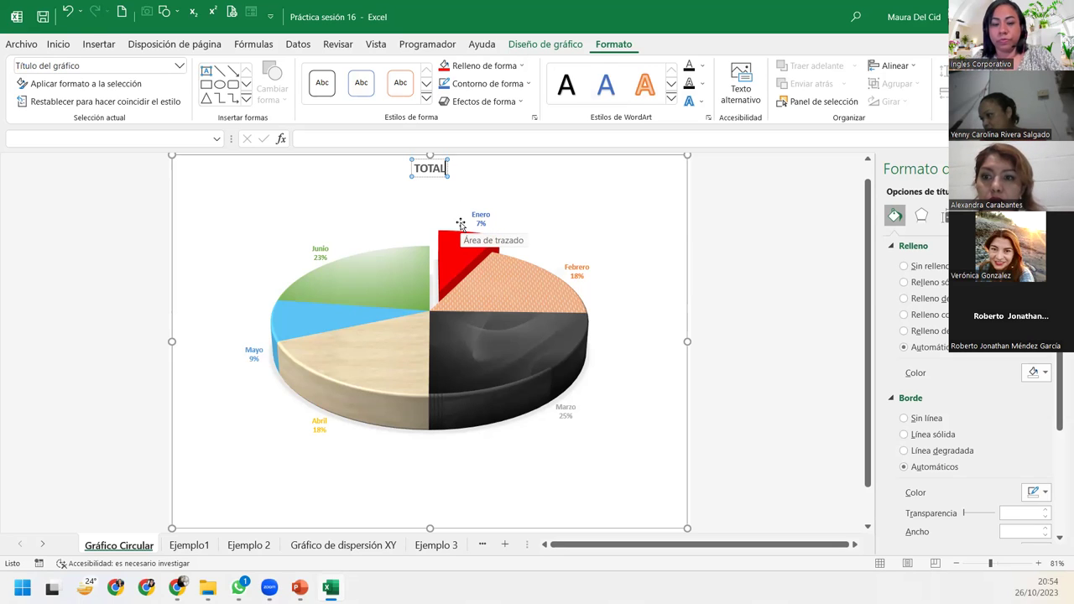
key(BackSpace)
key(BackSpace)
key(BackSpace)
key(BackSpace)
text(INGRESOS T)
text(ES CORRESPONDIENTES AL PRIMER SEMESTRE)
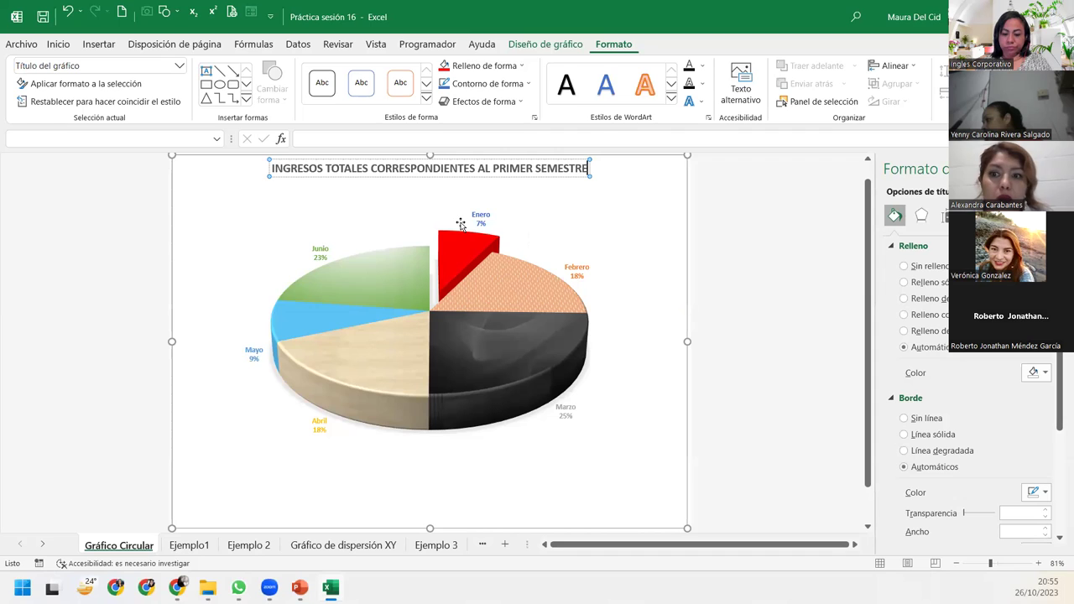
click(619, 231)
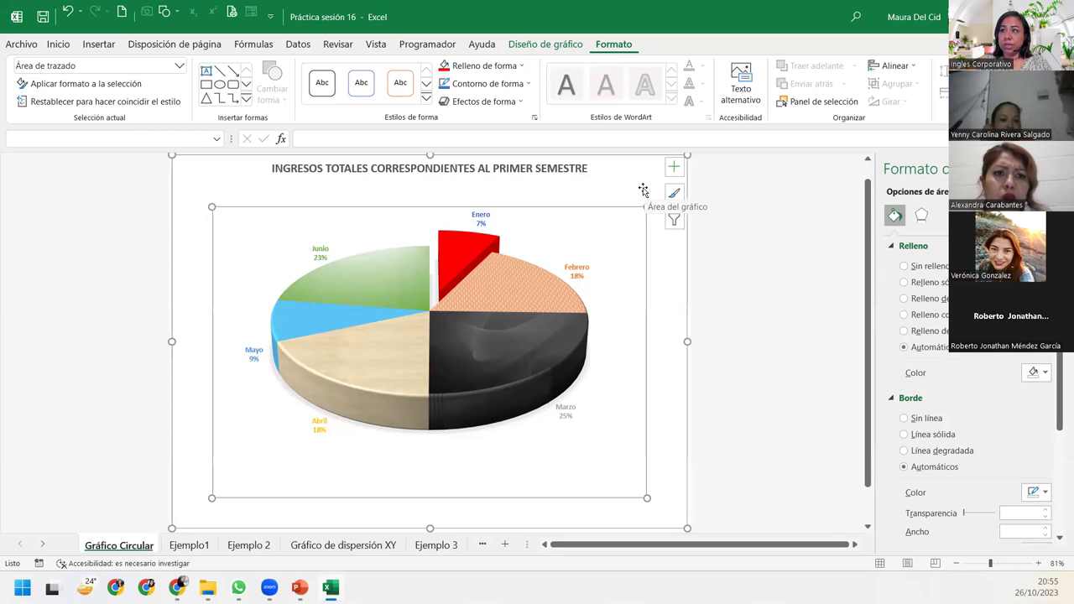
click(544, 168)
triple_click(519, 168)
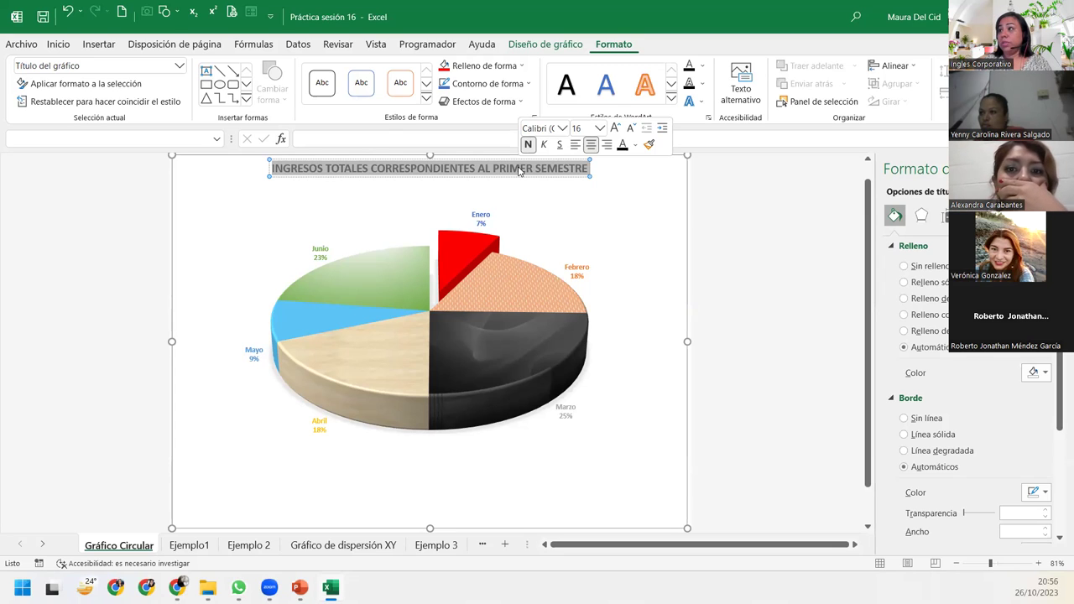
click(683, 208)
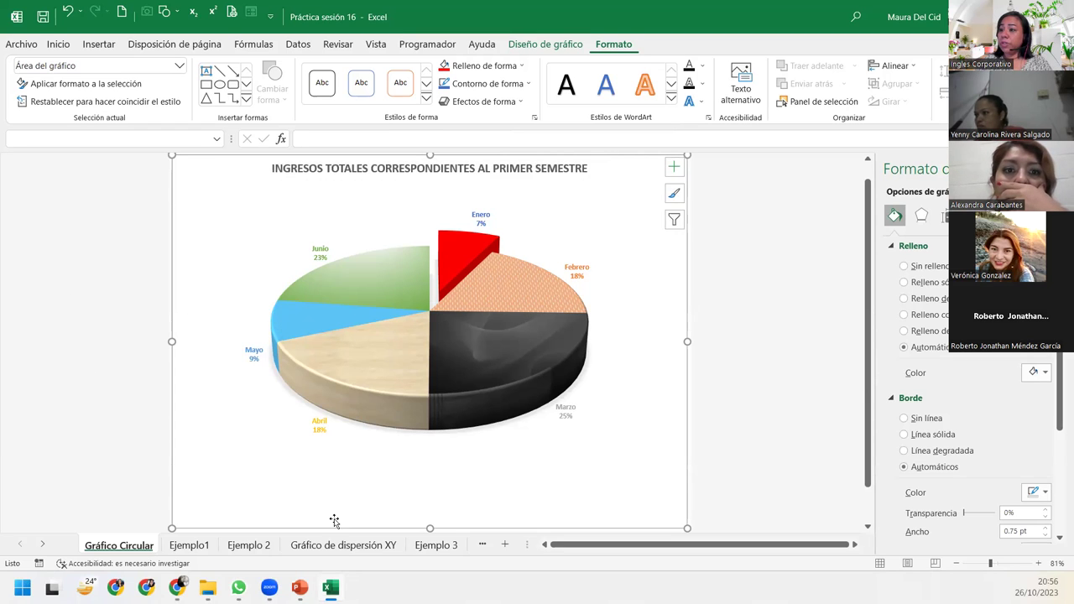
Go to the Ejemplo1 sheet, select the Ingresos y egresos column chart and close Format Chart Area.
click(191, 547)
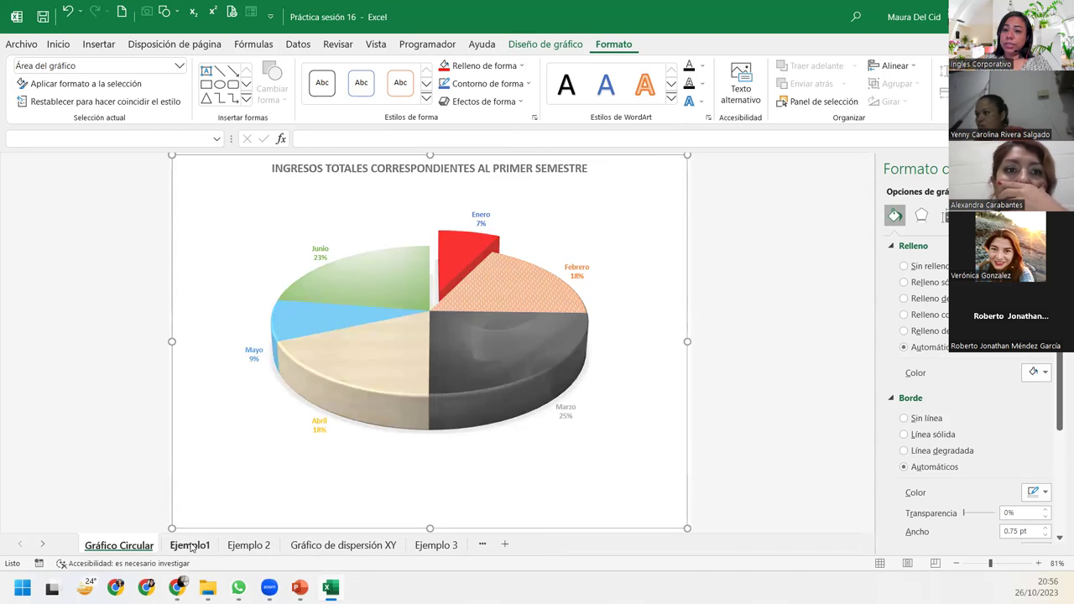
scroll(748, 367, up, 5)
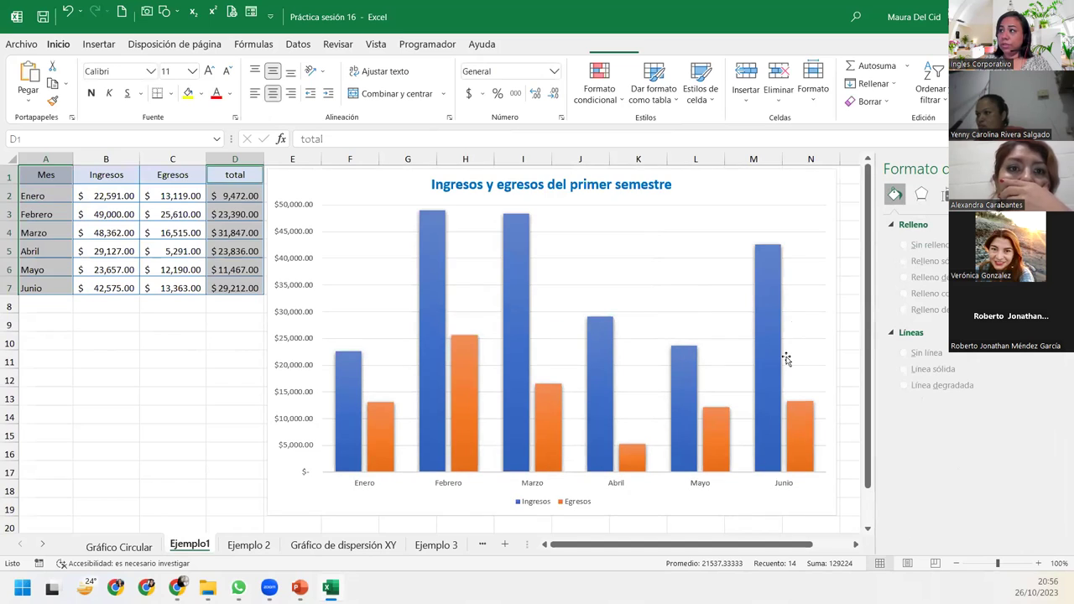
click(815, 189)
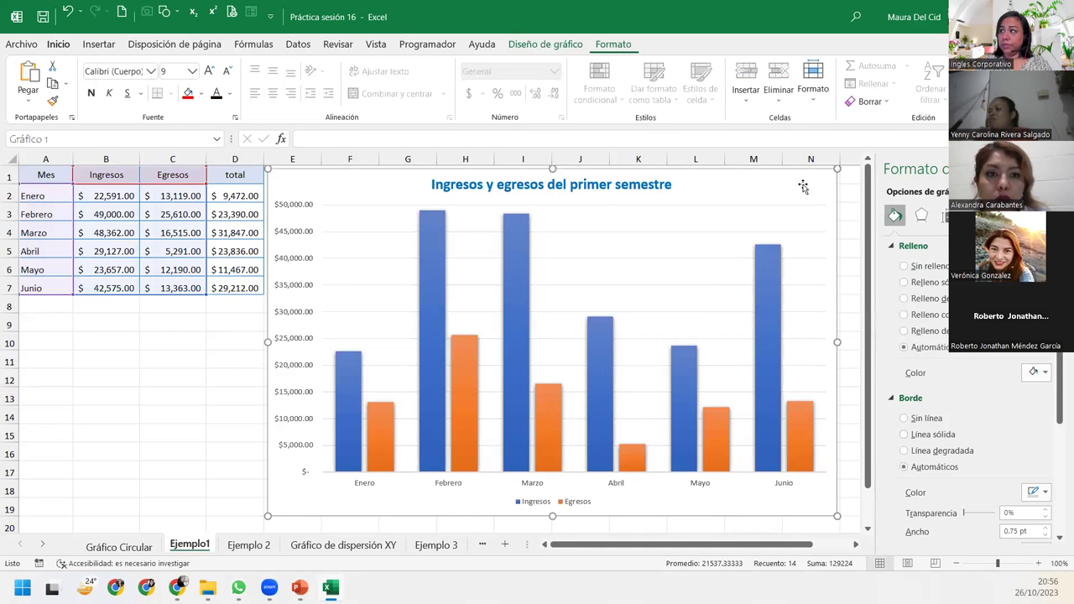
click(1062, 169)
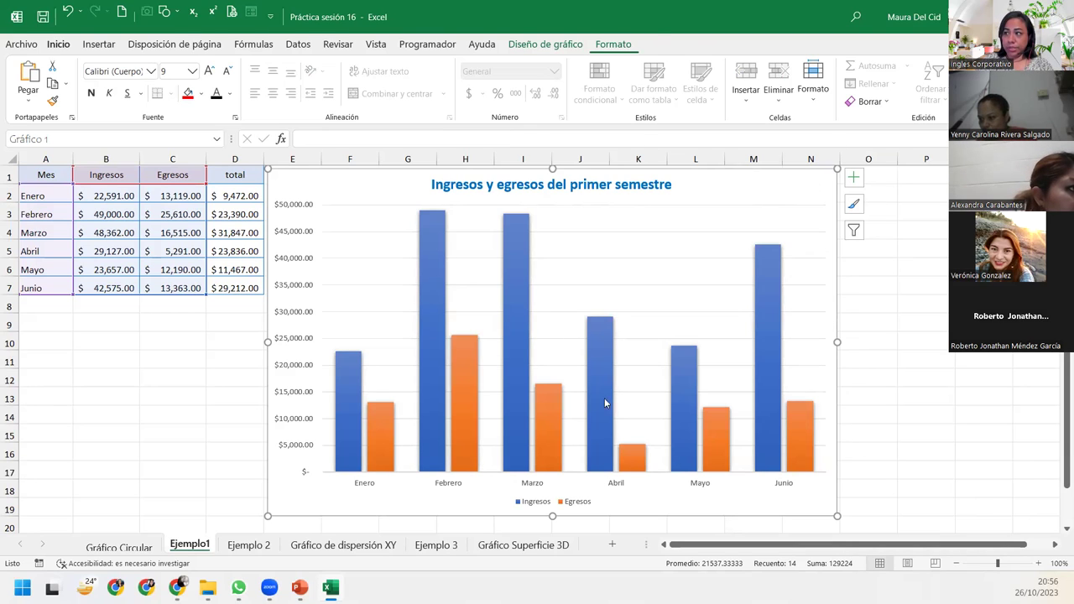
mouse_move(853, 230)
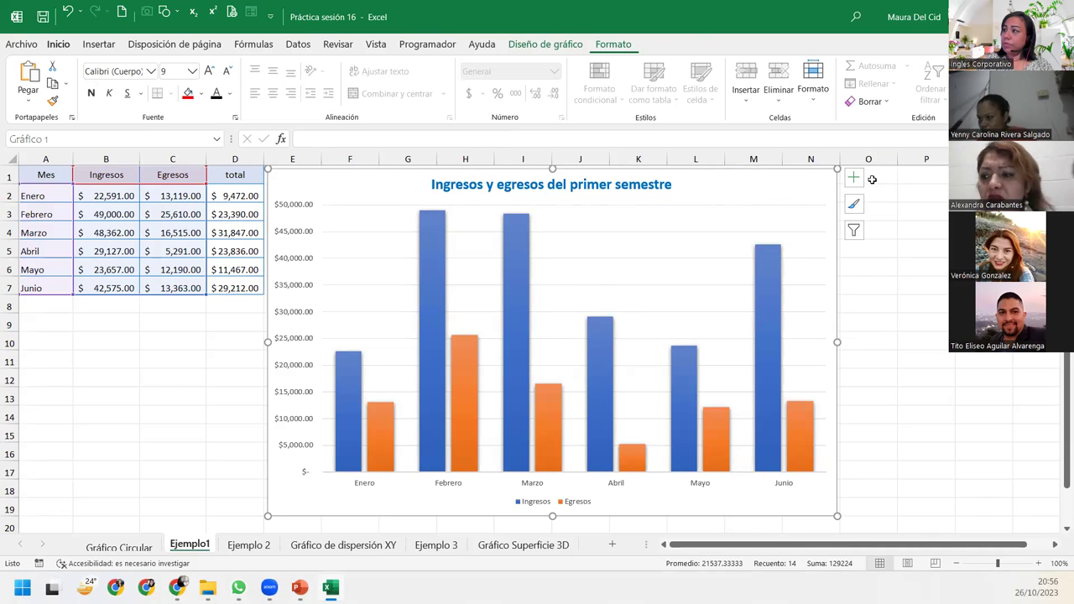
Try chart filters showing only Egresos, then only Ingresos, in the column chart.
click(856, 229)
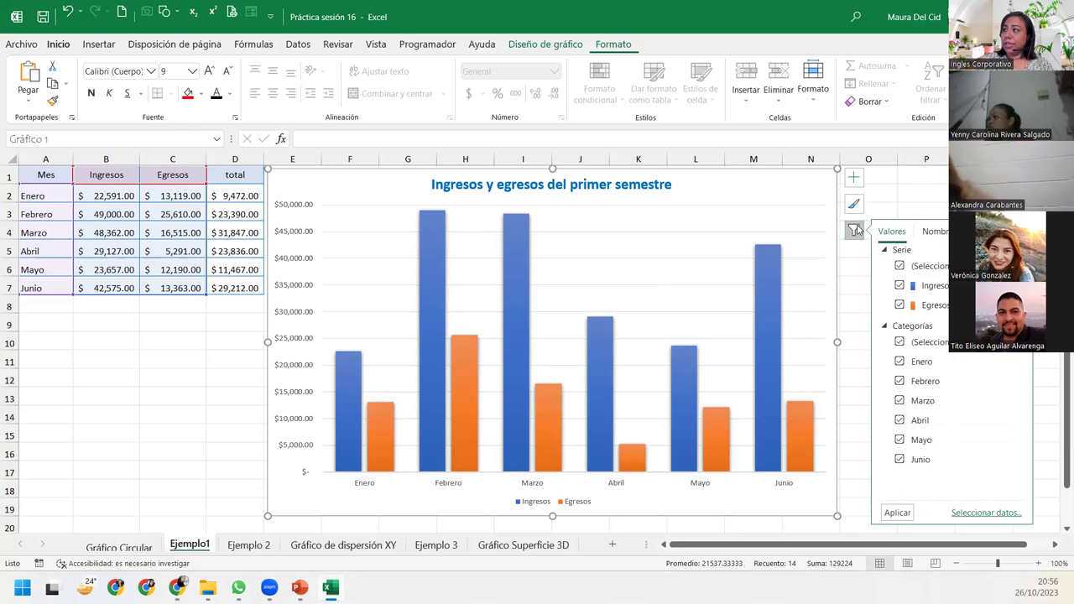
click(899, 287)
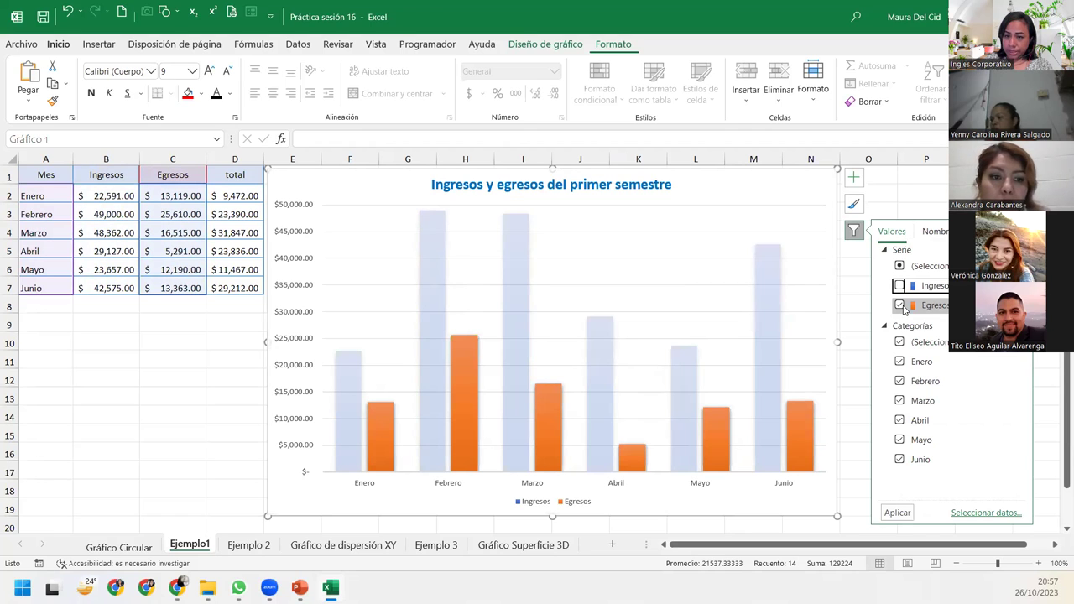
click(897, 513)
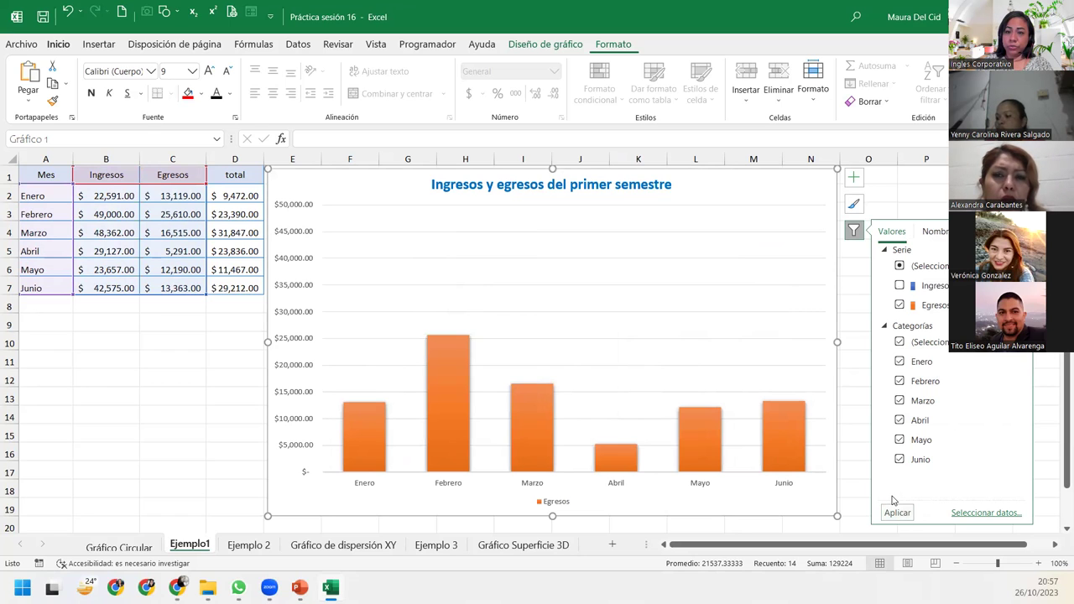
click(899, 285)
click(899, 306)
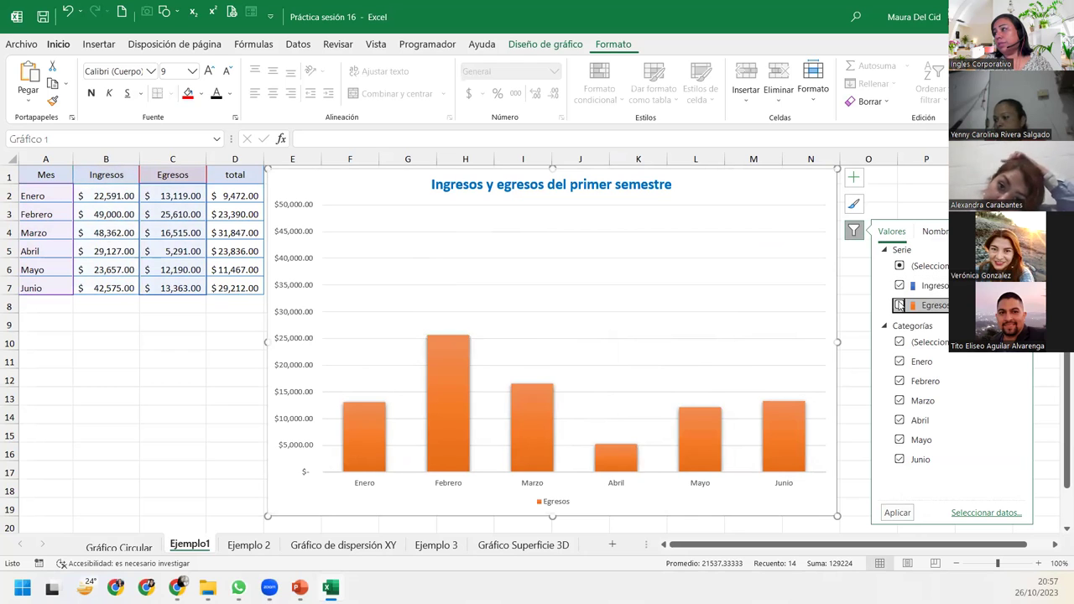
click(892, 516)
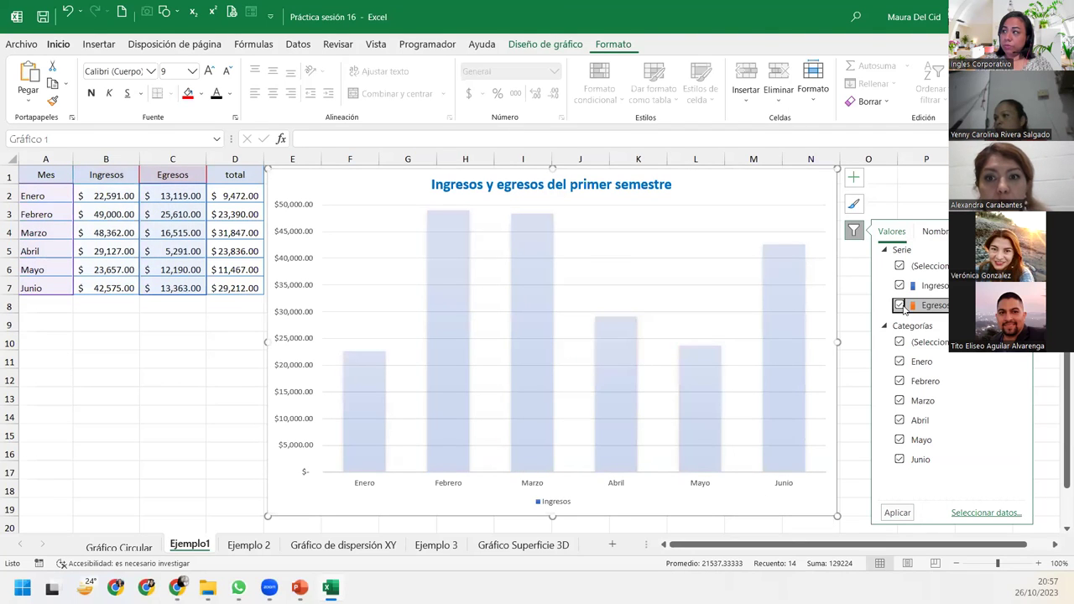
Exclude Abril, Mayo and Junio so the chart shows only Enero to Marzo.
click(899, 421)
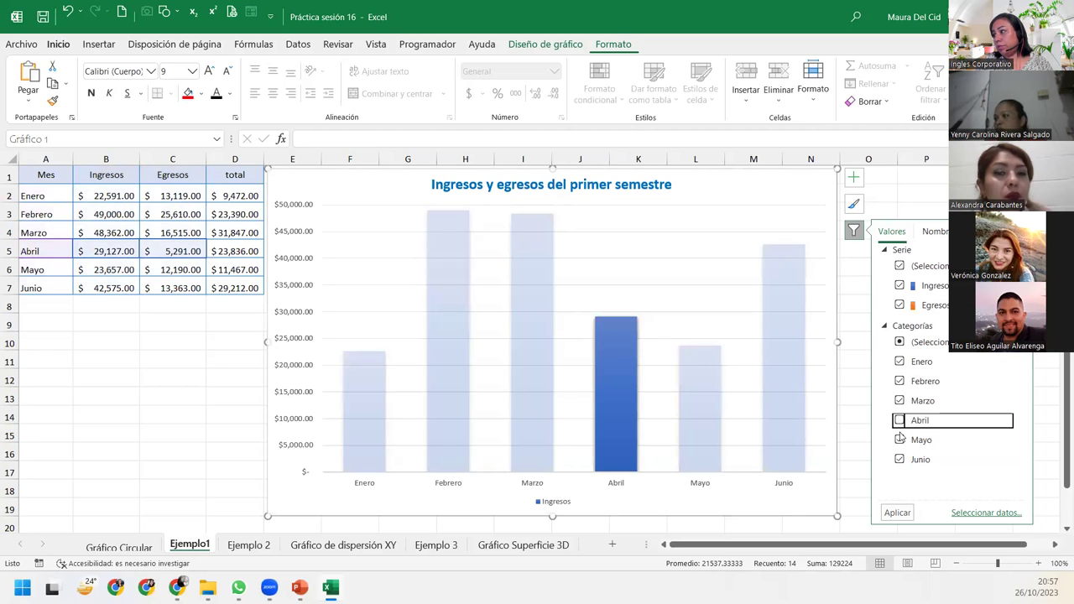
click(900, 440)
click(900, 460)
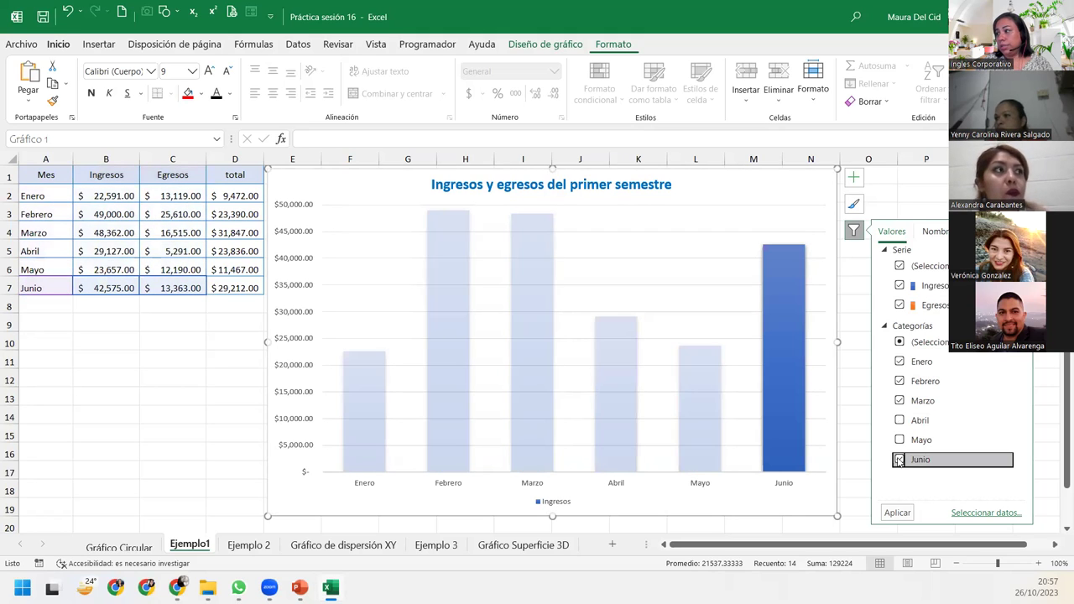
click(898, 512)
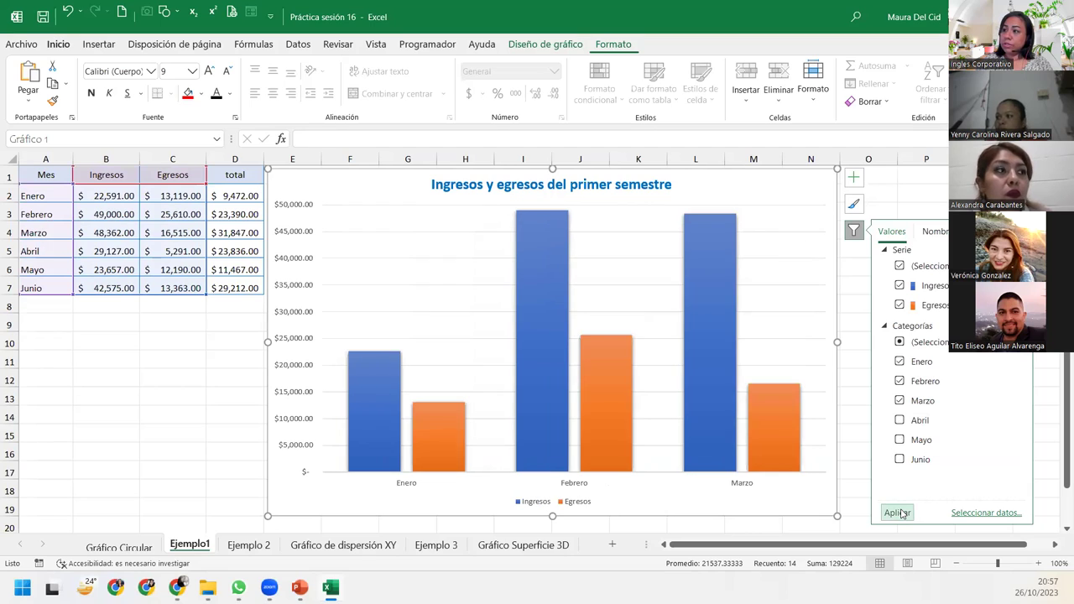
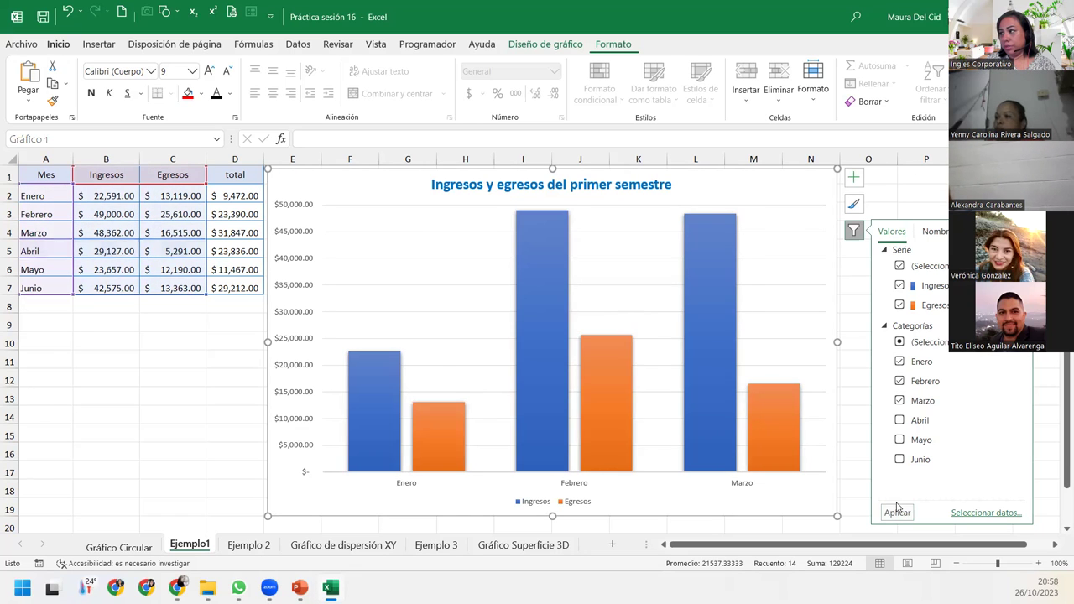
Apply the chart filter showing only Enero–Marzo and switch to the Ejemplo 2 sheet.
click(769, 502)
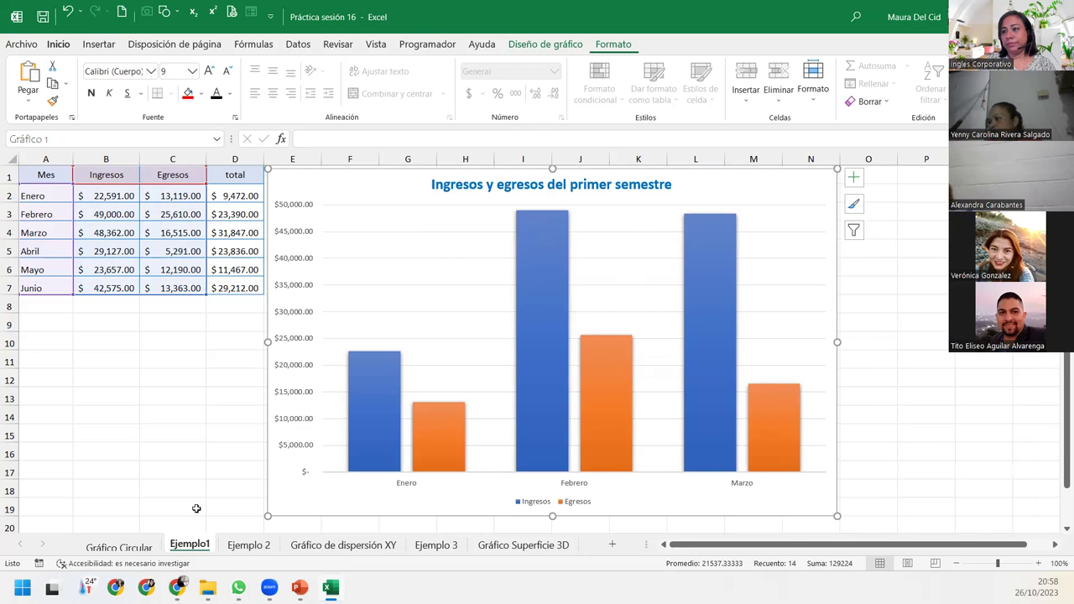
click(246, 548)
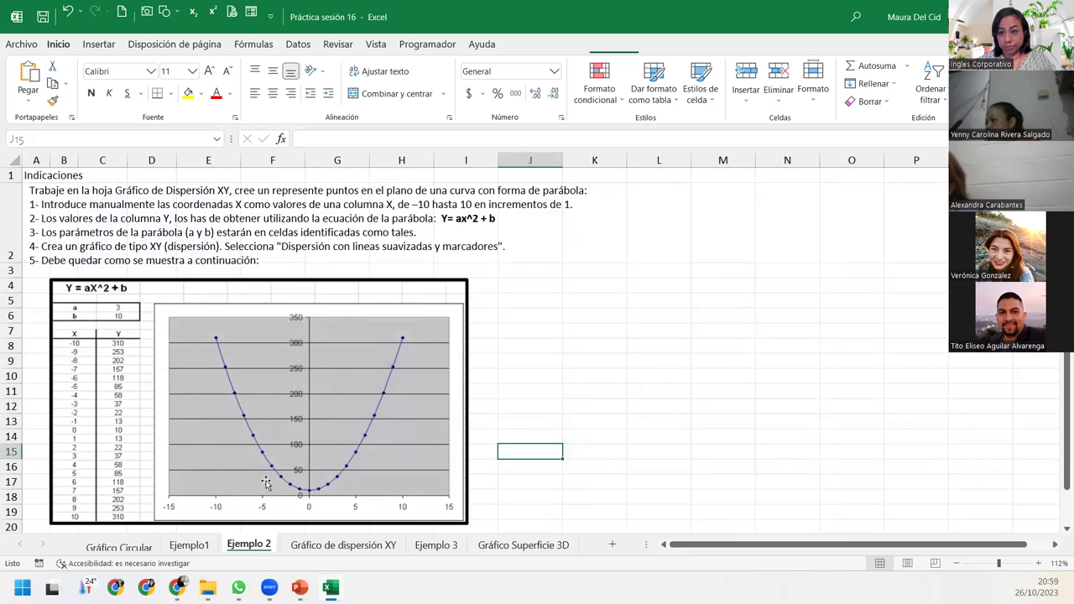
On the Gráfico de dispersión XY sheet, enter -10 in A7 and -9 in A8.
click(343, 546)
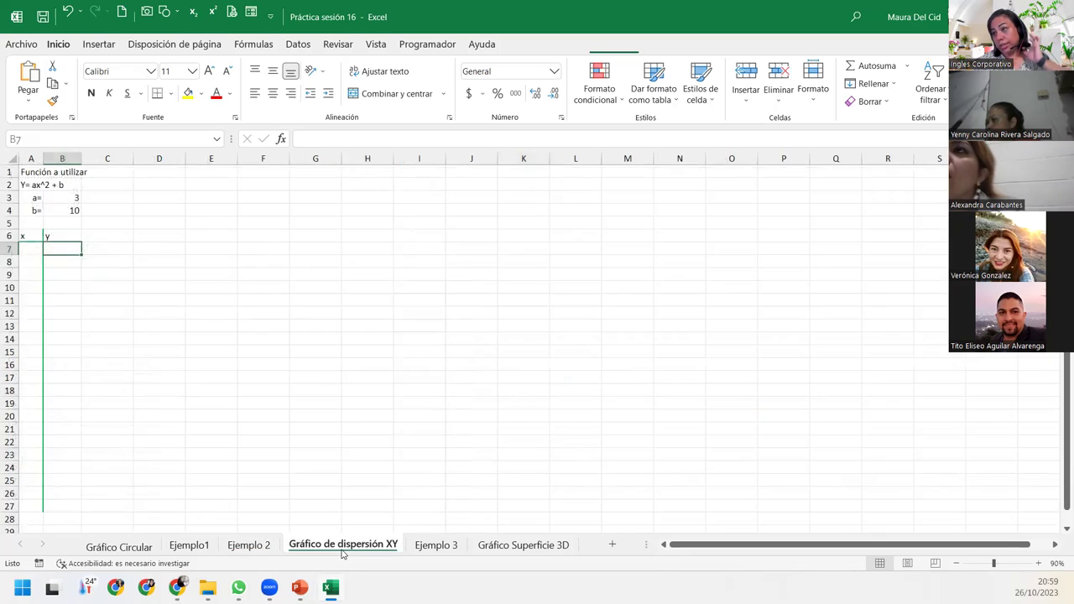
click(37, 248)
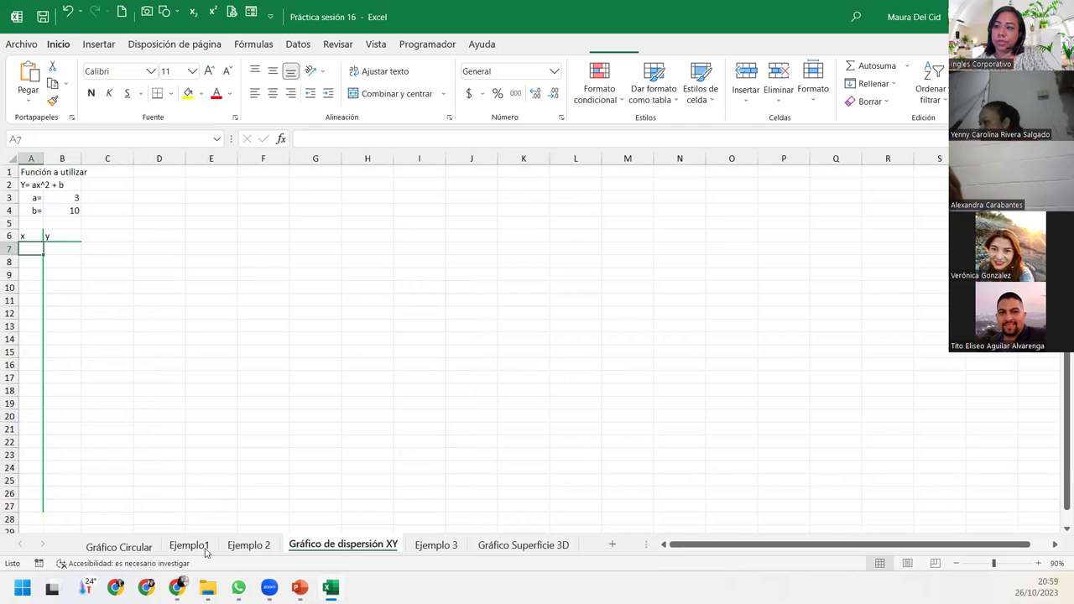
click(239, 546)
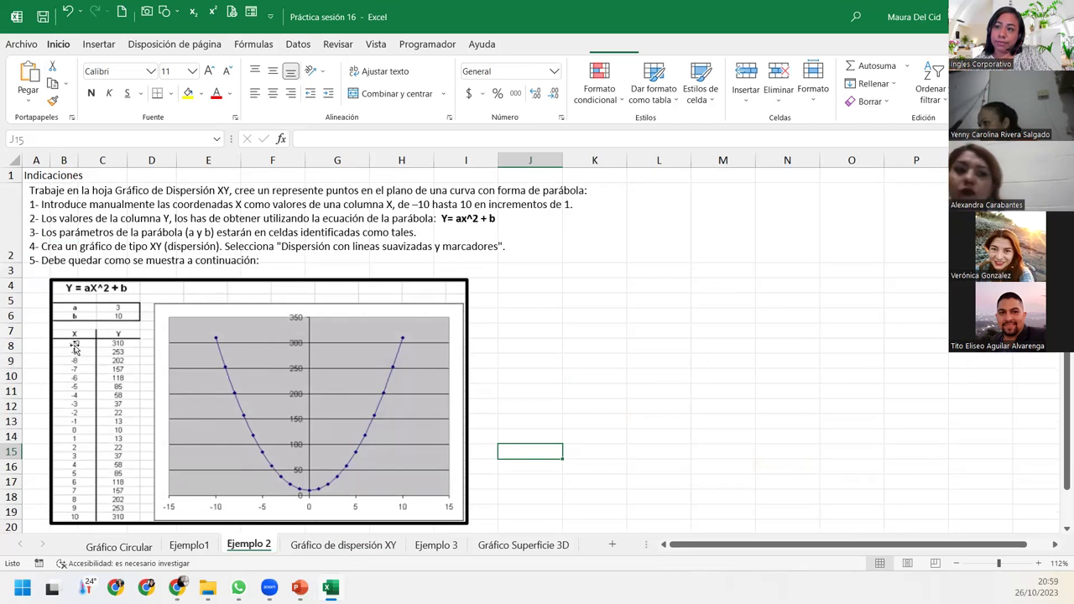
click(352, 547)
double_click(38, 249)
text(-10)
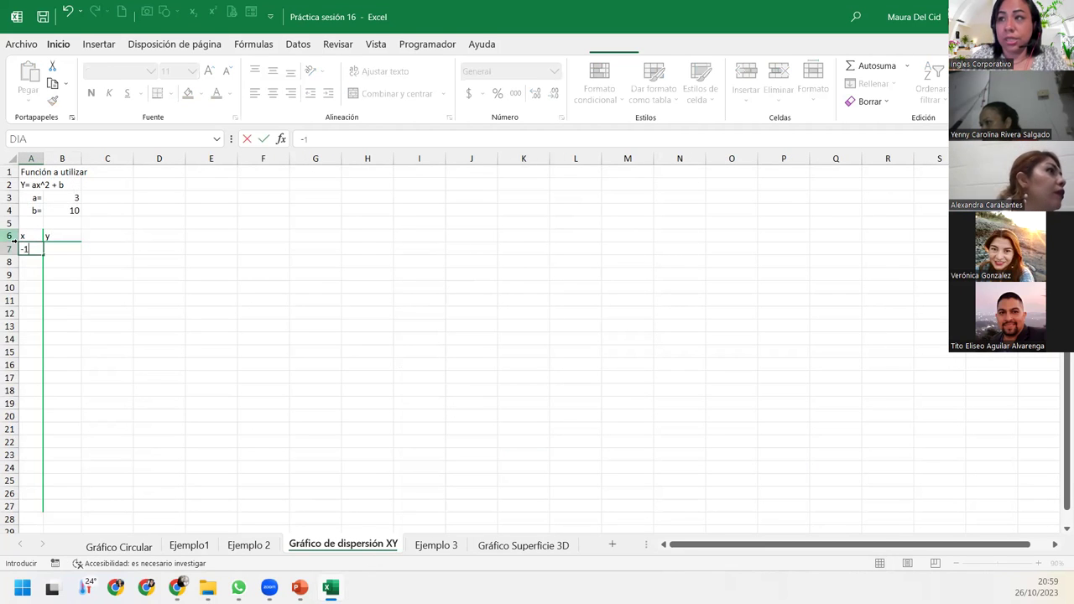
key(Return)
text(-9)
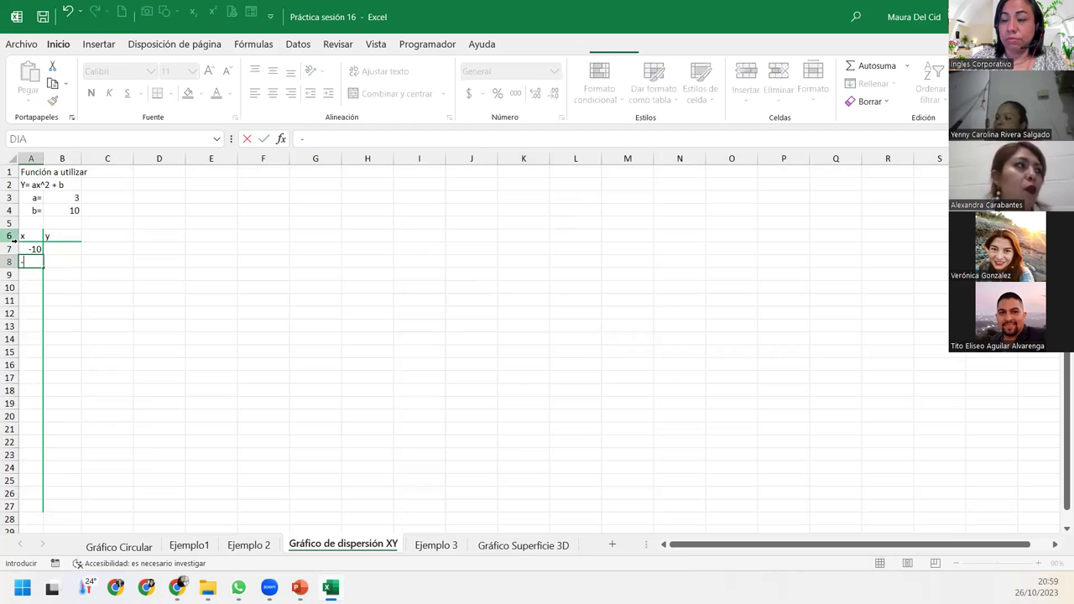
key(Return)
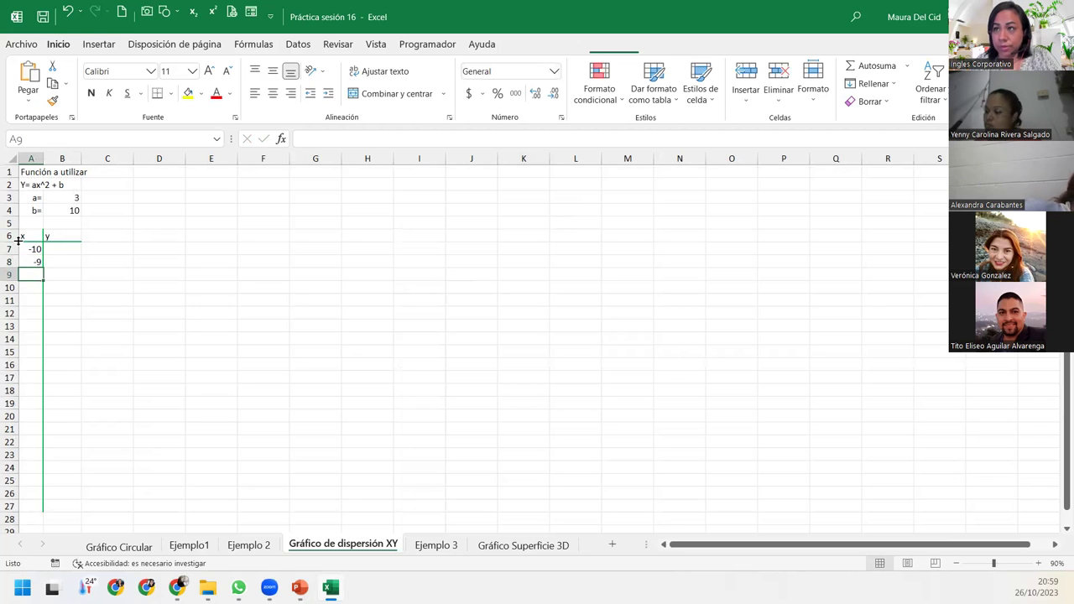
Extend the -10, -9 series down column A to 10 in row 27.
click(28, 249)
drag(28, 249, 34, 262)
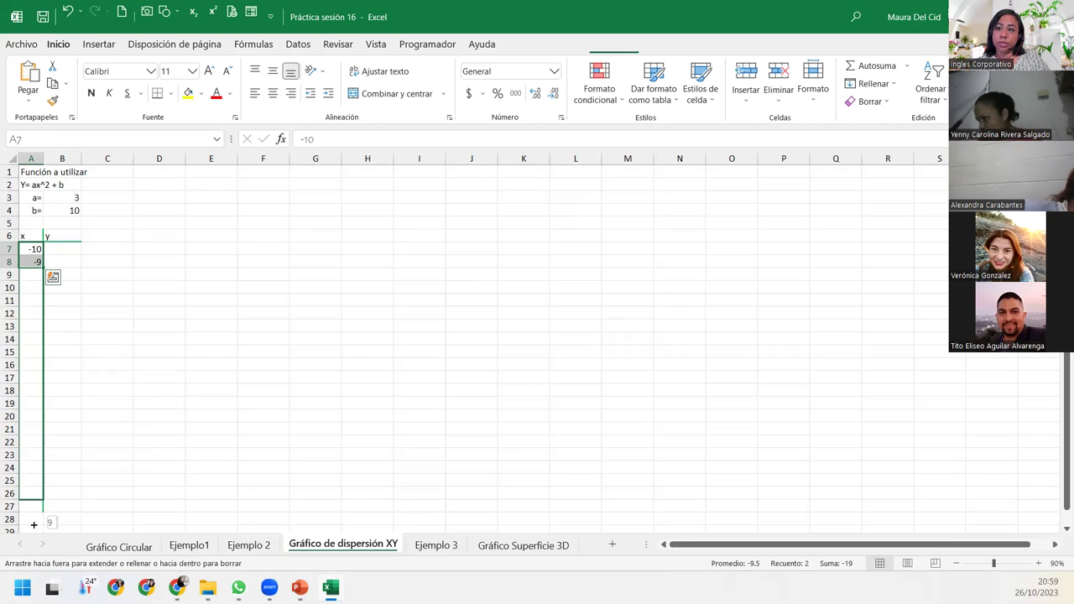
drag(44, 311, 42, 508)
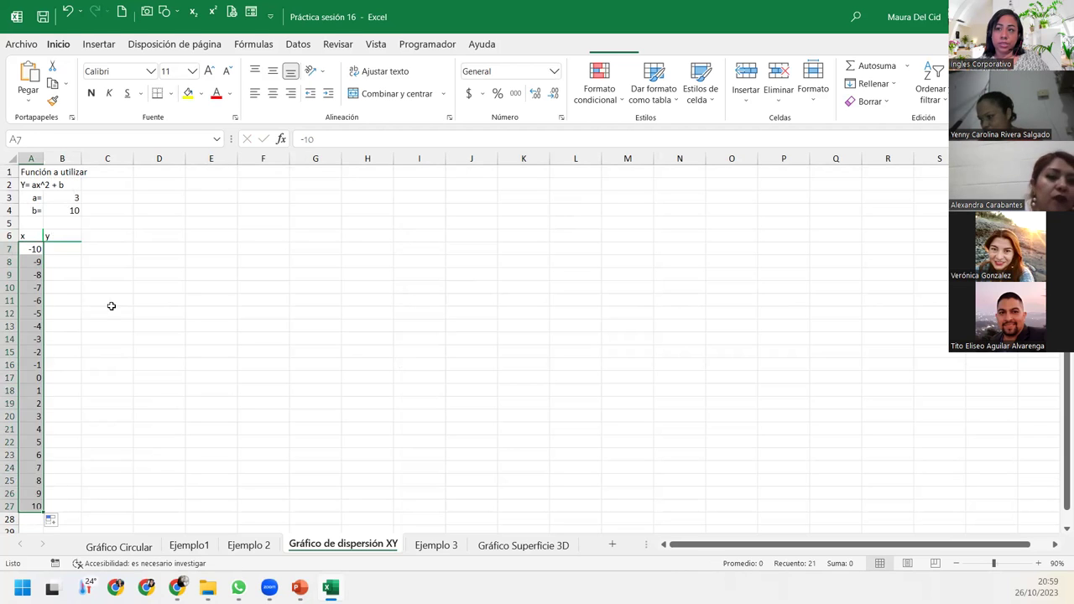
click(55, 247)
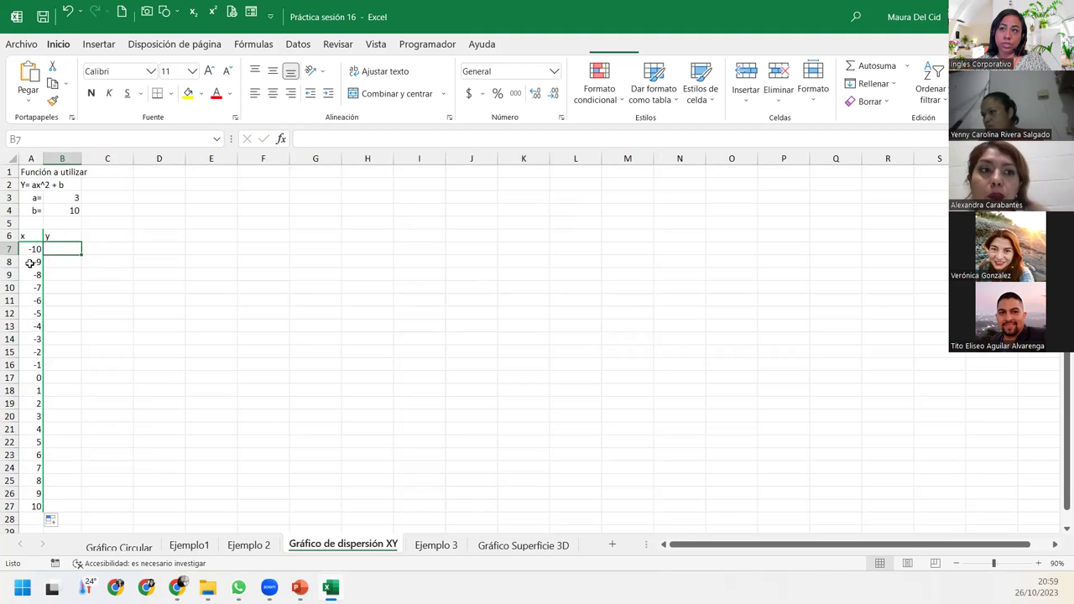
drag(31, 249, 38, 514)
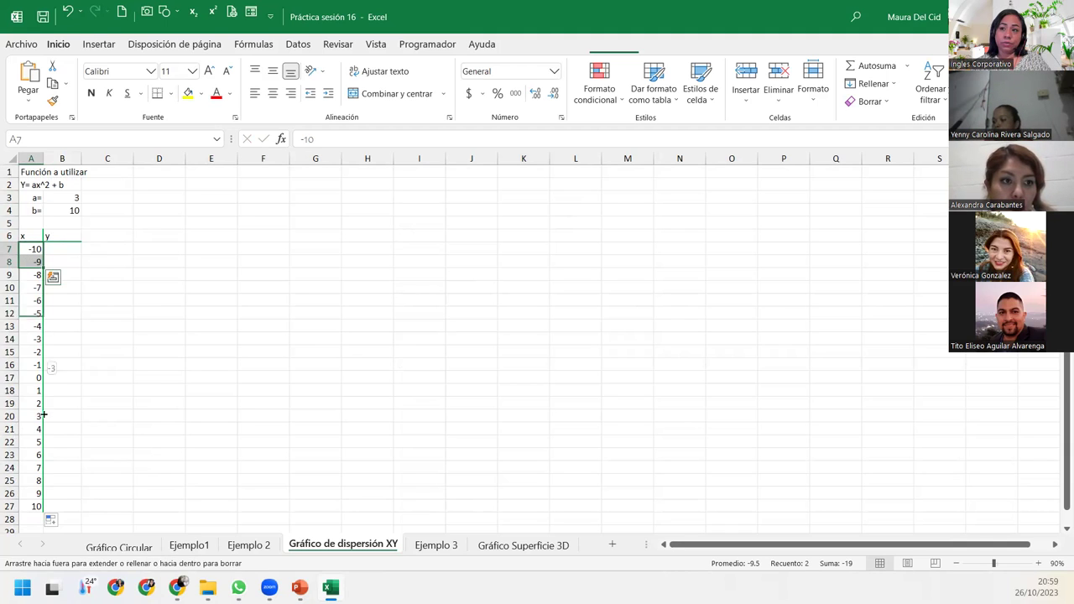
click(63, 248)
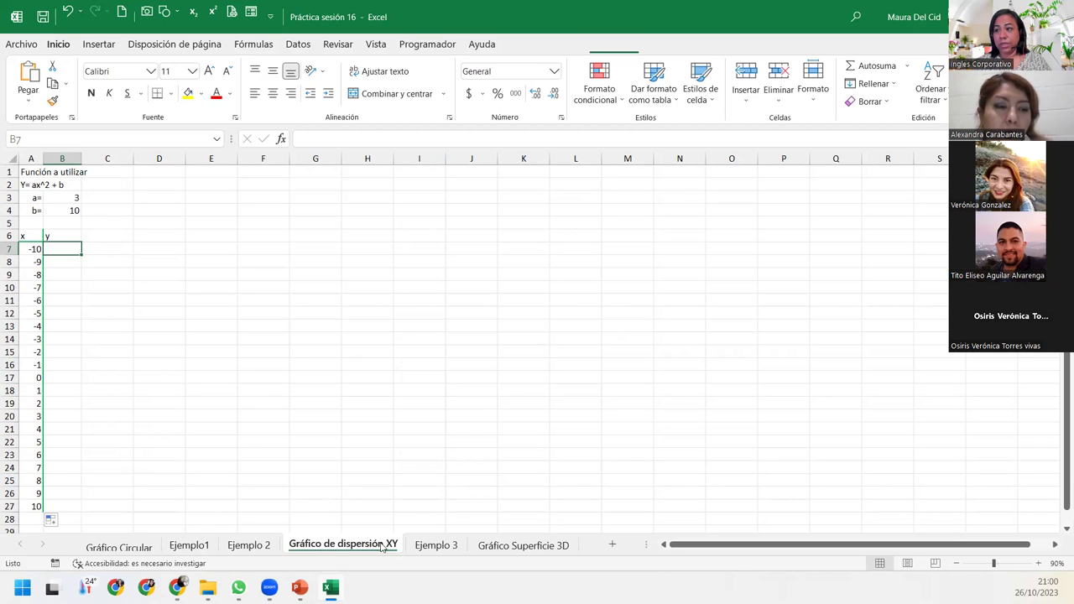
click(252, 545)
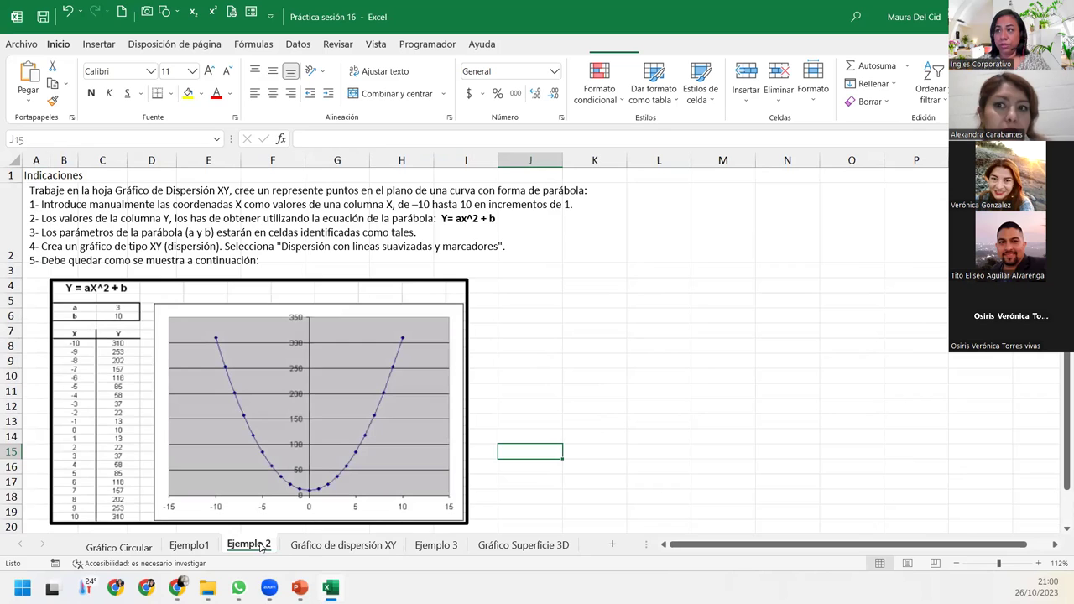
click(363, 548)
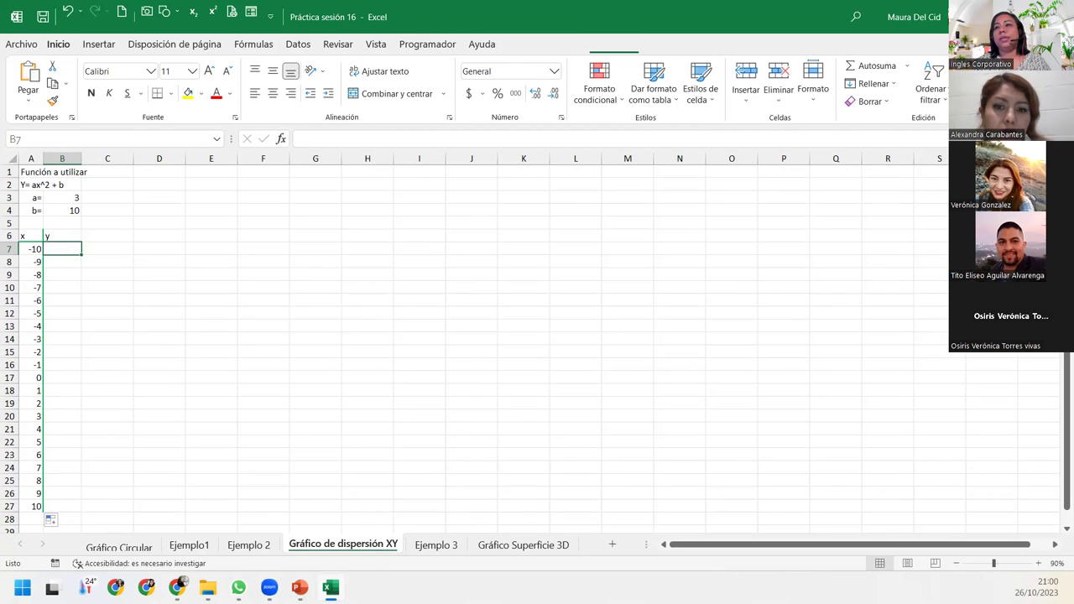
click(34, 250)
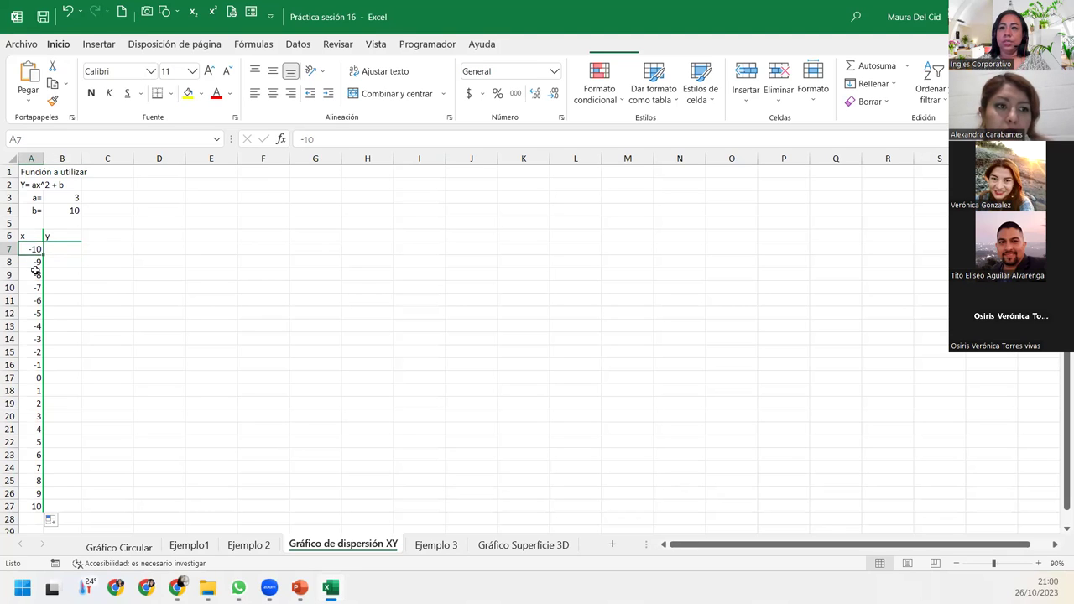
click(35, 263)
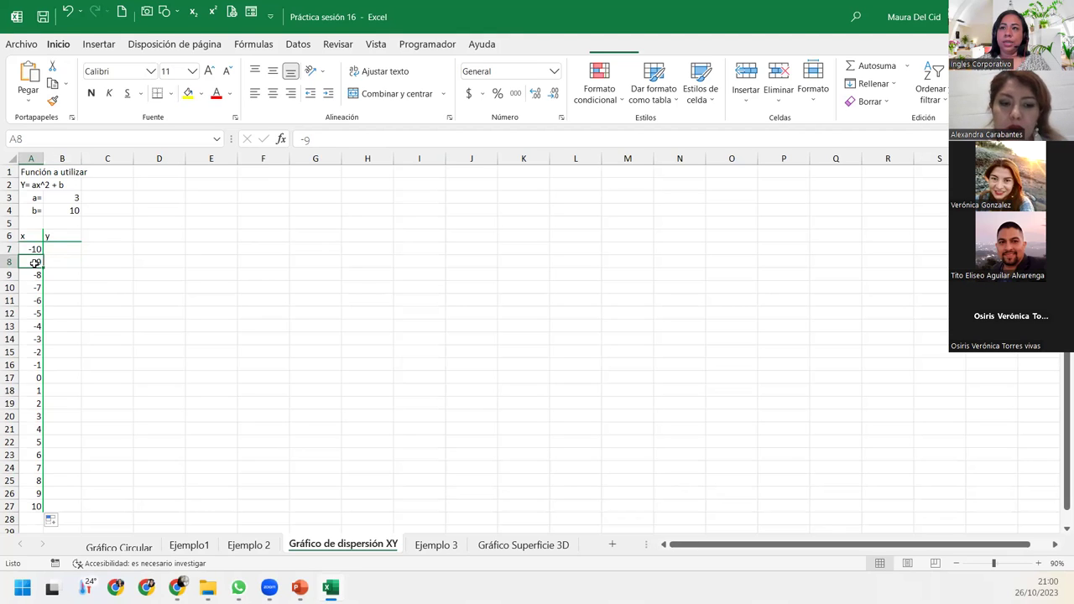
mouse_move(36, 249)
mouse_down()
mouse_move(47, 486)
mouse_move(45, 458)
mouse_up()
click(54, 194)
scroll(174, 345, up, 2)
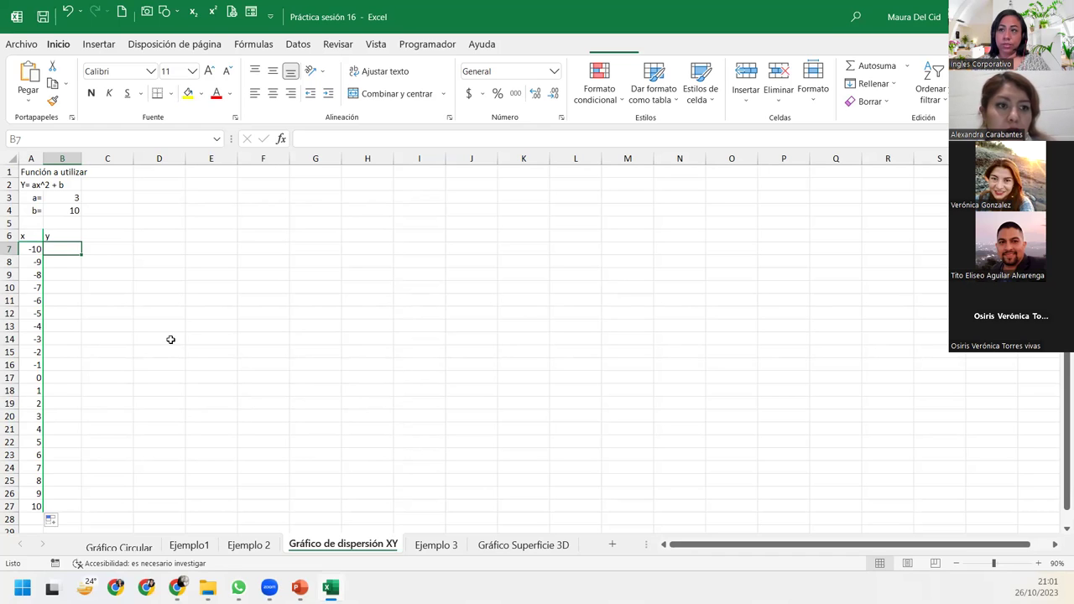
drag(35, 248, 35, 263)
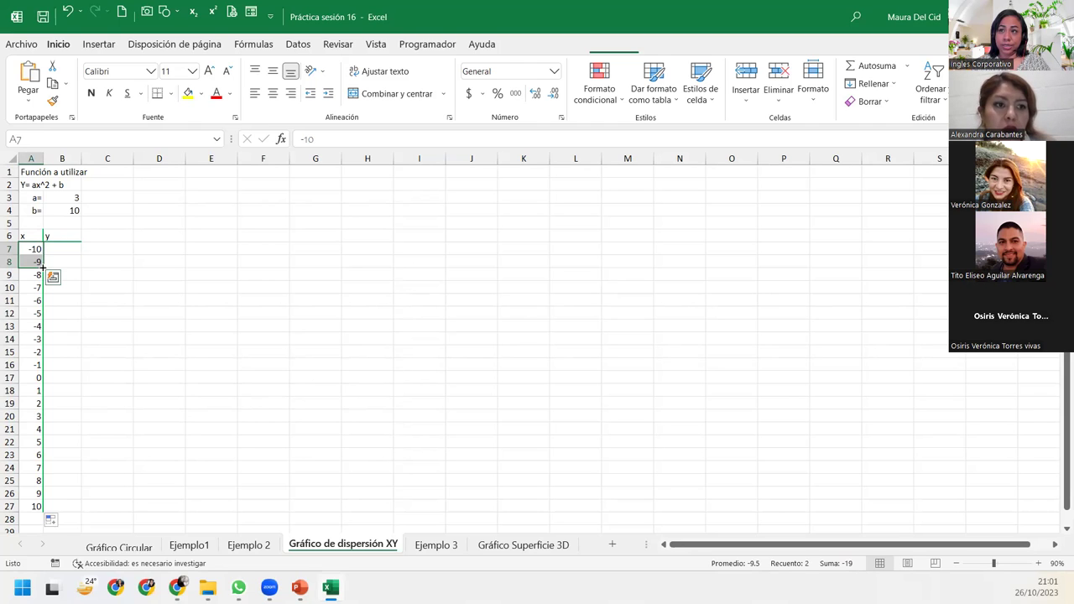
double_click(43, 265)
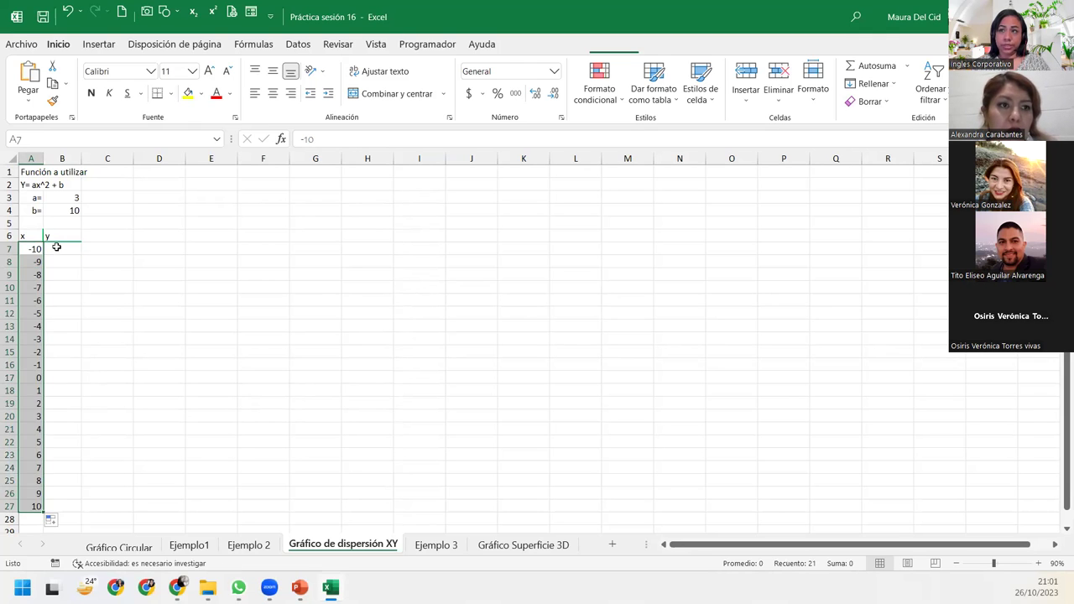
click(57, 248)
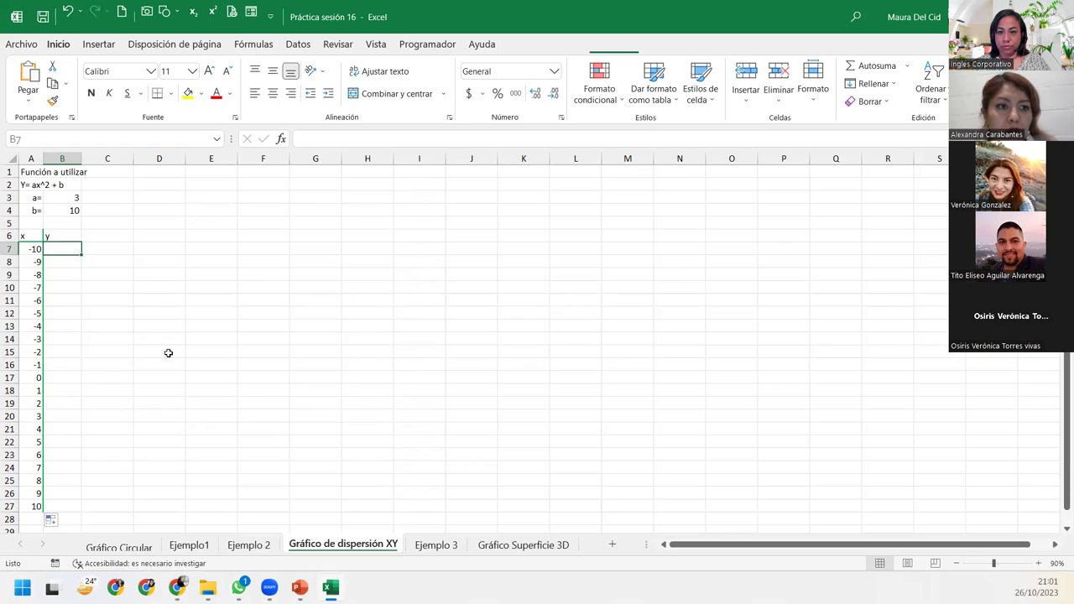
click(28, 252)
shift+click(28, 261)
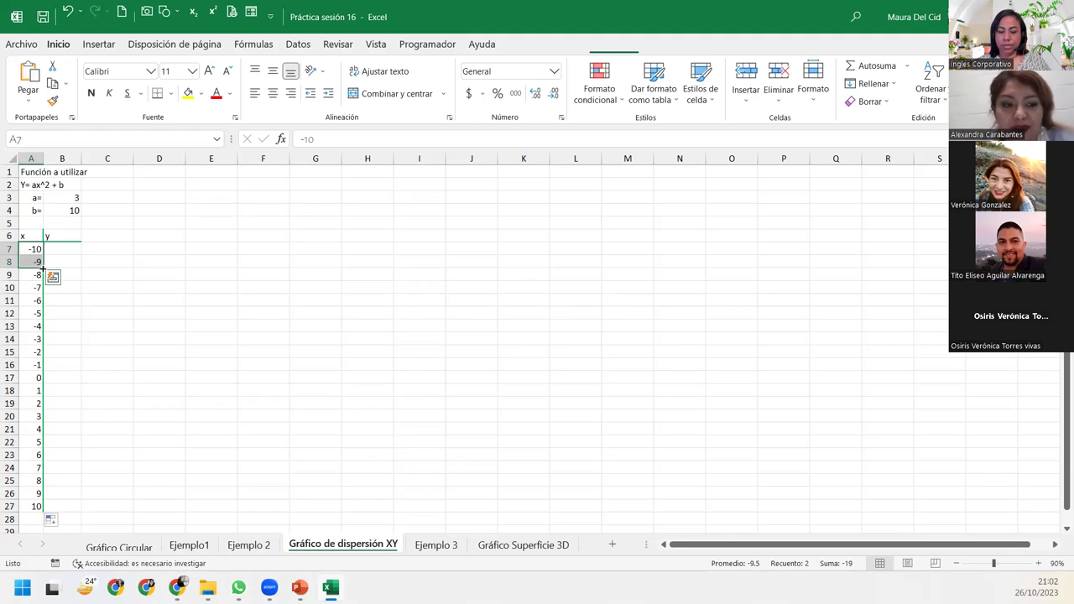
click(55, 248)
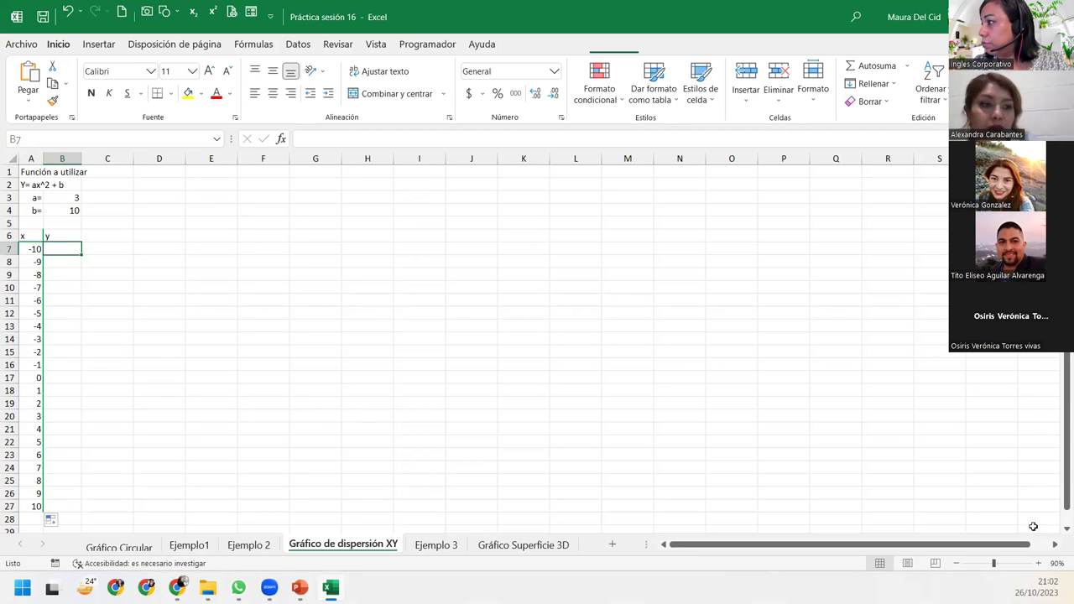
Zoom to 180% and start B7's formula with =$B$3*, locking B3 as absolute.
click(1039, 564)
click(1039, 564)
click(1039, 564)
click(1039, 564)
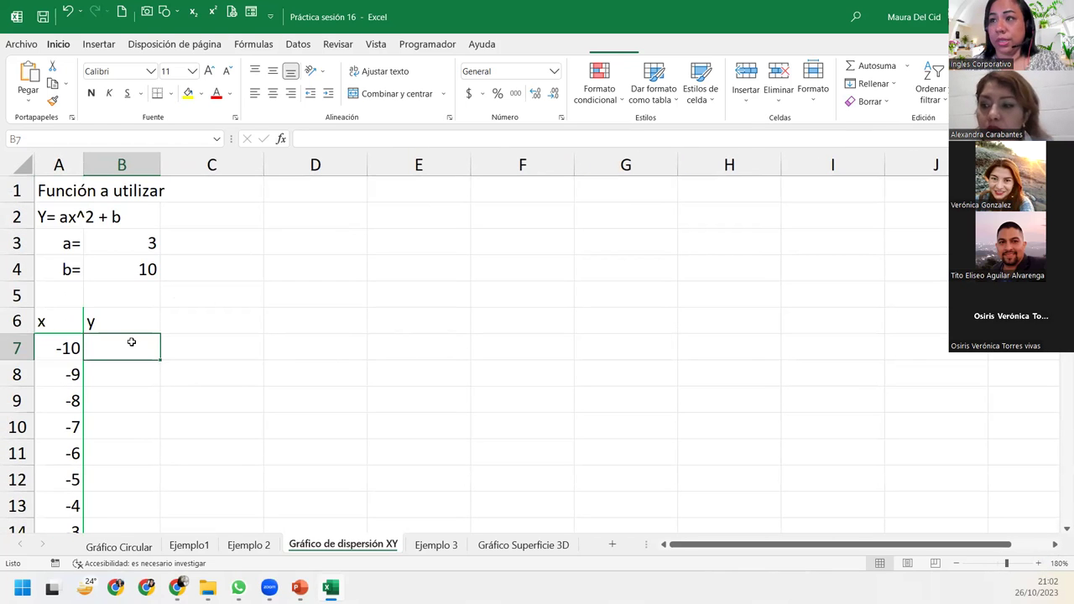
text(=)
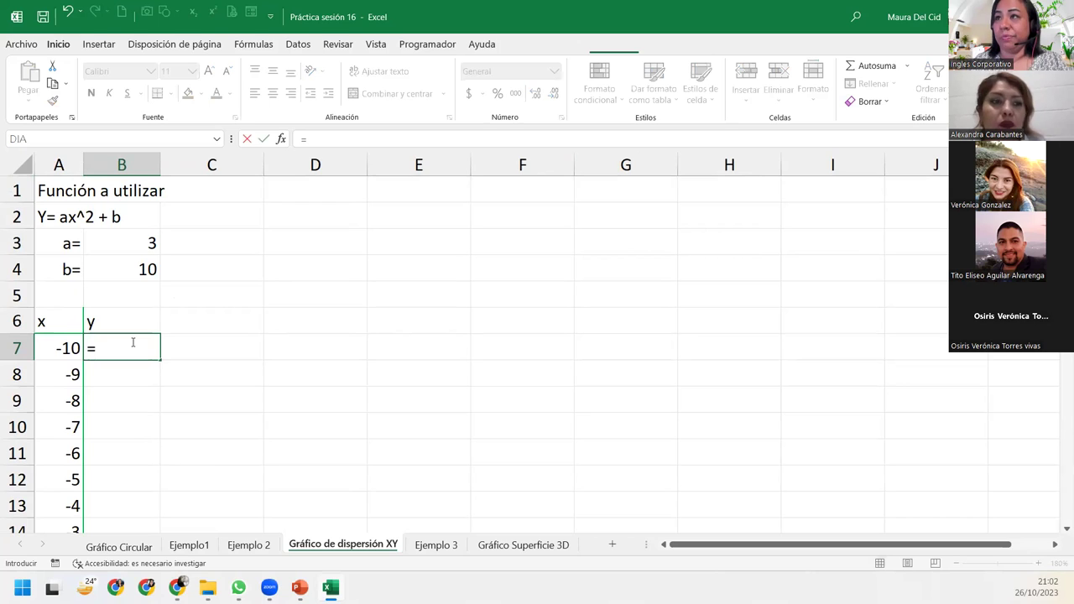
click(107, 241)
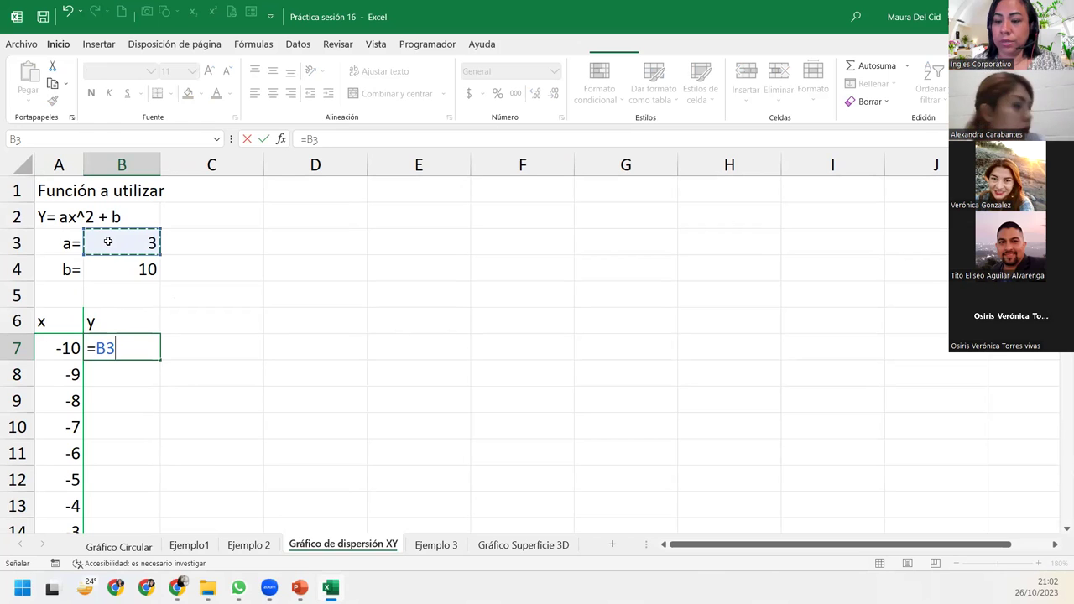
text(*)
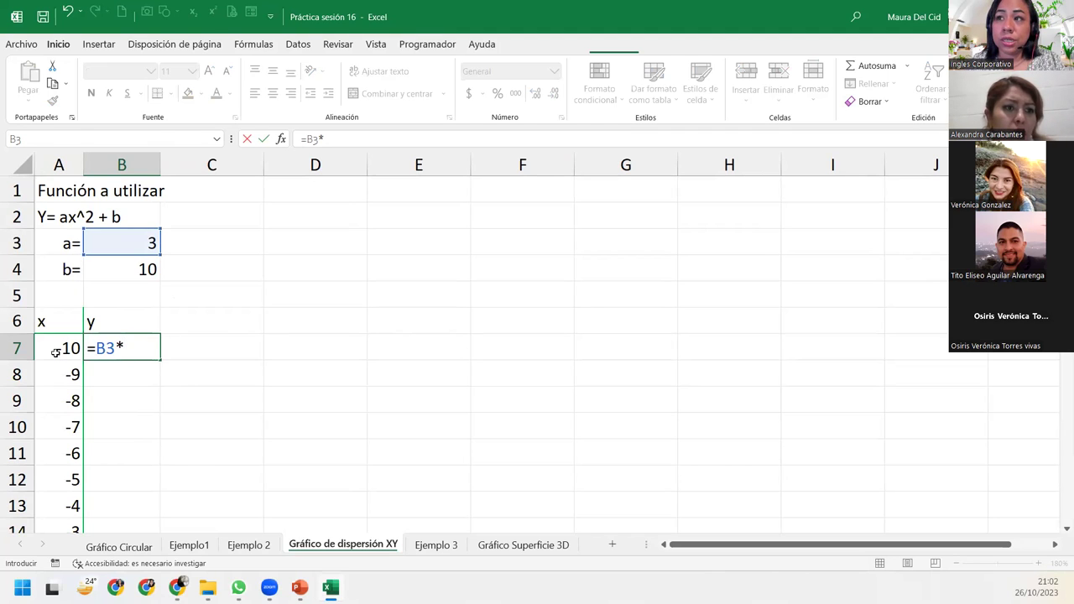
click(107, 349)
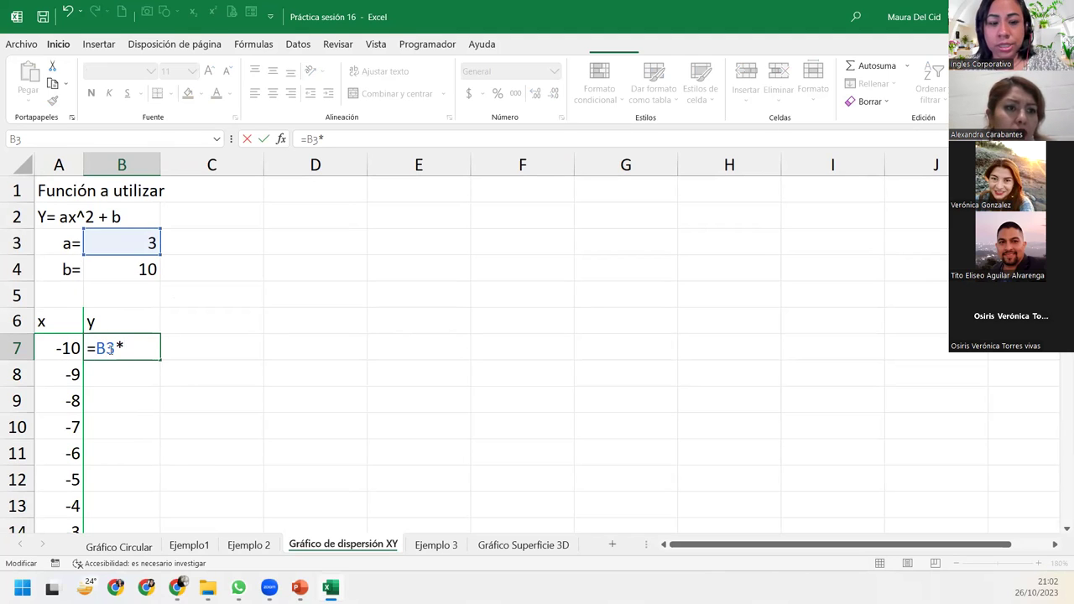
key(F4)
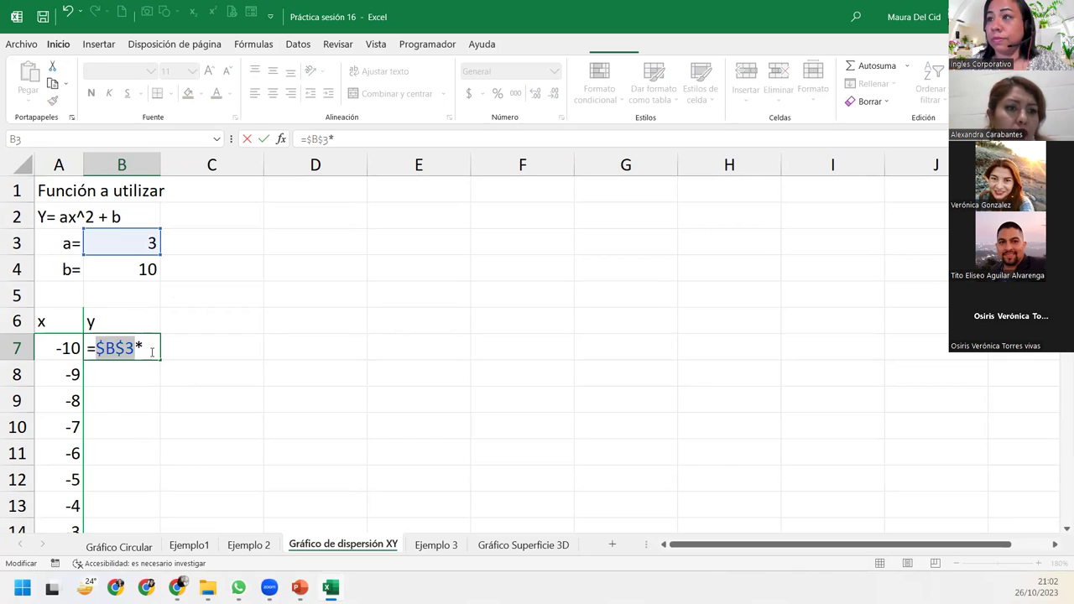
Complete B7 as =$B$3*A7^2+$B$4, with B4 locked absolute.
click(134, 339)
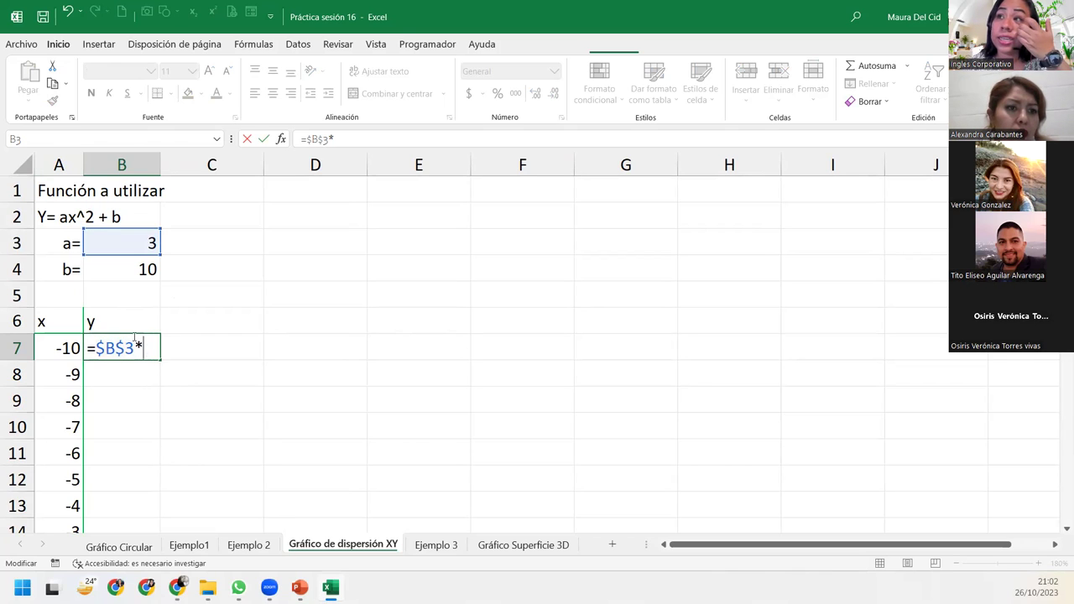
click(53, 344)
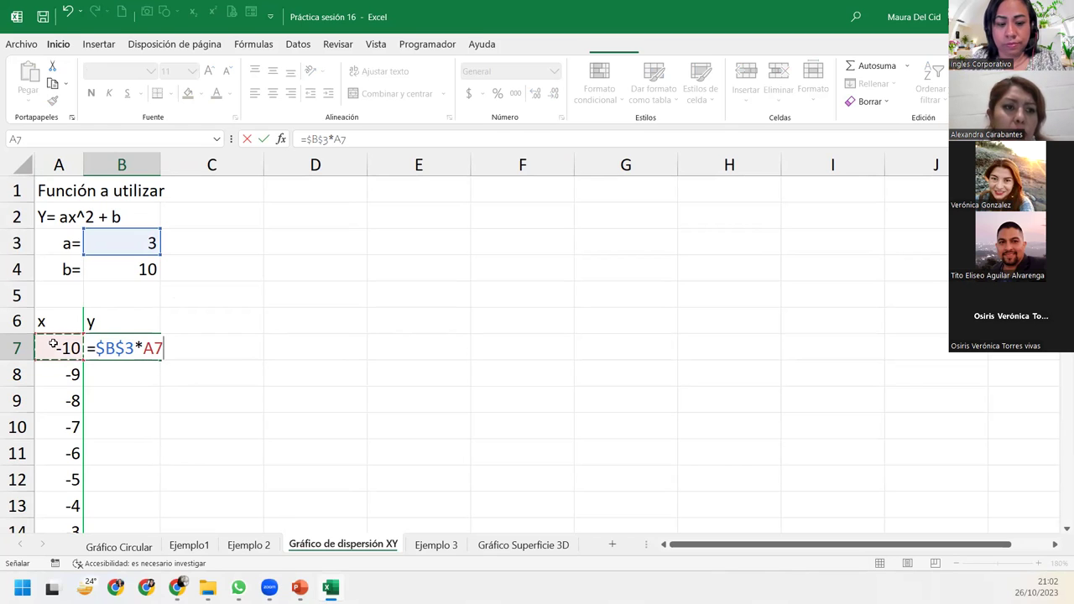
text(^2)
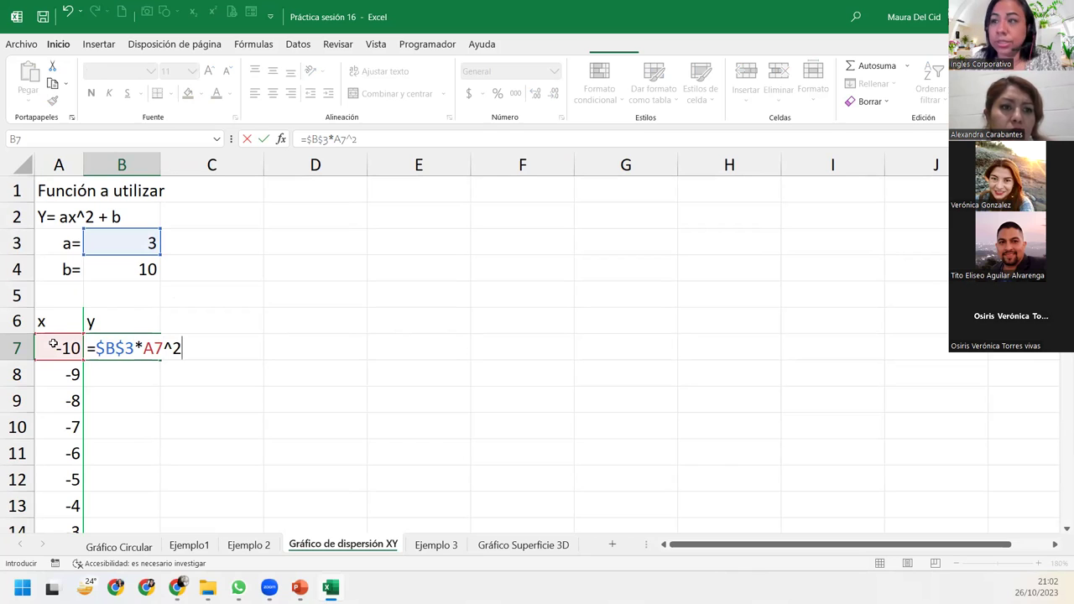
text(+)
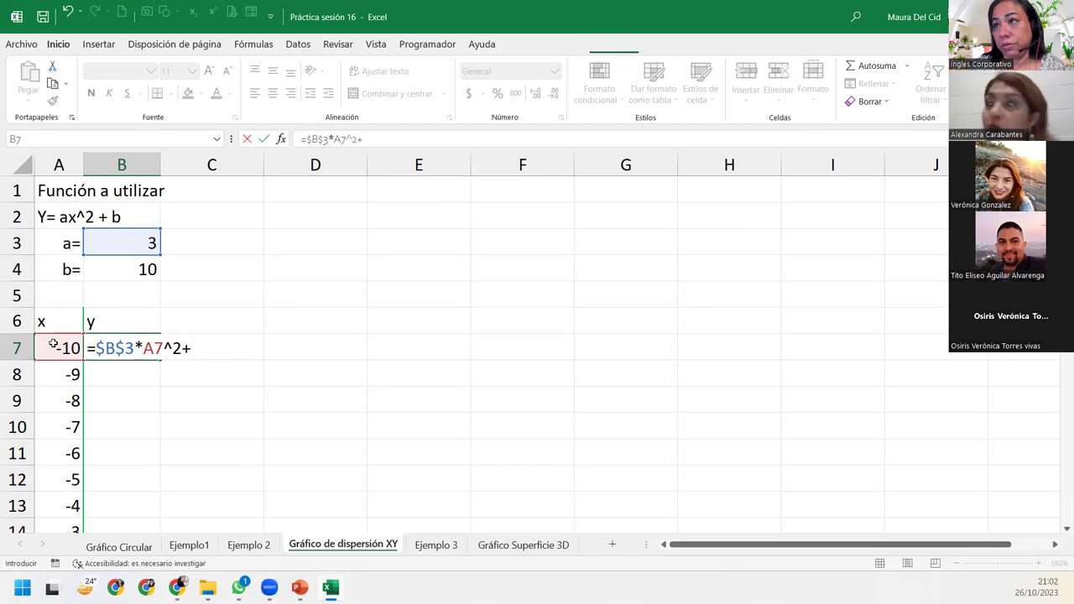
click(138, 261)
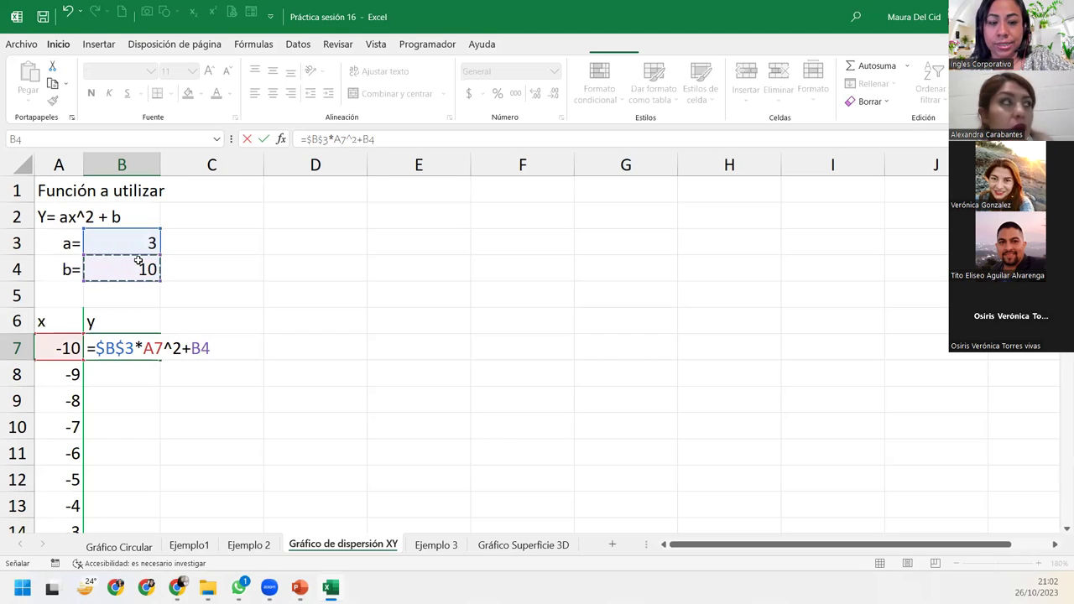
key(F4)
click(261, 347)
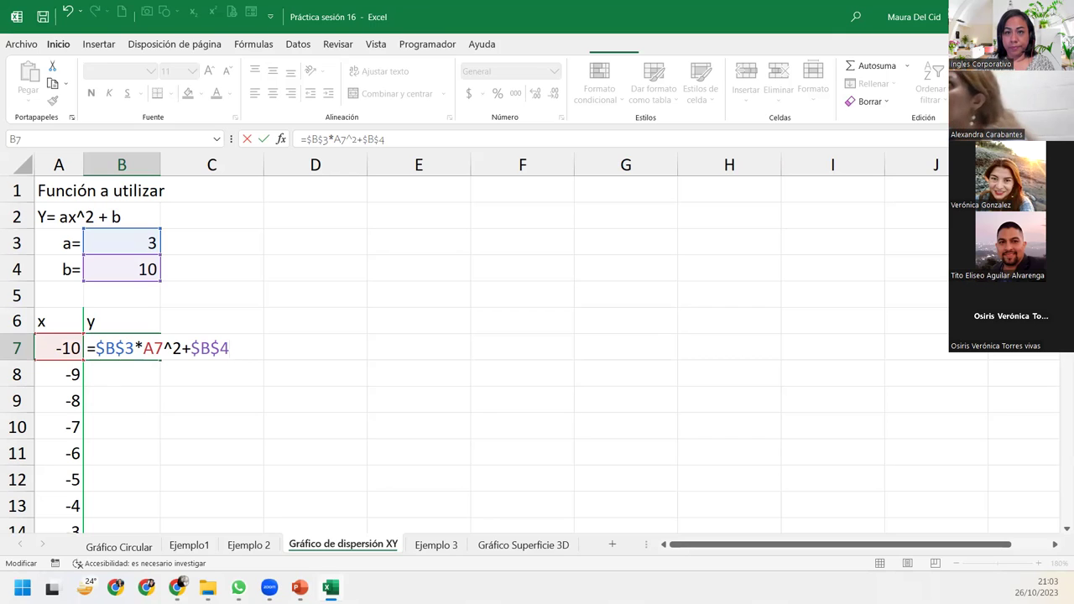
Copy the ^ exponent symbol from B7's formula and switch to Chrome's Google Images.
key(alt+Tab)
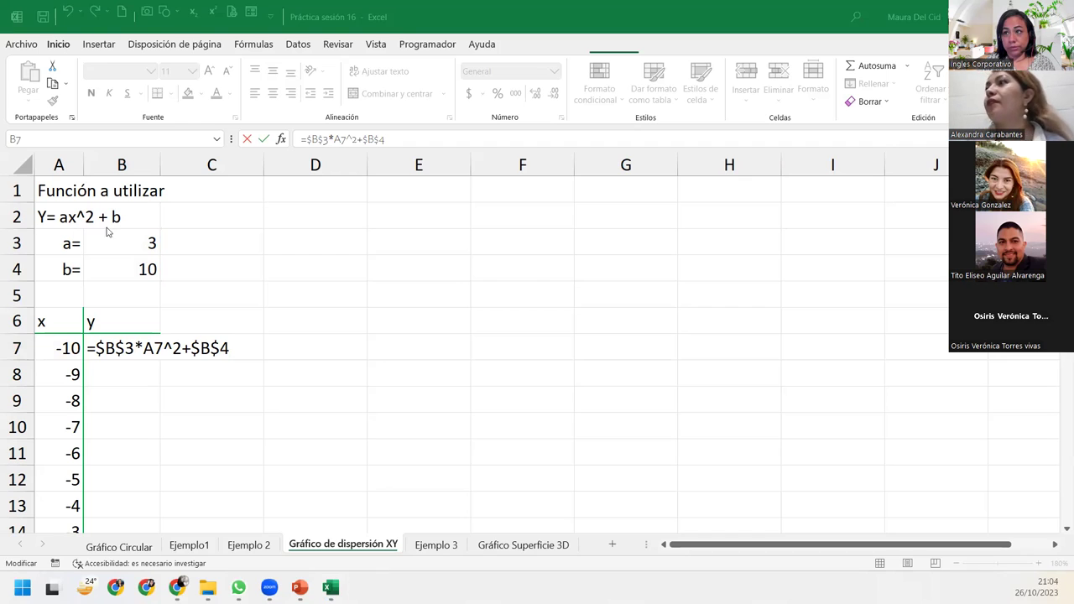
key(F2)
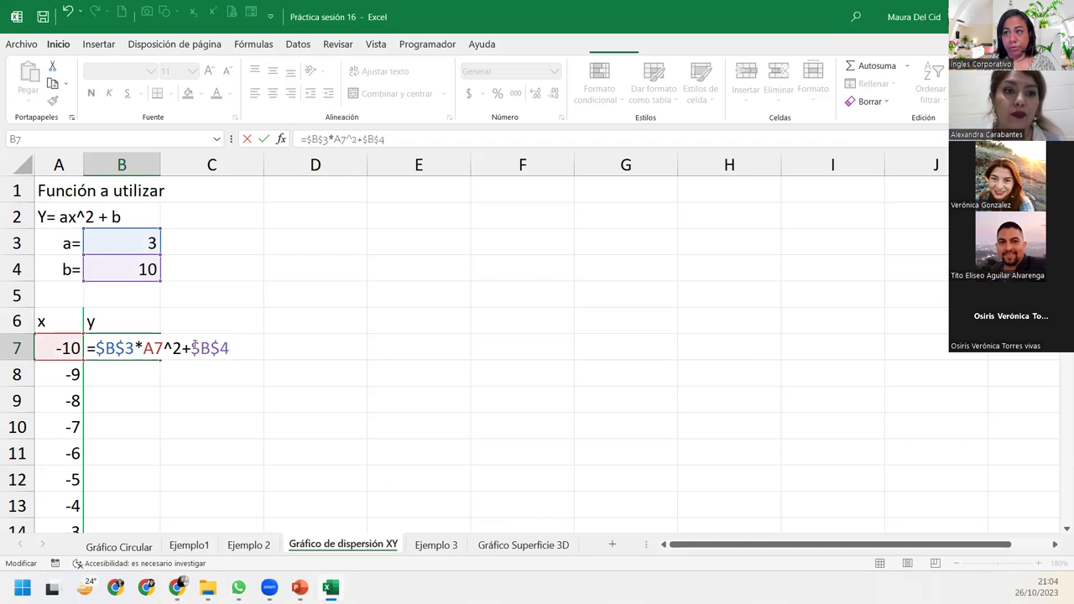
drag(171, 346, 165, 346)
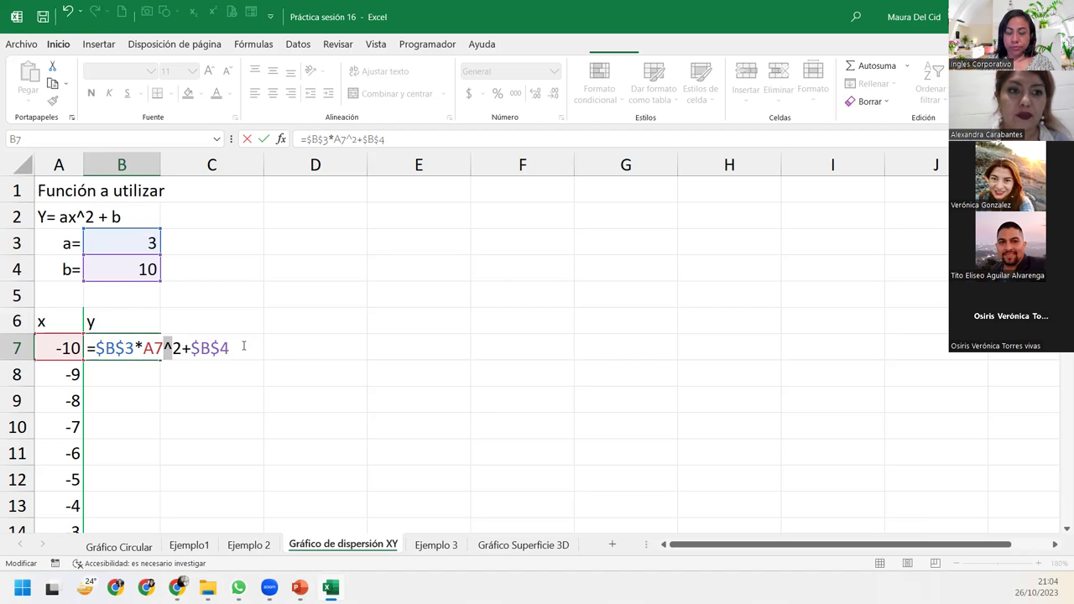
right_click(167, 345)
click(202, 368)
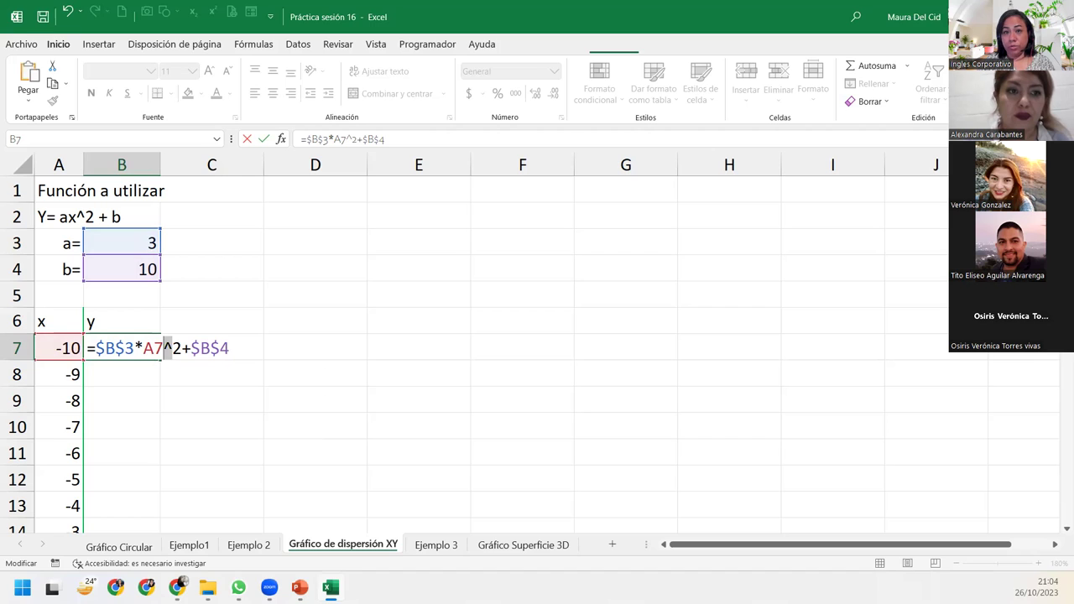
key(alt+Tab)
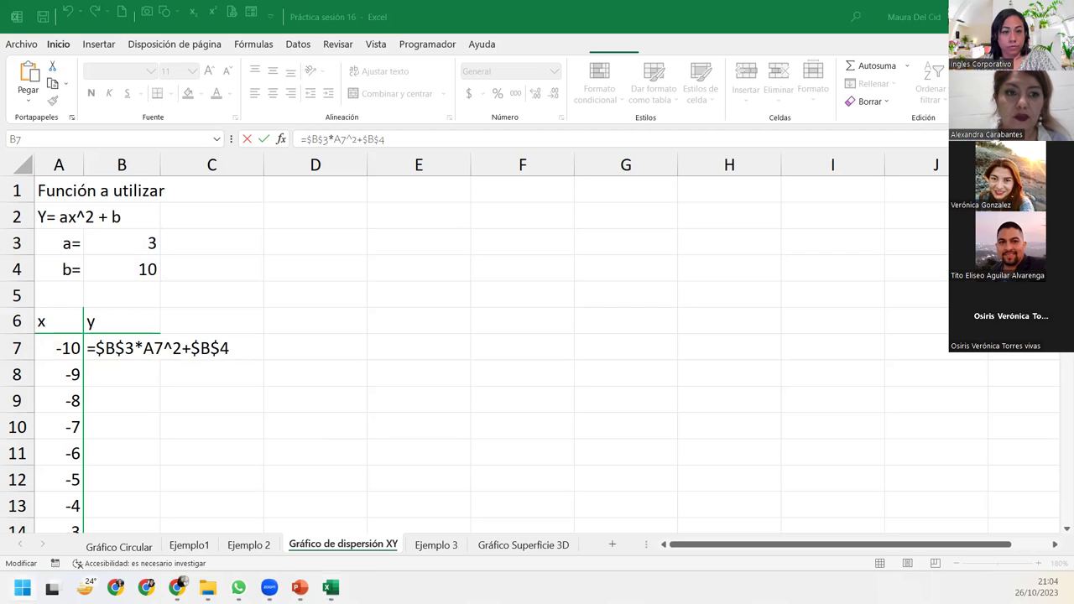
key(alt+Tab)
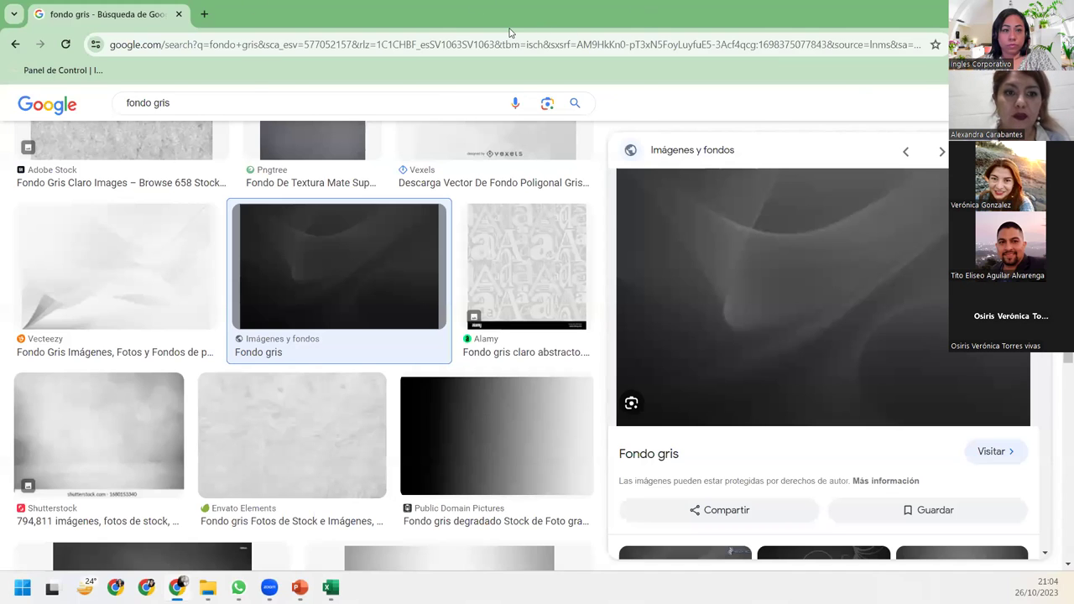
Leave the 'fondo gris' image results and return to Excel's unfinished B7 formula.
key(alt+Tab)
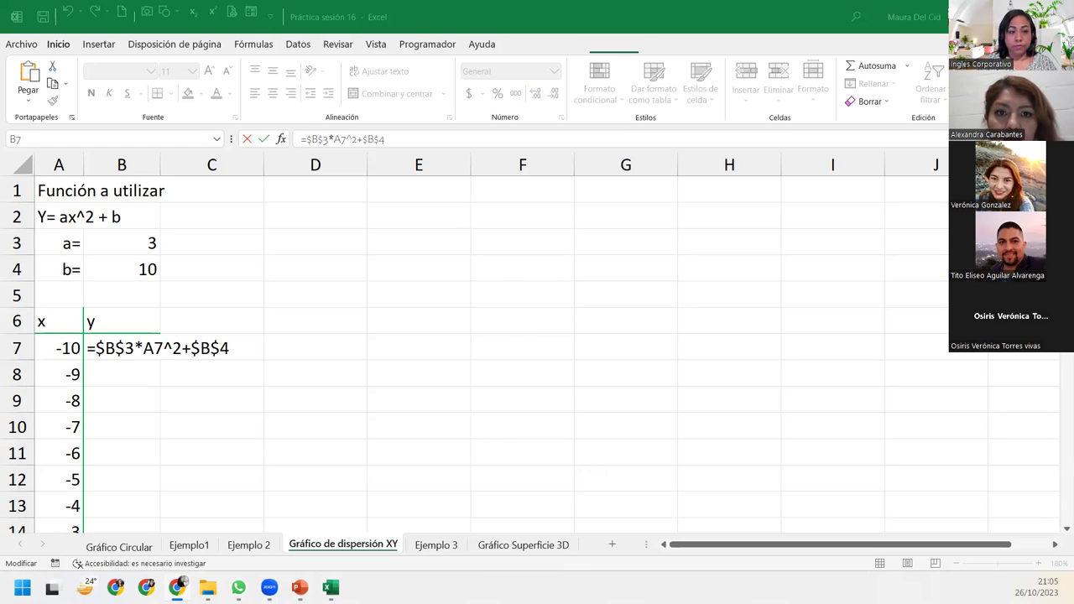
Commit B7 (310) and fill the formula down to B27.
click(248, 351)
key(Return)
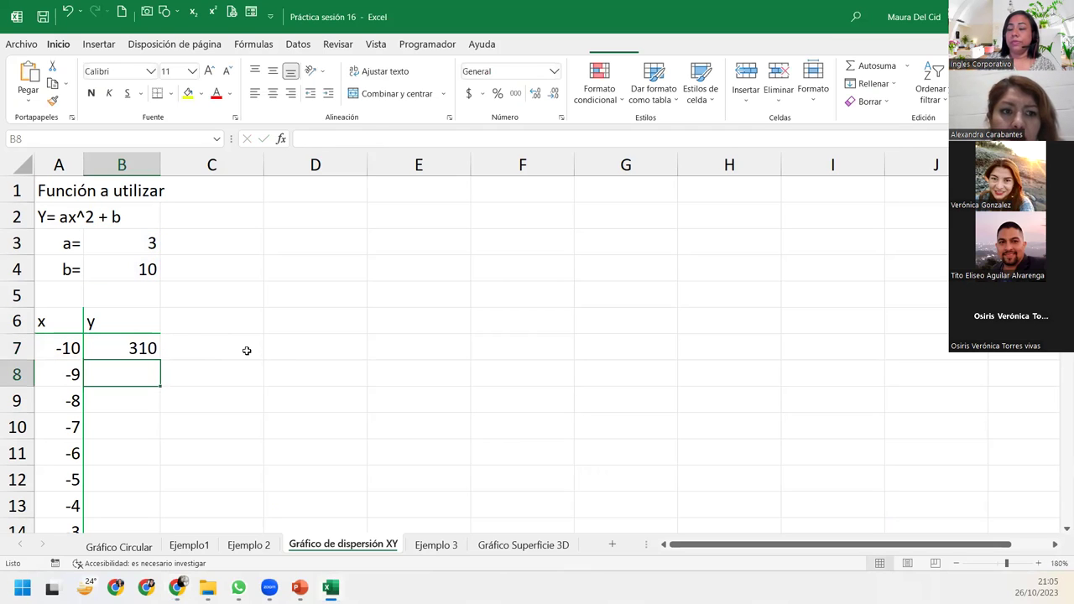
click(155, 349)
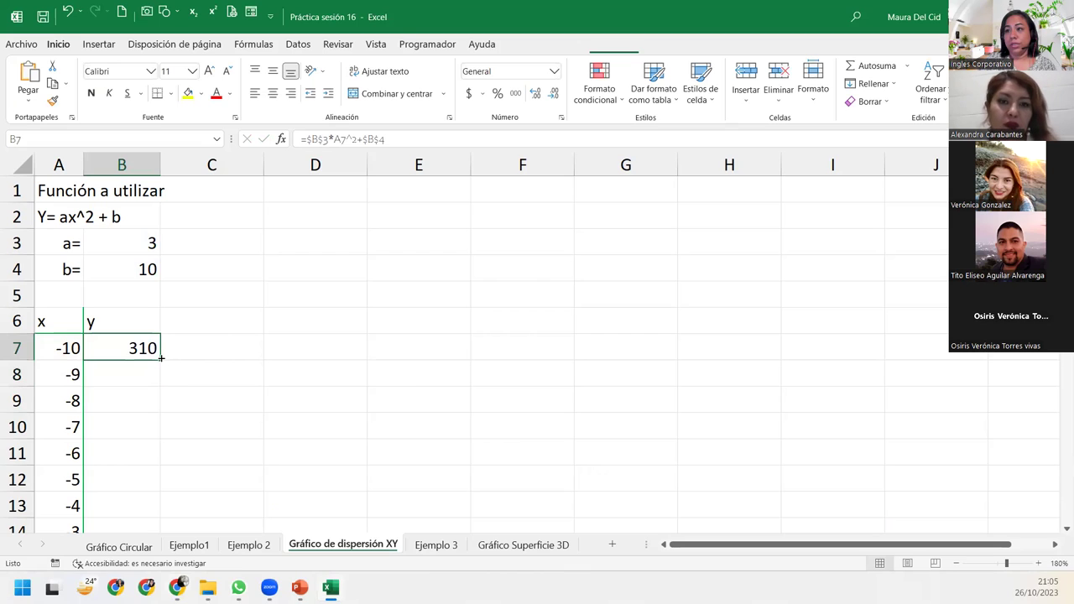
double_click(161, 358)
scroll(138, 386, down, 6)
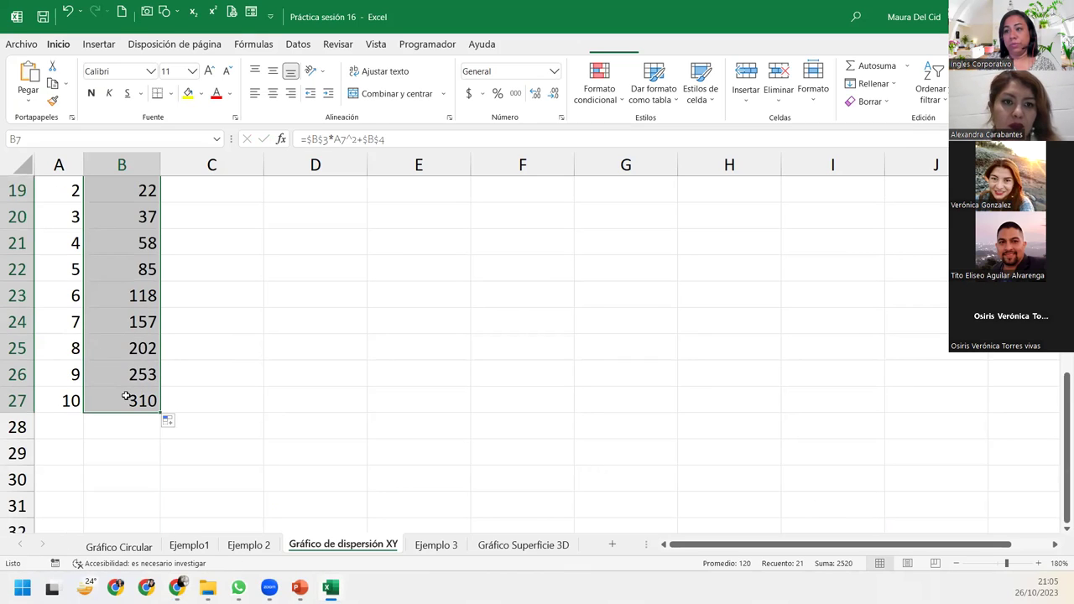
scroll(126, 394, up, 6)
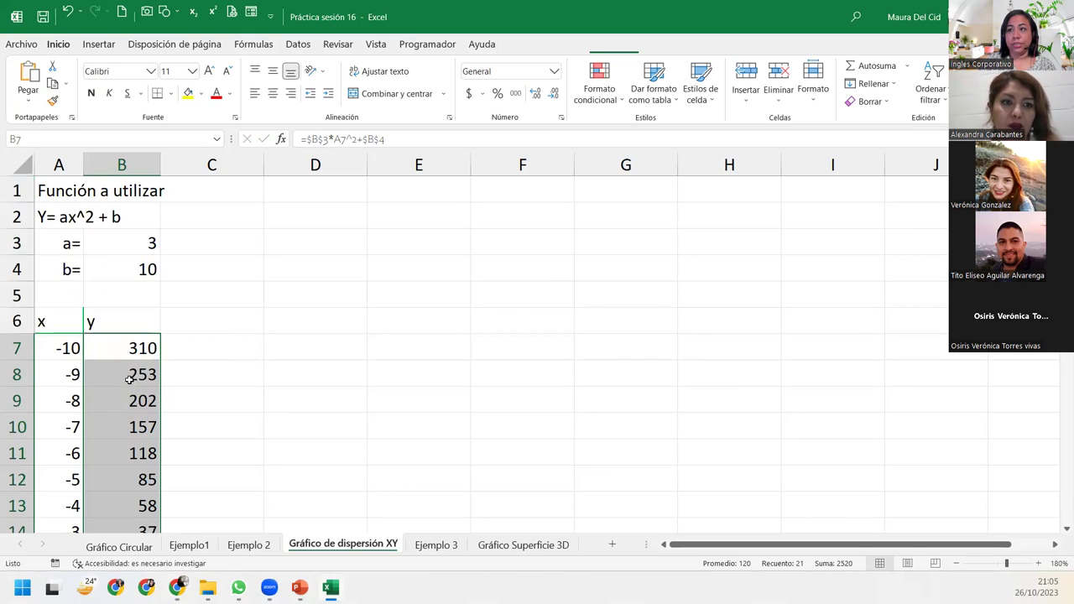
scroll(129, 380, down, 2)
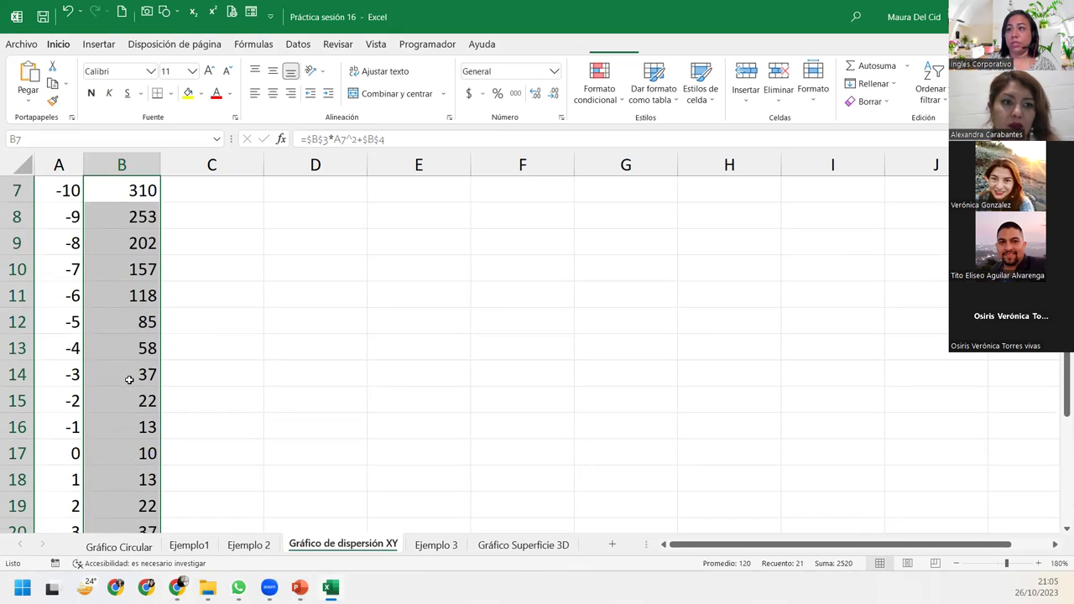
Zoom out to view the whole x–y table, then zoom back in slightly.
click(956, 564)
click(956, 563)
click(956, 563)
click(956, 564)
click(956, 564)
click(956, 563)
click(956, 563)
click(956, 563)
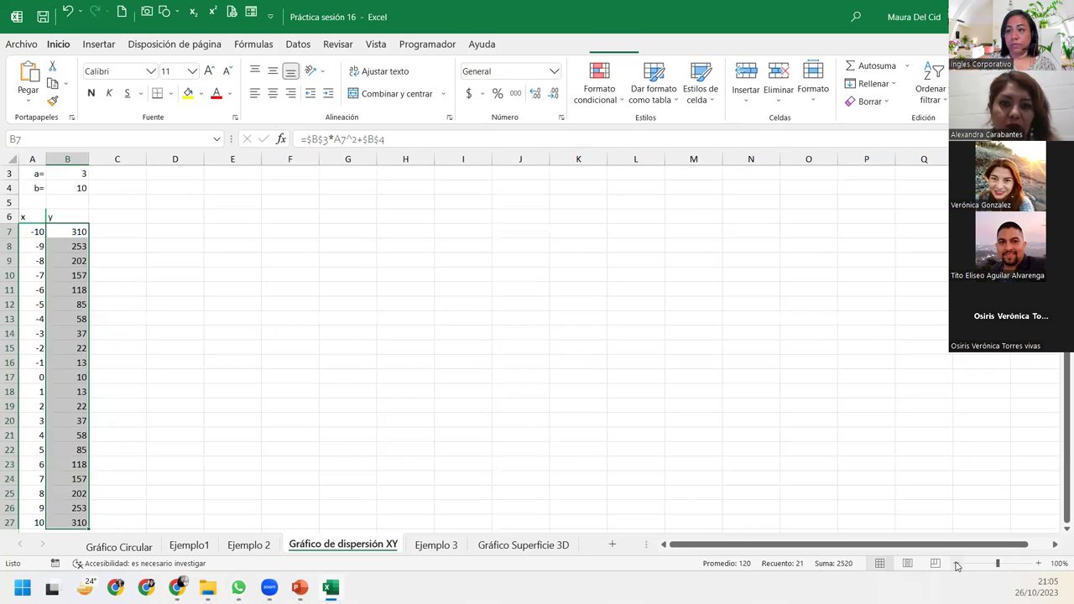
click(956, 563)
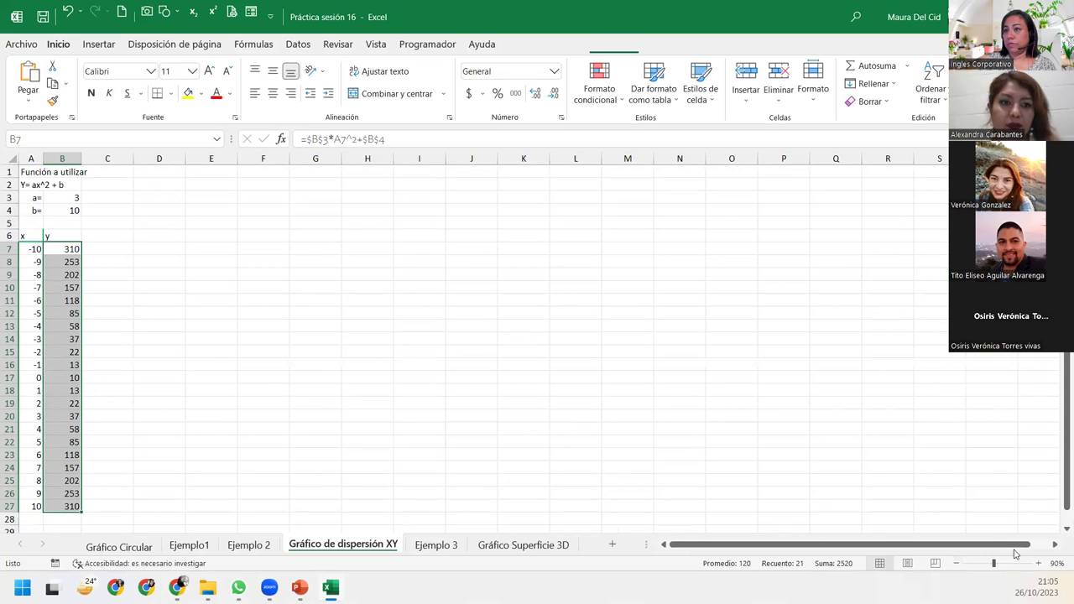
click(32, 274)
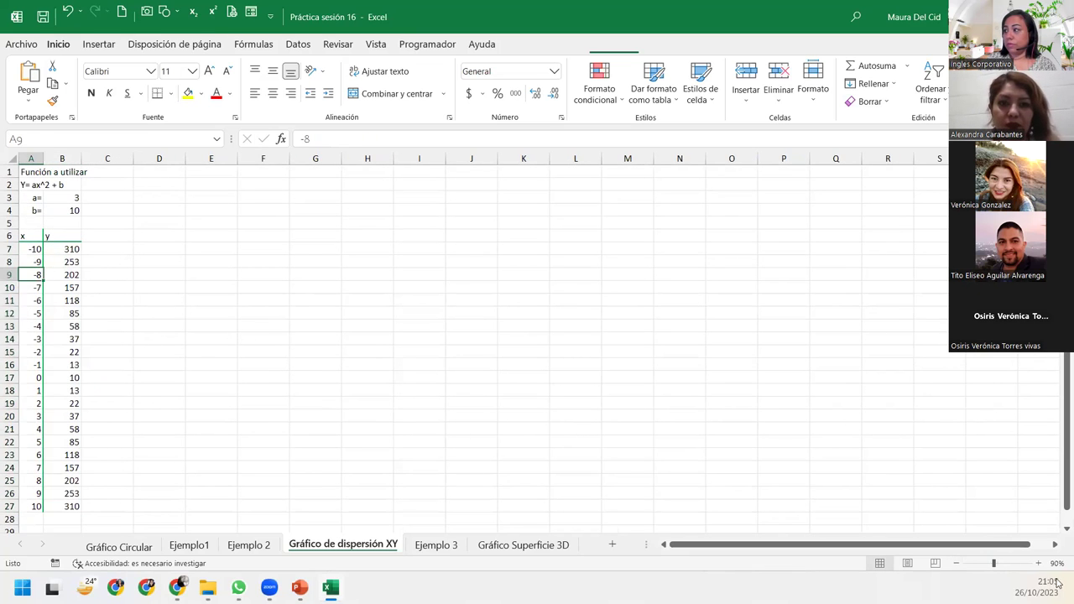
click(1039, 564)
scroll(96, 309, down, 1)
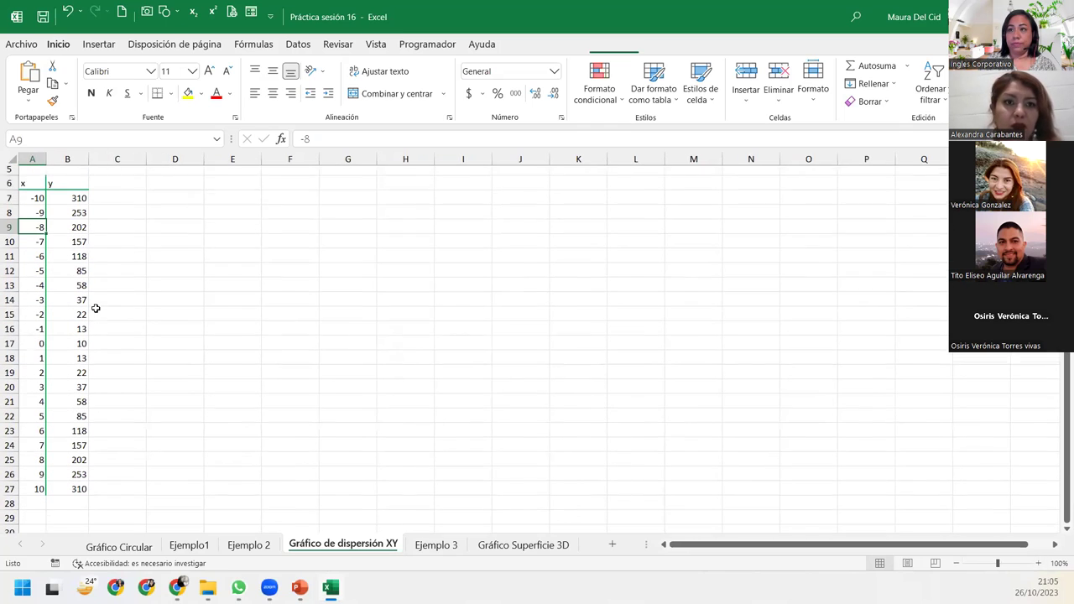
key(alt+Tab)
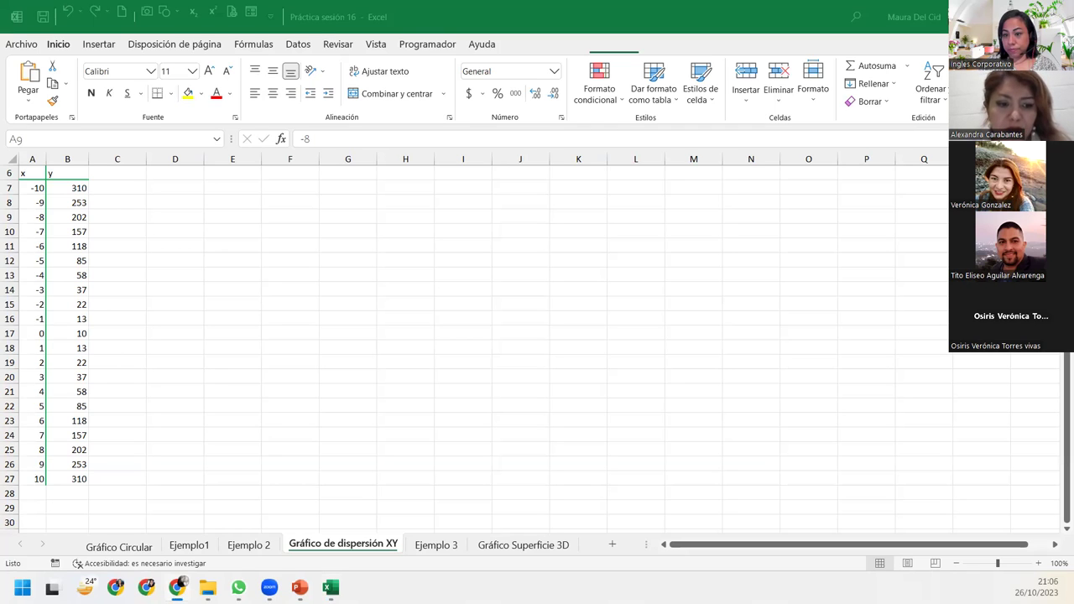
key(F2)
key(Home)
text(=)
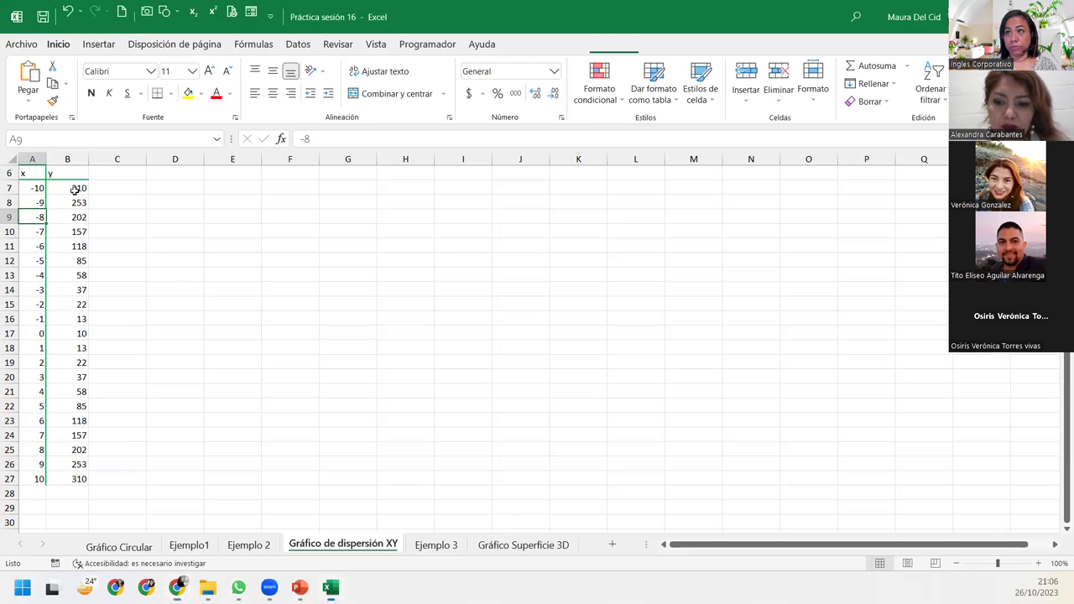
click(75, 189)
key(Escape)
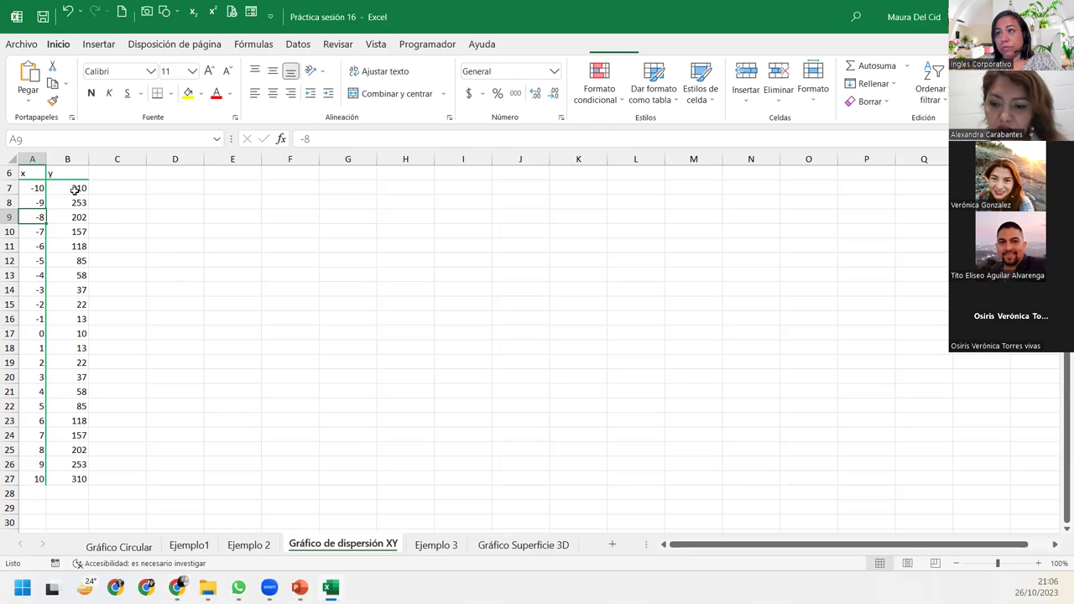
double_click(80, 186)
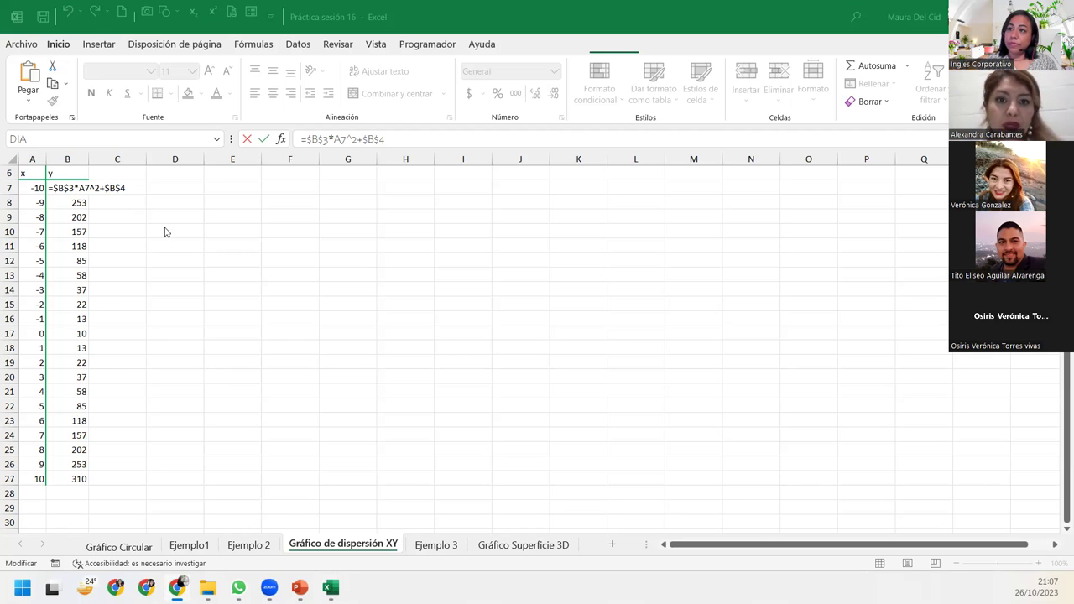
key(Return)
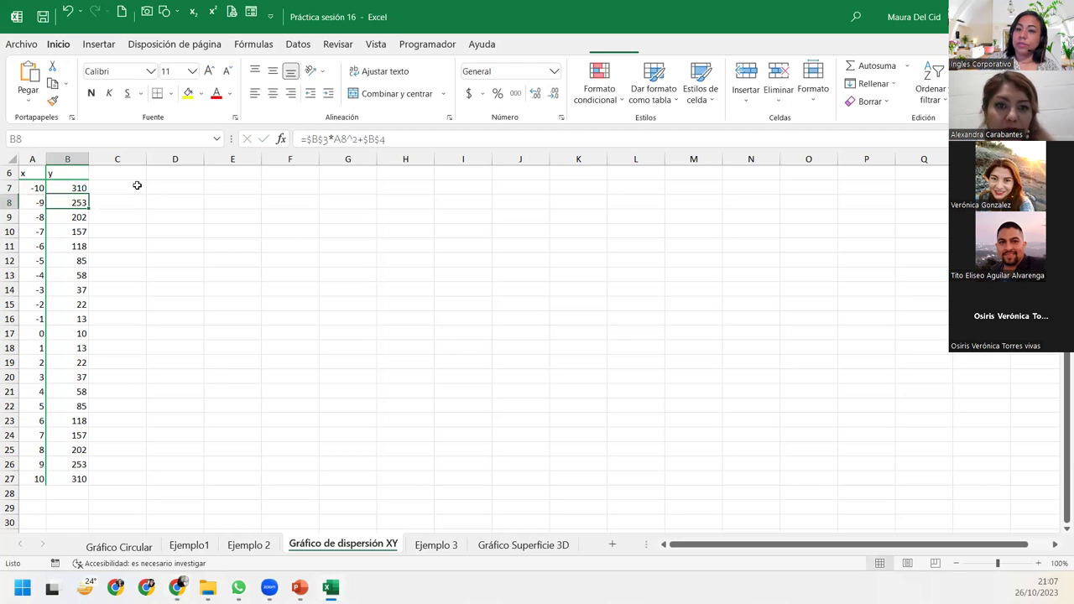
drag(27, 173, 66, 475)
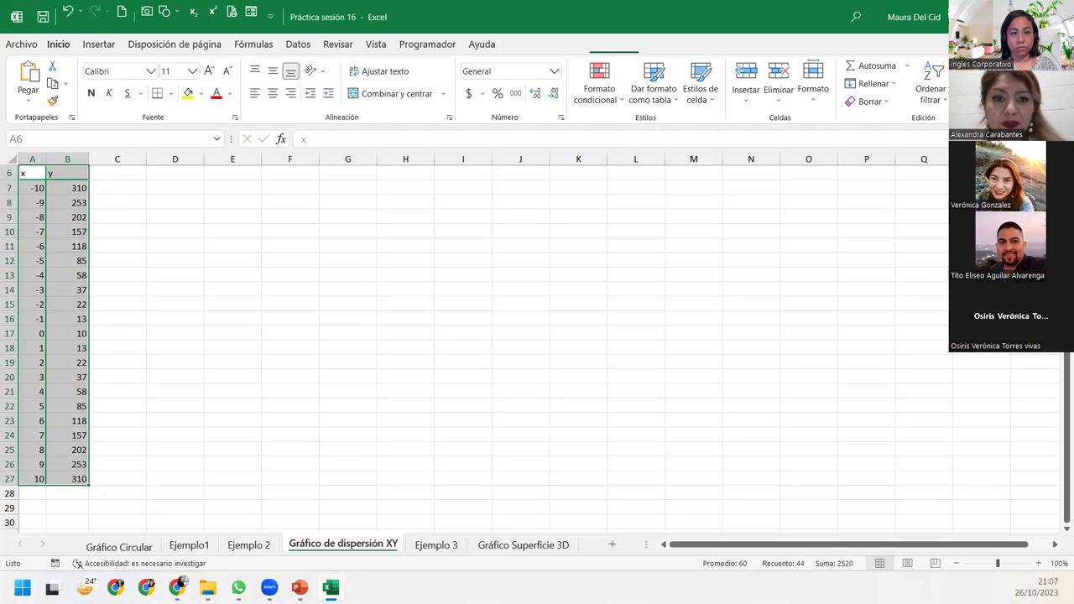
Select the x and y data table and open the Insertar tab's Dispersión chart list.
key(alt+Tab)
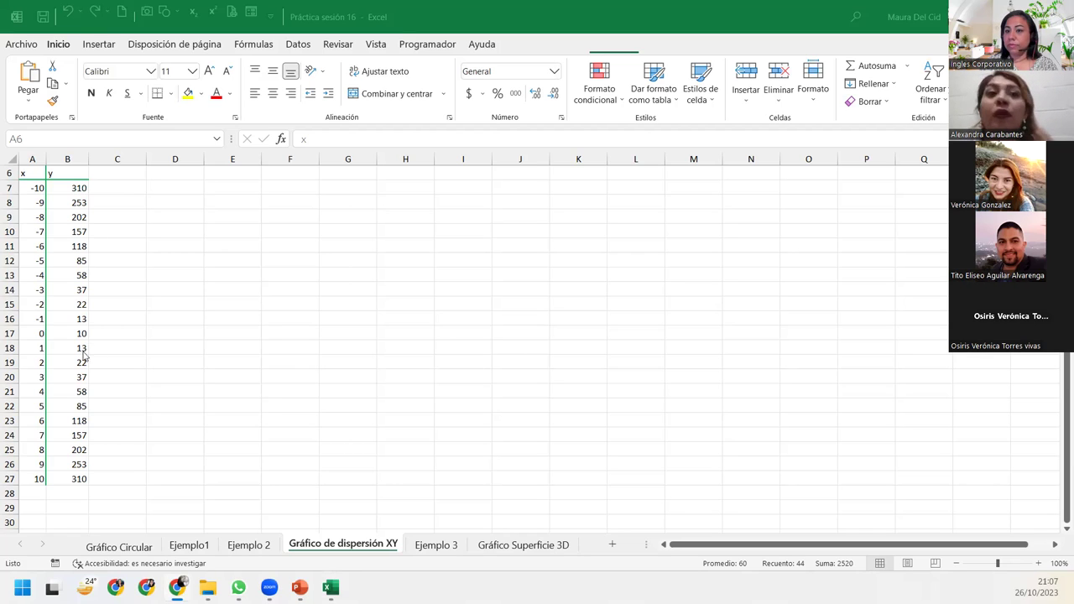
key(ctrl+a)
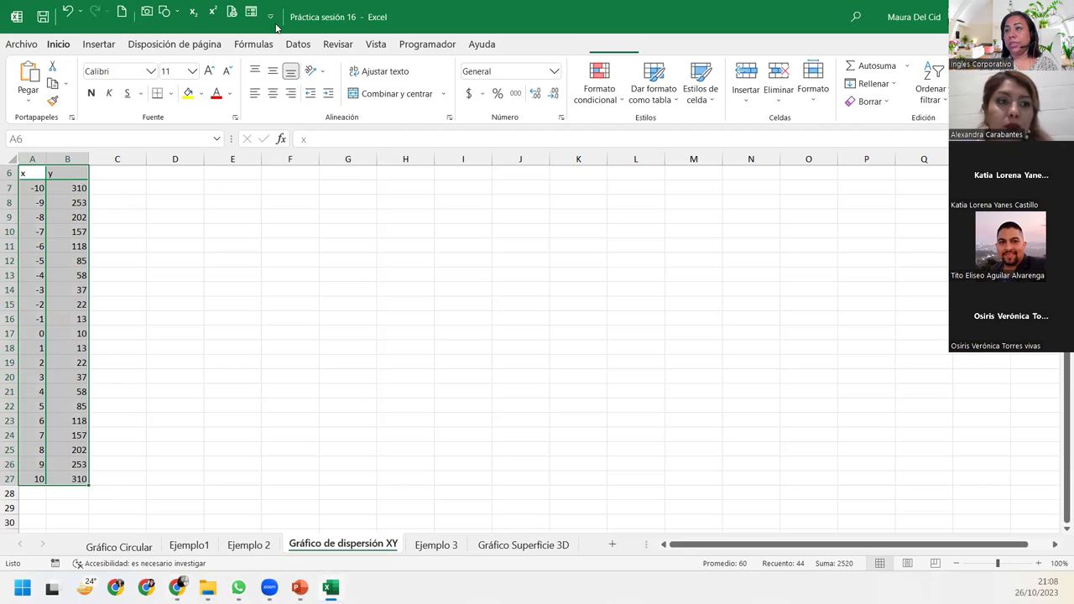
click(111, 44)
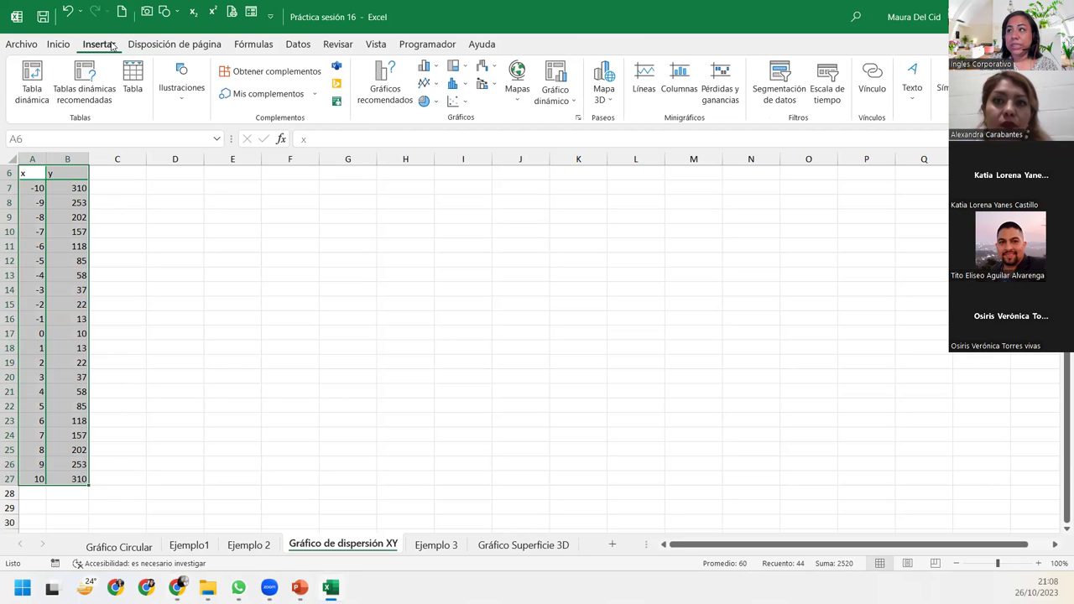
click(457, 101)
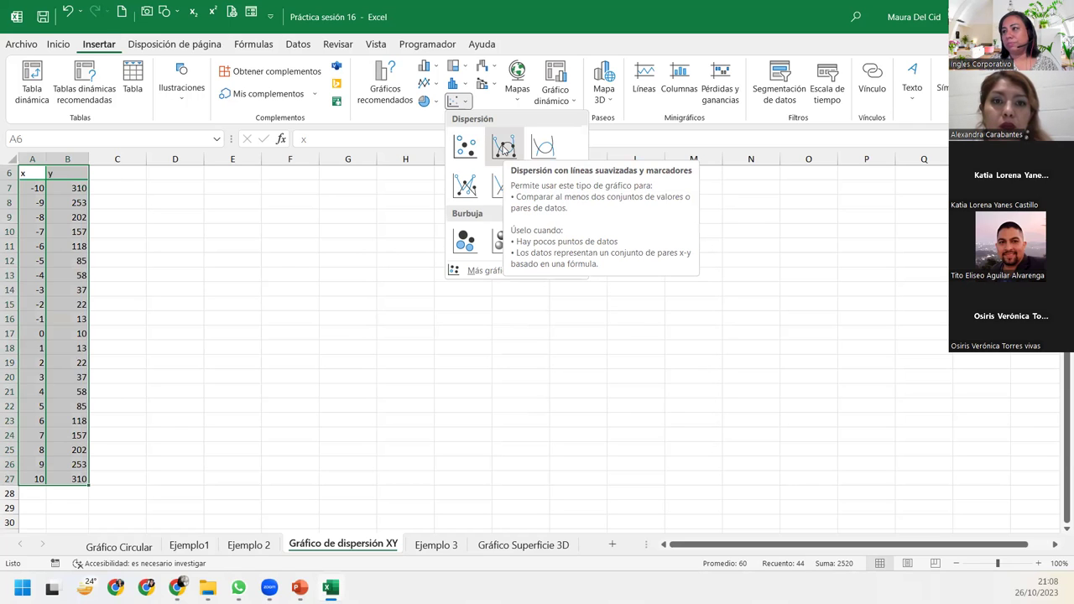
Insert a smoothed-line-with-markers scatter chart, sized and placed beside the data down to row 27.
click(504, 149)
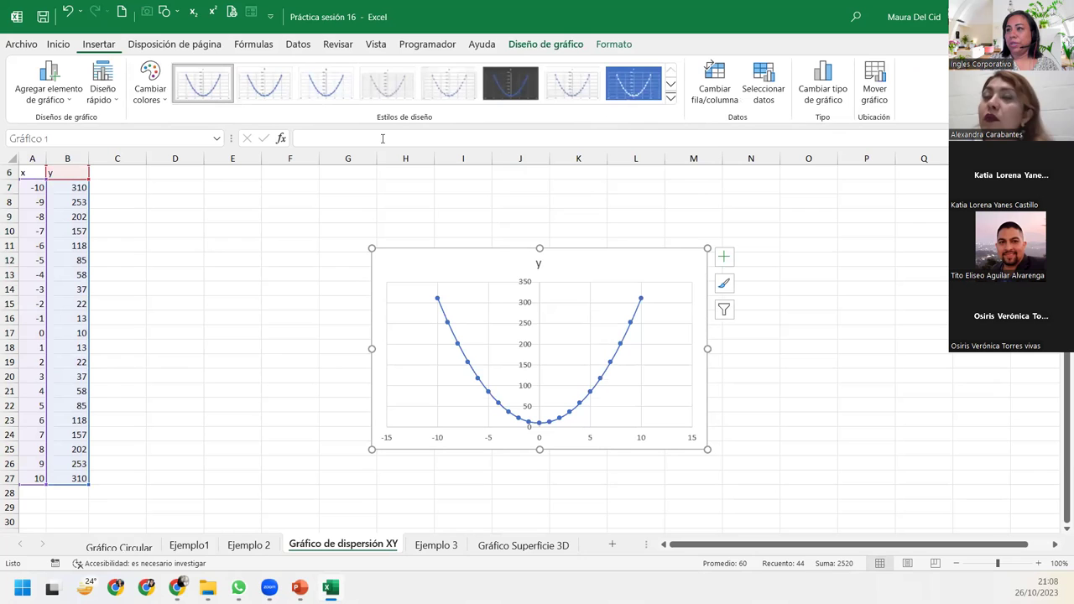
click(957, 564)
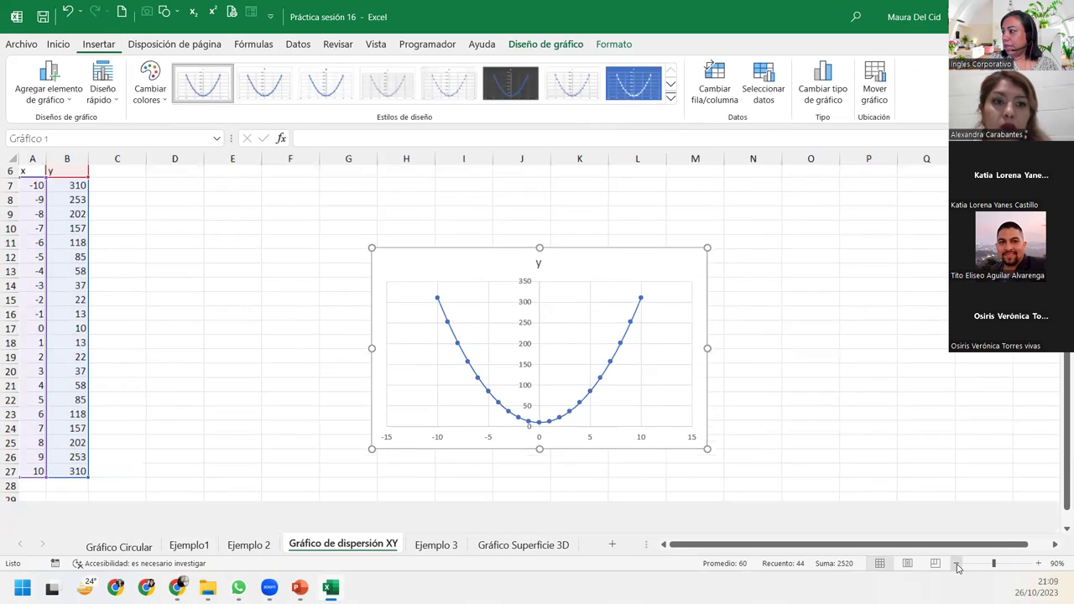
click(957, 564)
drag(381, 296, 170, 204)
drag(218, 359, 223, 479)
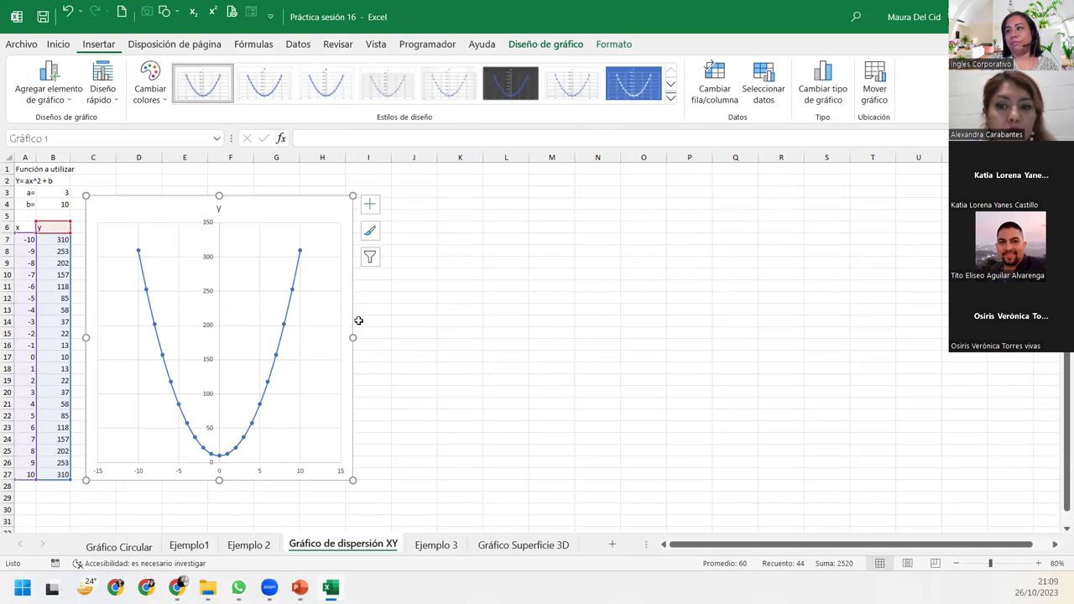
drag(354, 336, 392, 337)
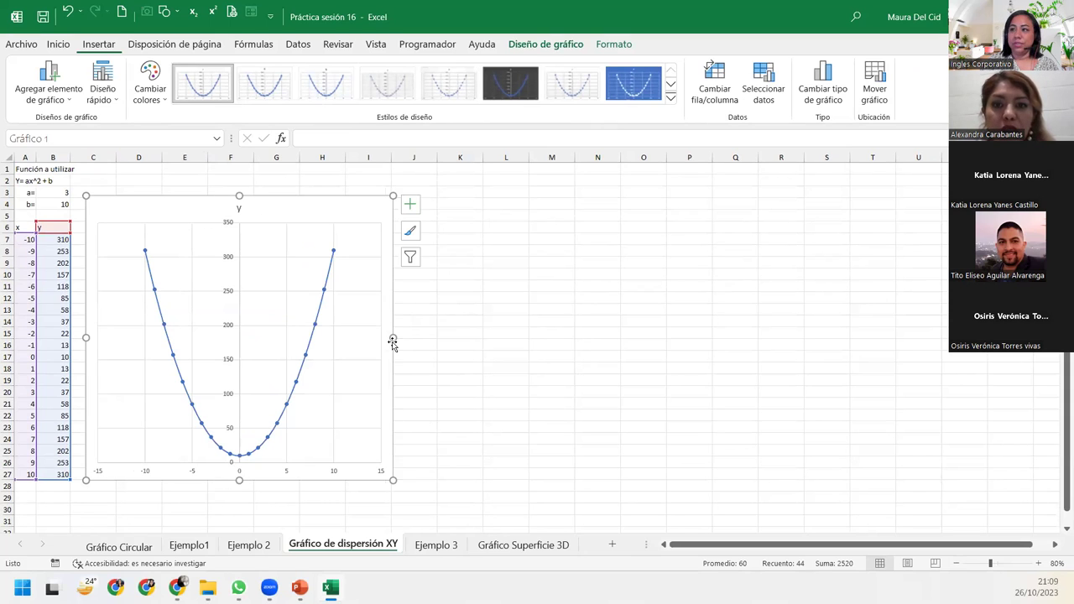
Apply the dark chart style, then view the Ejemplo 3 sheet.
click(671, 99)
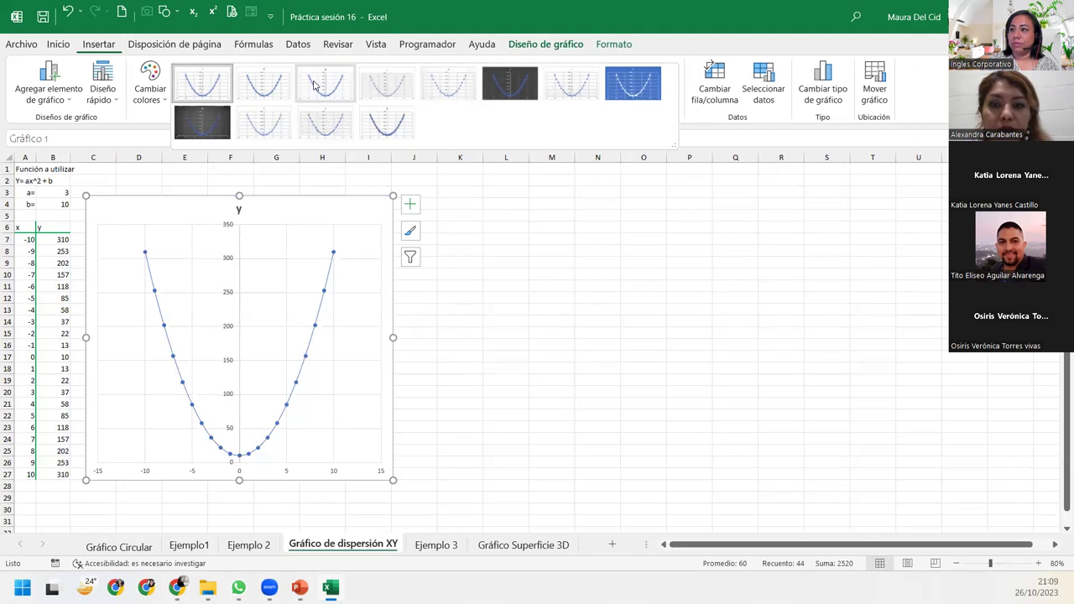
click(524, 95)
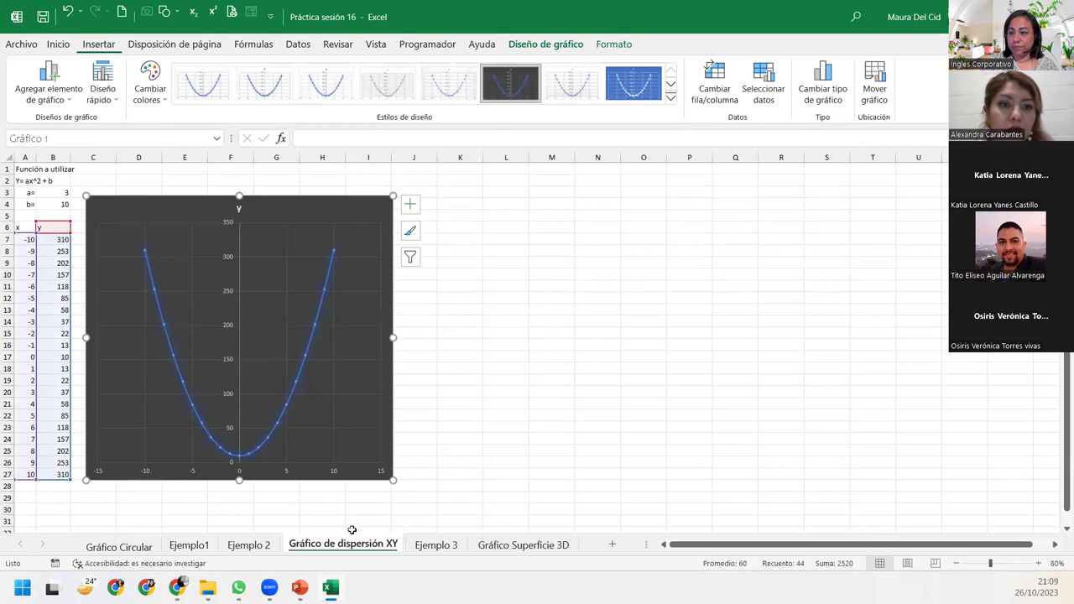
click(440, 425)
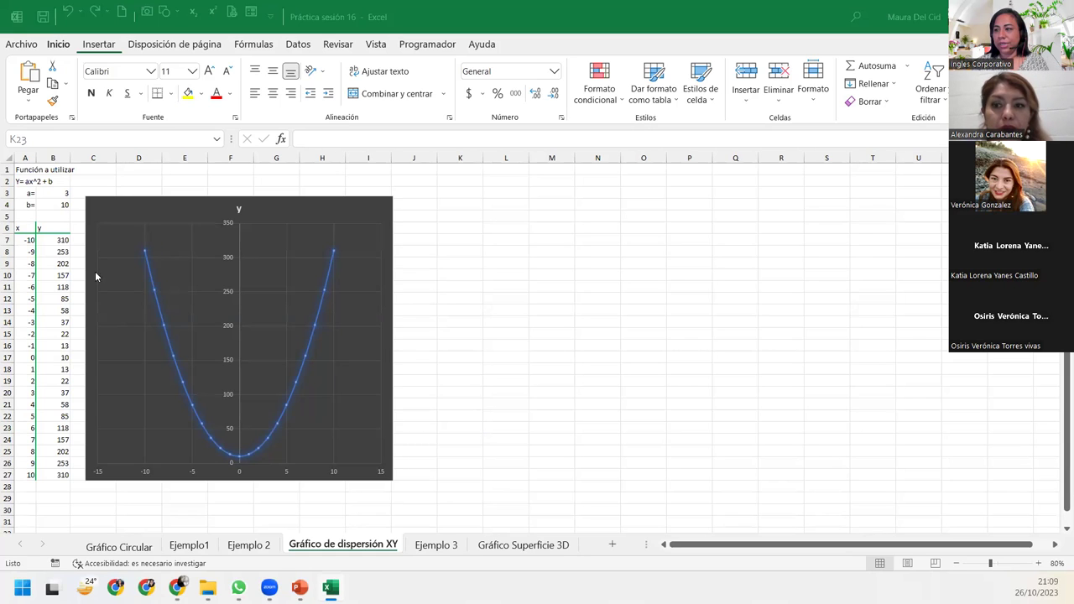
click(423, 548)
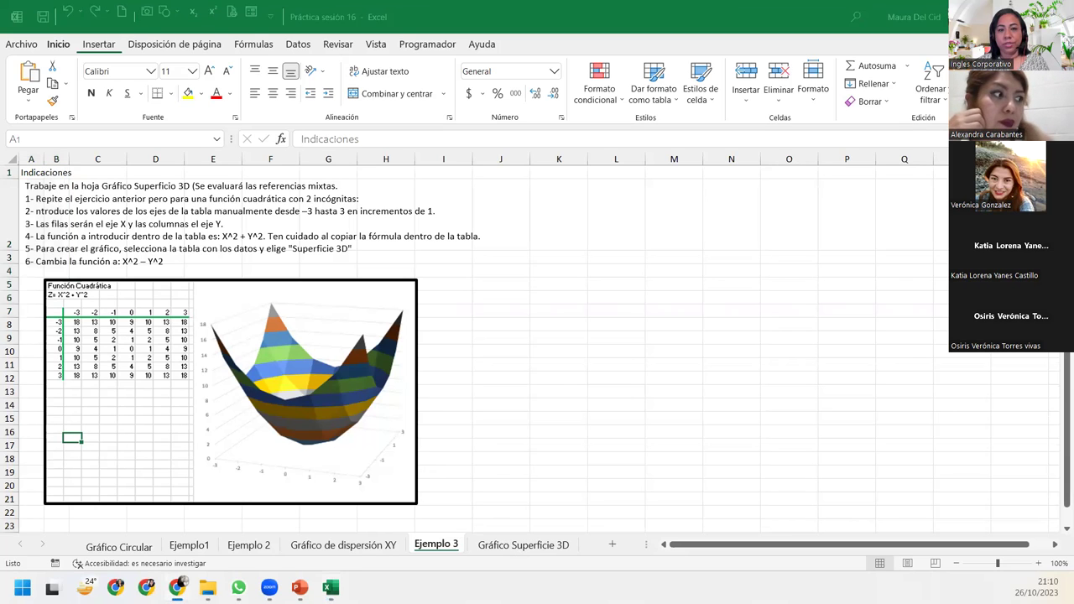
Go to the Gráfico Superficie 3D sheet with its -3 to 3 grid.
click(542, 546)
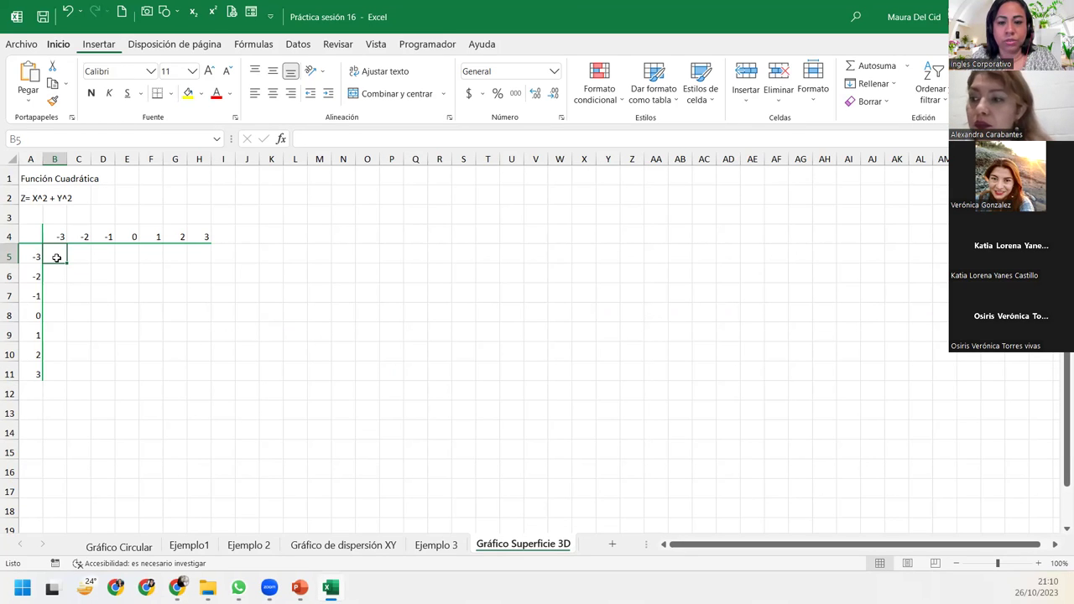
Enter =B$4^2+$A5^2 in B5 using F4 for mixed references, giving 18.
text(=)
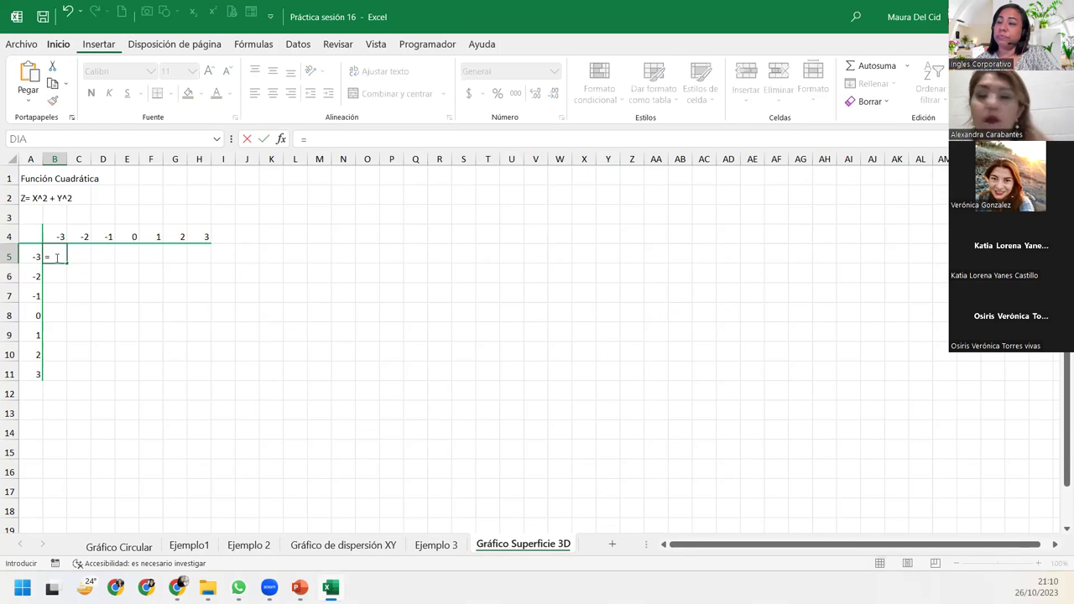
click(60, 236)
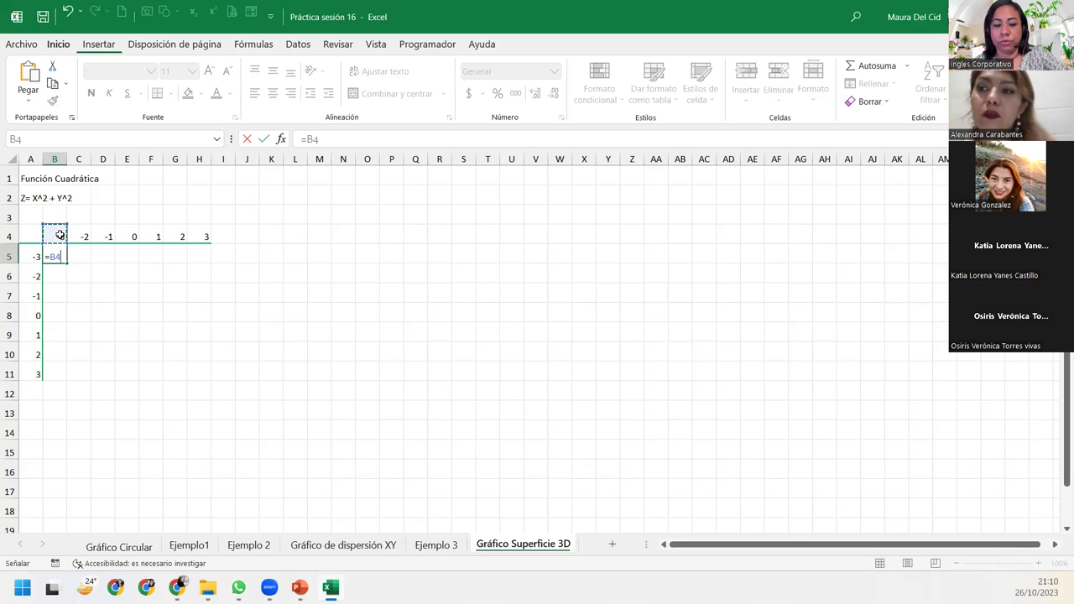
key(F4)
key(F4)
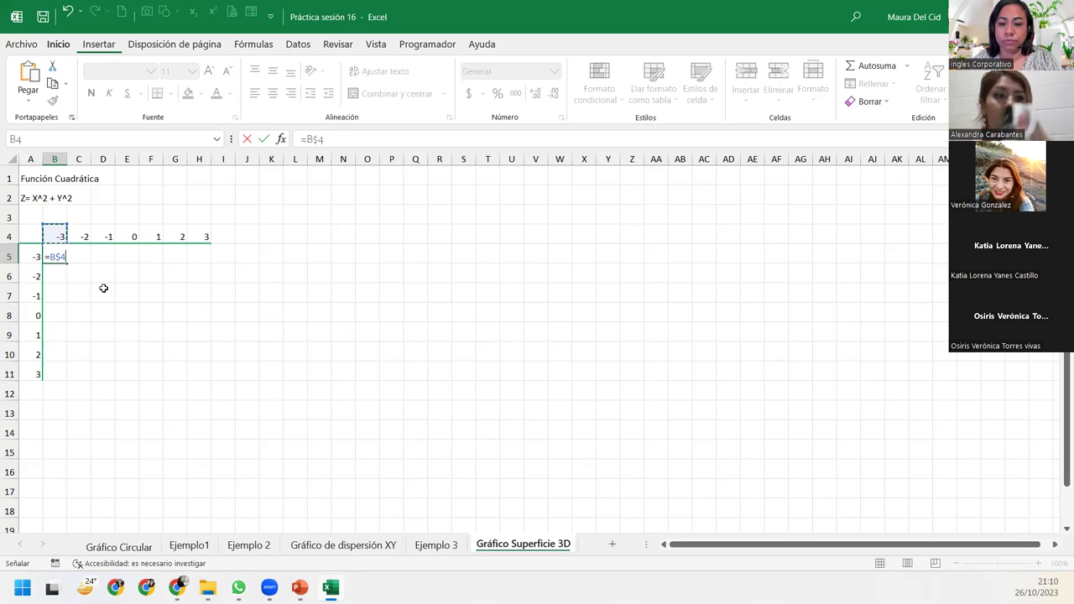
text(^2*)
key(BackSpace)
text(+)
click(29, 256)
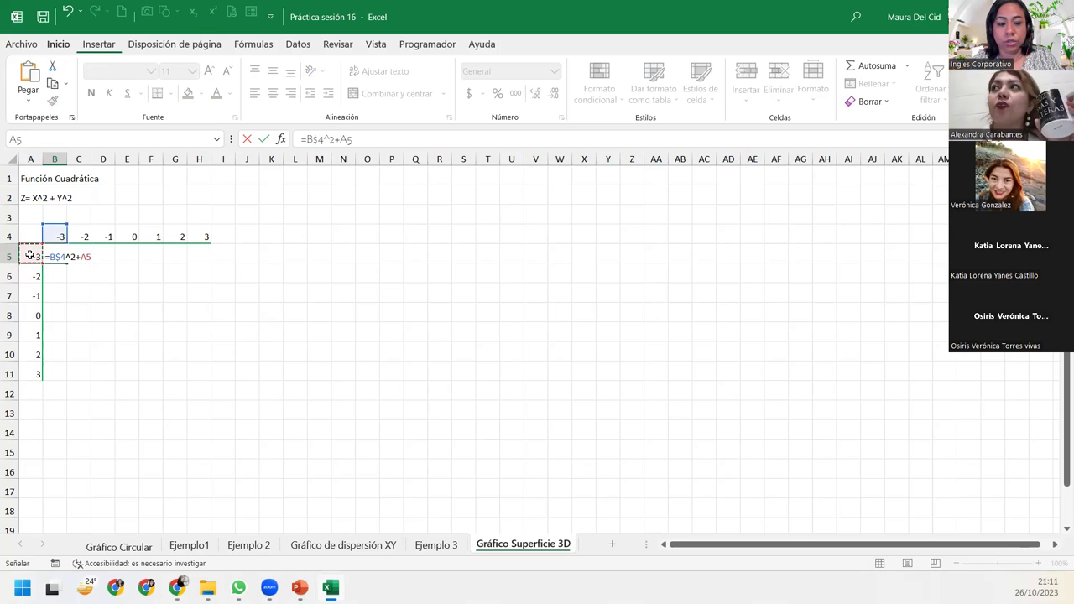
key(F4)
key(F4)
key(F4)
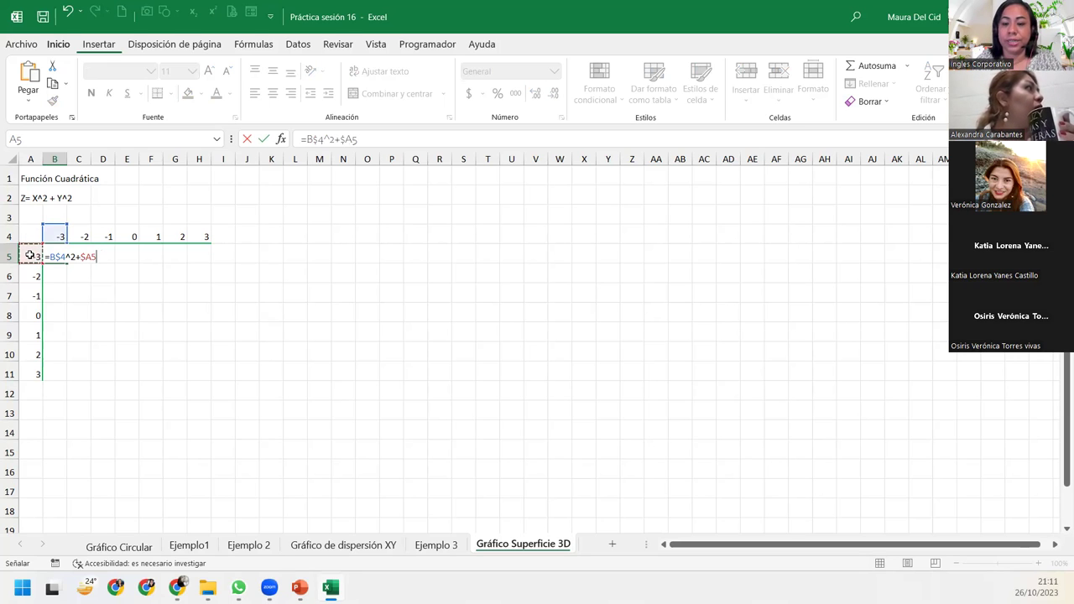
text(^2)
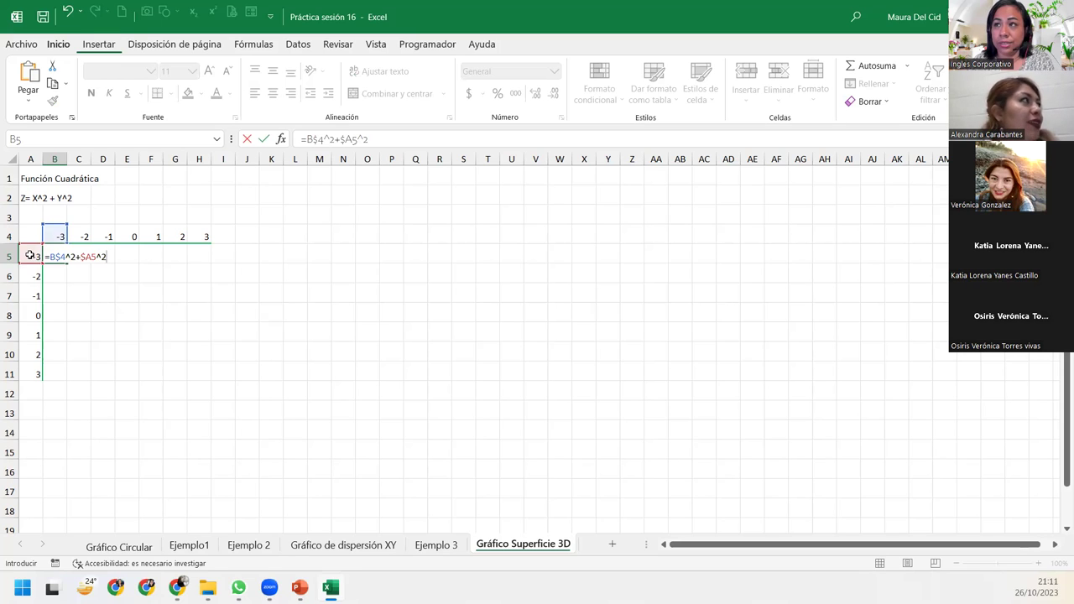
key(Return)
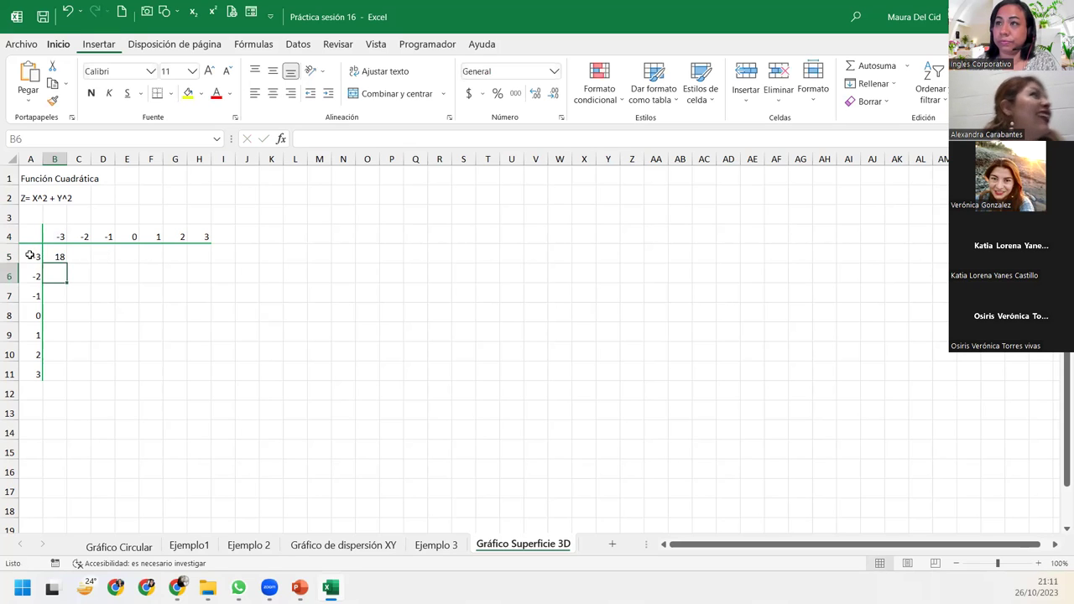
Fill B5's formula across to H5 and down through row 11.
click(52, 256)
drag(66, 265, 205, 266)
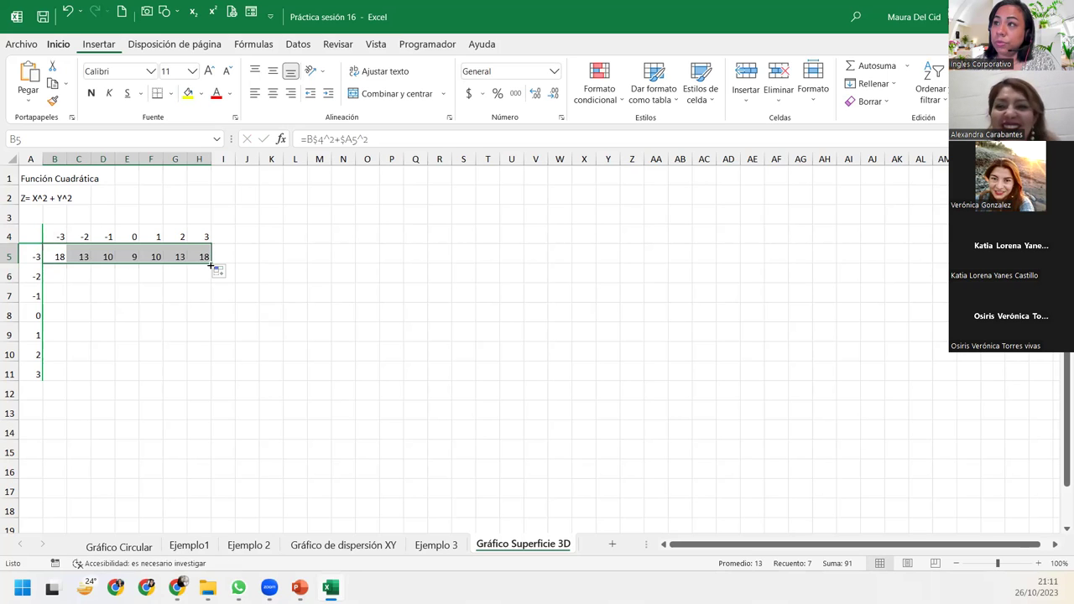
drag(210, 265, 213, 381)
click(176, 373)
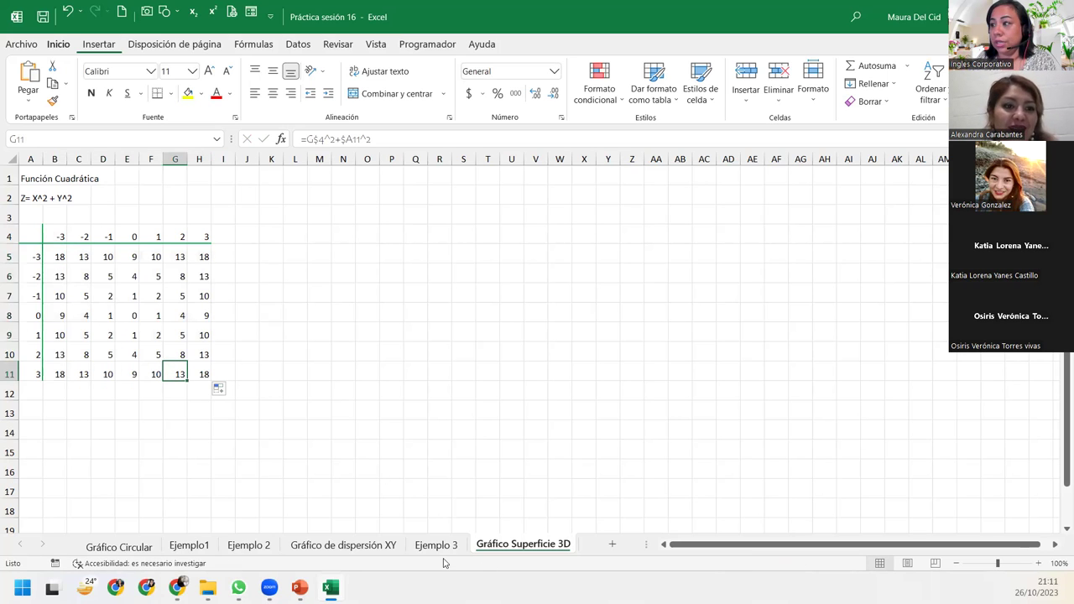
Check the mixed-reference formulas in B5 and E8, then select A4:H11.
click(437, 546)
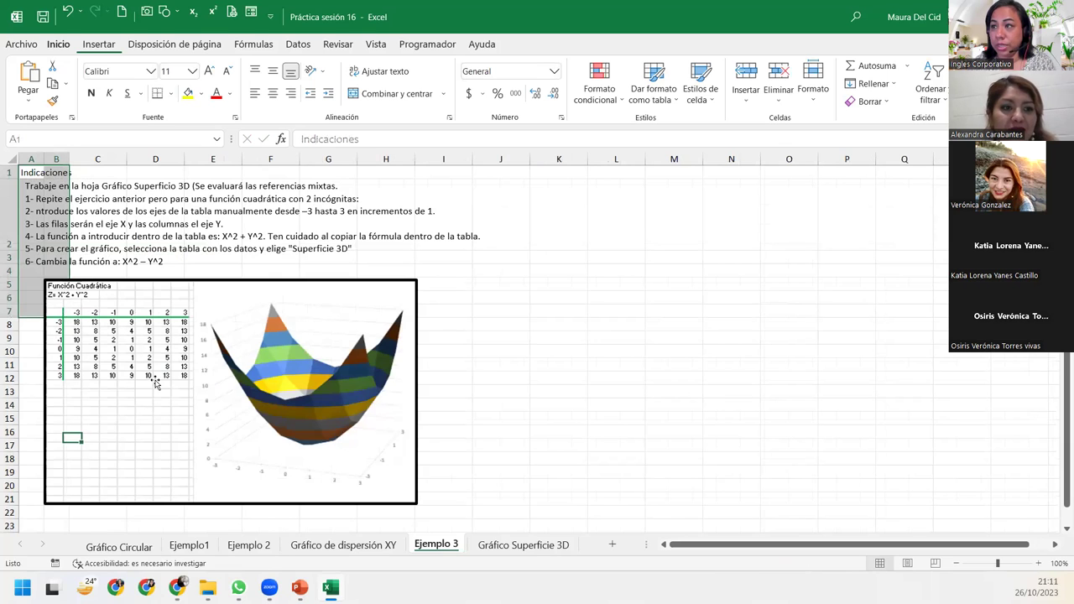
click(514, 544)
double_click(62, 254)
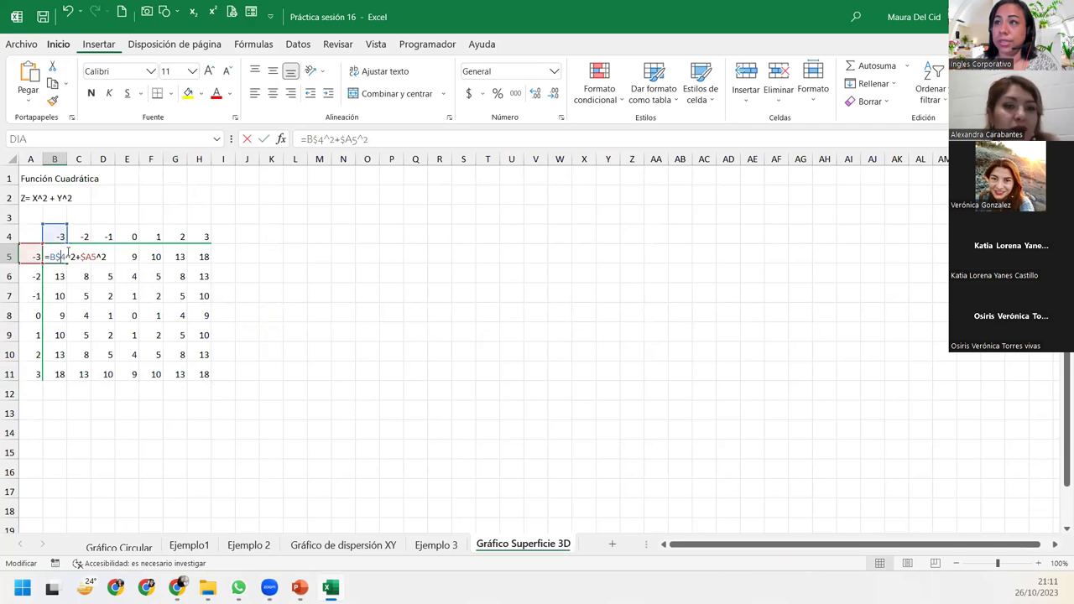
click(111, 257)
mouse_move(48, 258)
mouse_down()
mouse_move(133, 277)
mouse_move(194, 374)
mouse_up()
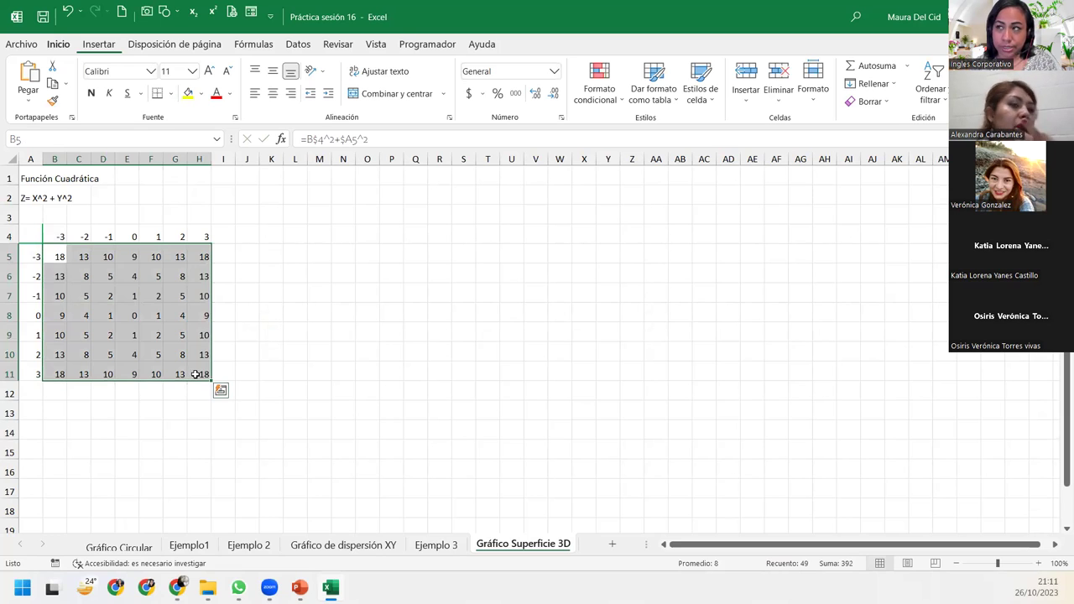
click(126, 315)
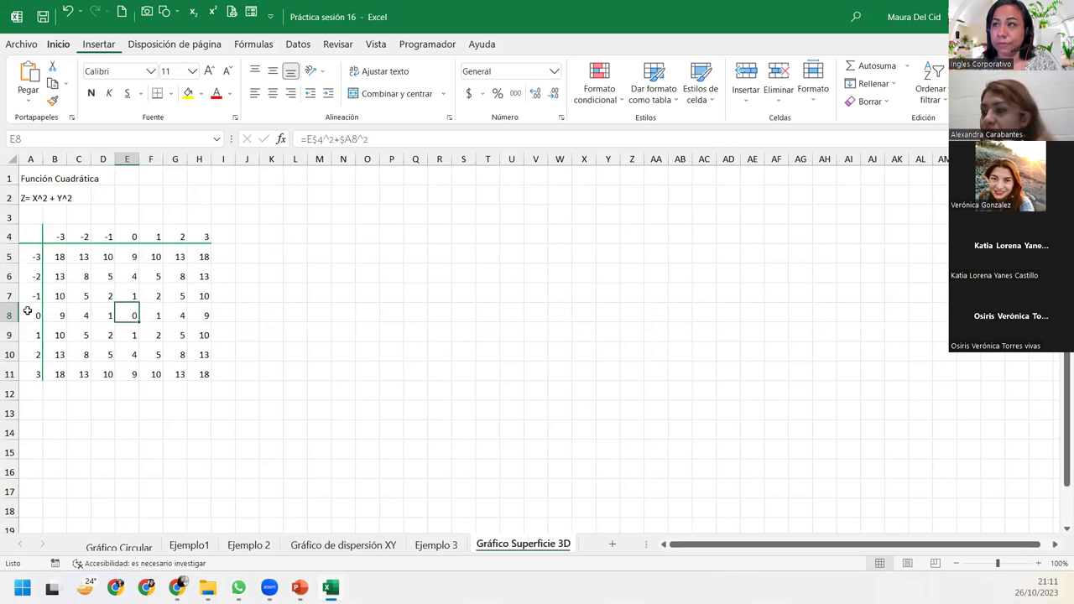
drag(39, 228, 211, 377)
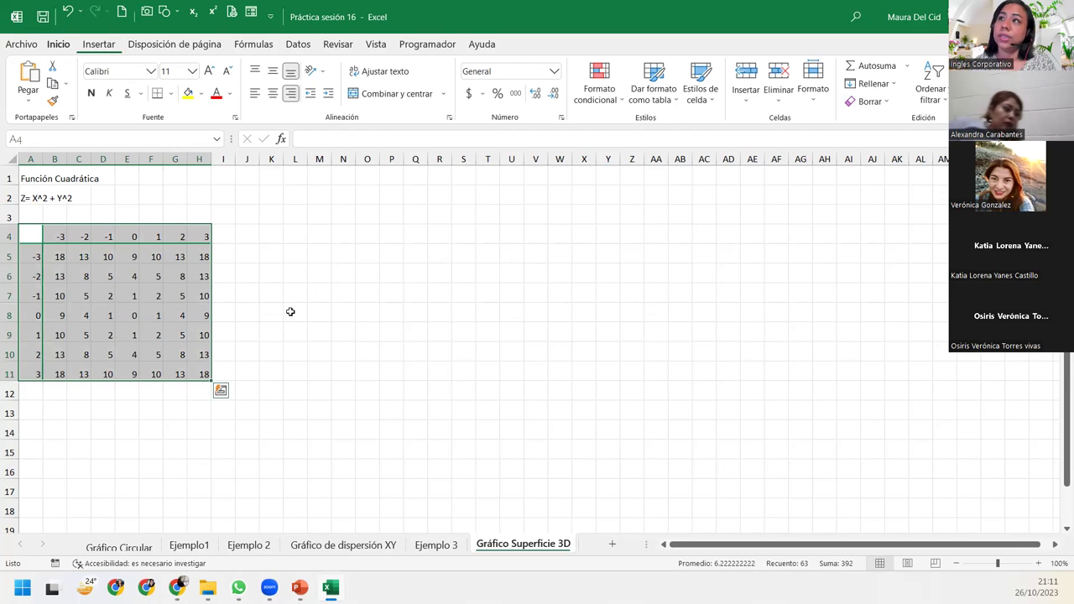
From the Insertar chart galleries, insert a Superficie 3D chart of the X–Y table of Z values.
click(100, 46)
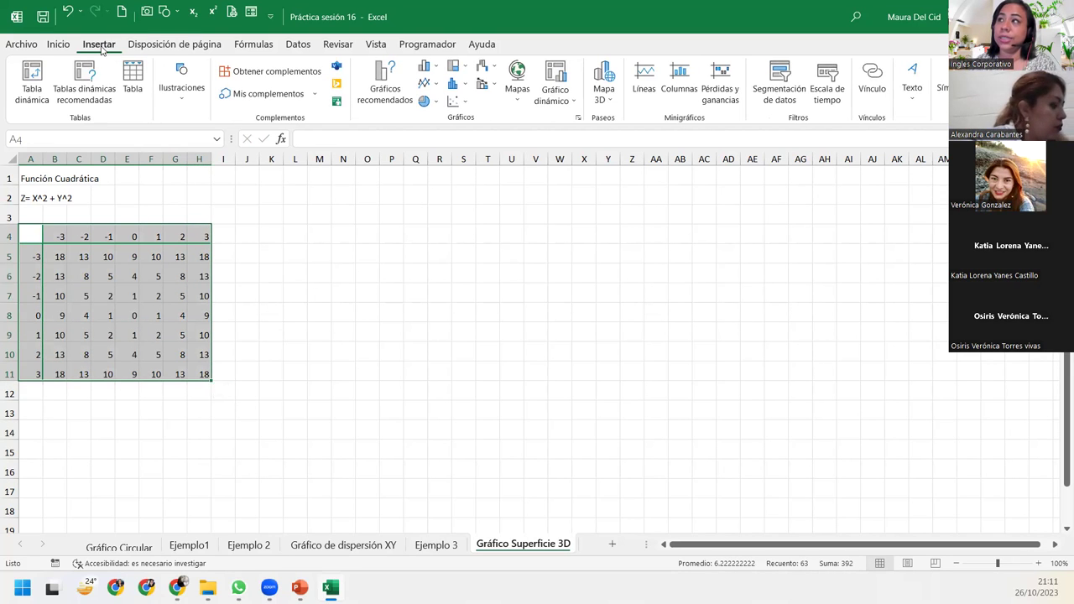
click(466, 101)
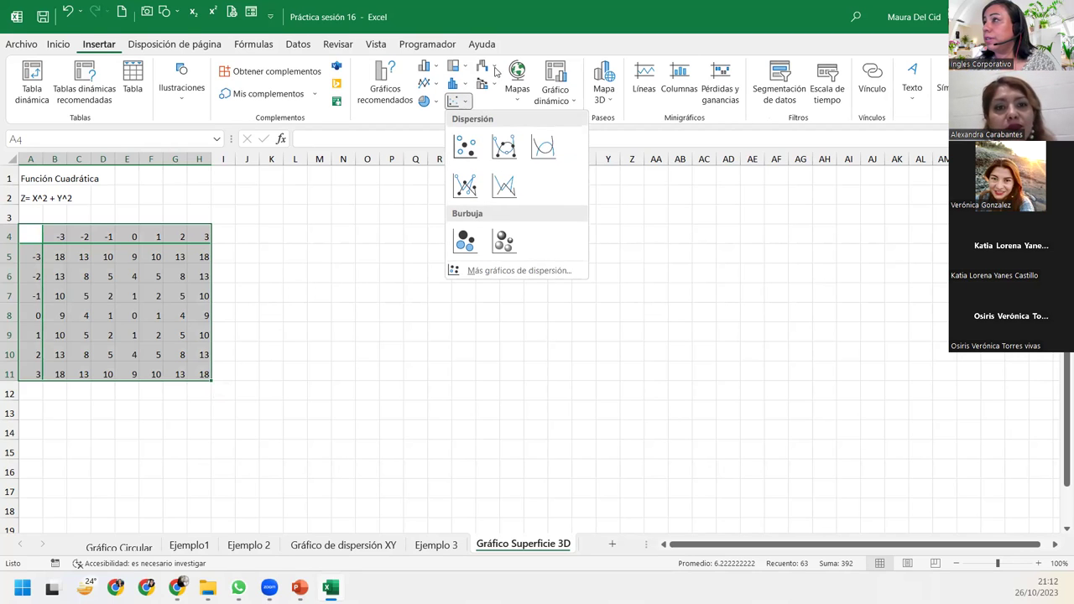
click(487, 66)
click(487, 66)
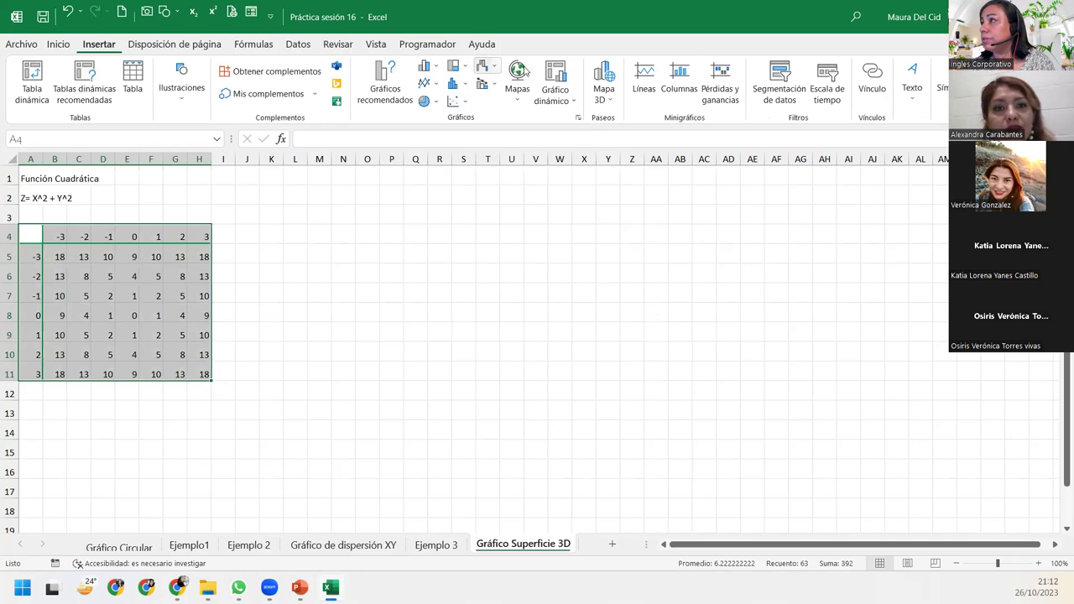
click(467, 68)
click(466, 67)
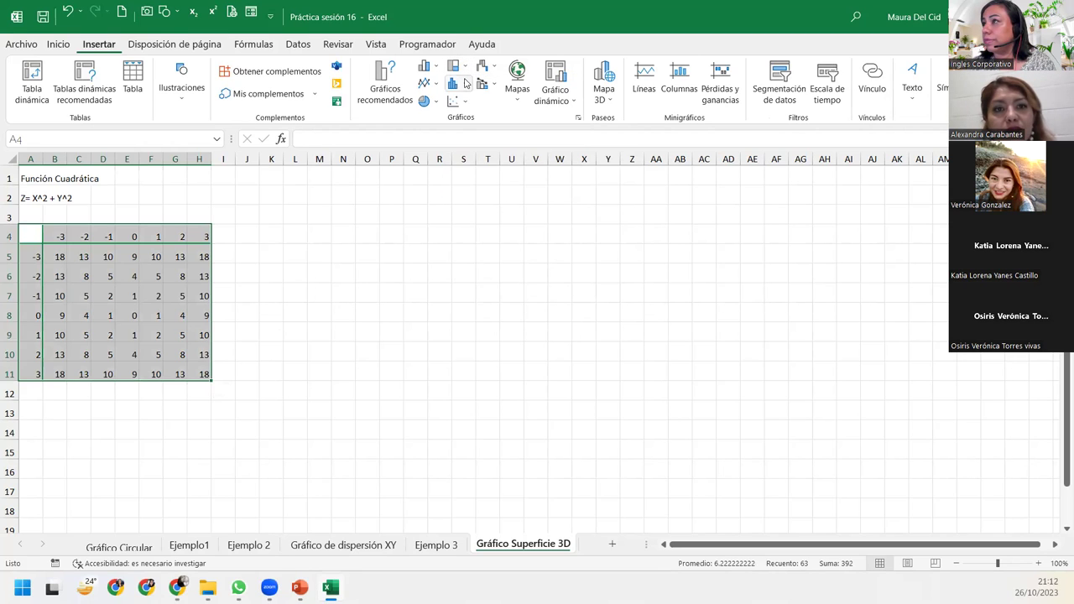
click(467, 84)
click(467, 84)
click(494, 67)
click(495, 67)
click(493, 67)
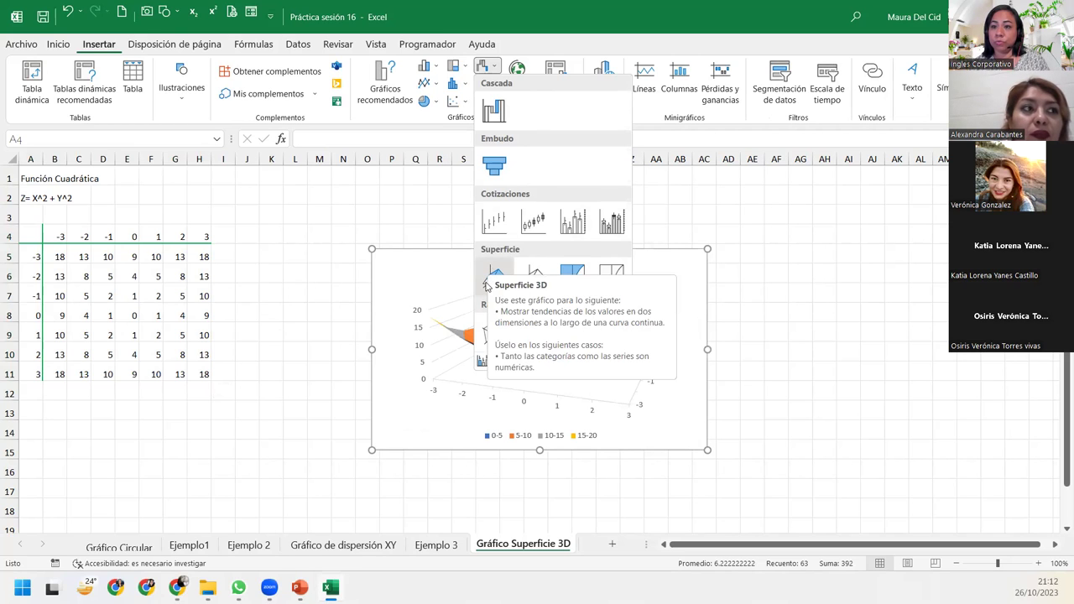
click(486, 286)
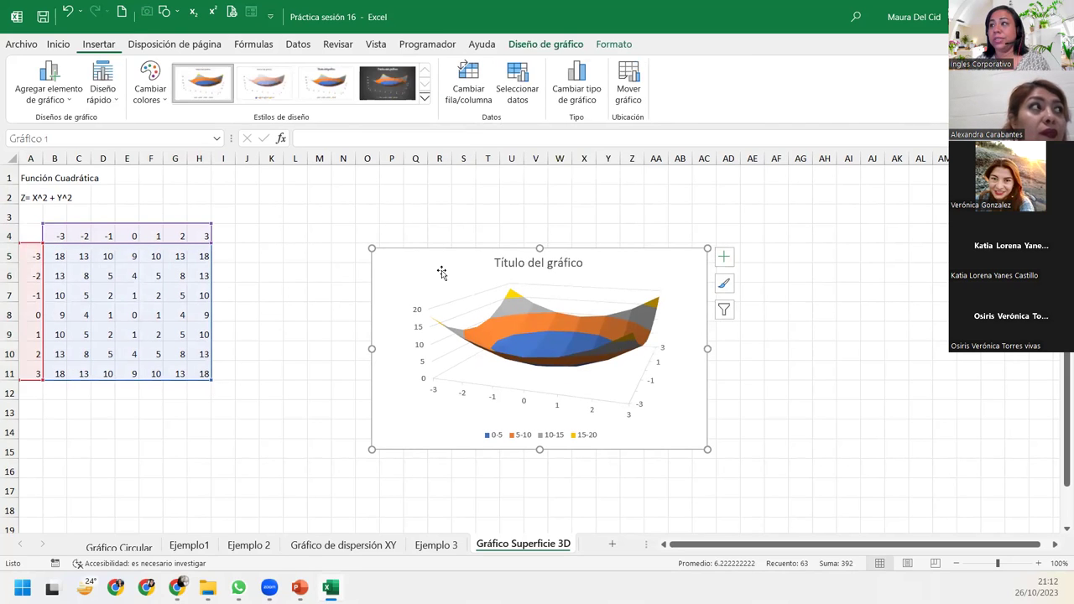
Place the chart beside the table, stretch it to row 15, narrow it near column U, and apply the dark style.
mouse_move(401, 255)
mouse_down()
mouse_move(264, 171)
mouse_move(277, 178)
mouse_up()
drag(386, 369, 394, 478)
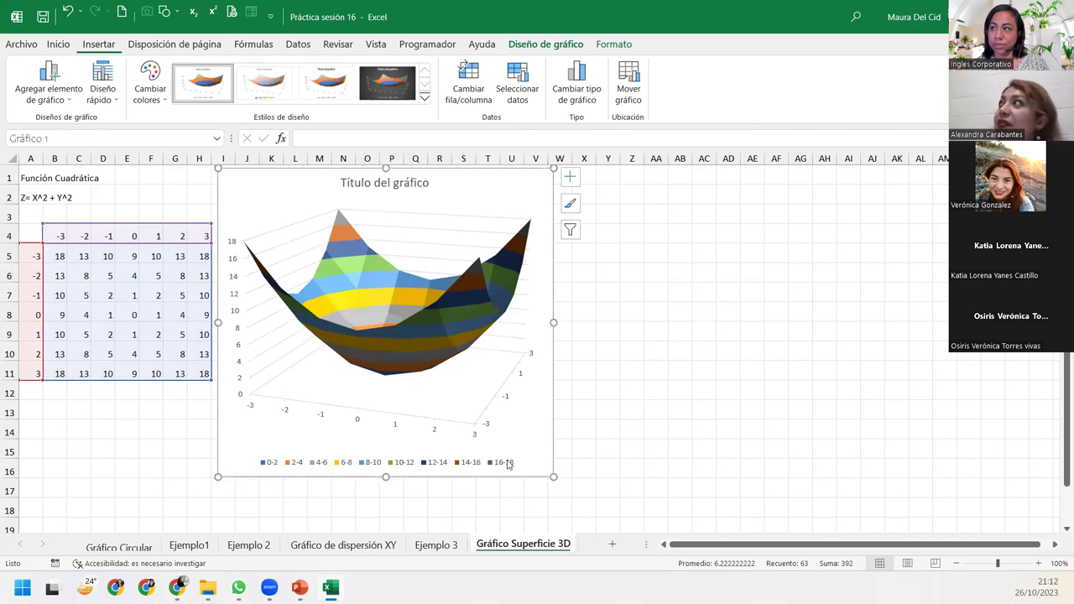
drag(555, 323, 523, 324)
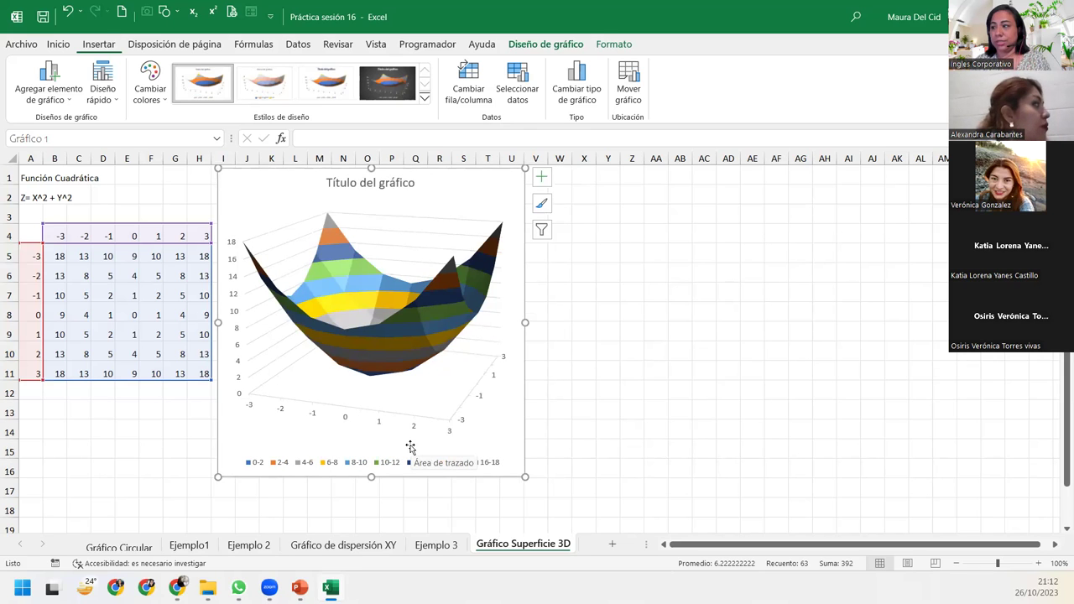
click(437, 545)
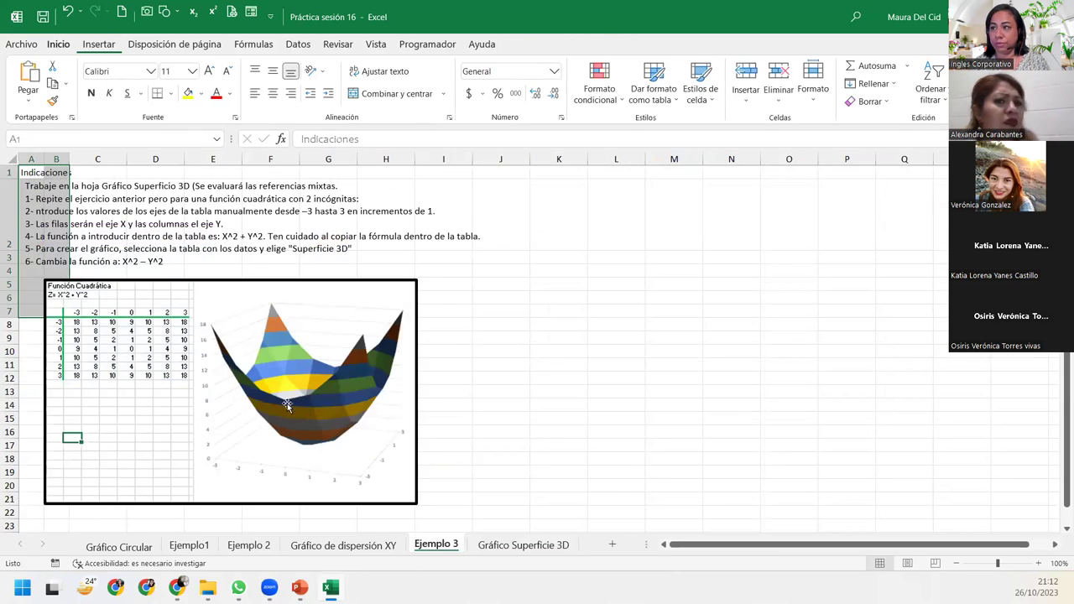
click(550, 548)
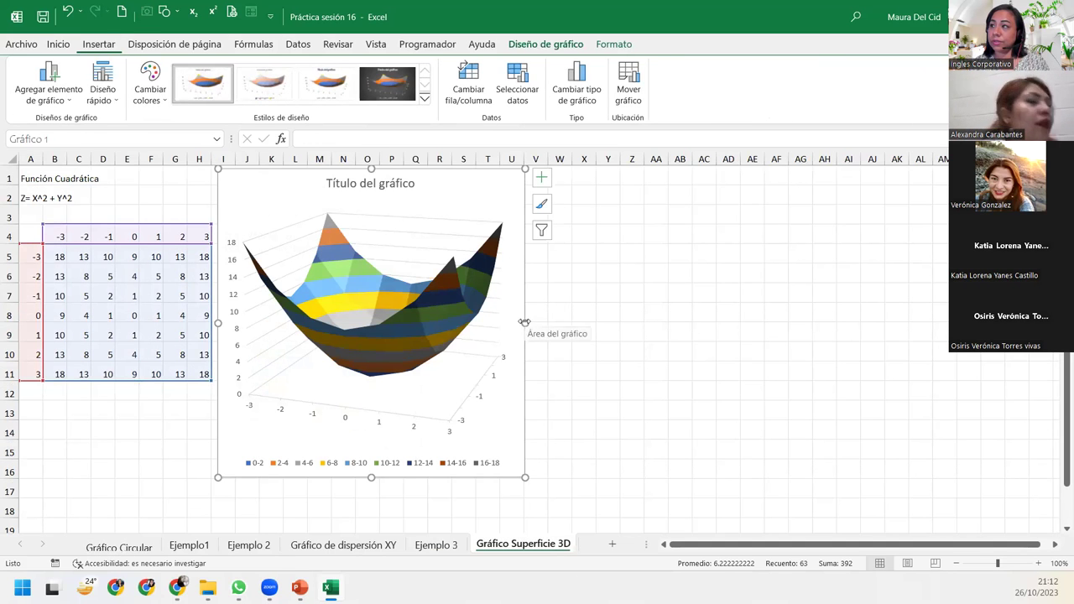
drag(525, 324, 502, 322)
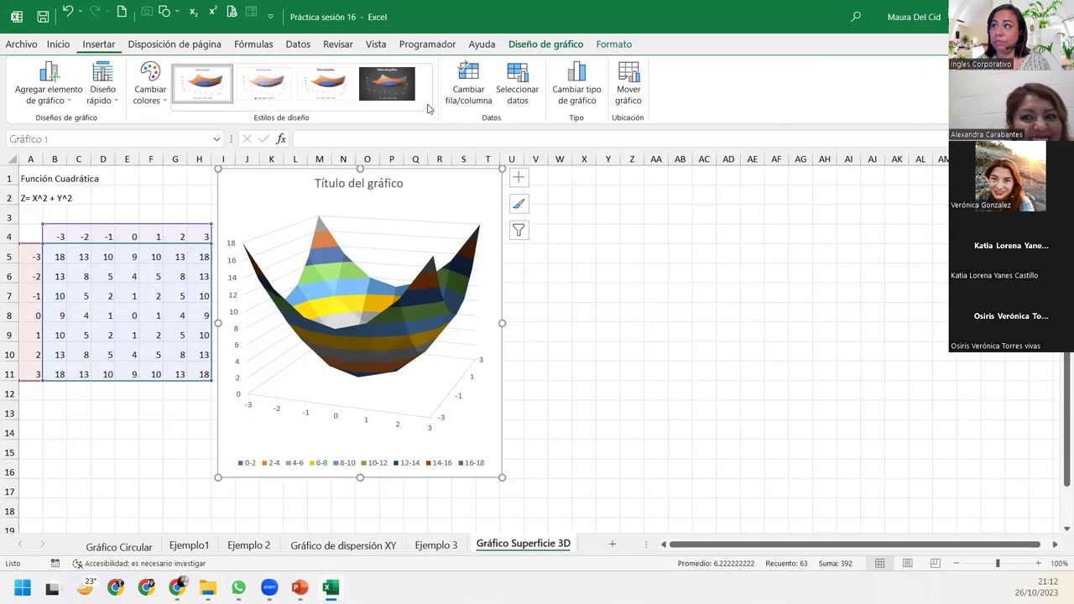
click(390, 92)
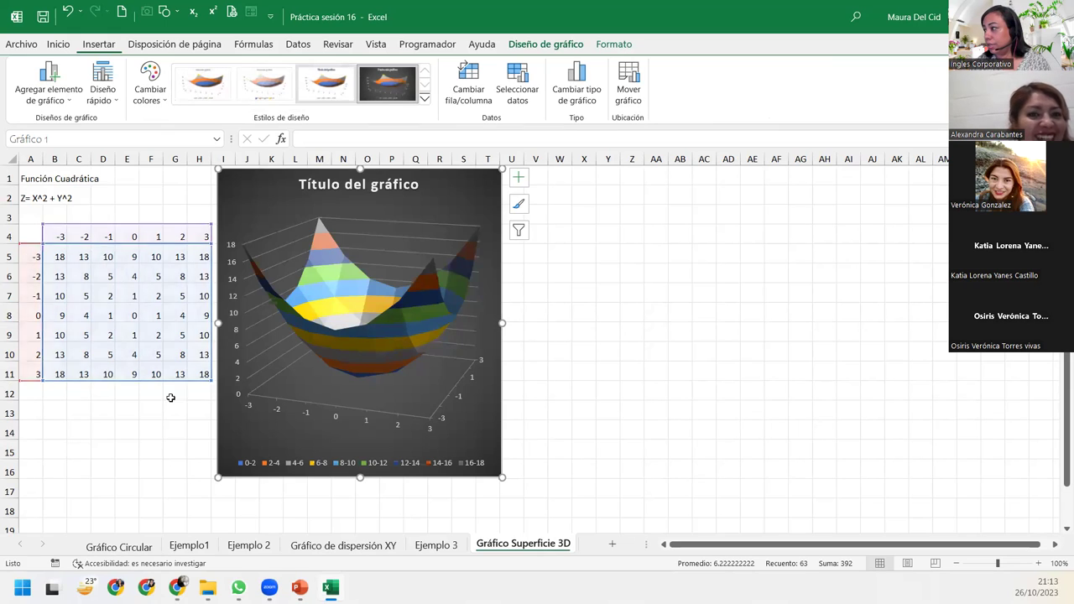
click(176, 450)
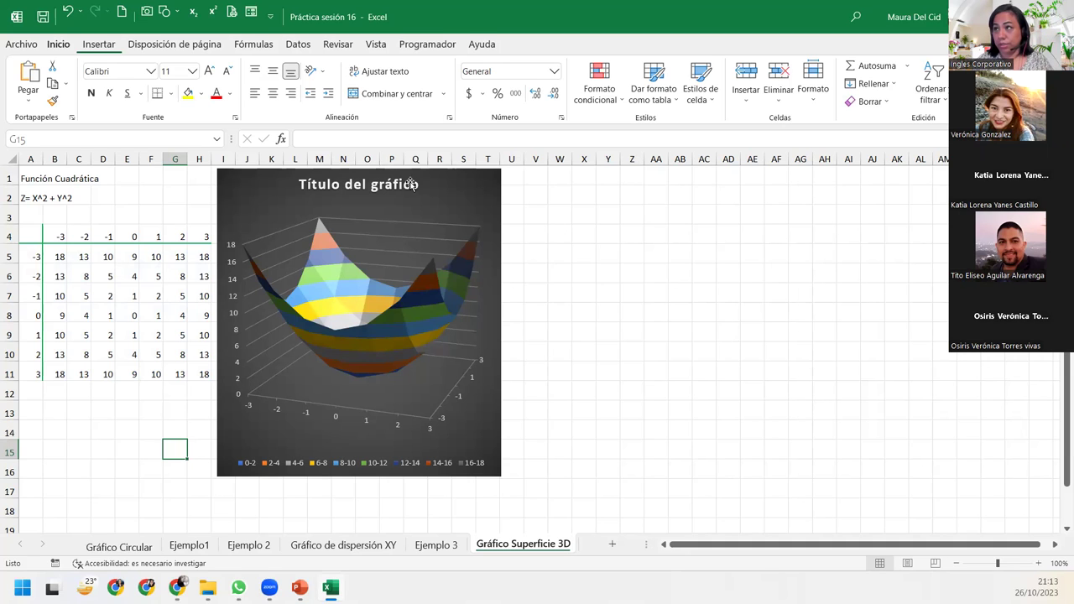
Replace the default chart title with 'Función cuadrática', then move to the 'Cierre y conclusiones' slide.
click(371, 188)
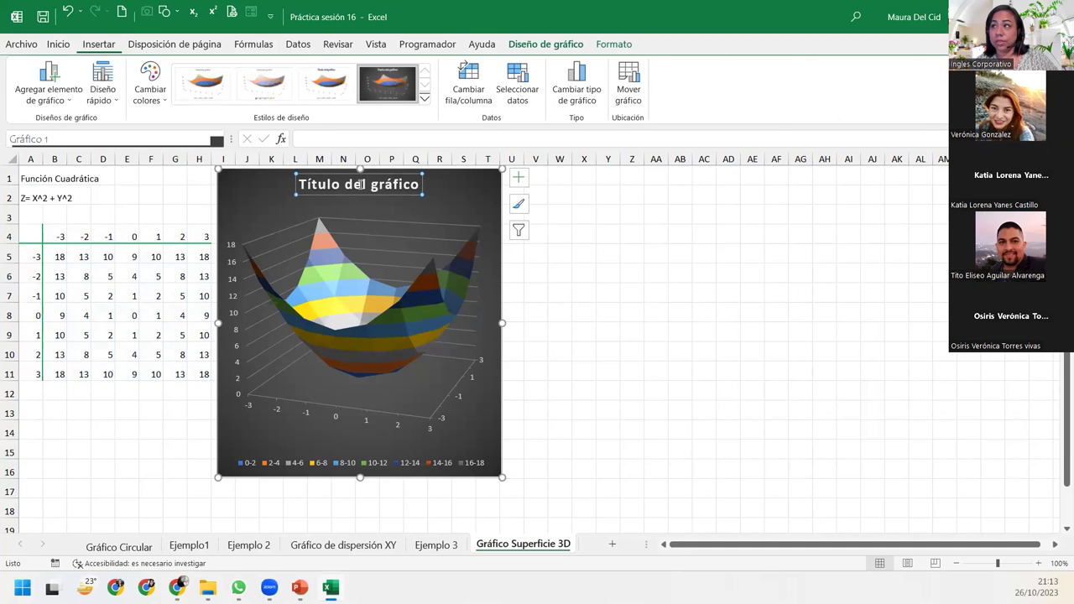
double_click(361, 184)
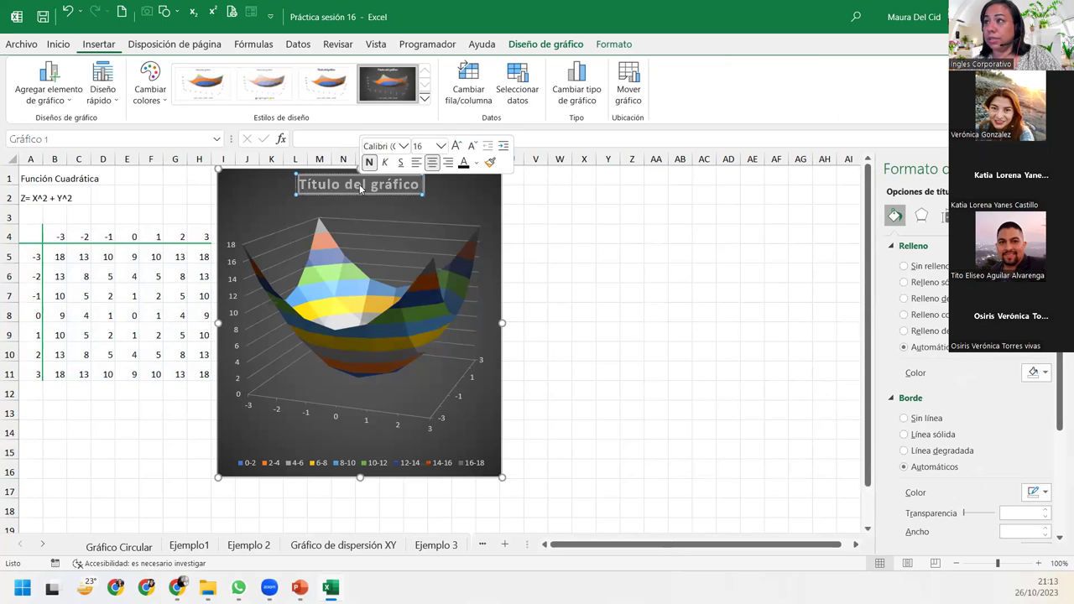
triple_click(360, 188)
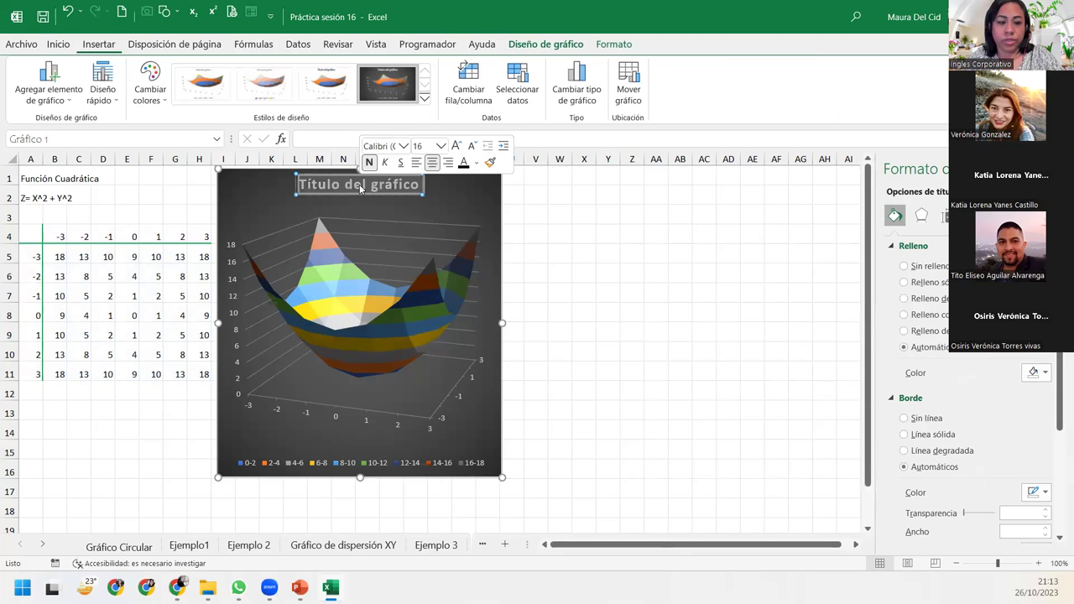
text(Función cuadrática)
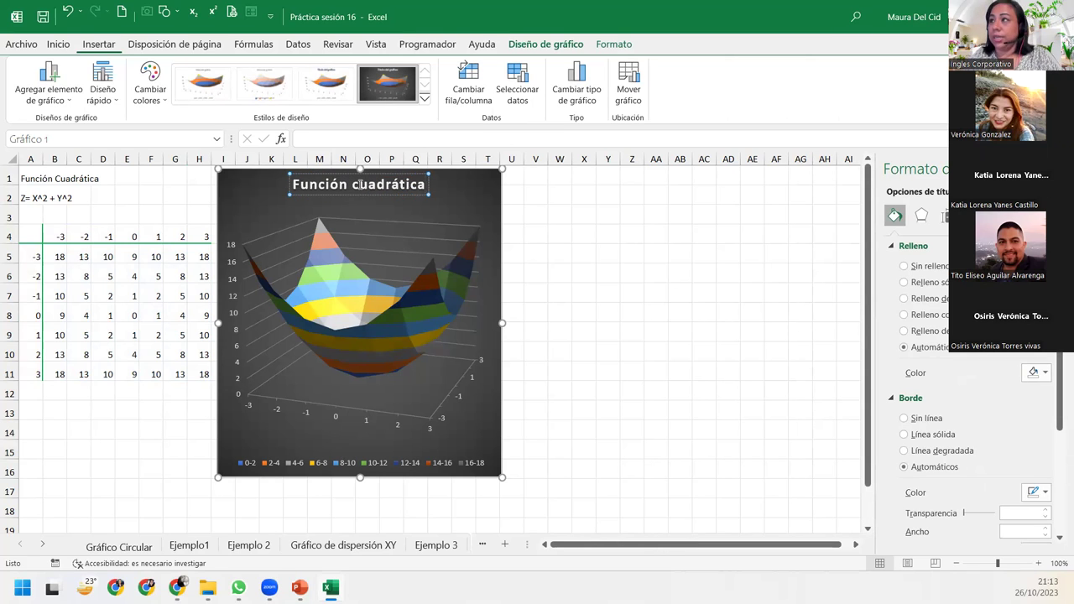
click(103, 411)
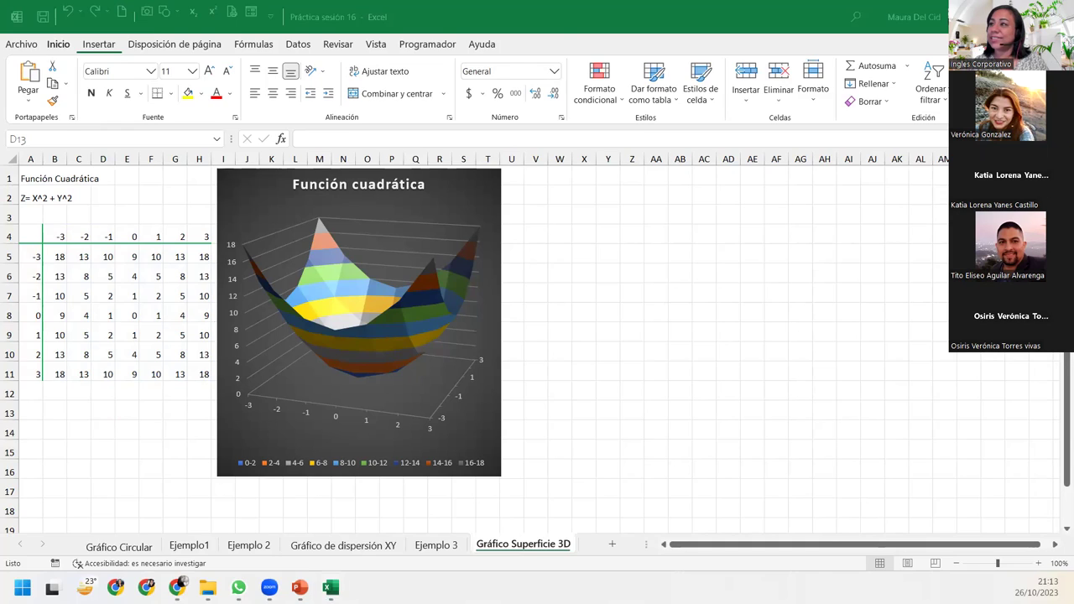
key(Right)
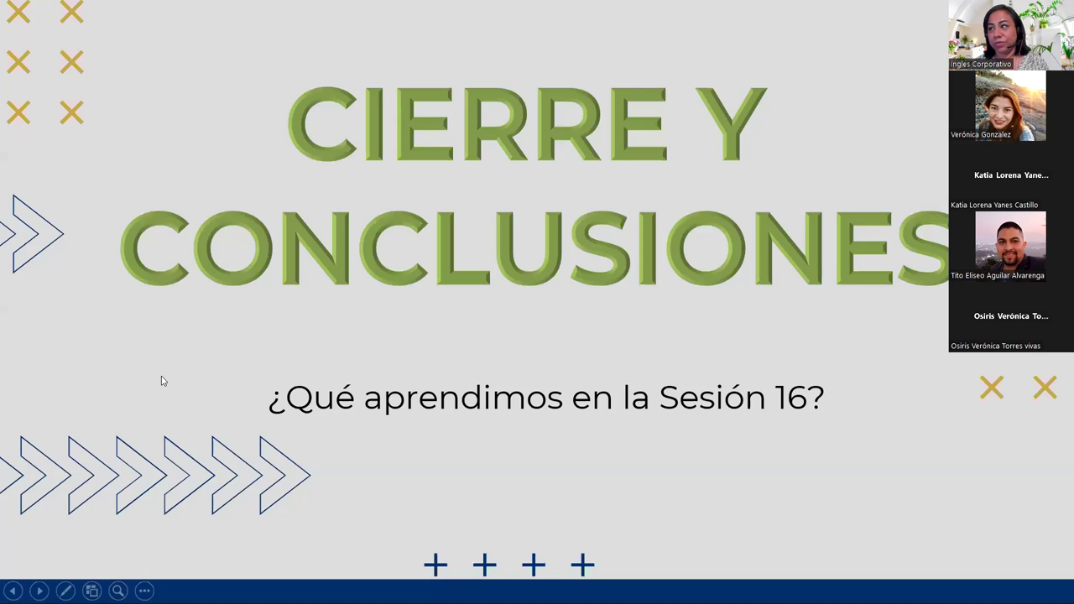